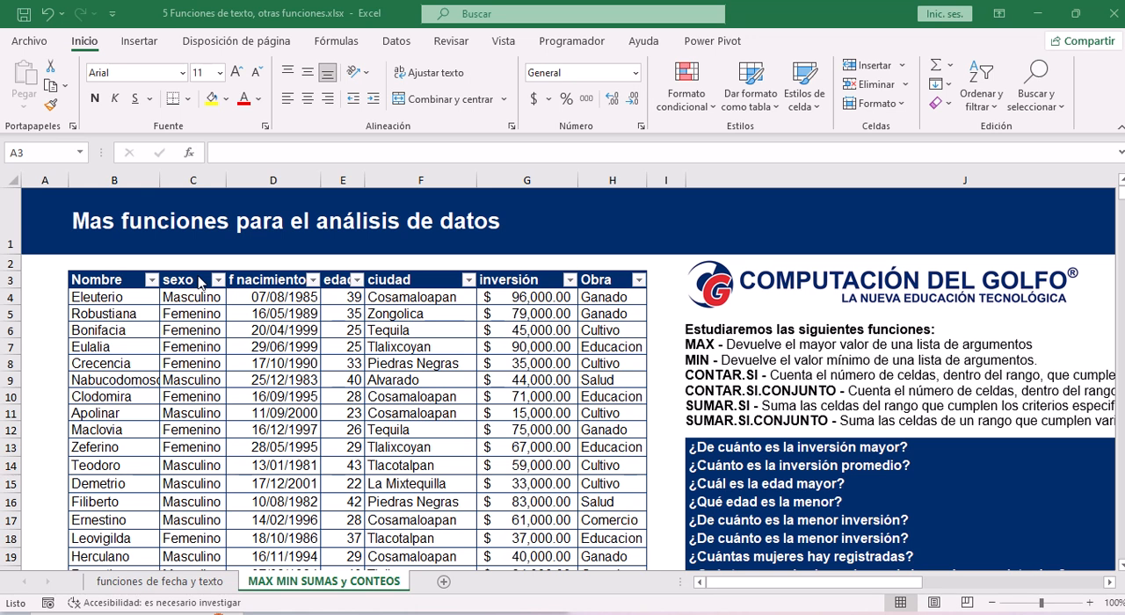
Review the data table's columns, from Nombre, sexo and f nacimiento through edad, ciudad, inversión and Obra.
left_click(101, 283)
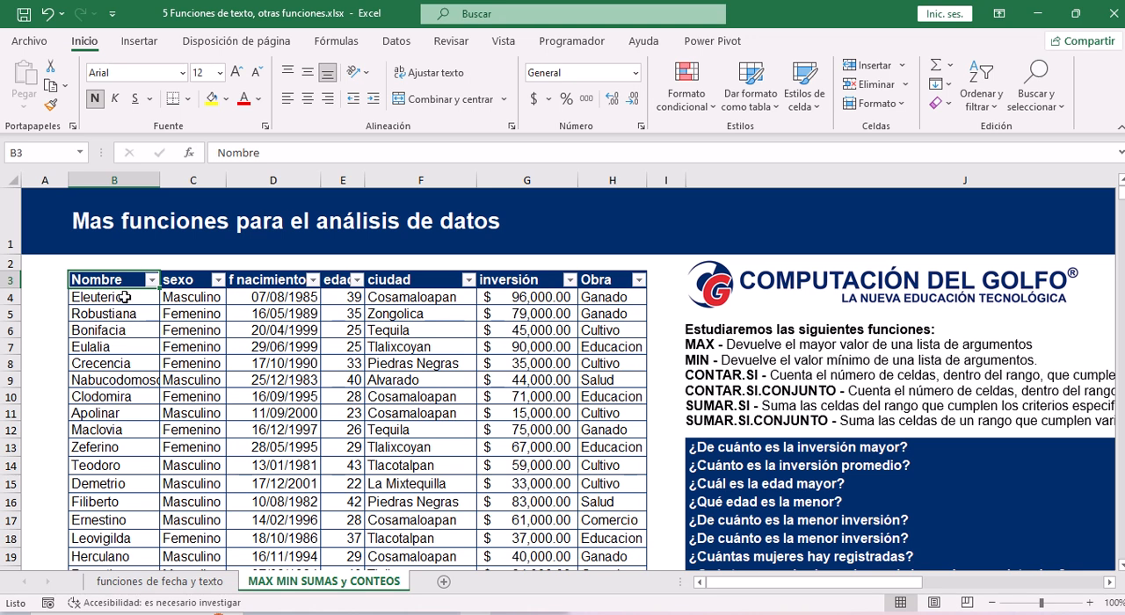
left_click_drag(117, 283, 606, 444)
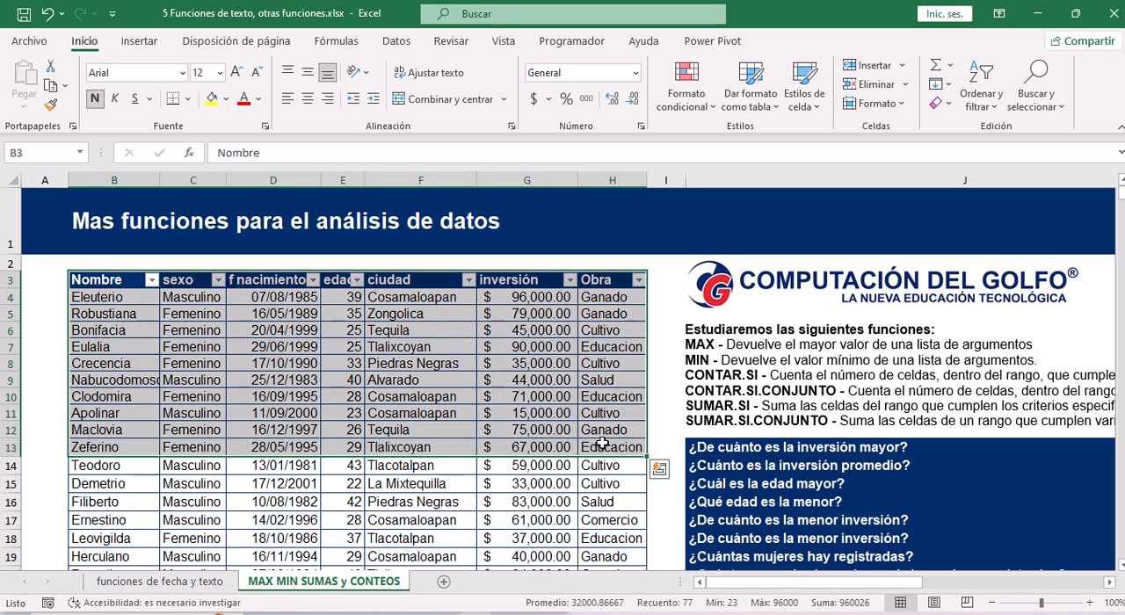
left_click(293, 363)
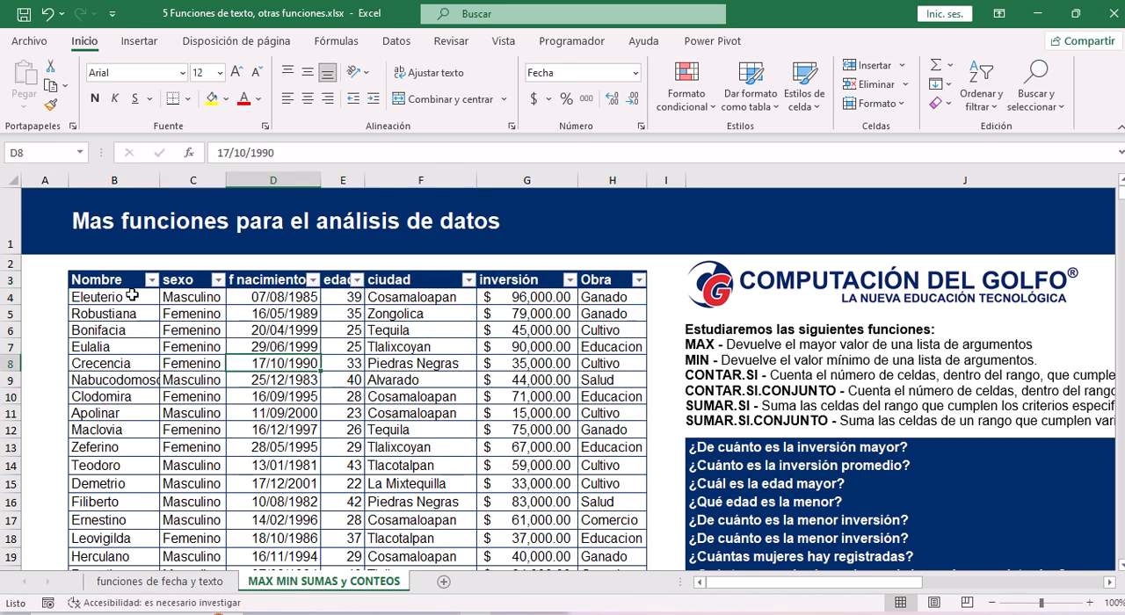
left_click_drag(123, 283, 145, 442)
left_click_drag(180, 281, 208, 436)
left_click_drag(279, 283, 290, 466)
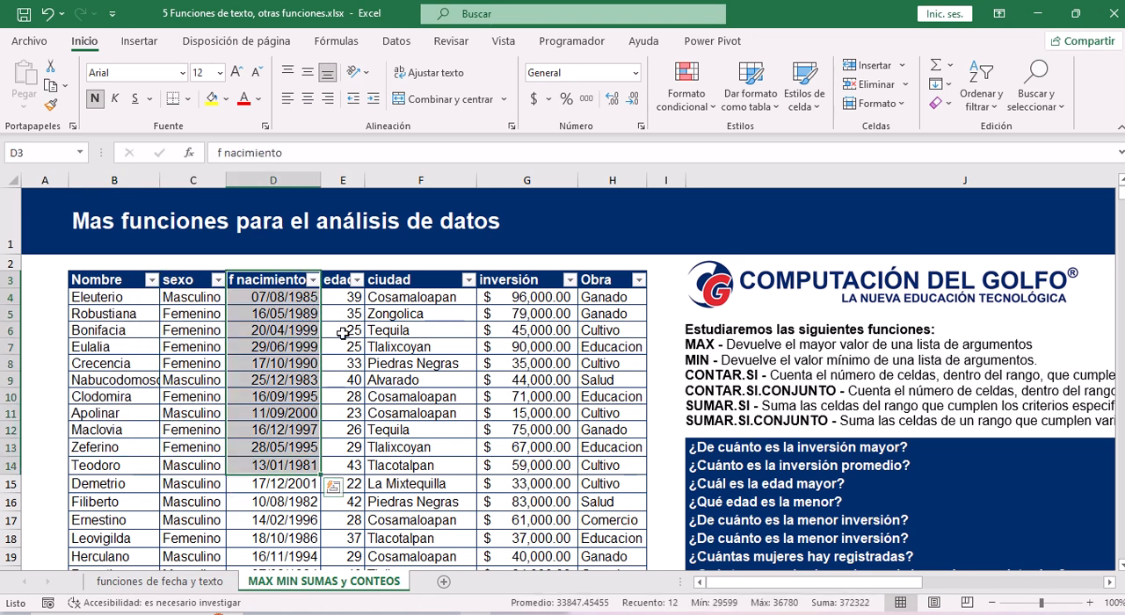
left_click_drag(334, 281, 344, 447)
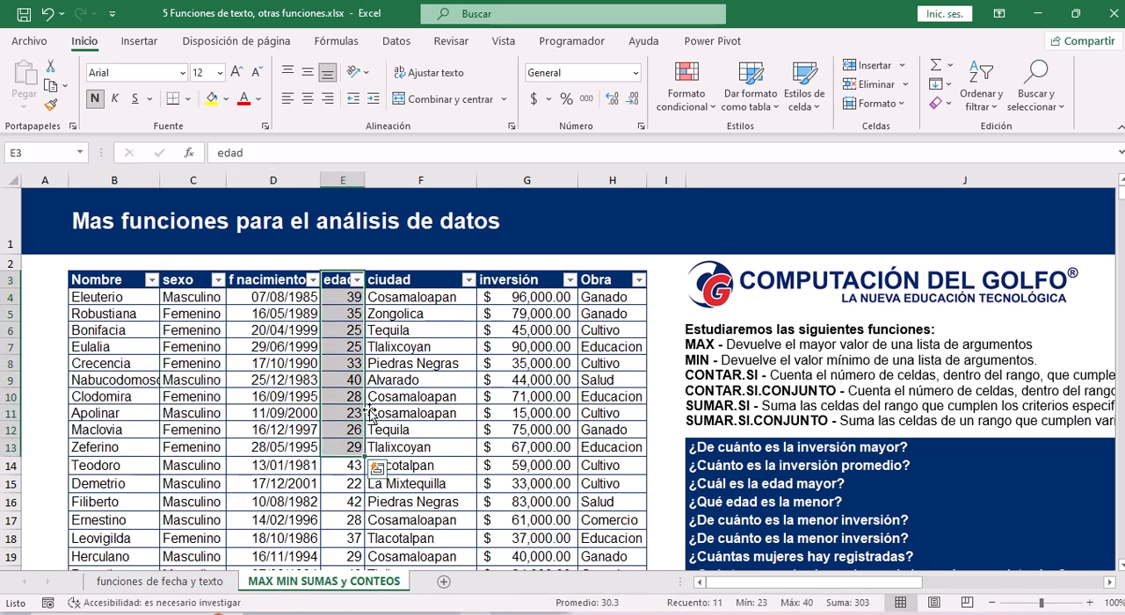
left_click_drag(386, 281, 387, 462)
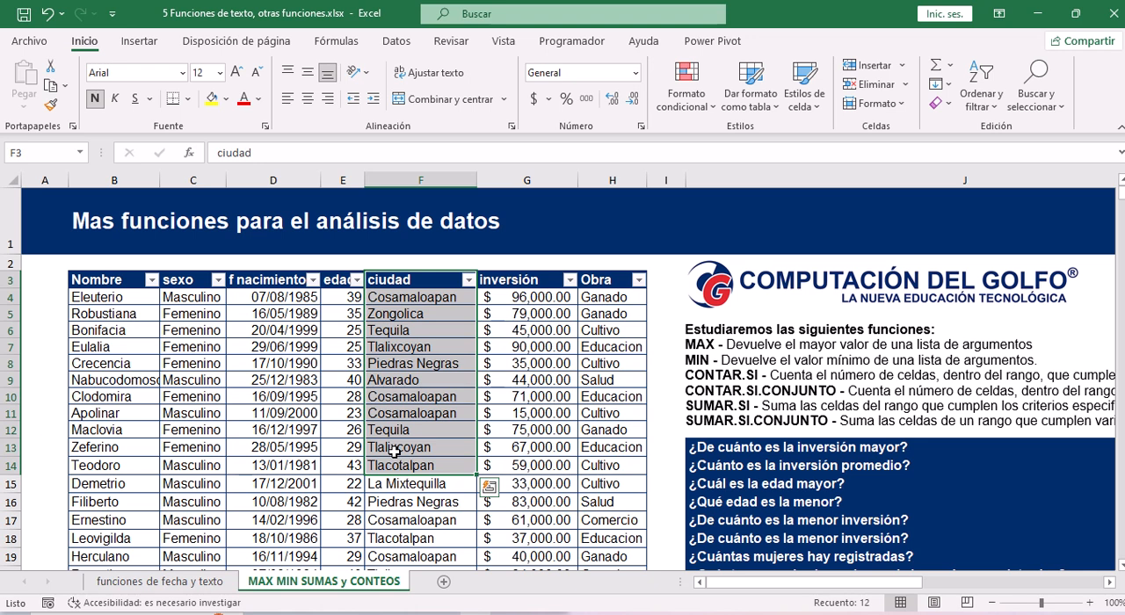
left_click(411, 285)
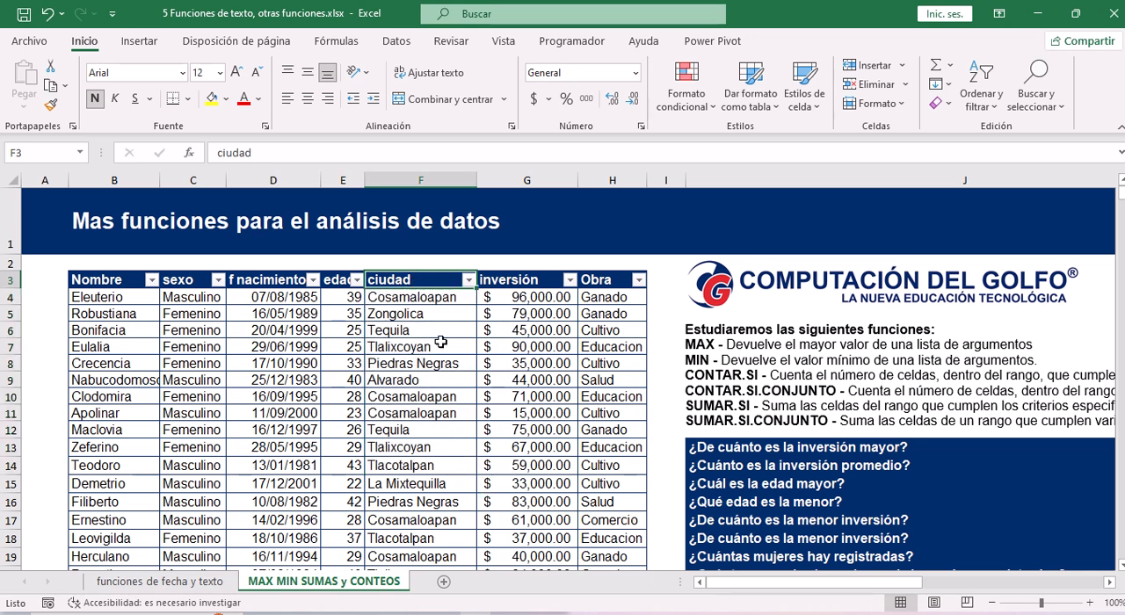
left_click_drag(410, 298, 411, 521)
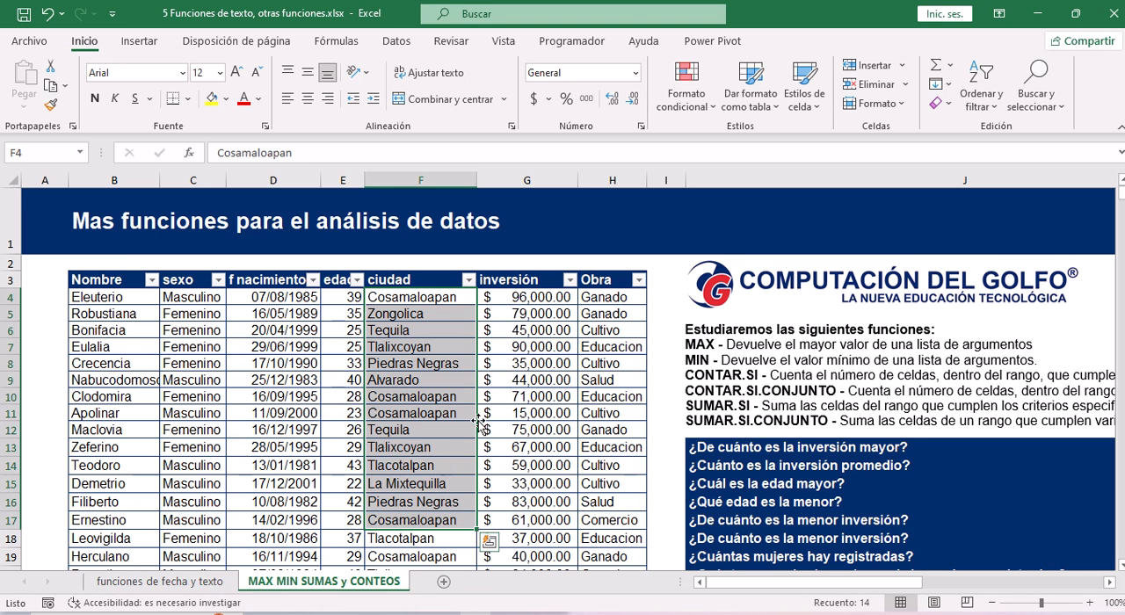
left_click_drag(521, 297, 538, 486)
left_click_drag(603, 298, 609, 502)
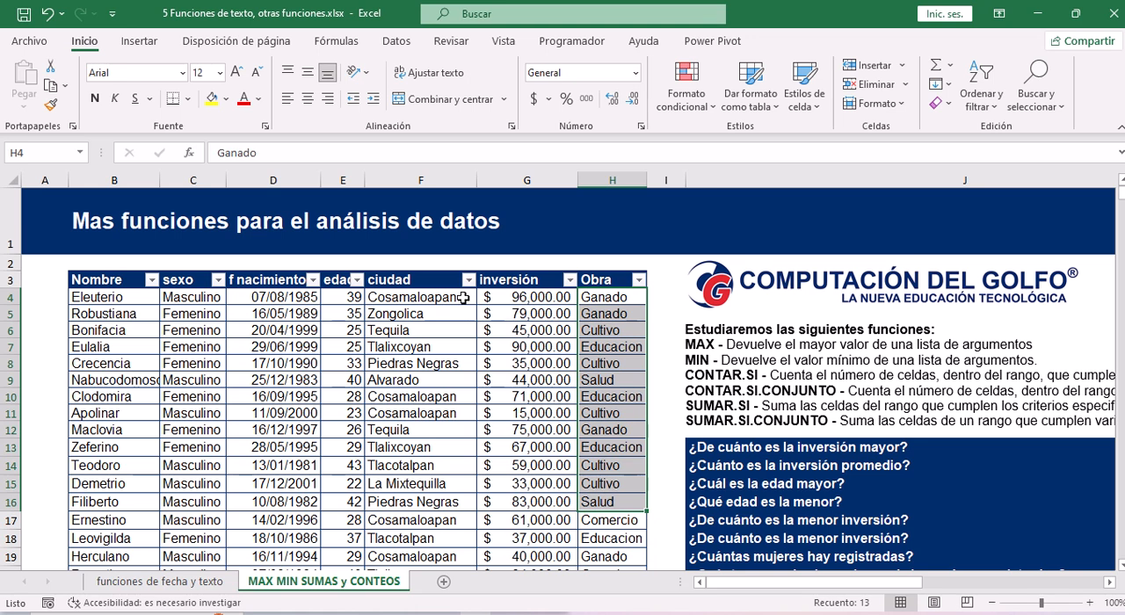
left_click(123, 297)
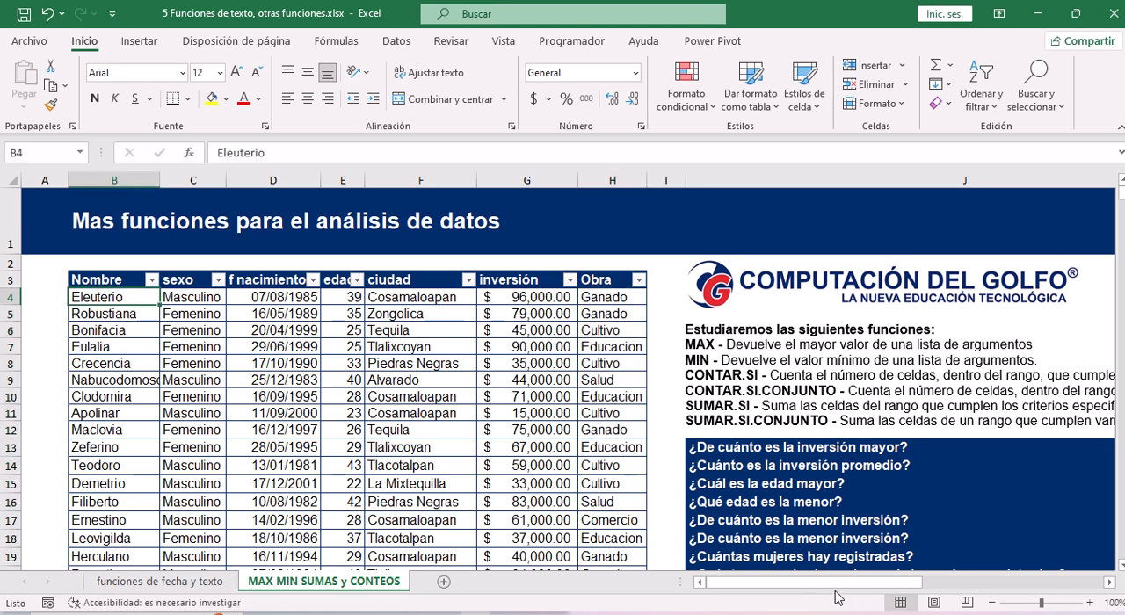
Examine the function descriptions and the list of questions in column J, together with the inversión column.
left_click_drag(842, 583, 927, 589)
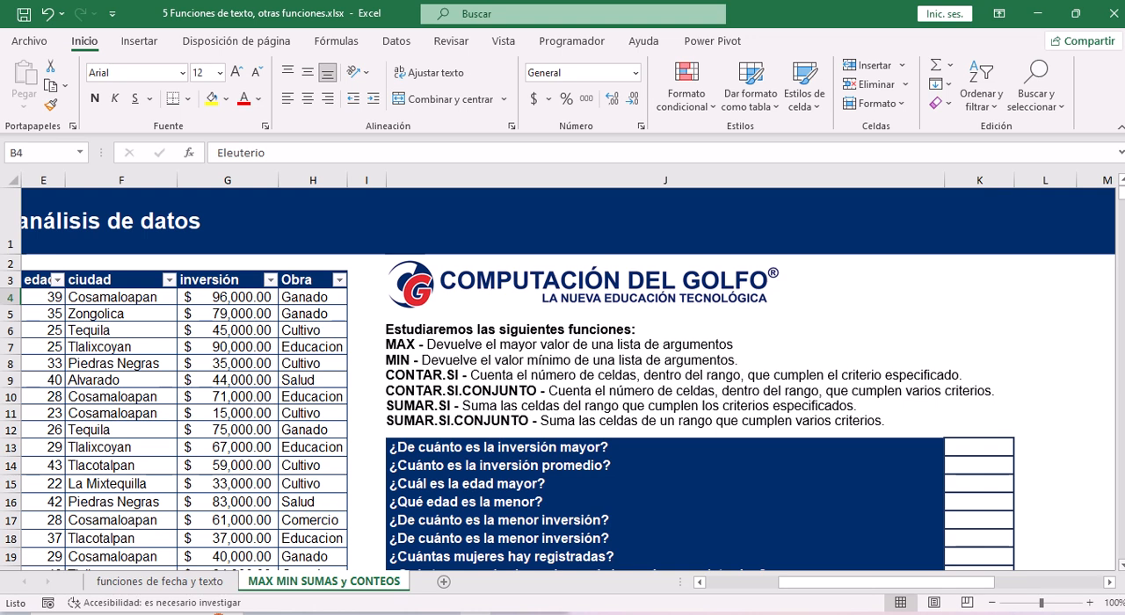
scroll(650, 354, "down", 2)
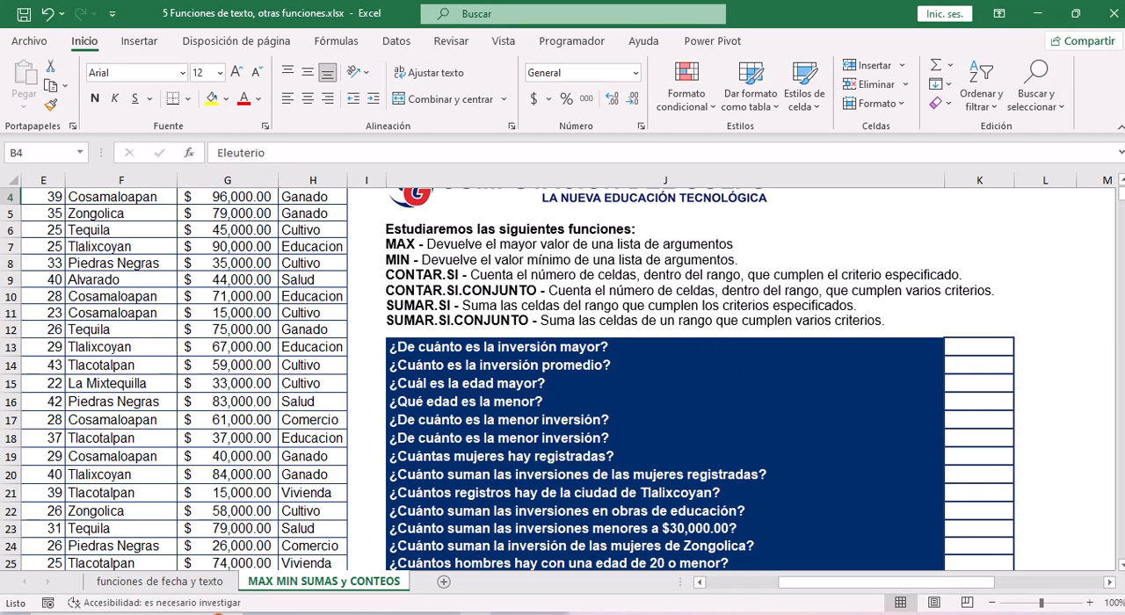
left_click(982, 348)
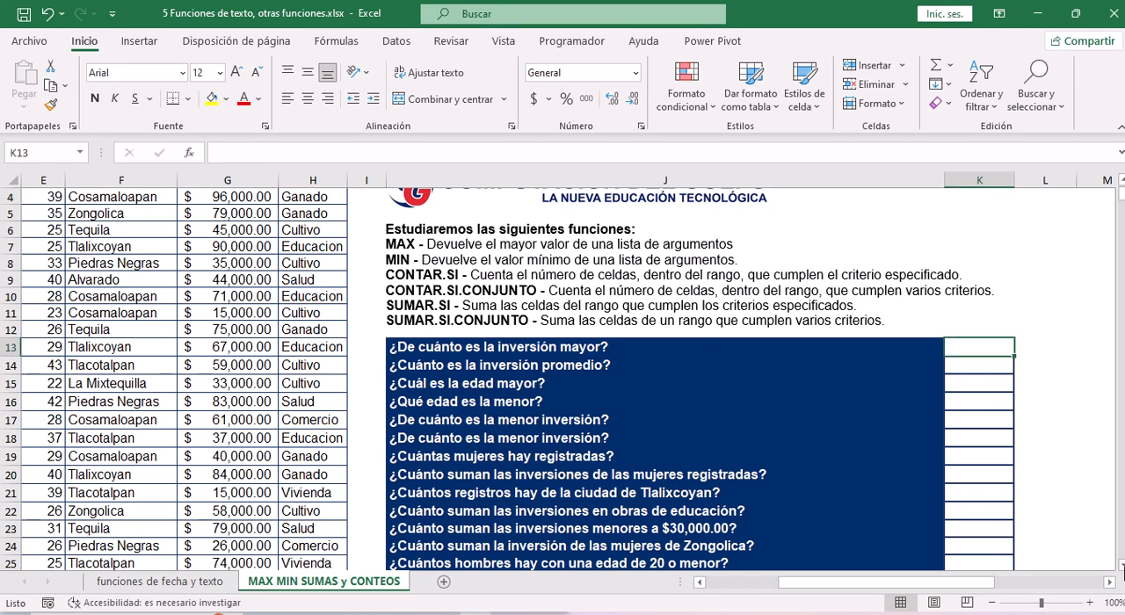
scroll(658, 348, "down", 2)
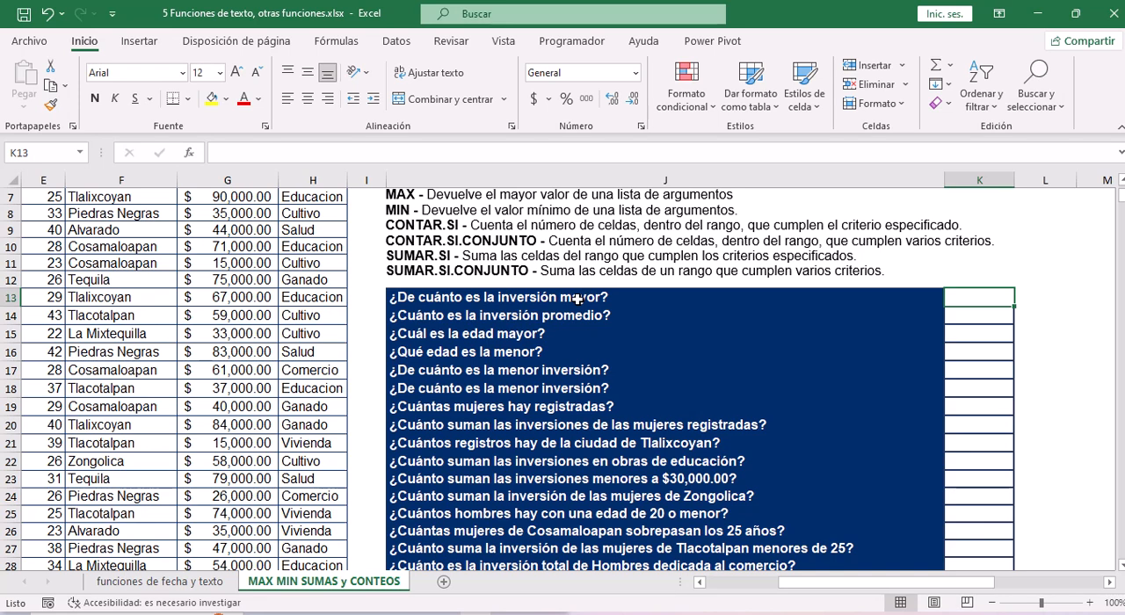
left_click_drag(819, 587, 722, 578)
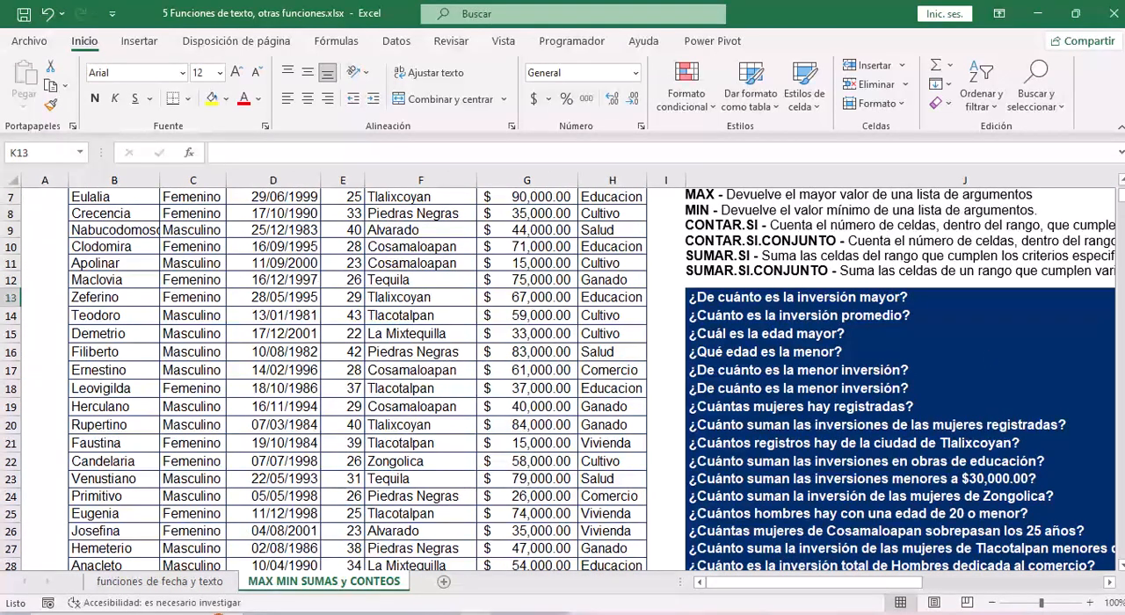
scroll(866, 267, "up", 2)
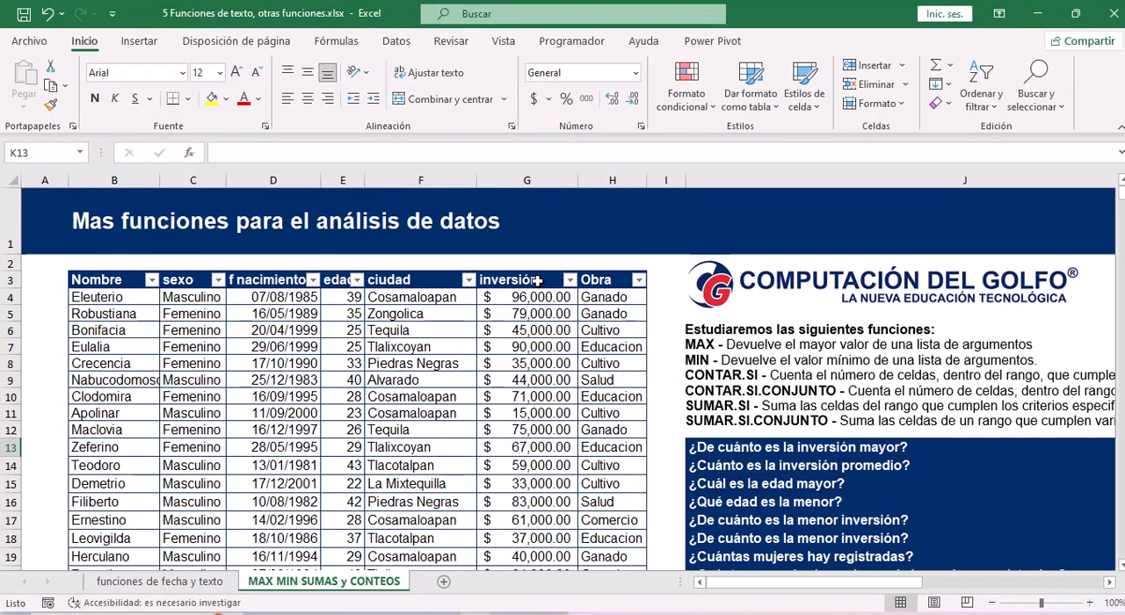
left_click_drag(537, 280, 517, 532)
left_click_drag(856, 583, 948, 589)
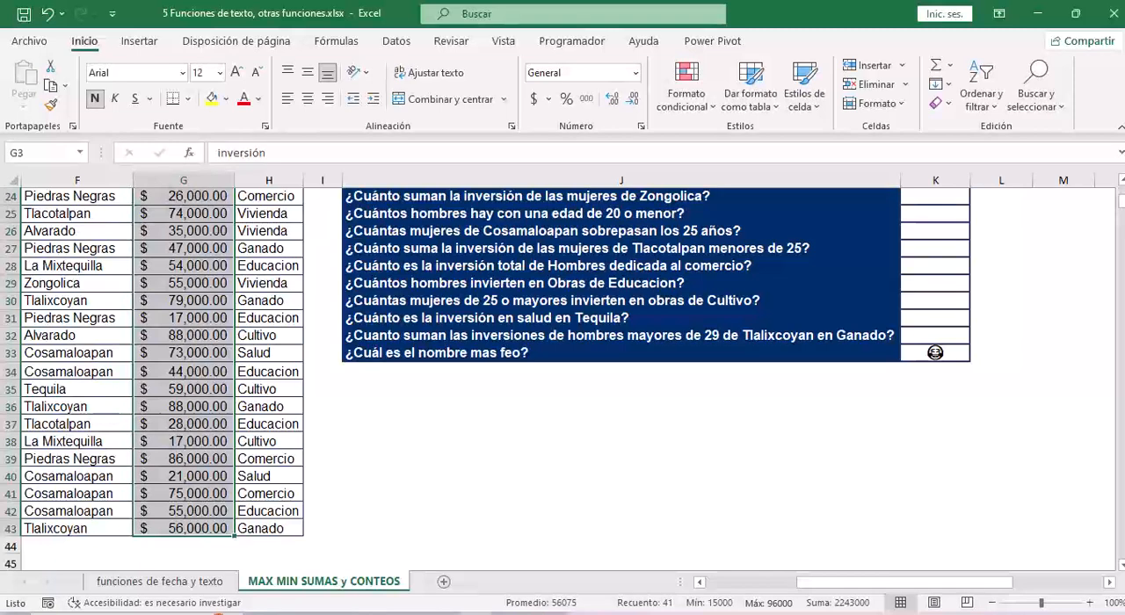
scroll(935, 351, "up", 8)
Start inserting a function in cell K13, the answer cell for "¿De cuánto es la inversión mayor?".
left_click(928, 448)
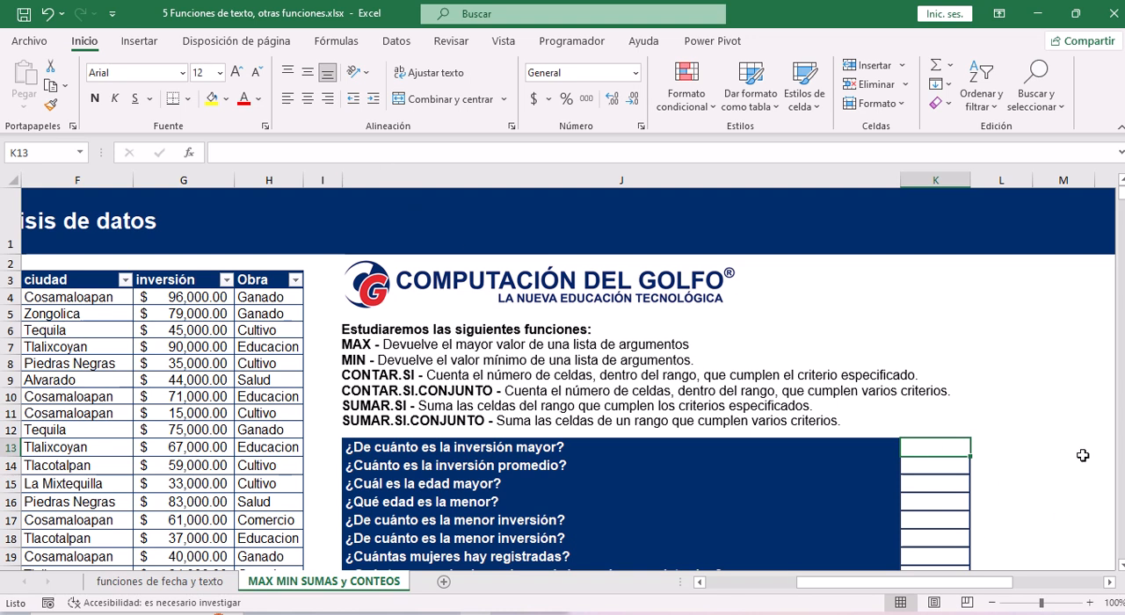
left_click(1122, 564)
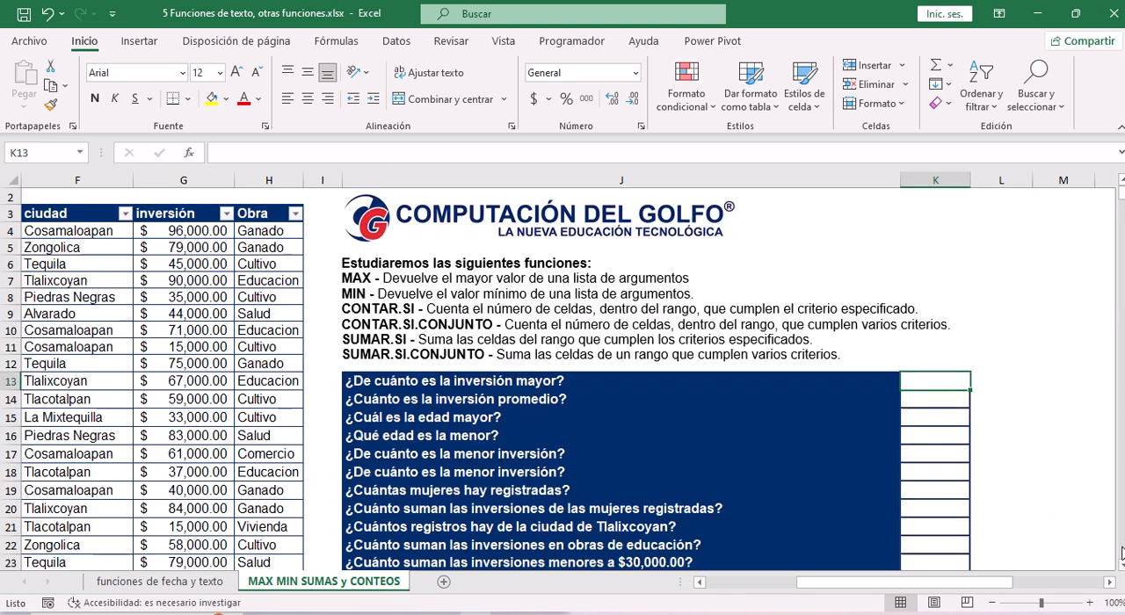
scroll(1122, 552, "down", 1)
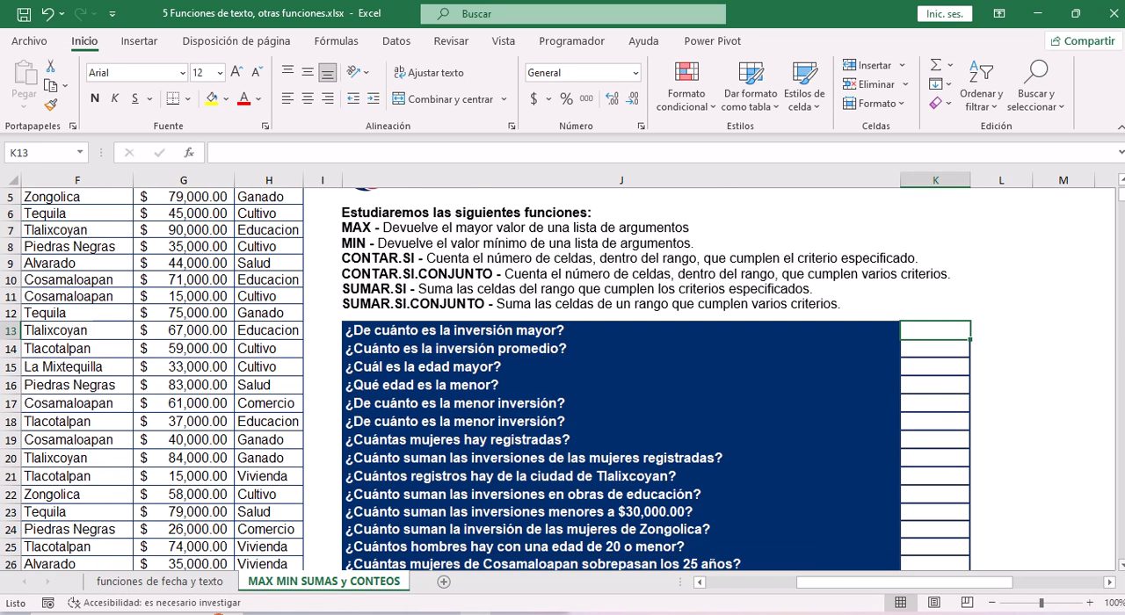
scroll(326, 228, "down", 2)
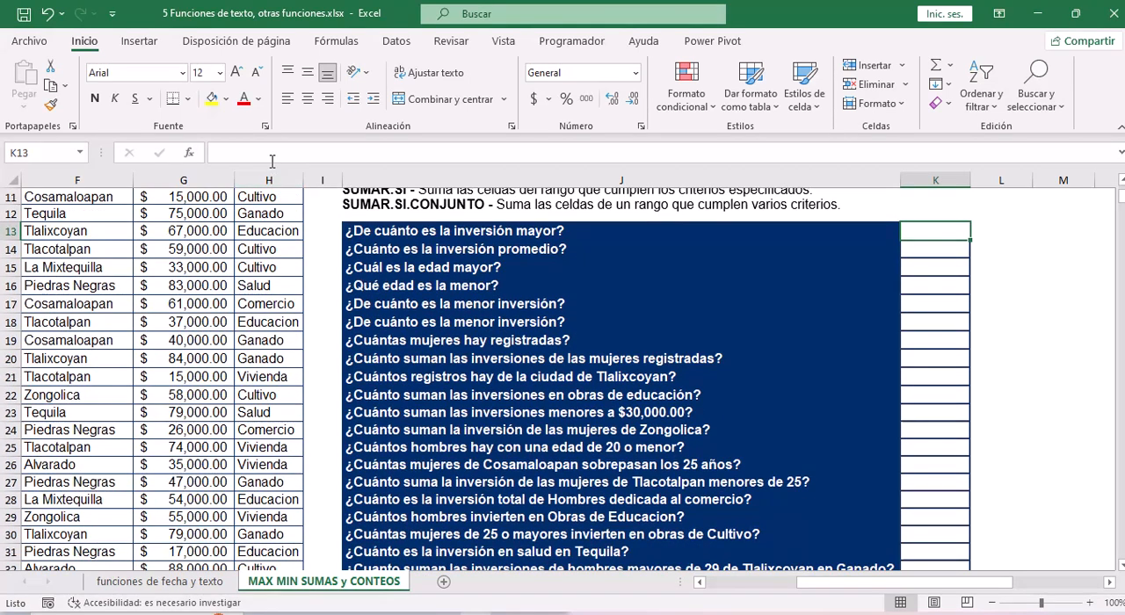
left_click(266, 151)
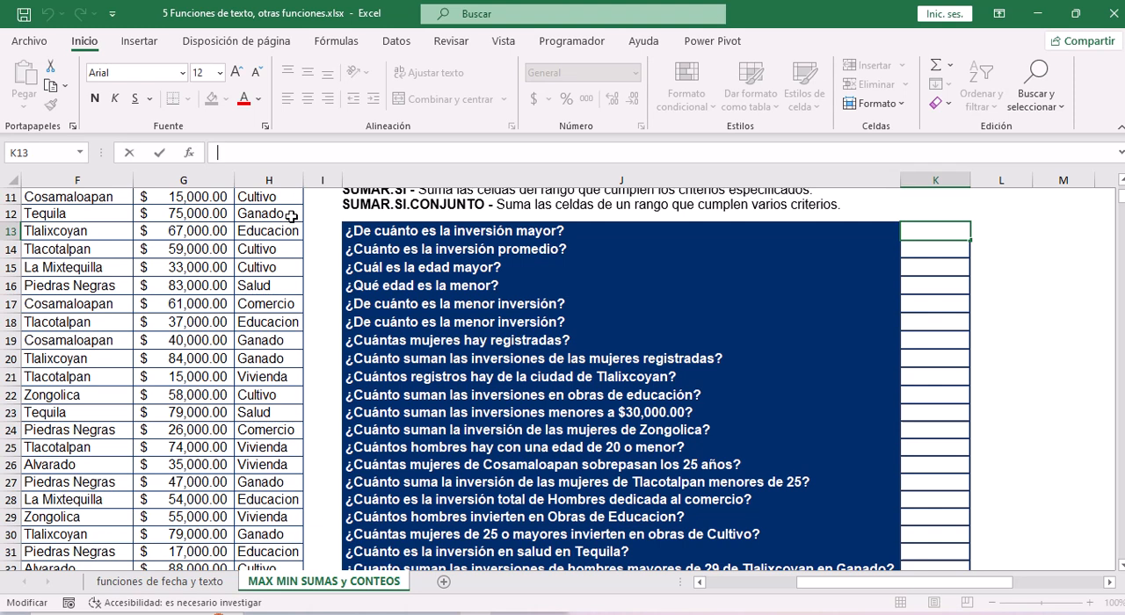
left_click(192, 156)
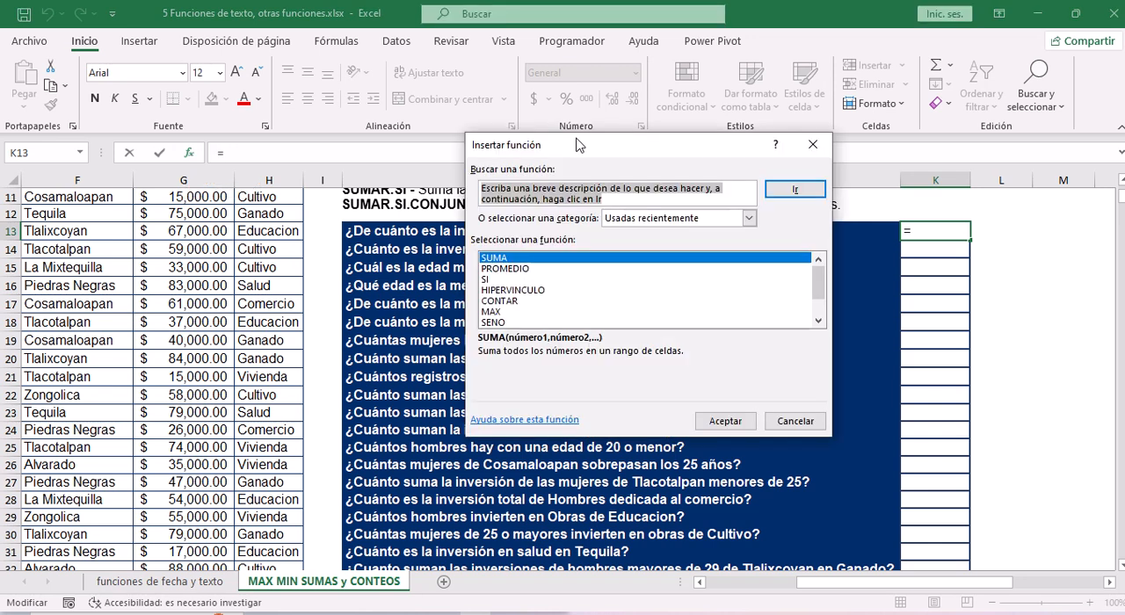
left_click_drag(579, 144, 463, 260)
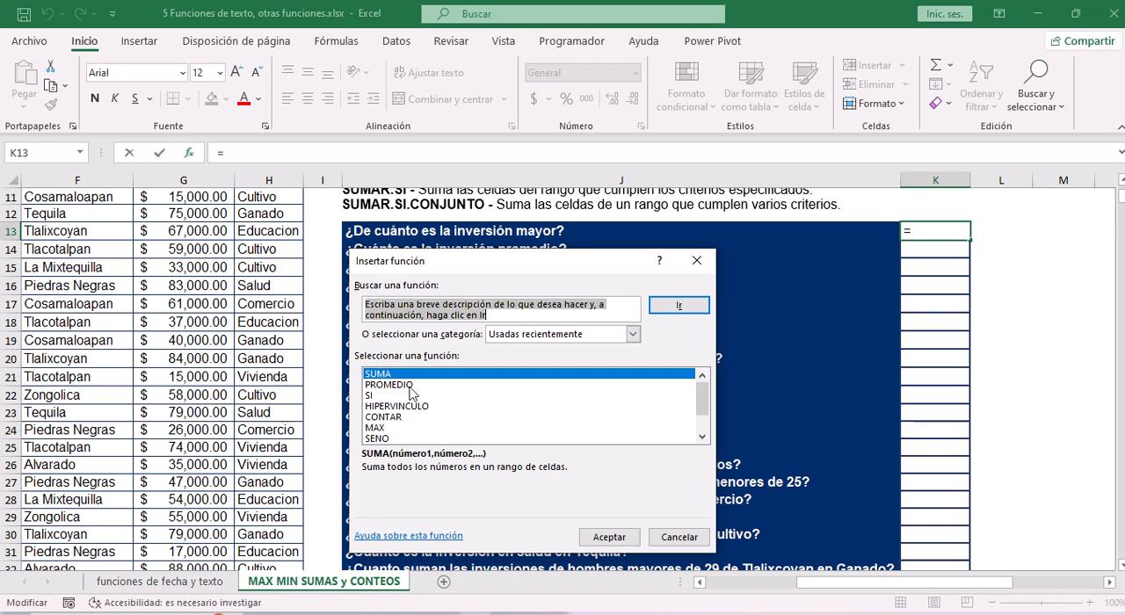
Choose the MAX function from the Estadísticas category and open its arguments.
left_click(632, 335)
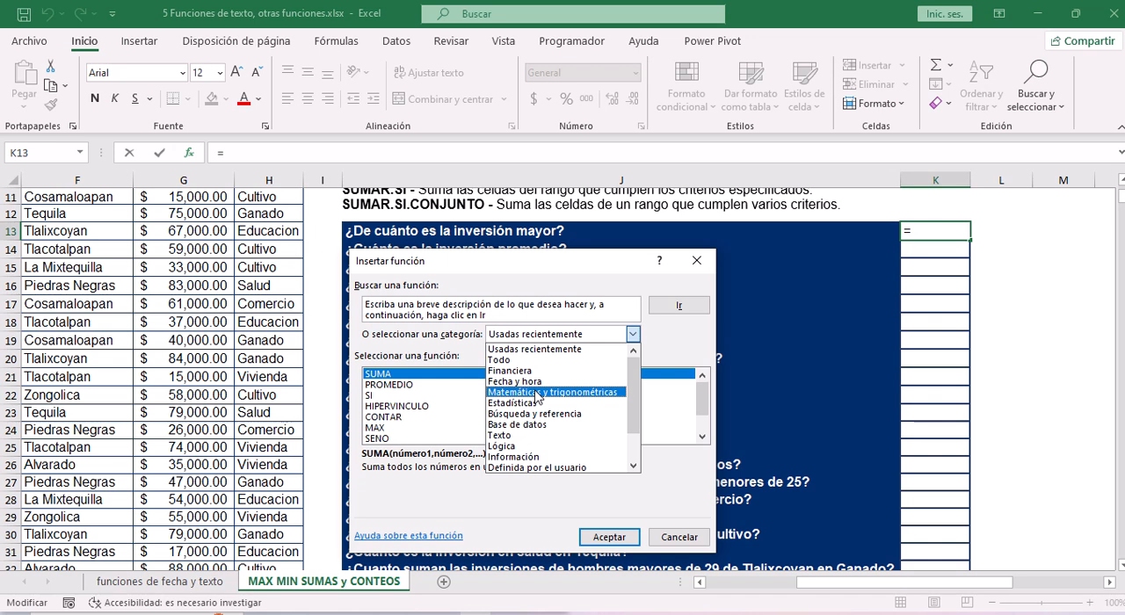
left_click(522, 406)
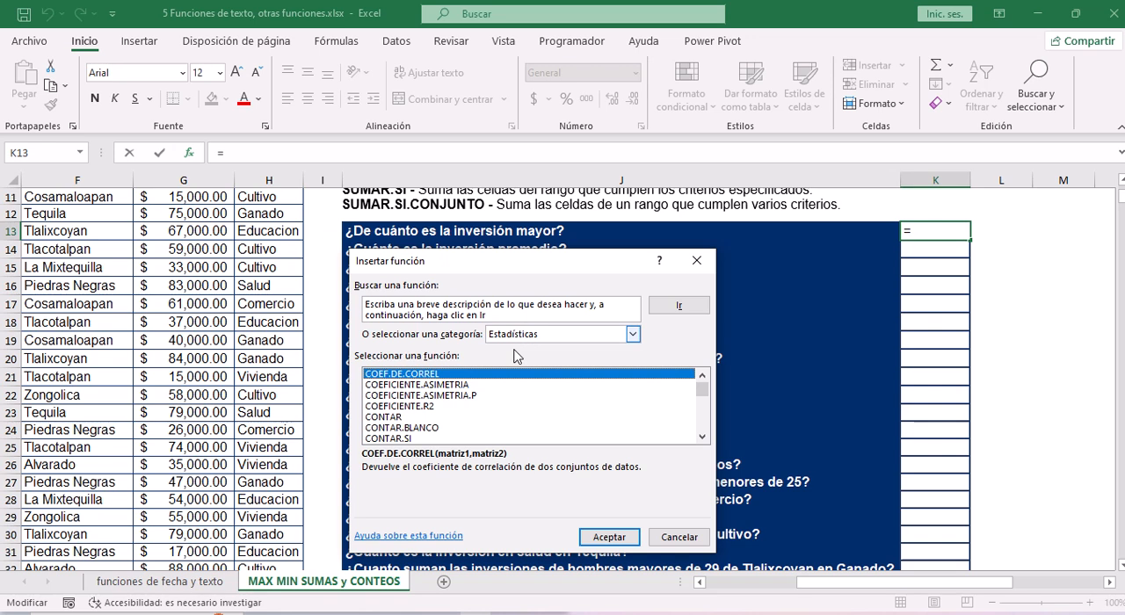
left_click(398, 385)
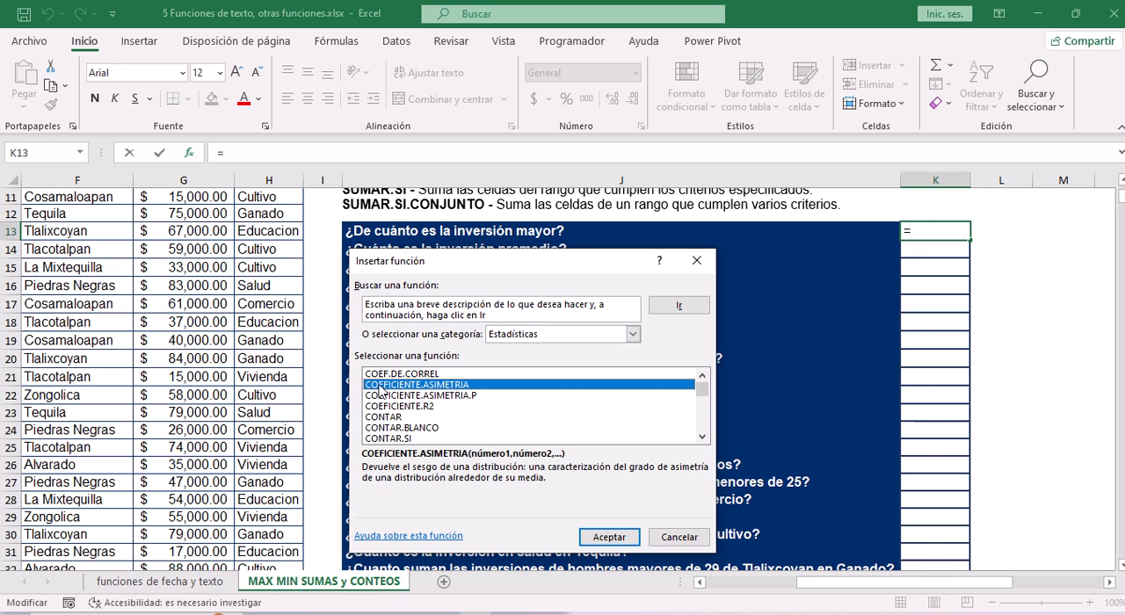
key("m")
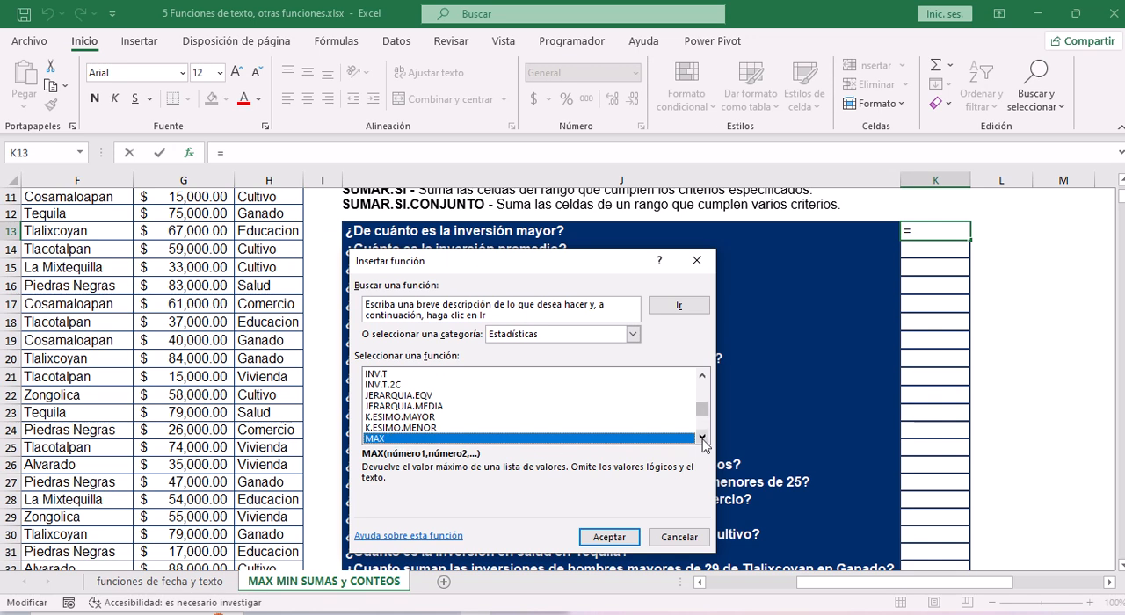
key("Down")
key("Down")
key("Down")
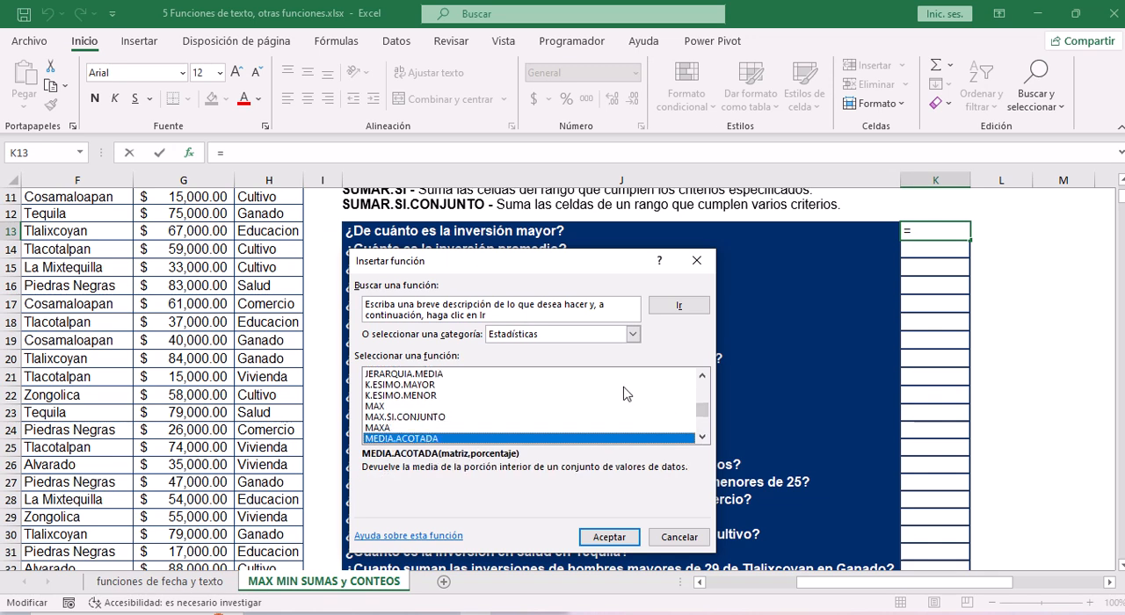
key("Down")
key("Down")
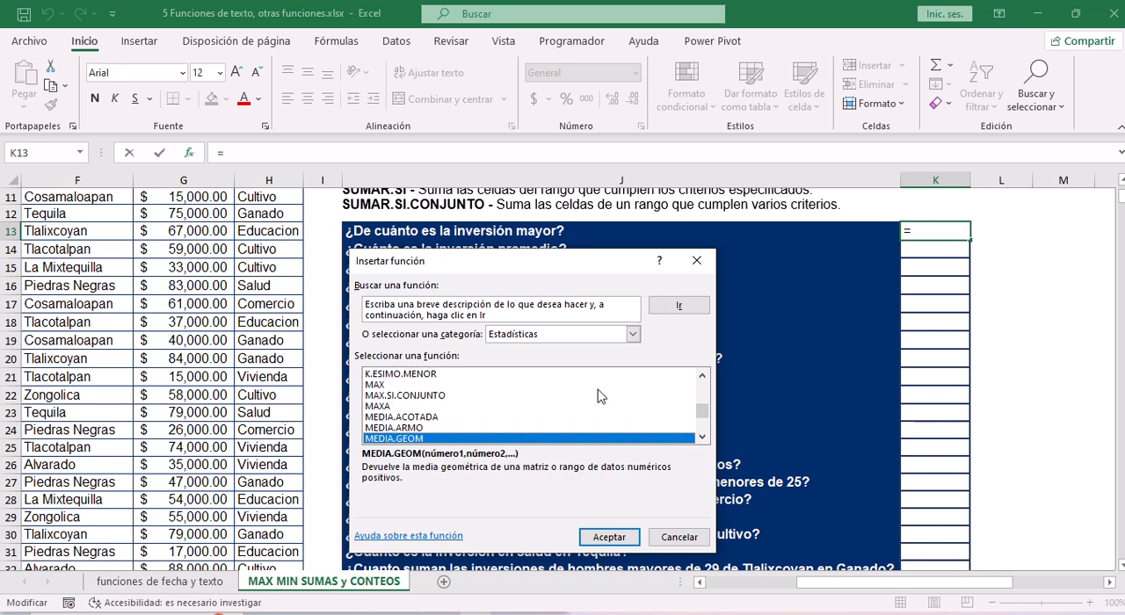
key("Up")
key("Up")
key("Up")
key("Up")
key("Up")
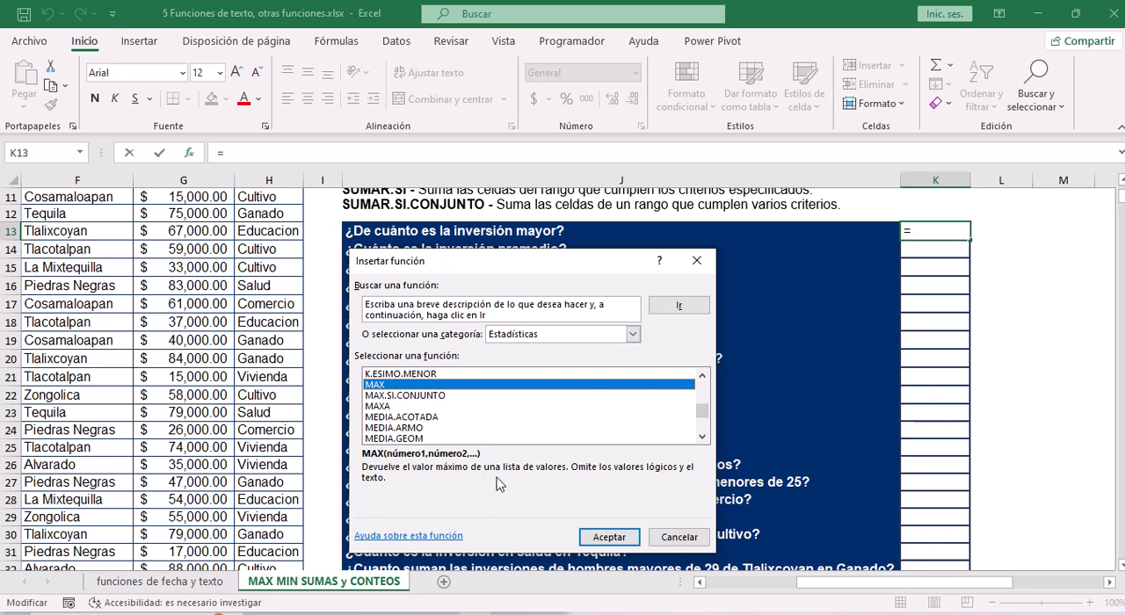
left_click(607, 542)
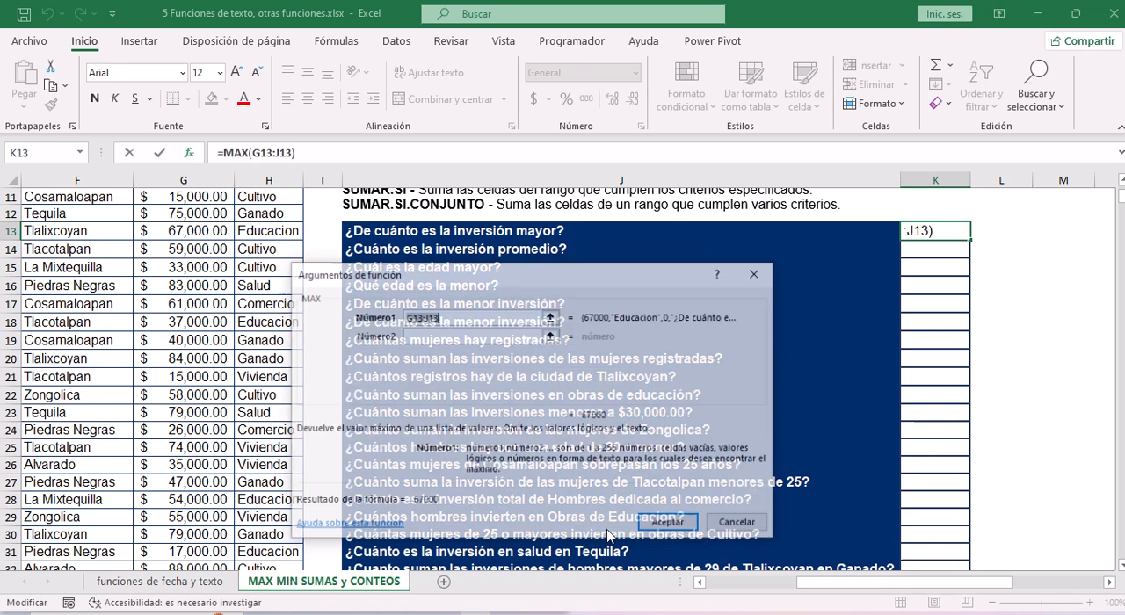
Set the first argument of MAX to the inversión values in G4:G43.
left_click_drag(484, 277, 563, 306)
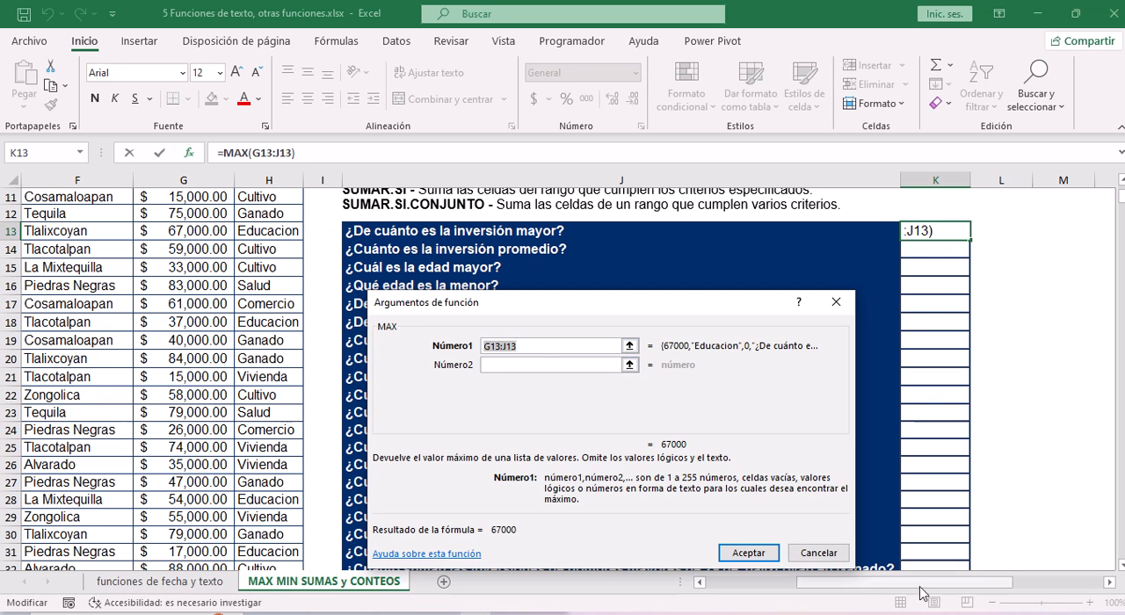
left_click_drag(920, 585, 897, 591)
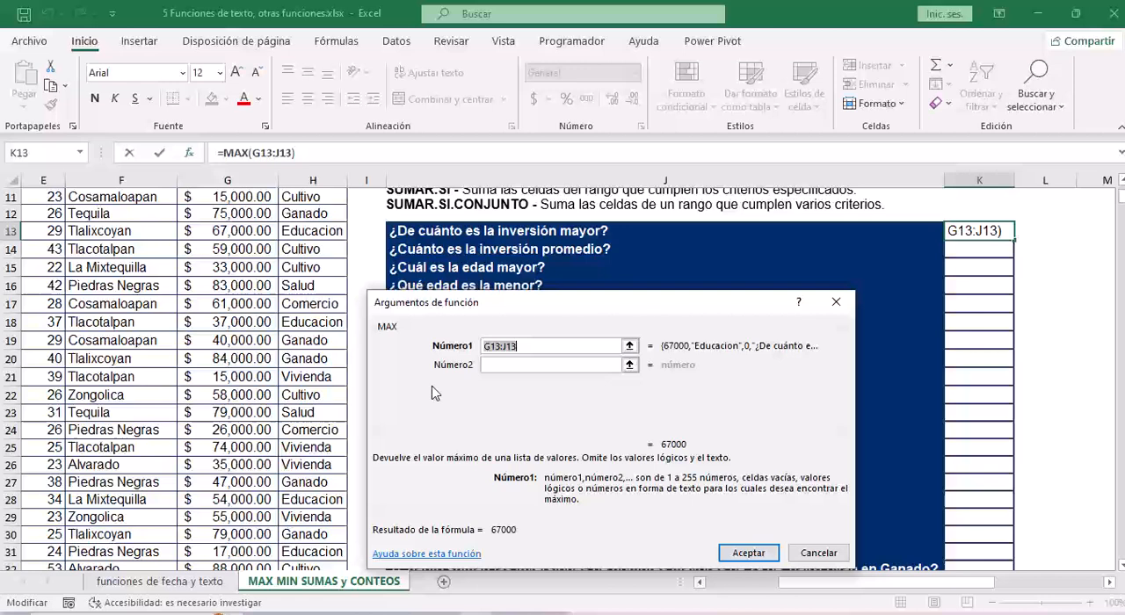
left_click(238, 303)
key("ctrl+Up")
key("Down")
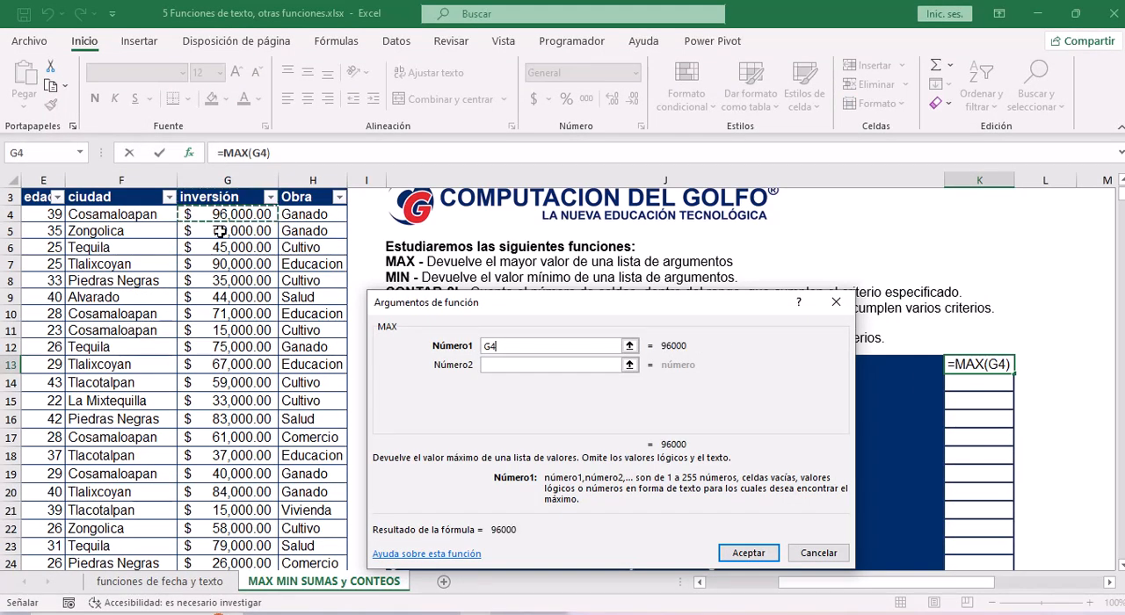
key("ctrl+shift+Down")
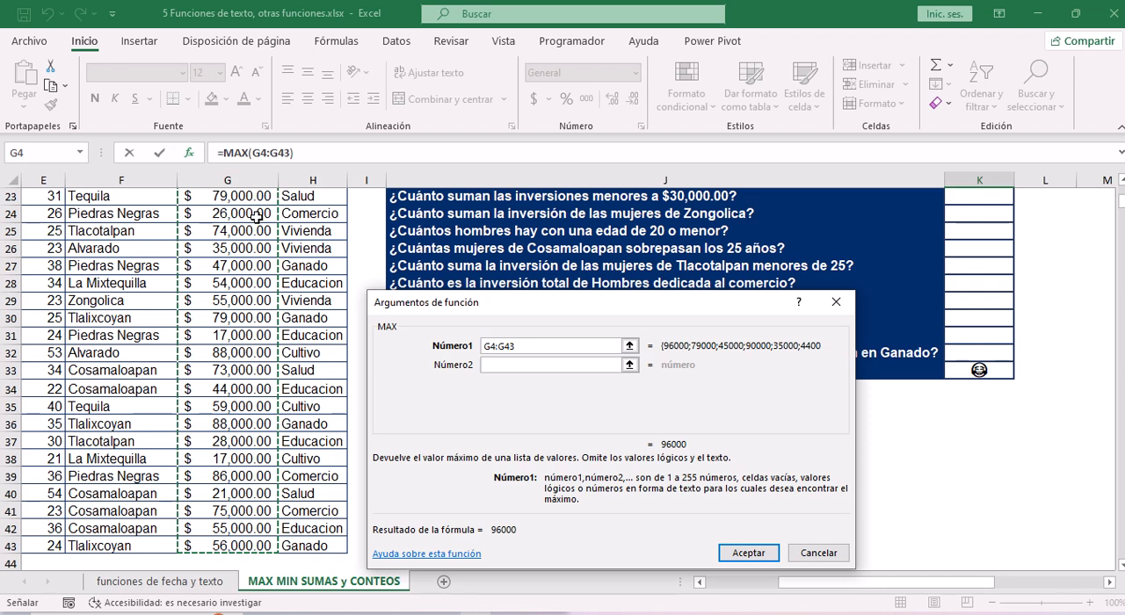
left_click(229, 268)
key("ctrl+Up")
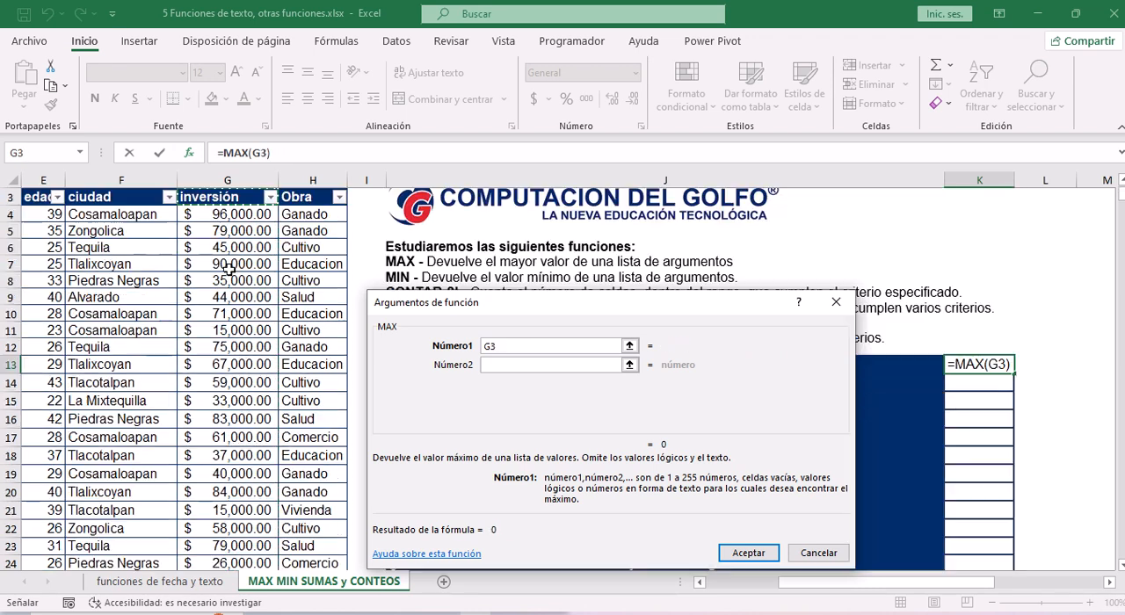
left_click(241, 220)
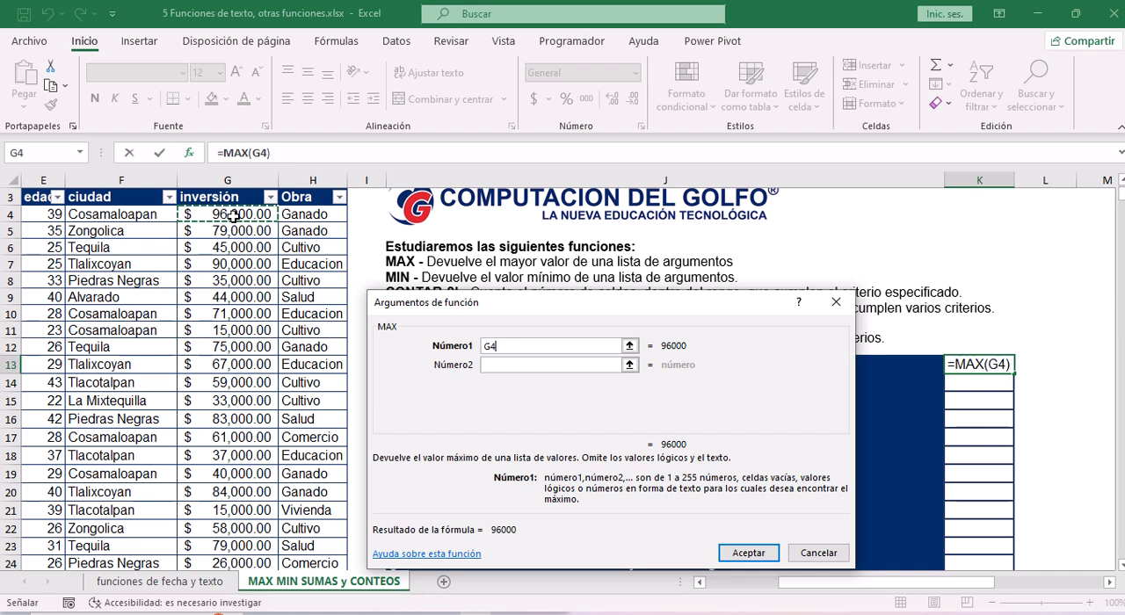
key("ctrl+shift+Down")
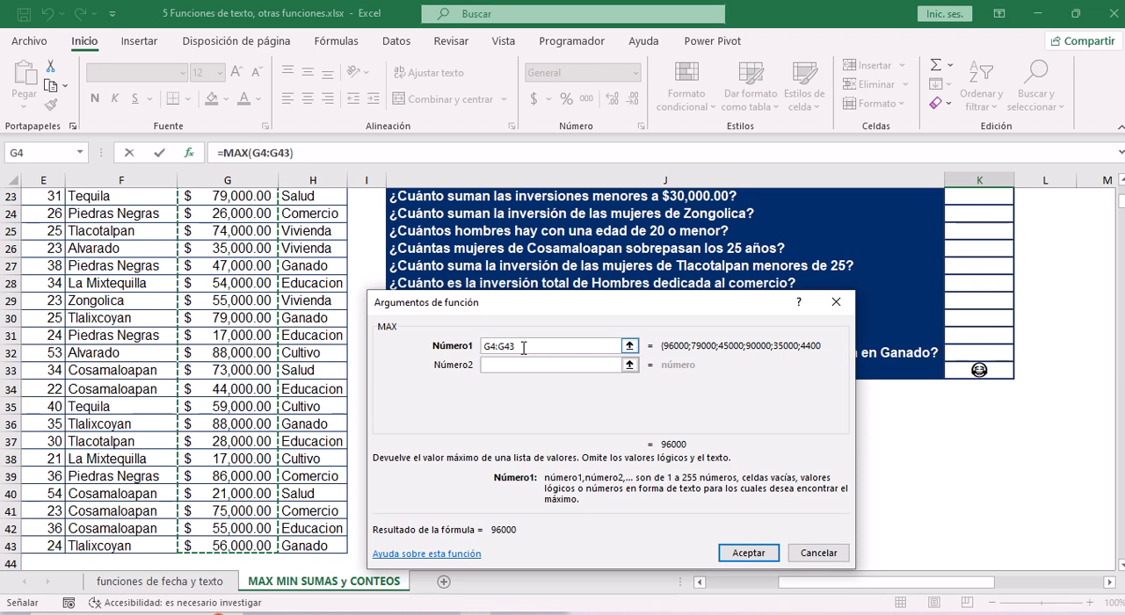
Try adding the edad values in E4:E43 as the second argument of MAX, and clear that argument again.
left_click(501, 365)
left_click(516, 346)
left_click(522, 363)
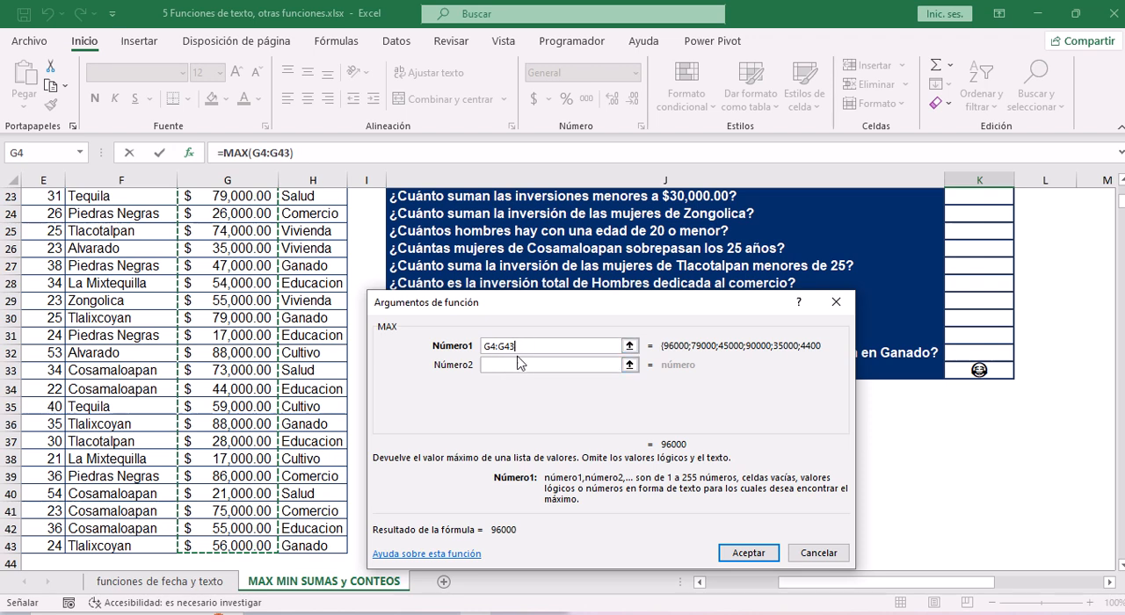
left_click(528, 350)
left_click(570, 364)
left_click(504, 368)
left_click(507, 365)
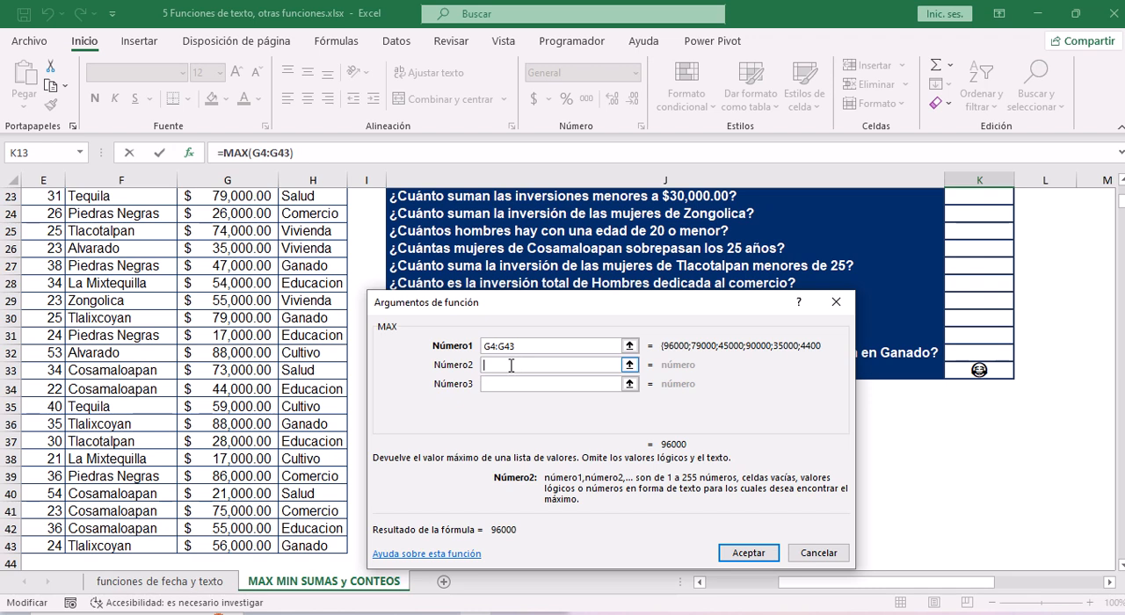
left_click_drag(835, 581, 728, 571)
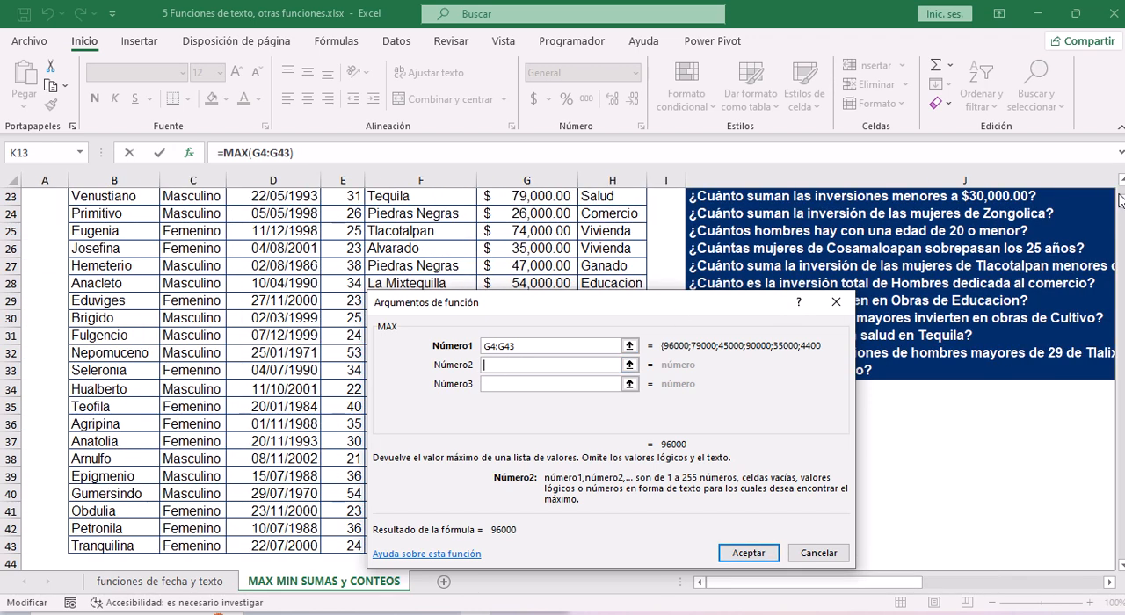
left_click_drag(1119, 200, 1118, 187)
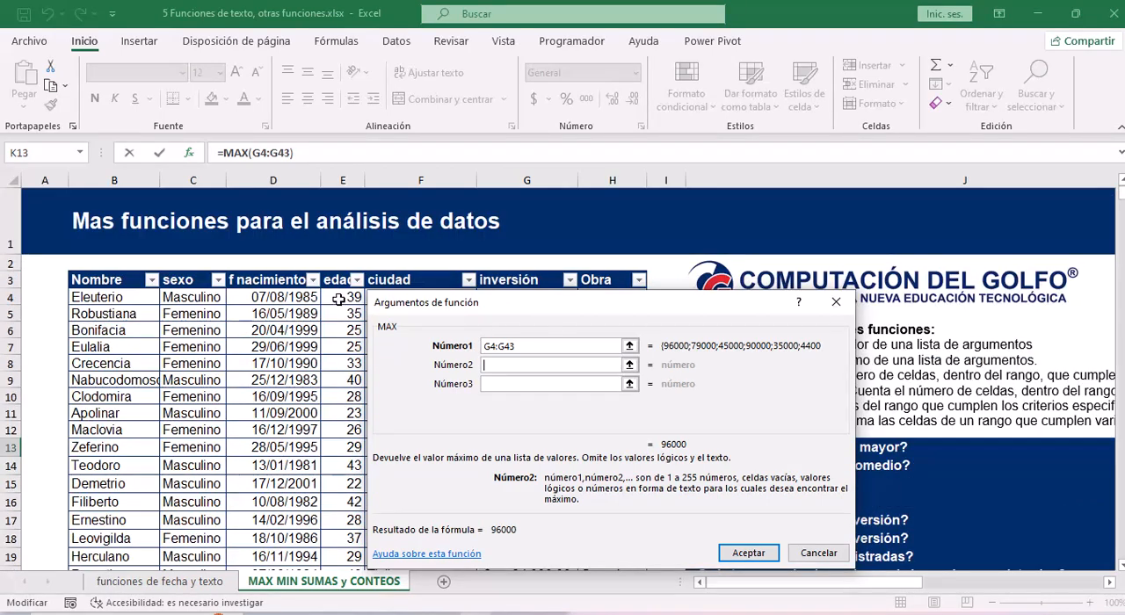
left_click_drag(342, 297, 338, 512)
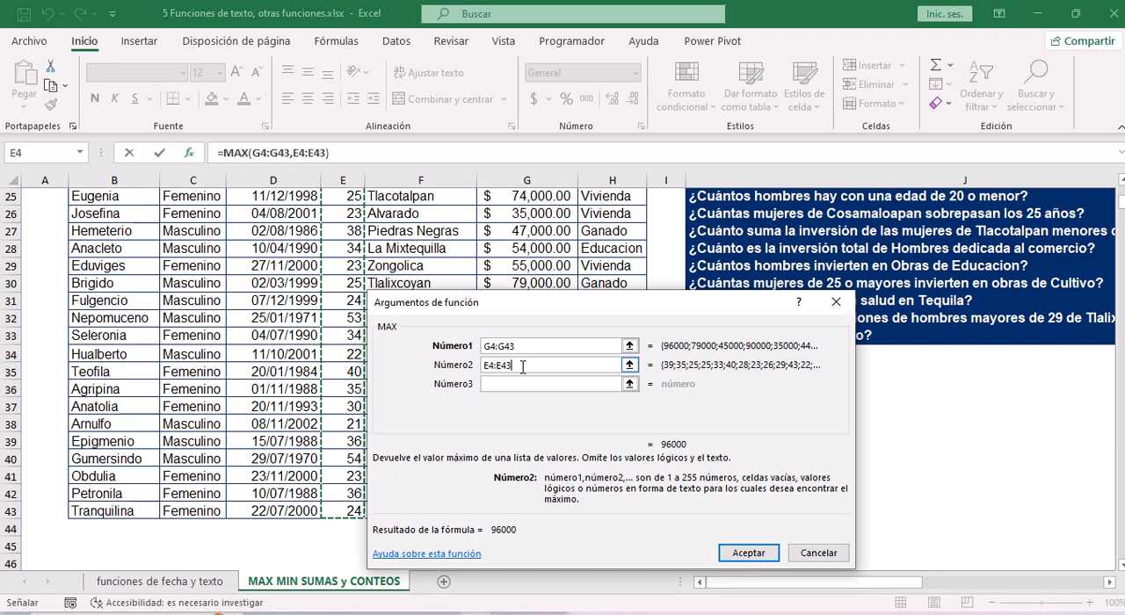
left_click_drag(523, 366, 455, 371)
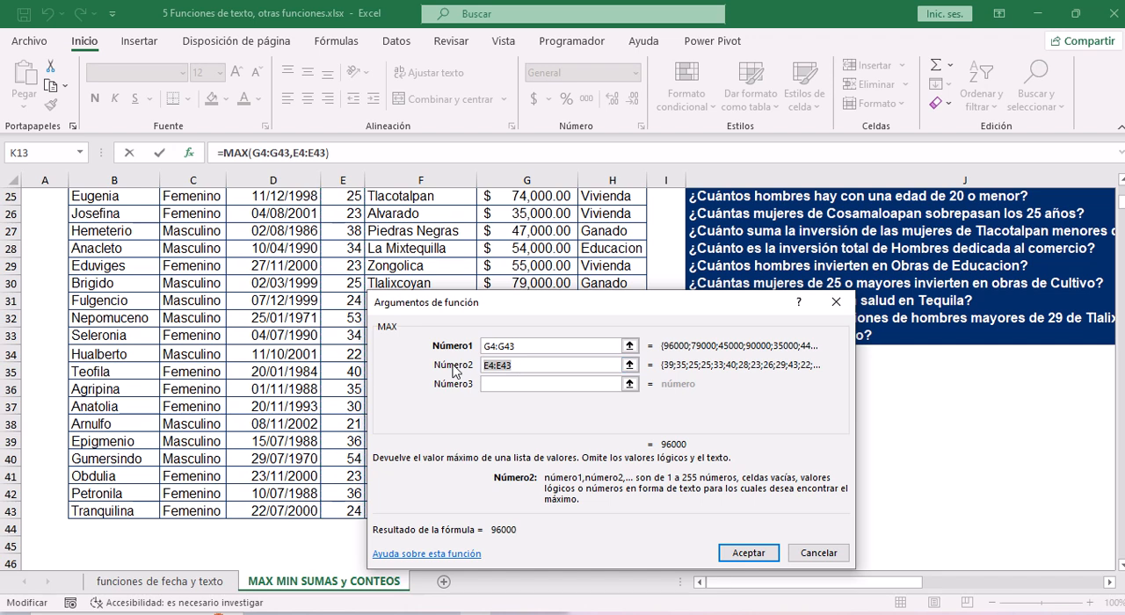
key("BackSpace")
left_click(562, 347)
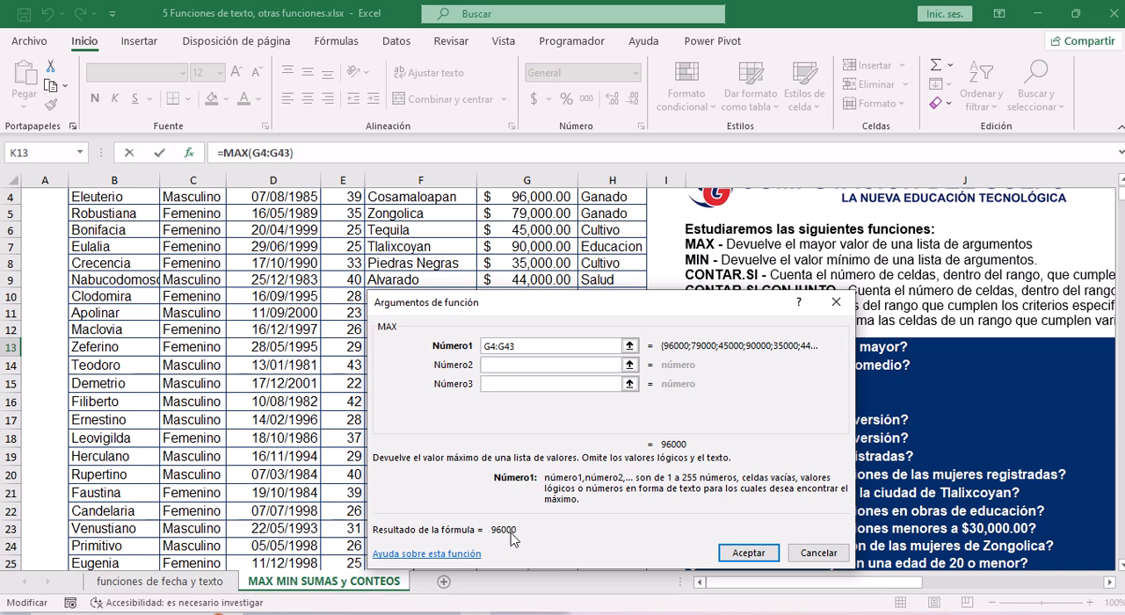
Accept the MAX formula in K13 and autofit column K to its contents.
left_click(749, 553)
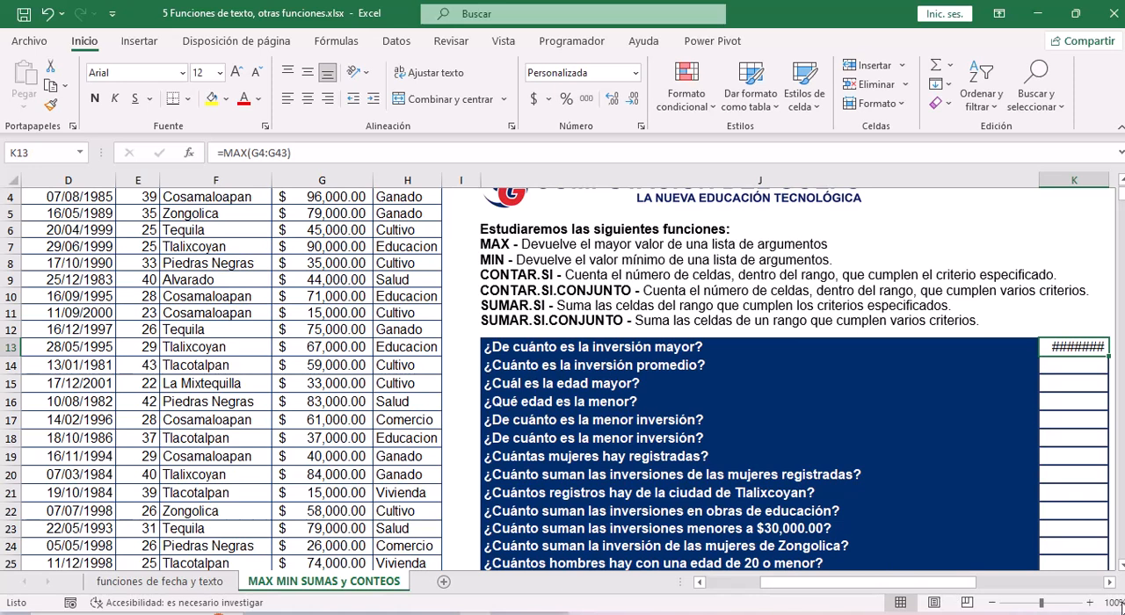
left_click(1110, 585)
left_click(1111, 584)
left_click(1111, 585)
left_click(1111, 584)
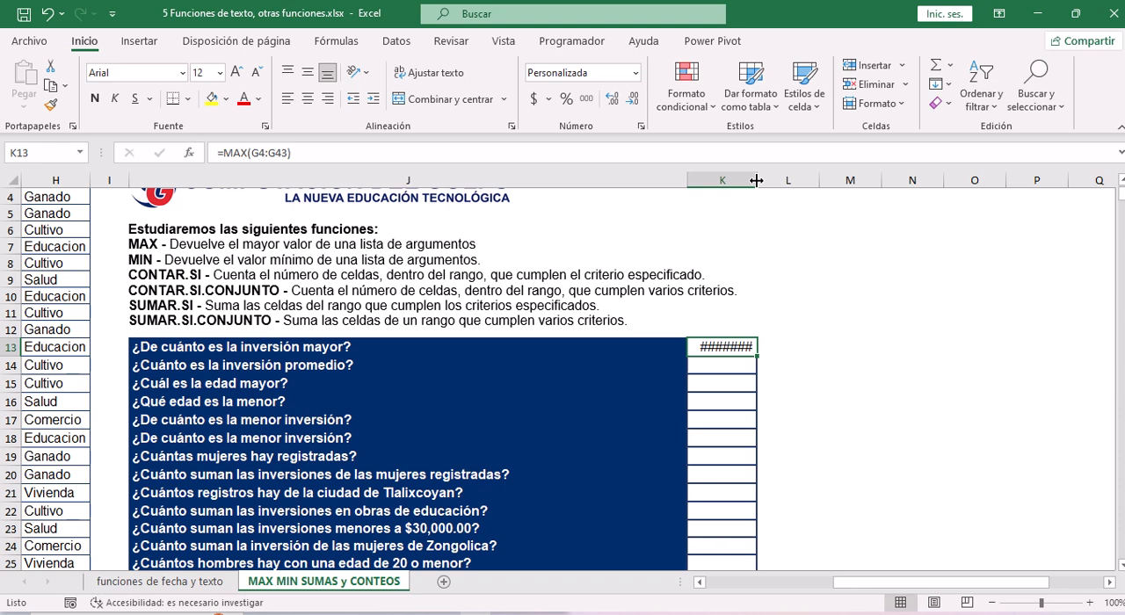
double_click(756, 180)
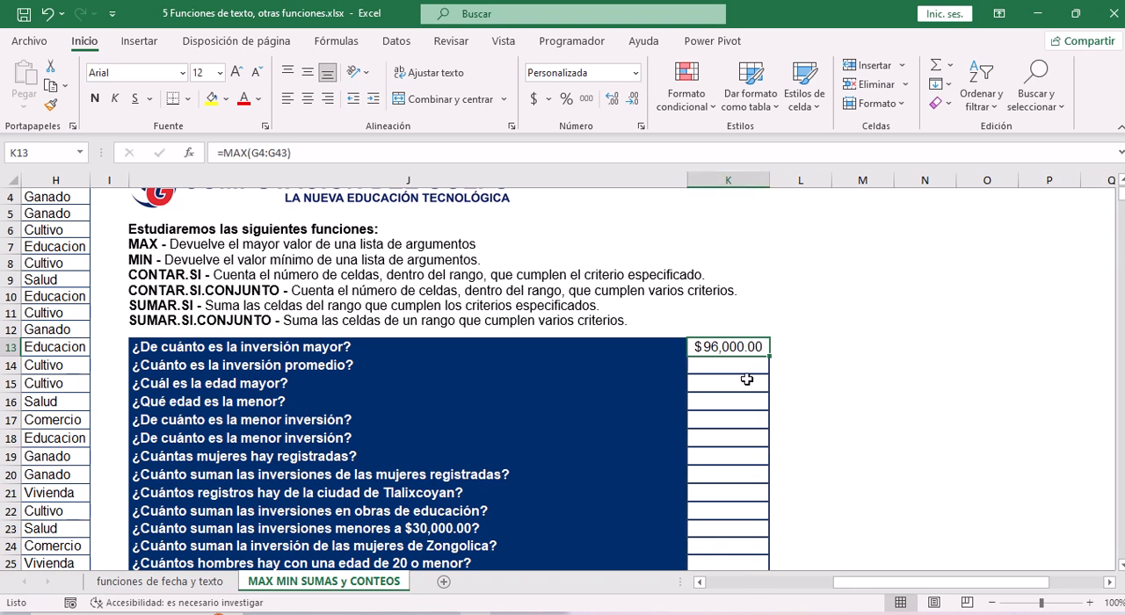
mouse_move(510, 21)
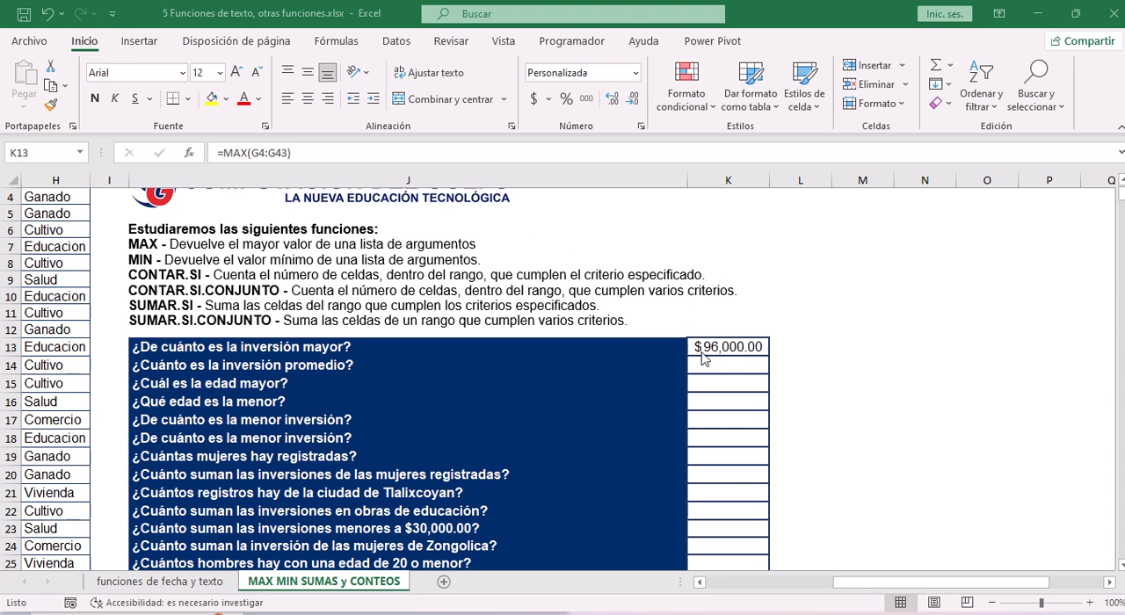
left_click(372, 153)
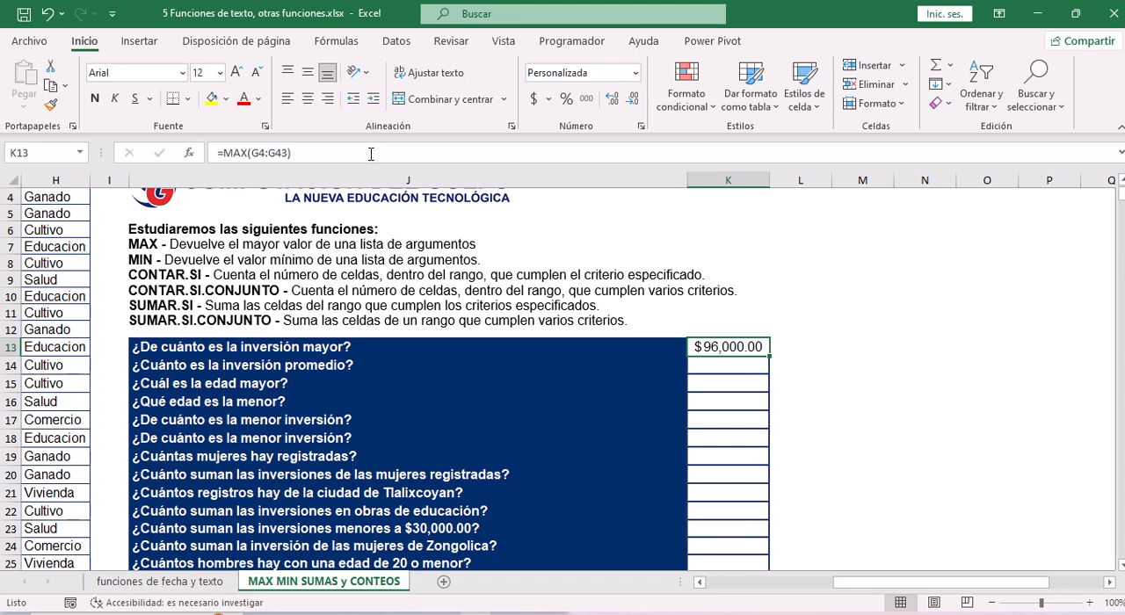
key("super+plus")
Insert the PROMEDIO function from the Estadísticas category in K14, the answer cell for "¿Cuánto es la inversión promedio?".
left_click(718, 366)
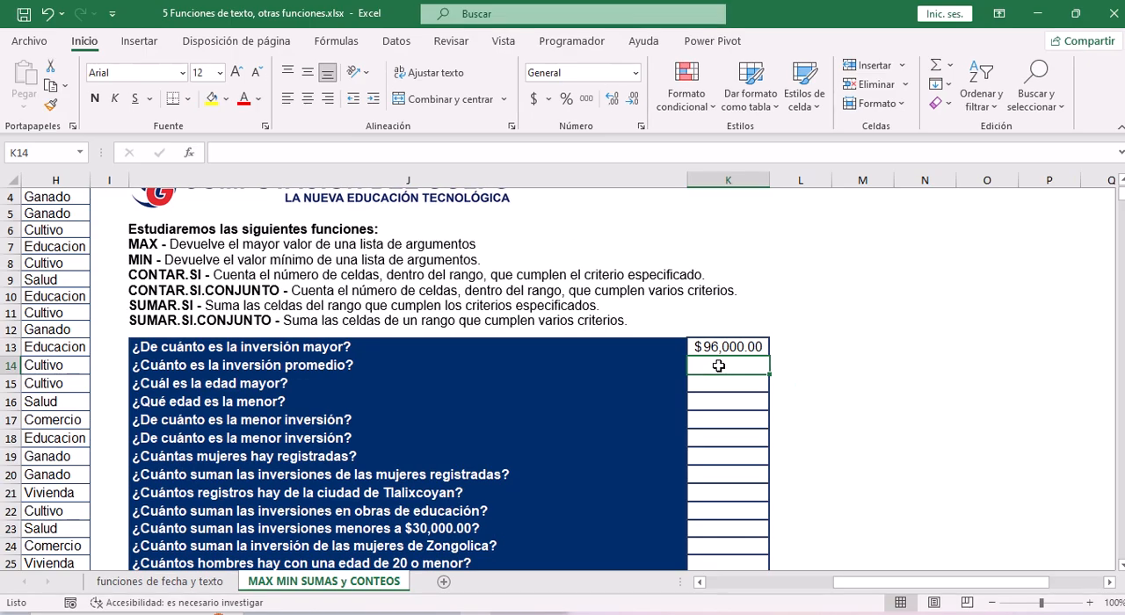
left_click(190, 154)
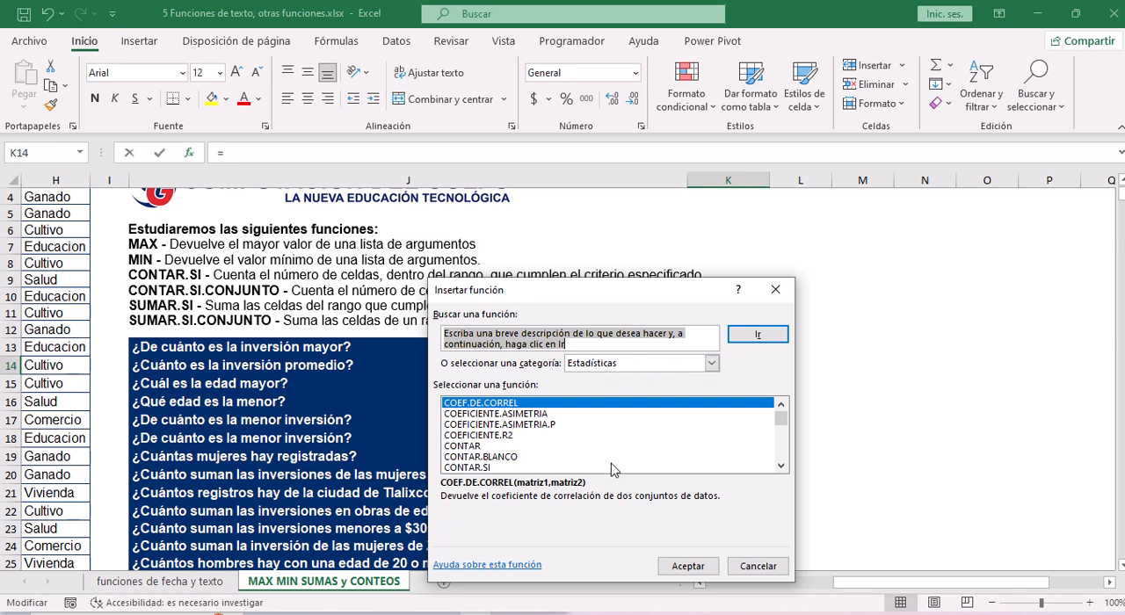
left_click_drag(780, 467, 781, 466)
left_click(471, 414)
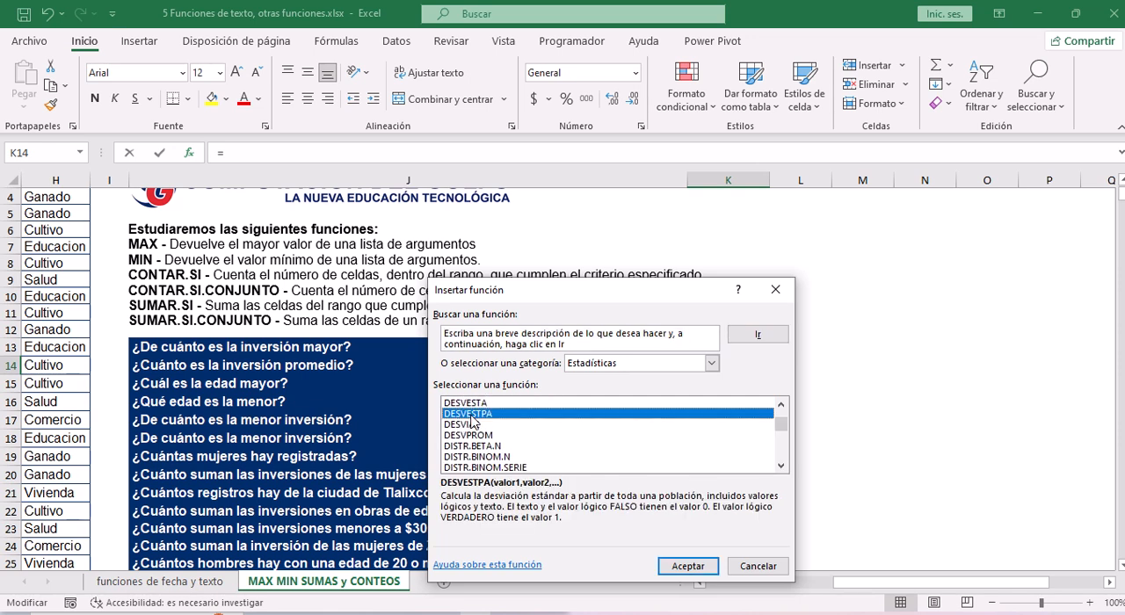
key("p")
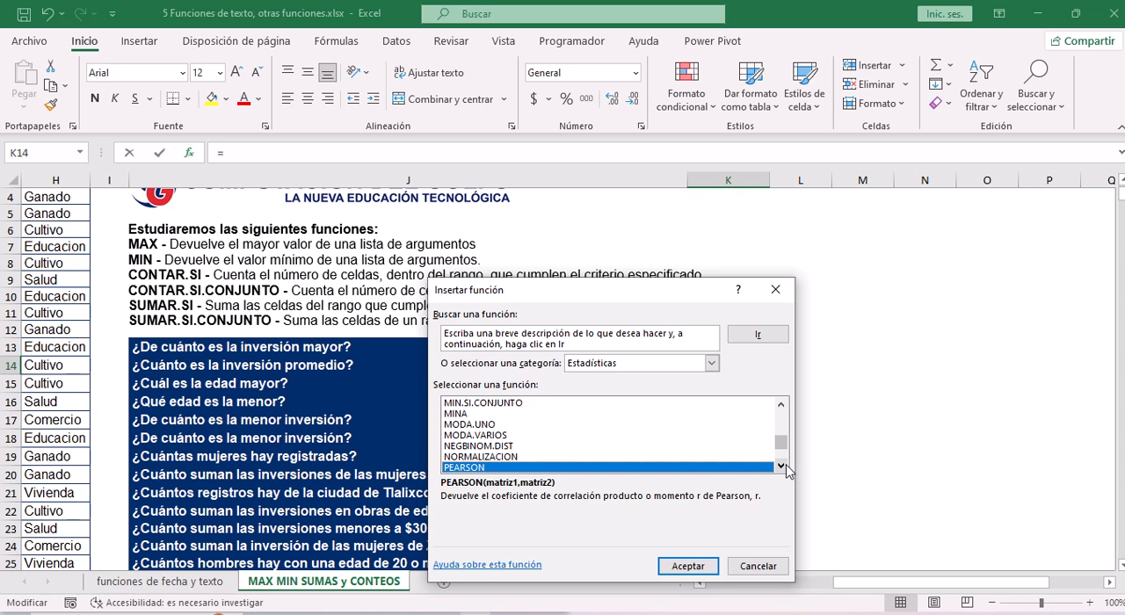
left_click_drag(784, 468, 785, 472)
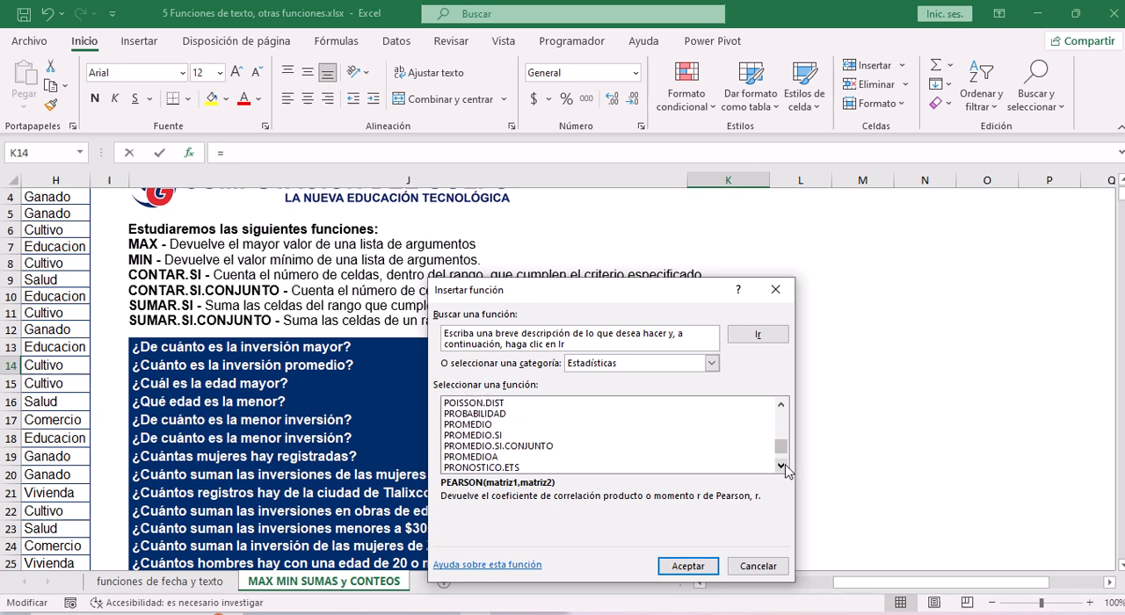
left_click(490, 425)
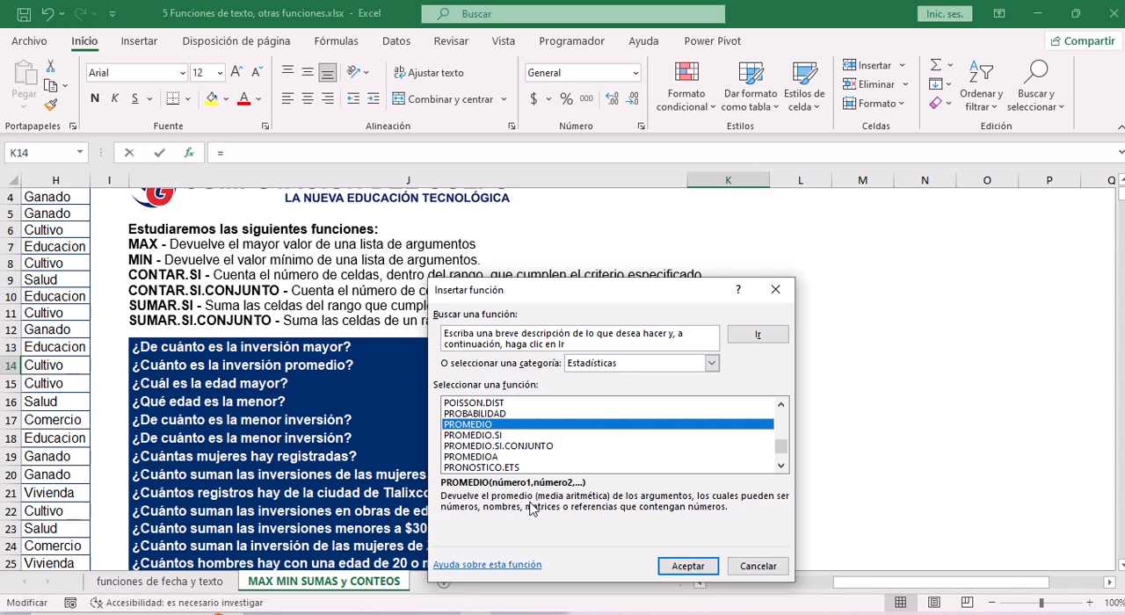
left_click(697, 572)
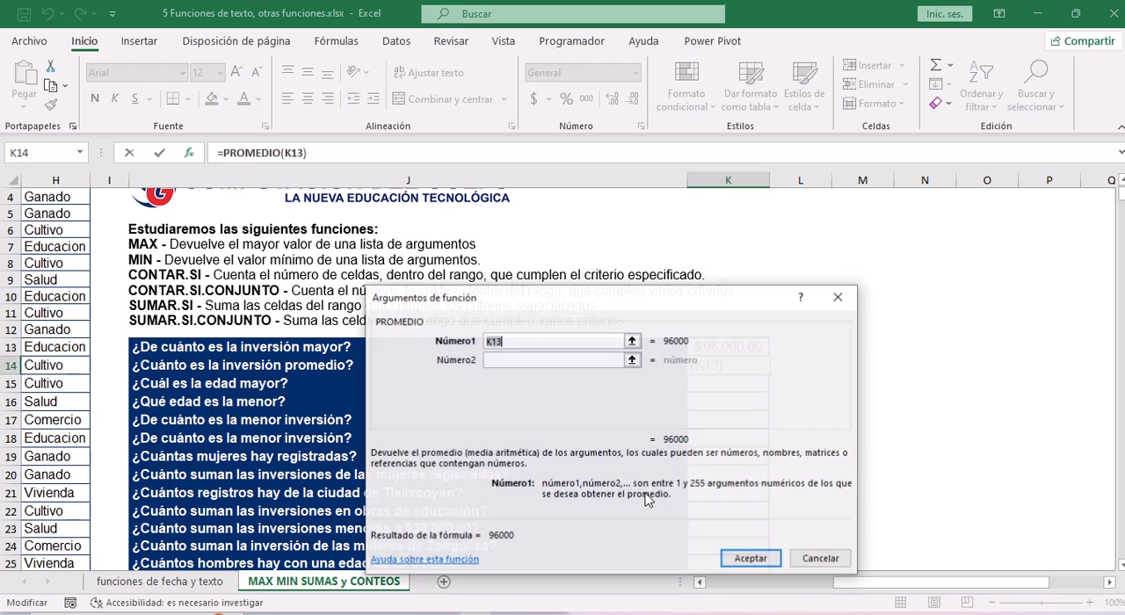
Set the first argument of PROMEDIO to the inversión values in G4:G43 and accept the formula.
left_click_drag(517, 311, 742, 250)
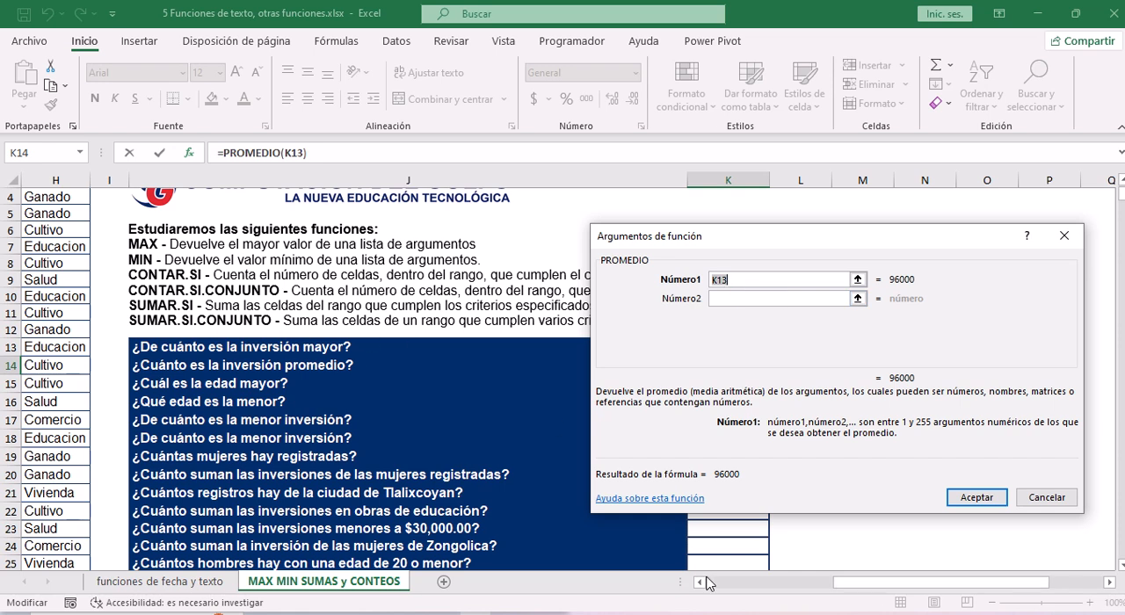
left_click_drag(851, 585, 761, 585)
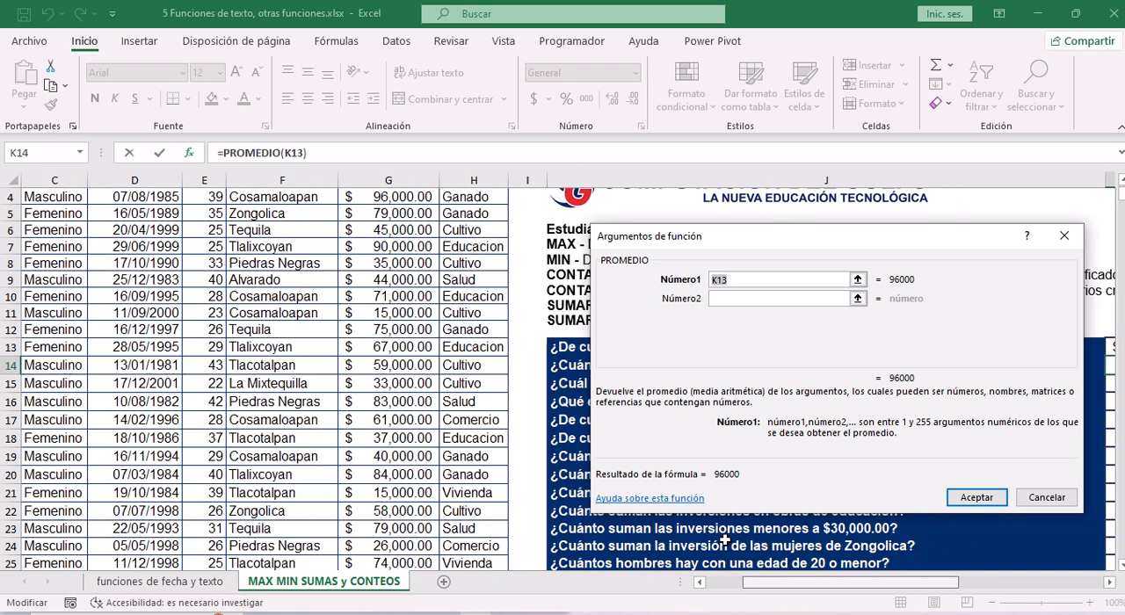
left_click(378, 272)
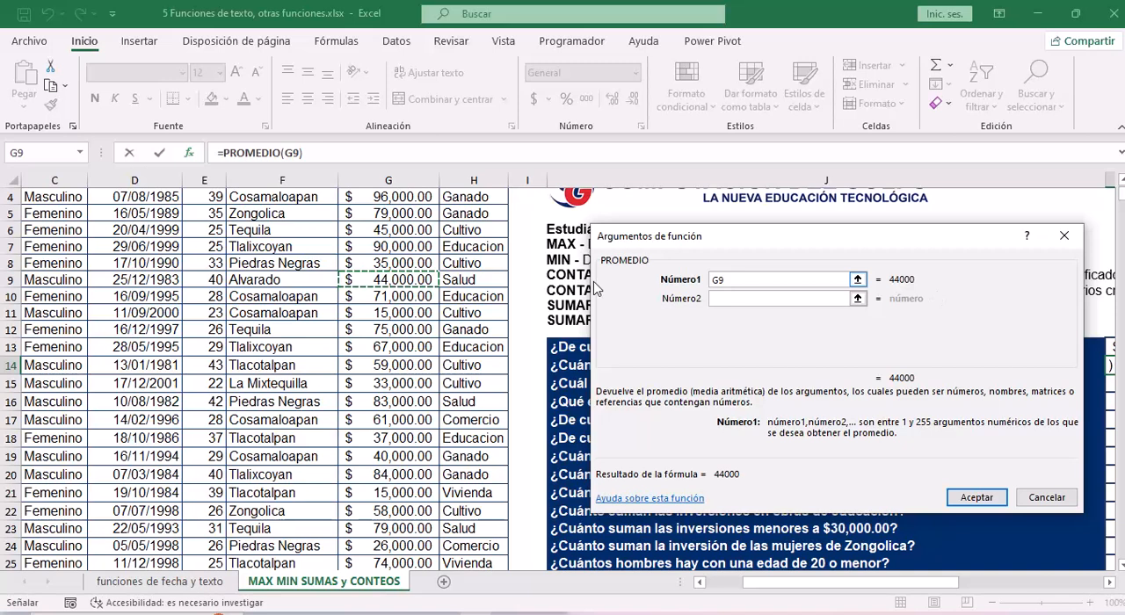
key("BackSpace")
type("3")
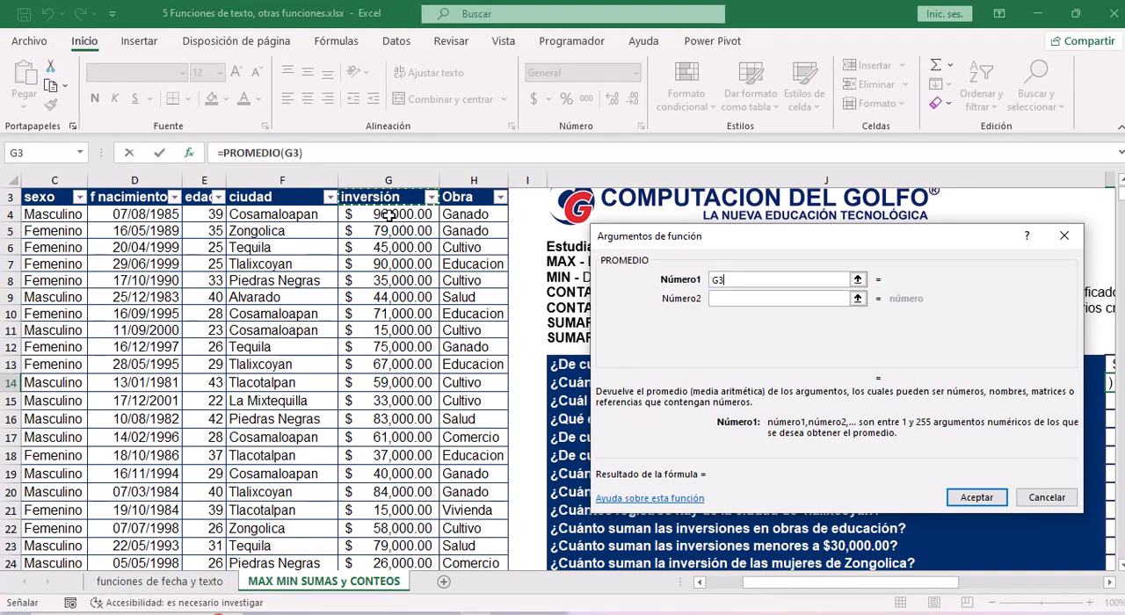
left_click_drag(388, 215, 391, 545)
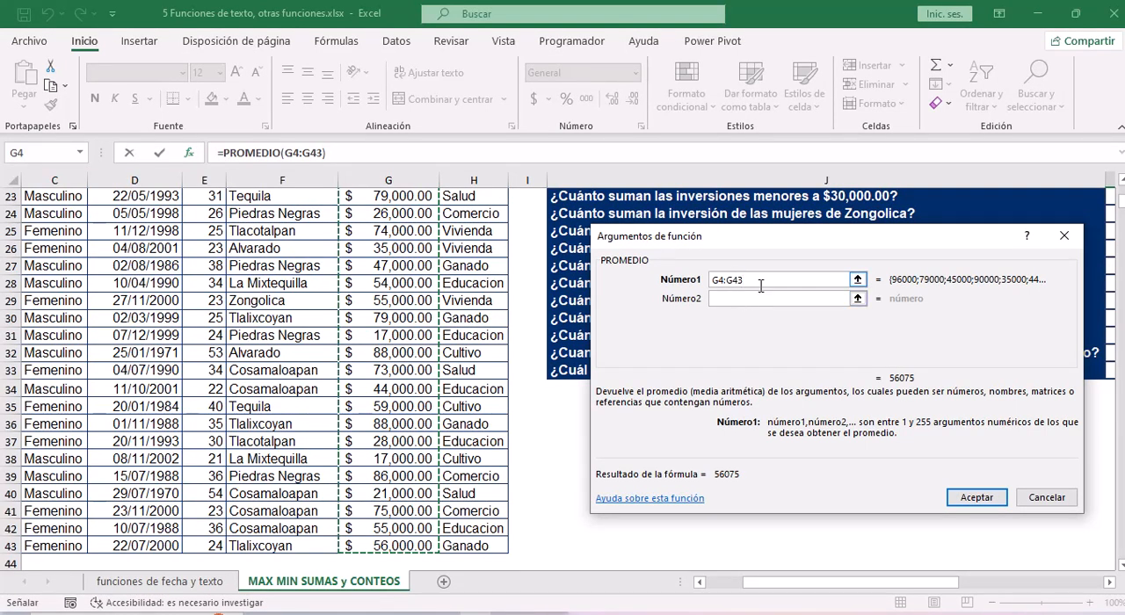
left_click(975, 497)
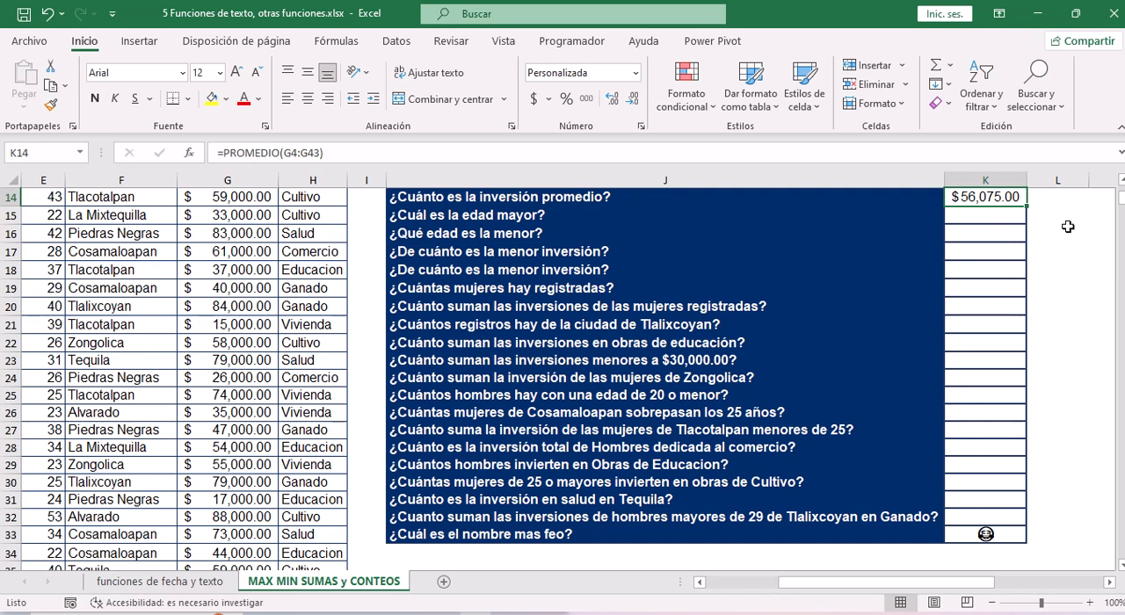
Start a MAX formula in K15, the answer cell for "¿Cuál es la edad mayor?".
scroll(1068, 227, "up", 1)
key("Left")
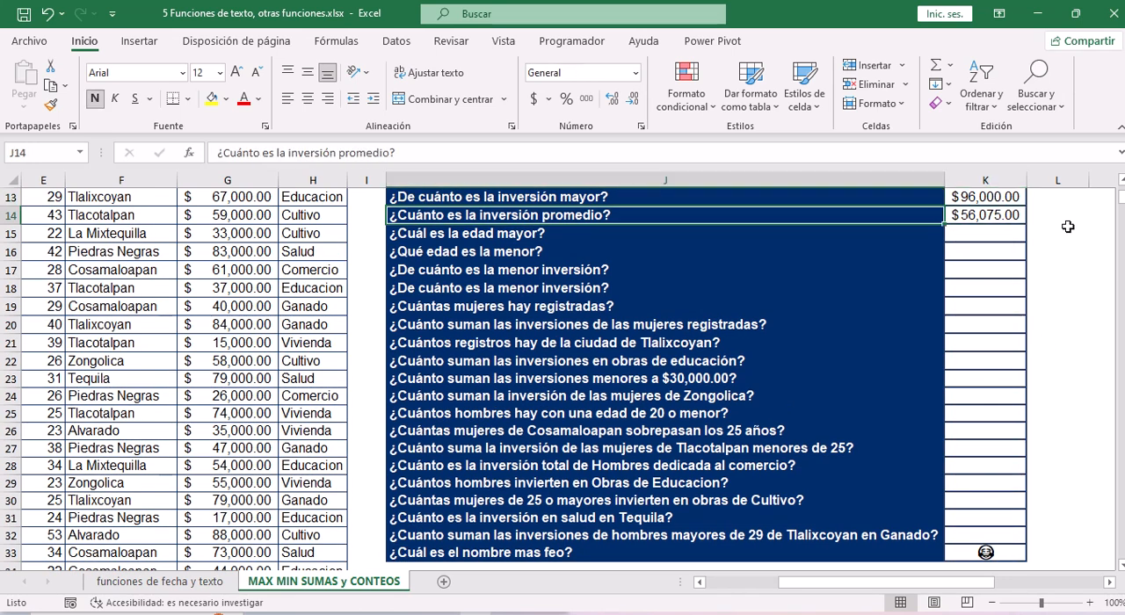
key("Right")
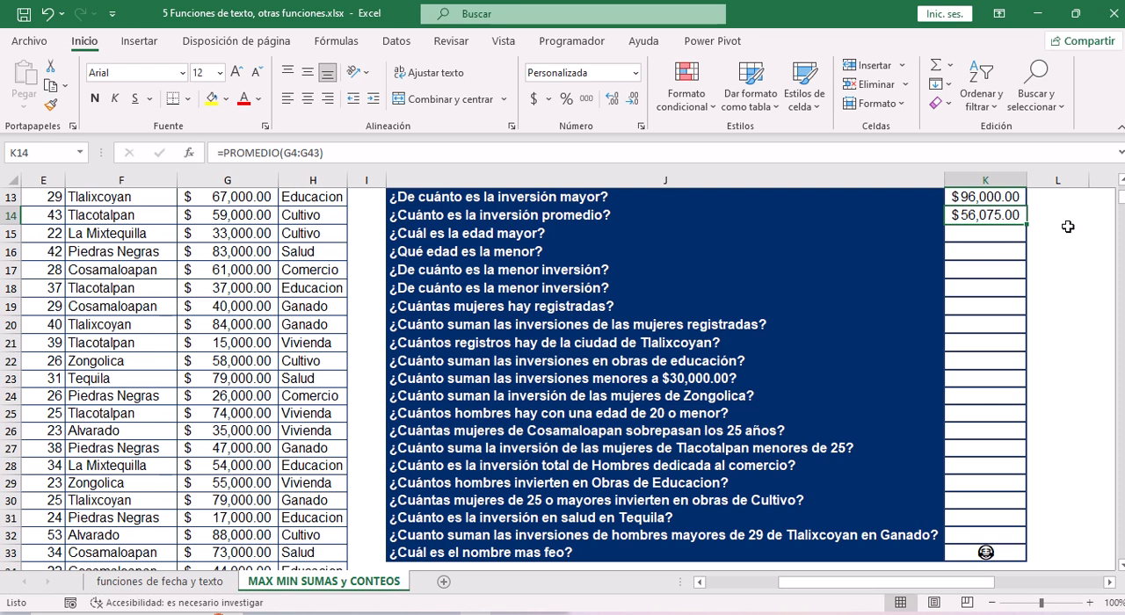
key("Down")
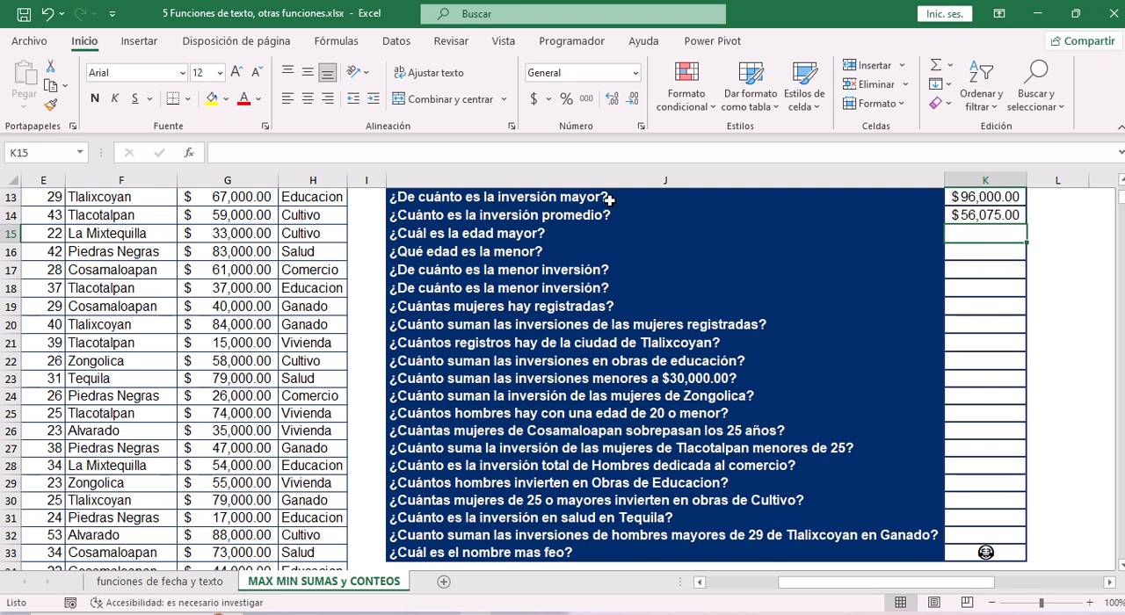
left_click(276, 155)
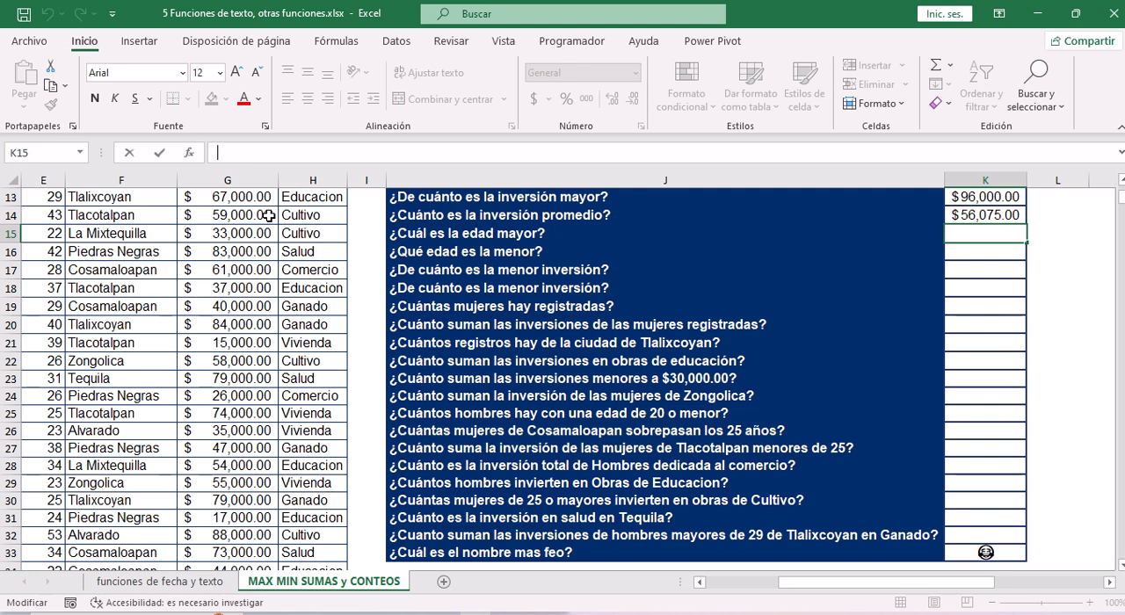
type("=")
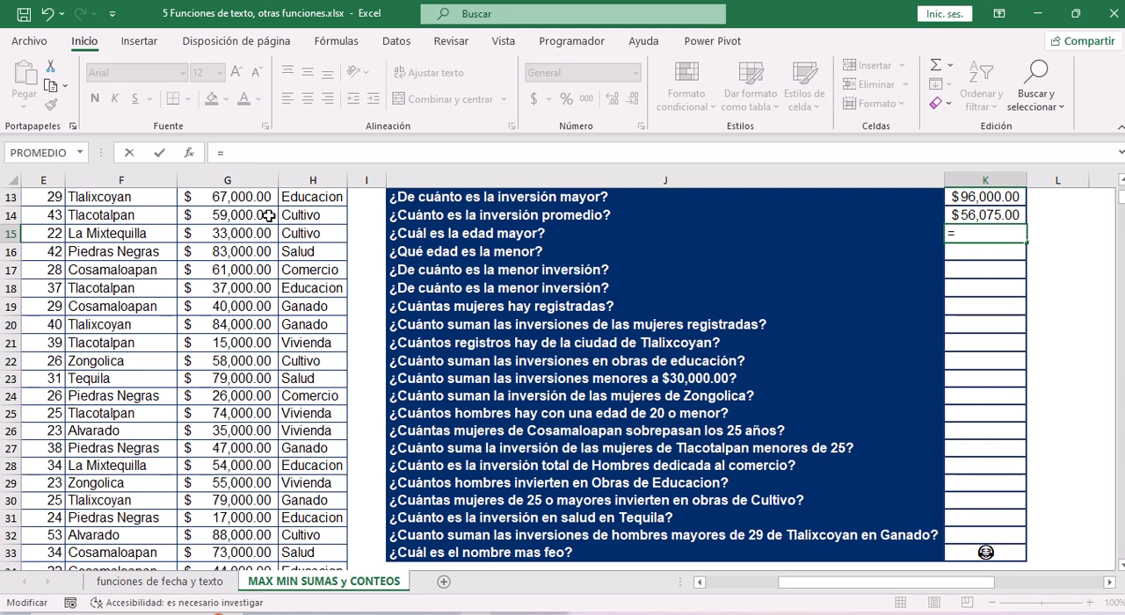
type("max")
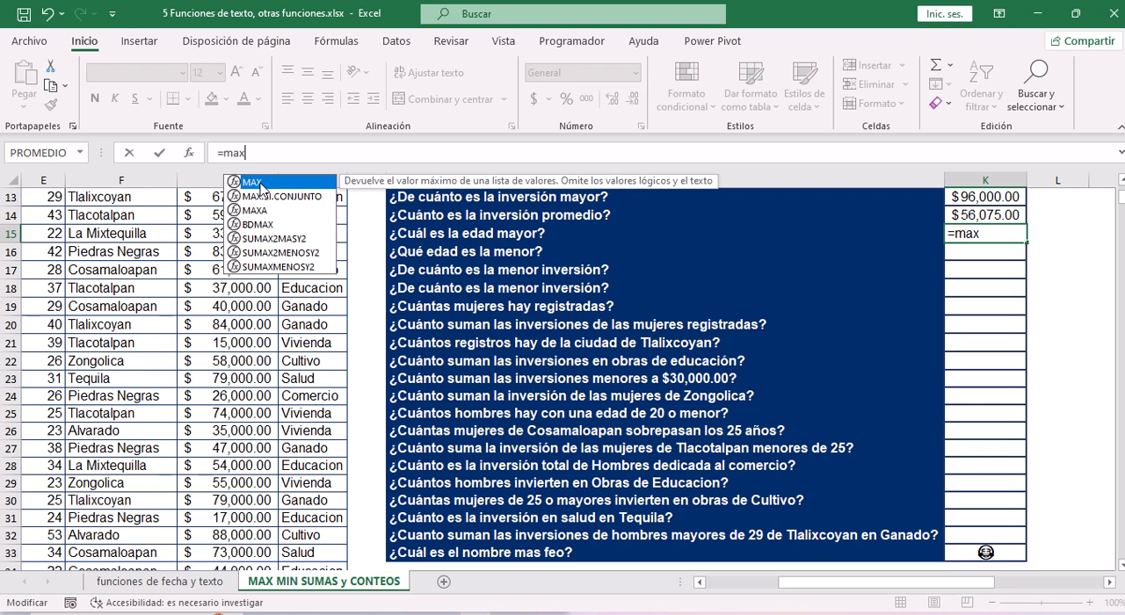
double_click(261, 183)
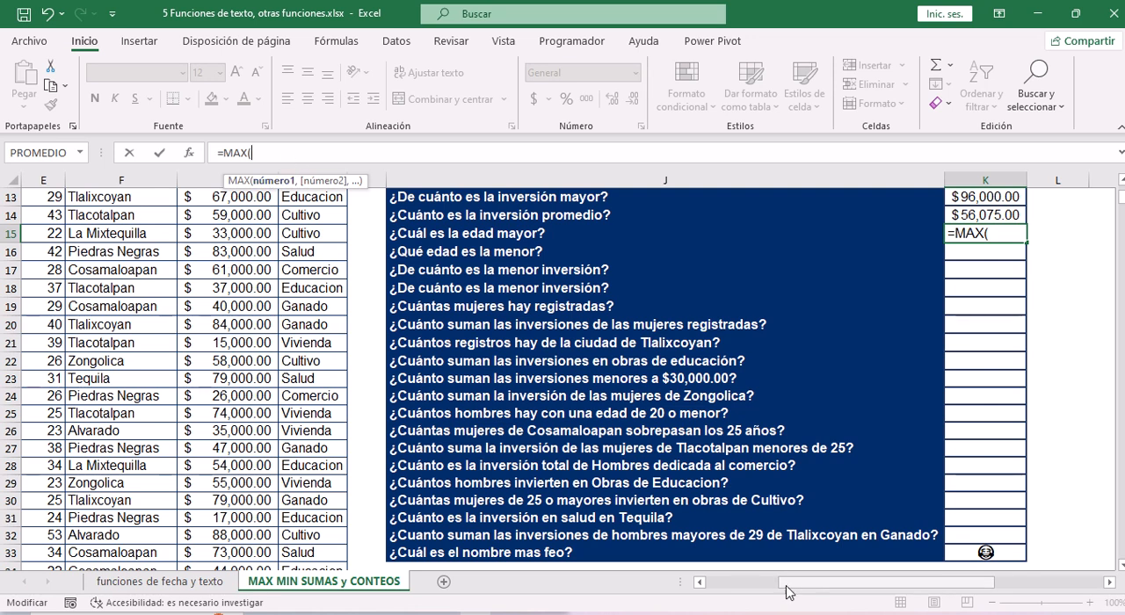
Use the edad values in E4:E43 as the MAX range in K15 and accept the formula.
left_click_drag(786, 591, 728, 592)
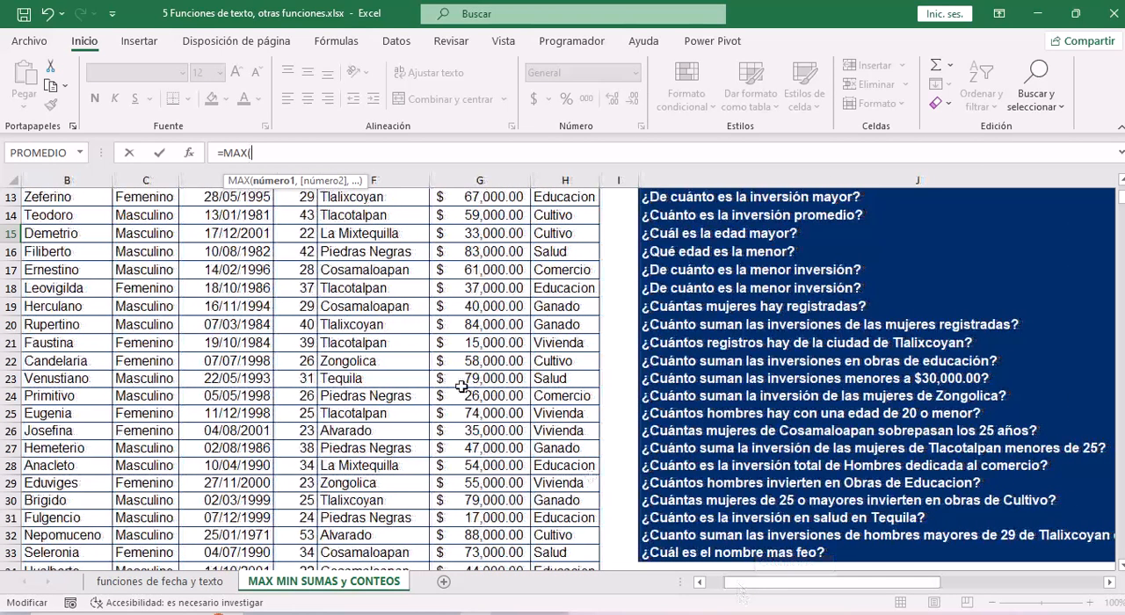
left_click(304, 272)
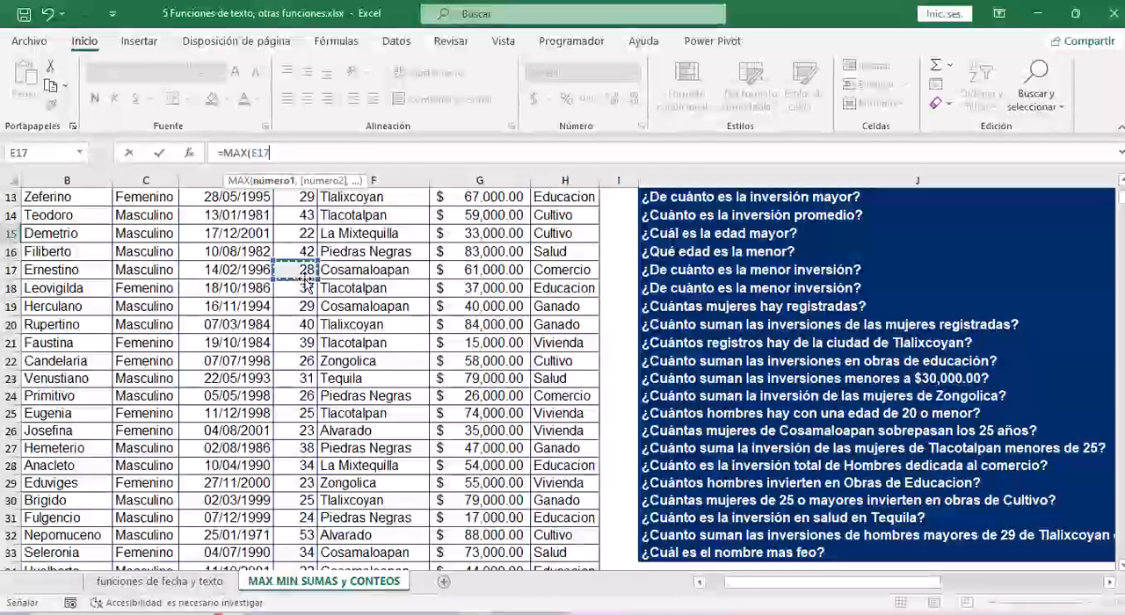
key("ctrl+Up")
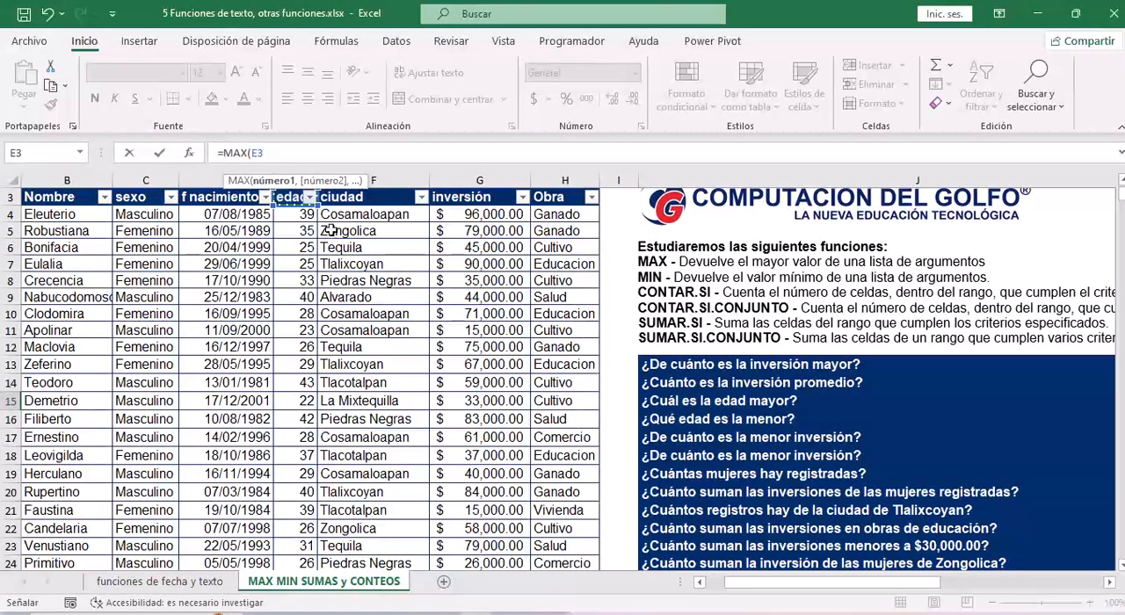
left_click_drag(297, 214, 299, 546)
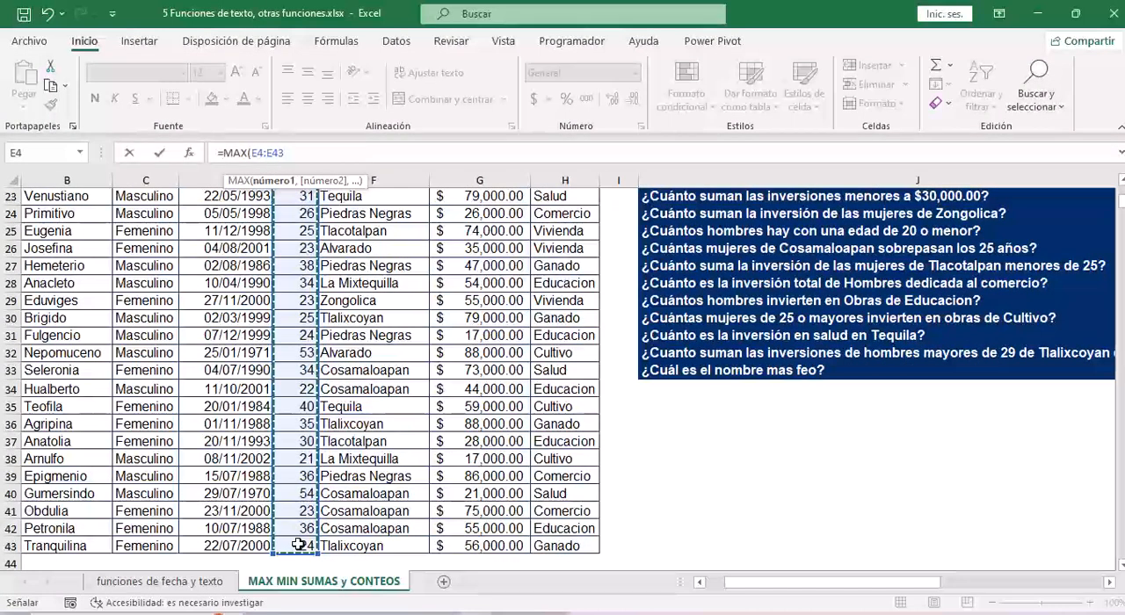
type(")")
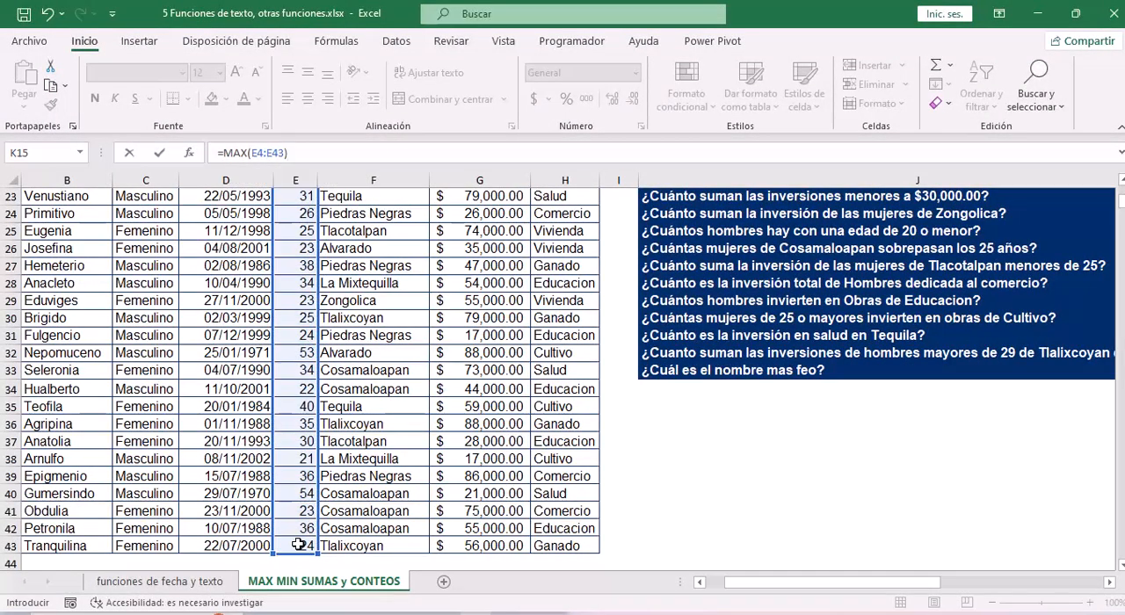
key("Return")
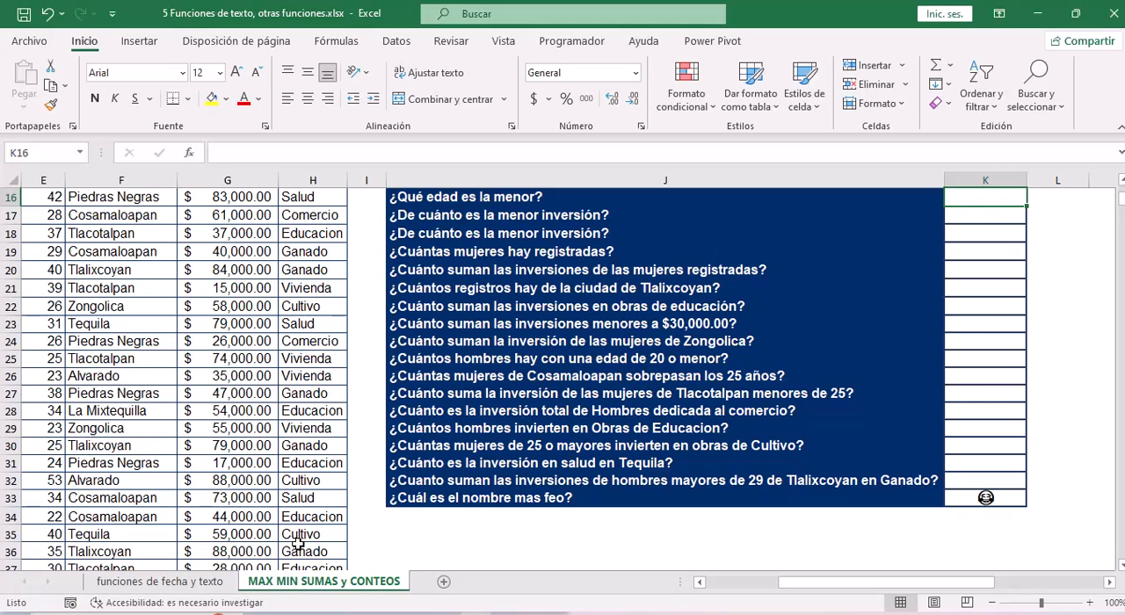
key("Up")
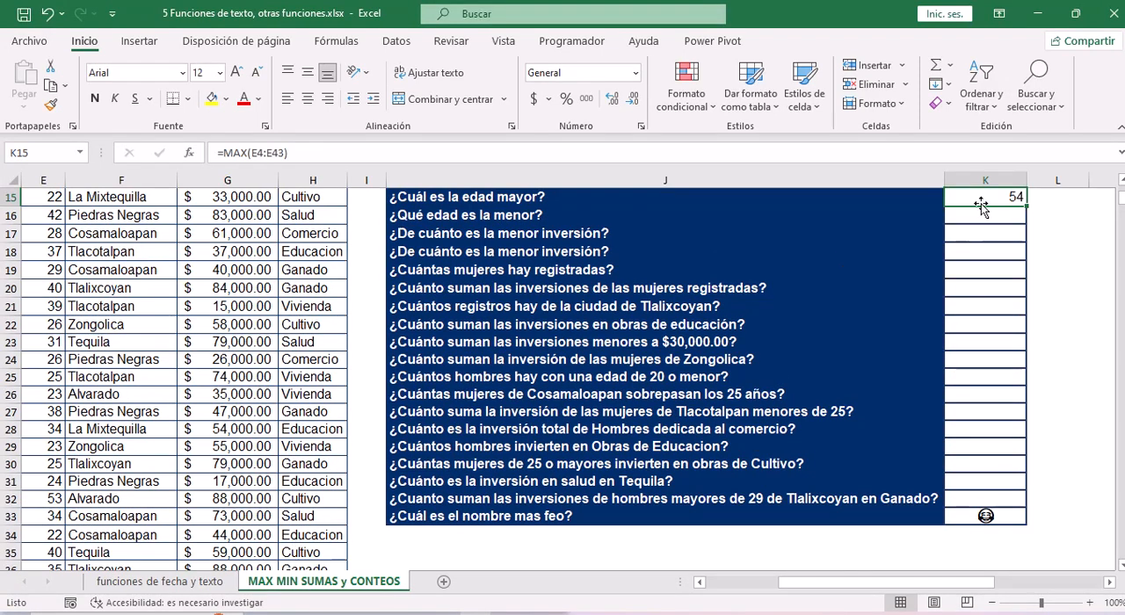
key("Up")
key("Down")
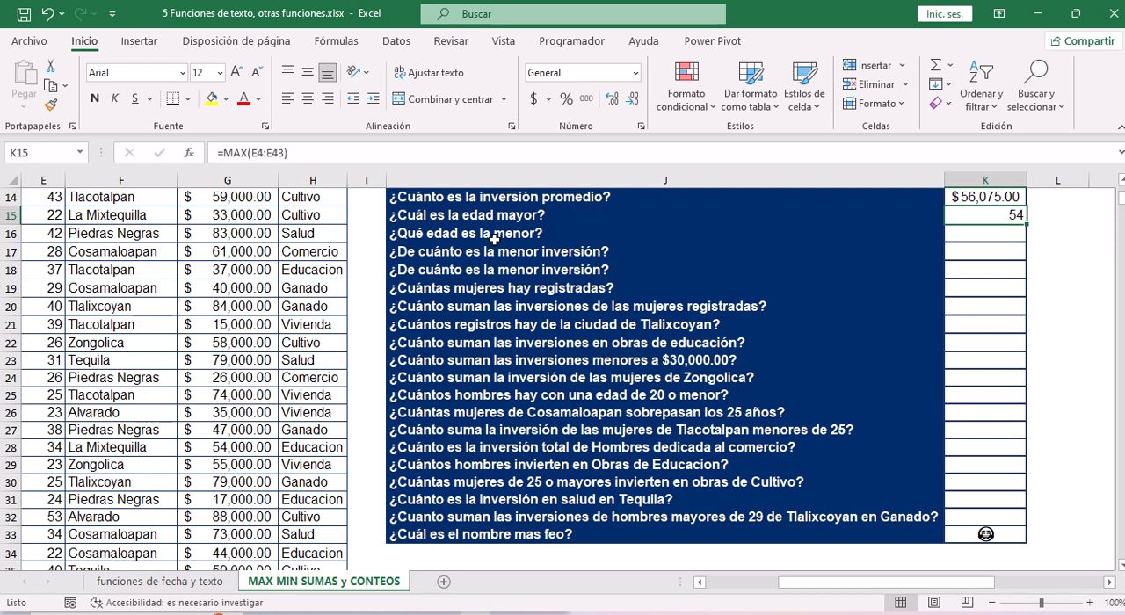
Start a MIN formula in K16, the answer cell for "¿Qué edad es la menor?".
left_click(1007, 234)
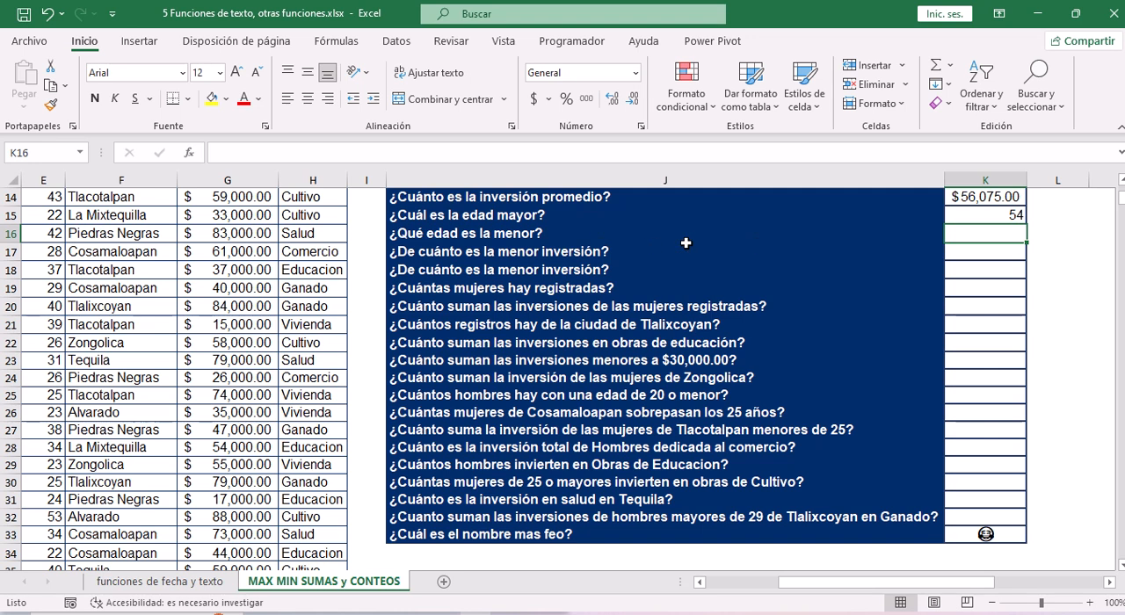
left_click(326, 153)
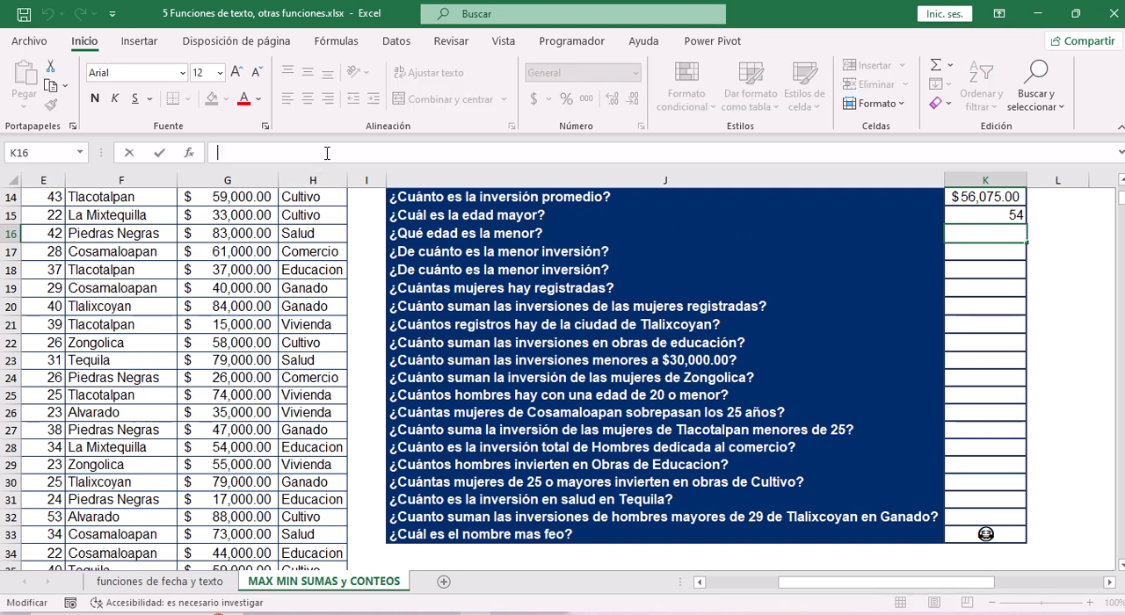
type("=")
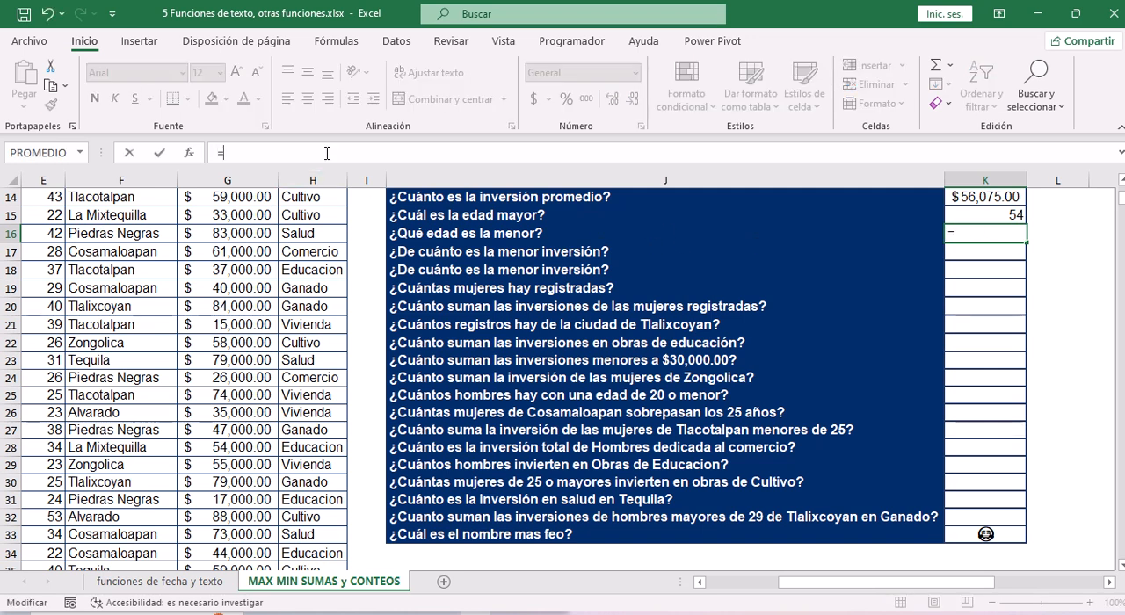
type("min")
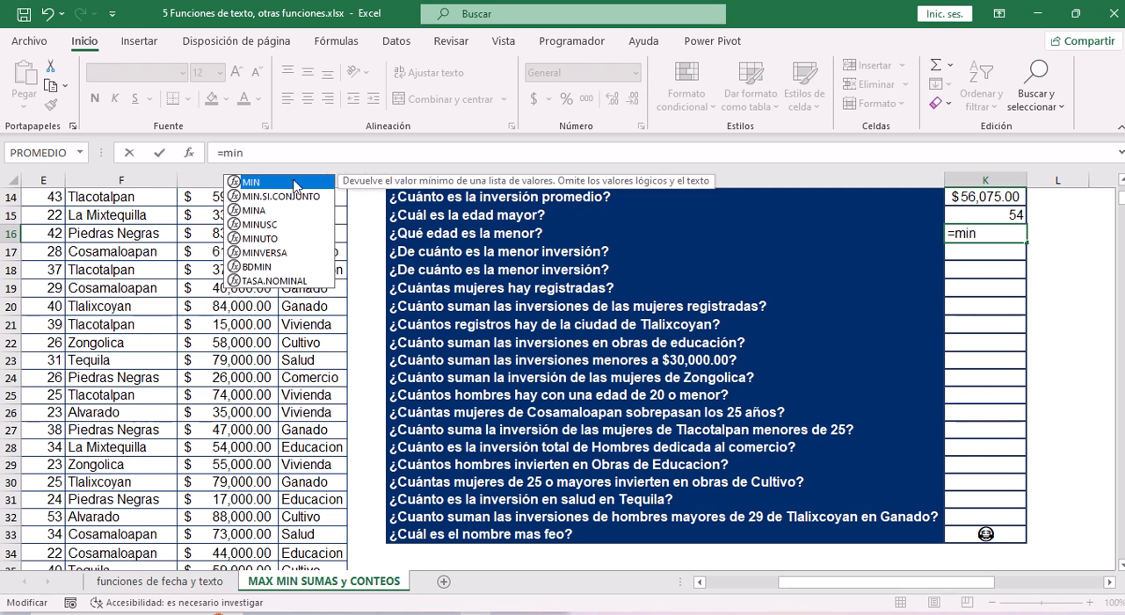
double_click(253, 182)
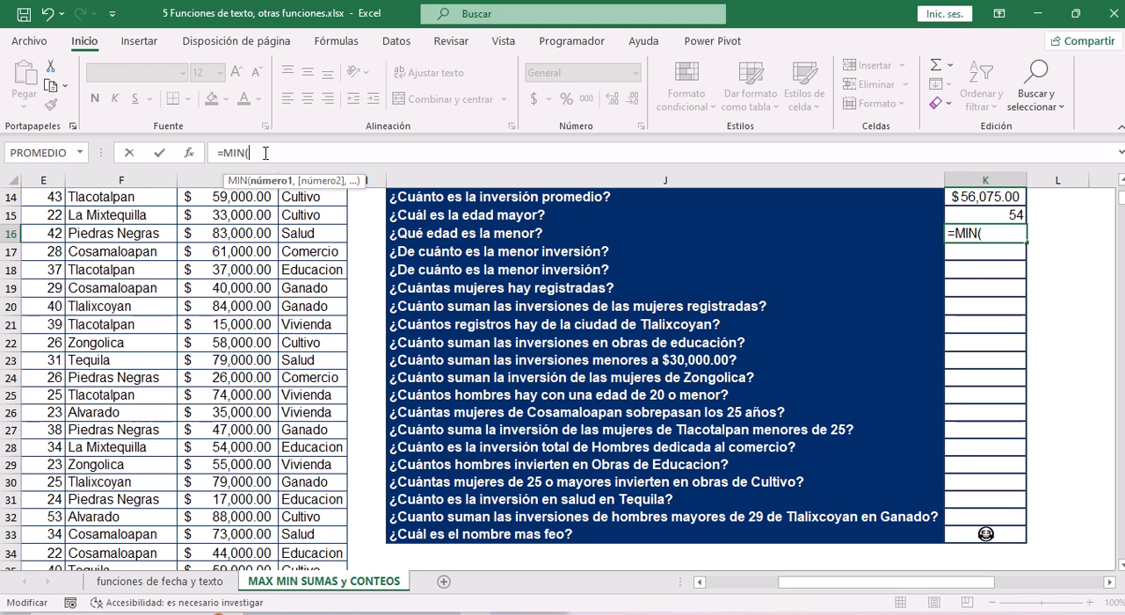
Use the edad values in E4:E43 as the MIN range in K16 and accept the formula.
left_click(49, 209)
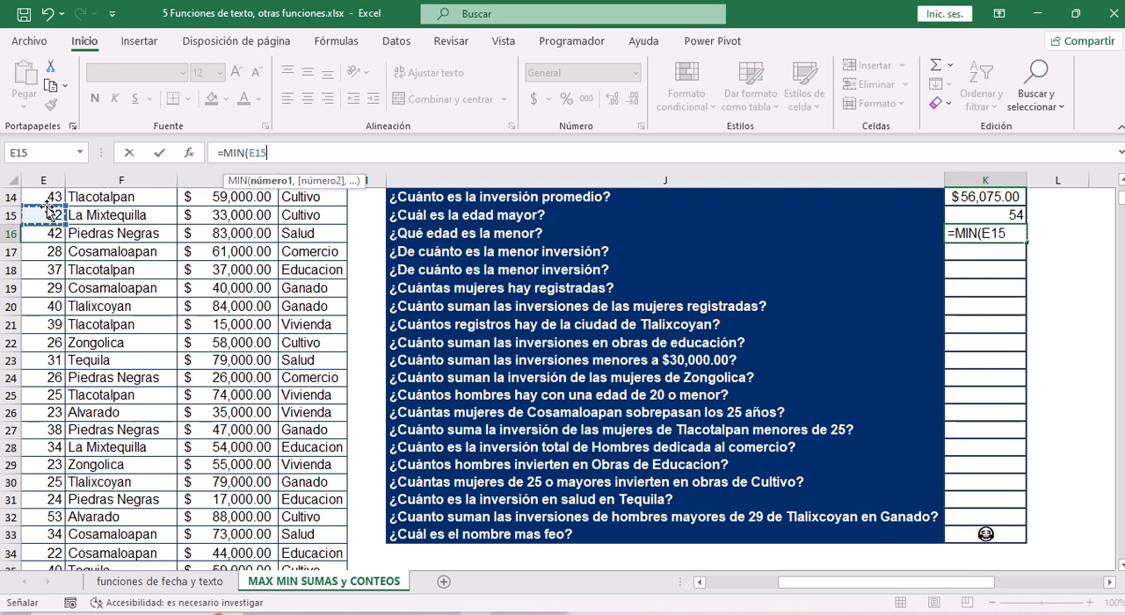
scroll(48, 208, "up", 4)
left_click(46, 211)
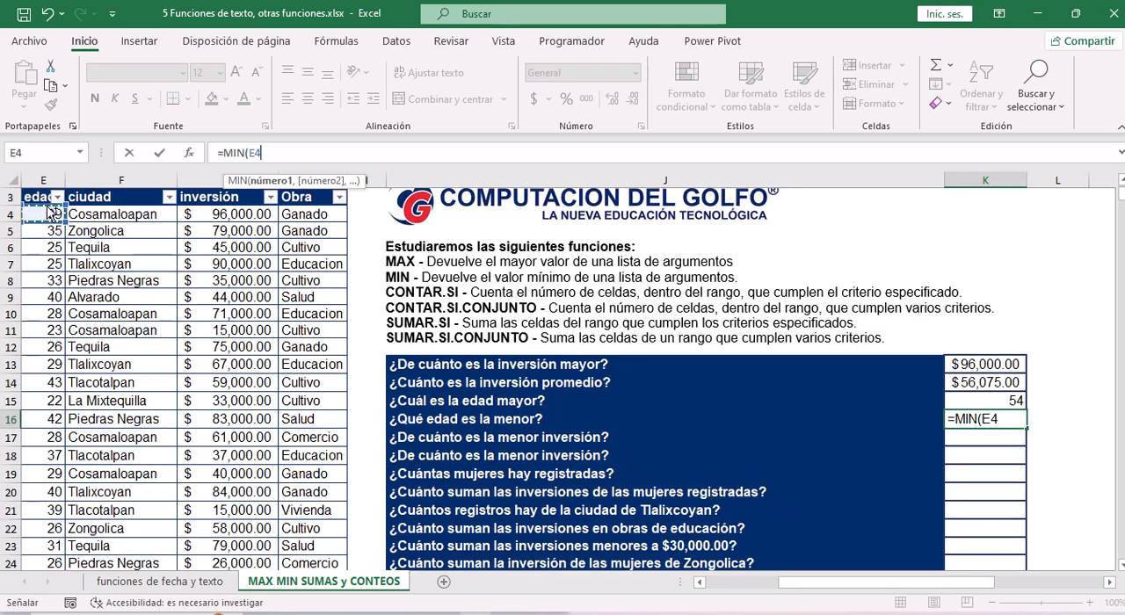
key("ctrl+shift+Down")
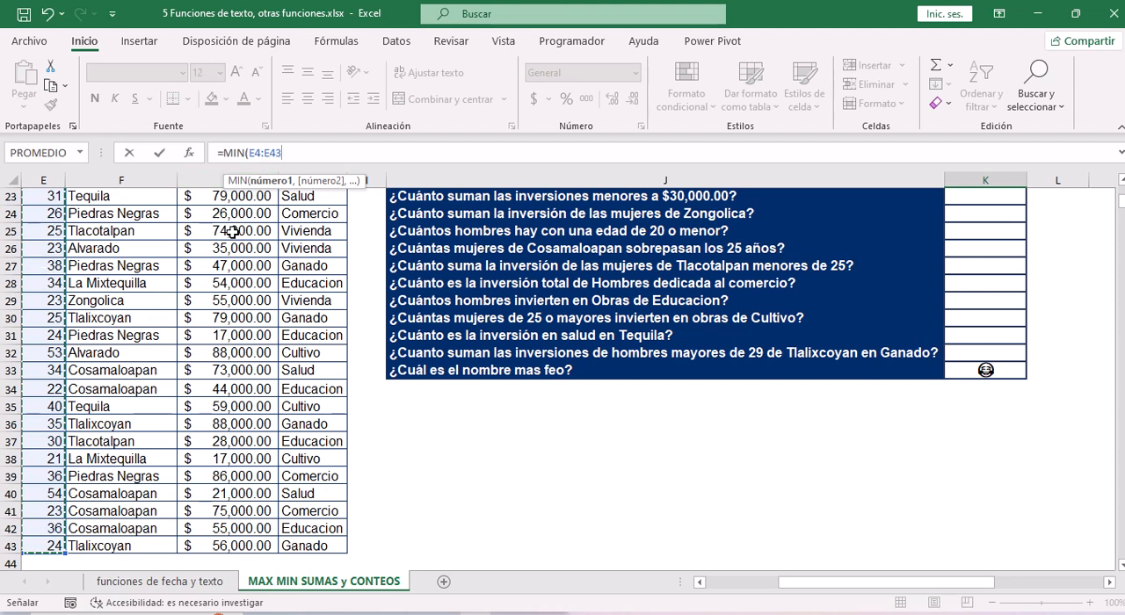
type(")")
key("Return")
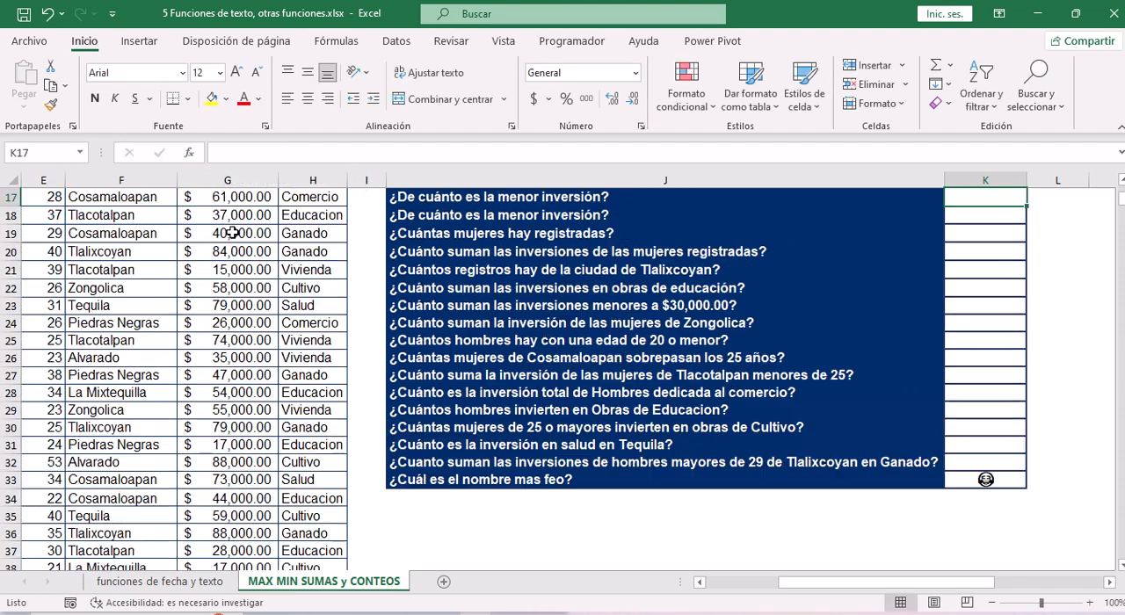
Review the answers in K13:K16 and examine the edad column from row 18 up to its first record.
key("Up")
key("Up")
key("Up")
key("Up")
key("Down")
key("Down")
key("Down")
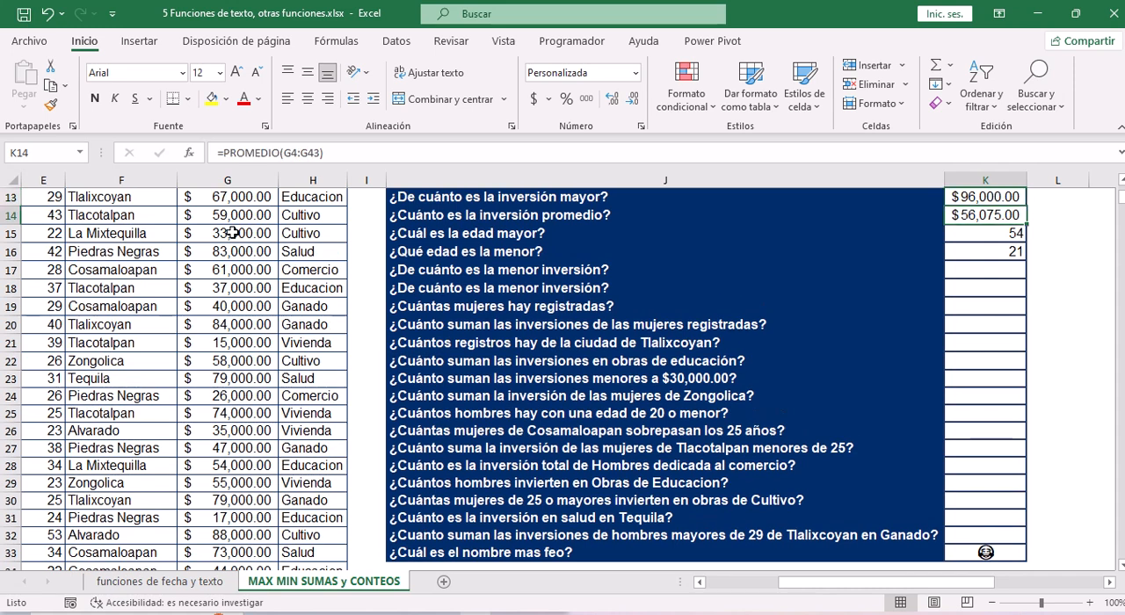
left_click(44, 285)
scroll(44, 286, "left", 1)
key("Up")
key("Up")
key("Up")
key("Up")
key("Up")
key("Up")
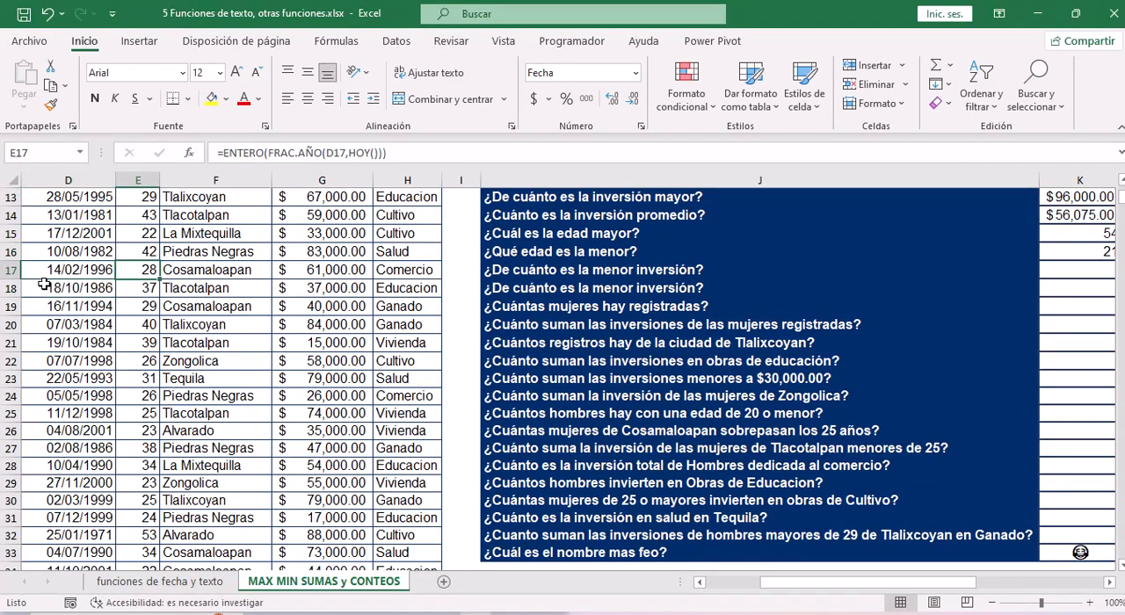
key("Up")
key("Up")
key("Up")
key("Up")
key("Up")
key("Up")
key("Up")
key("Up")
key("Up")
key("Up")
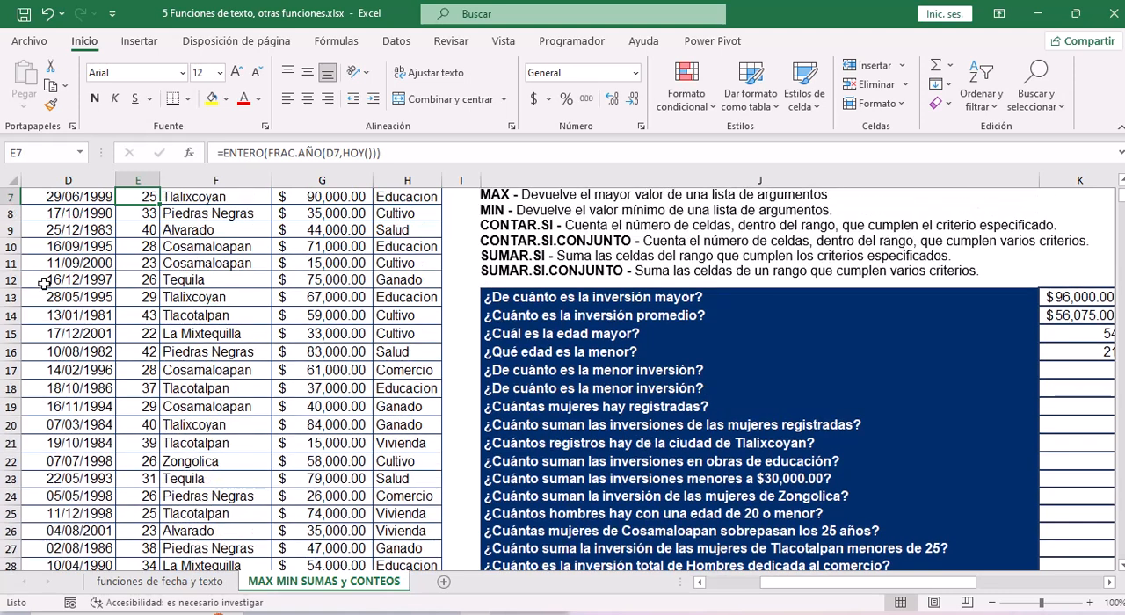
key("Down")
key("Down")
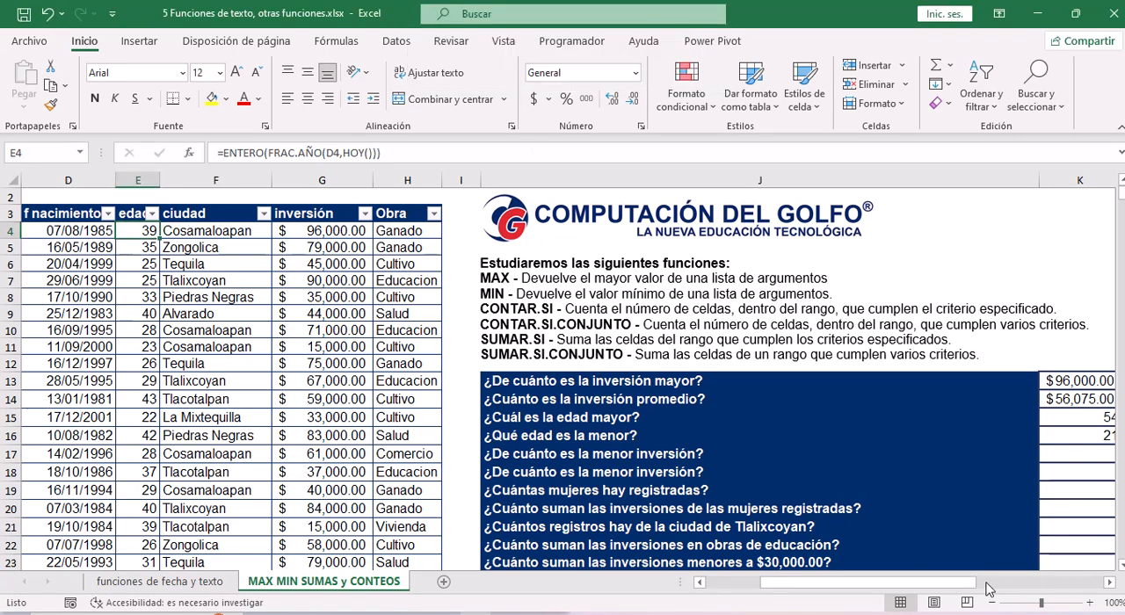
Enter a MIN formula over the inversión values G4:G43 in K17, the answer cell for the first "¿De cuánto es la menor inversión?".
left_click(656, 461)
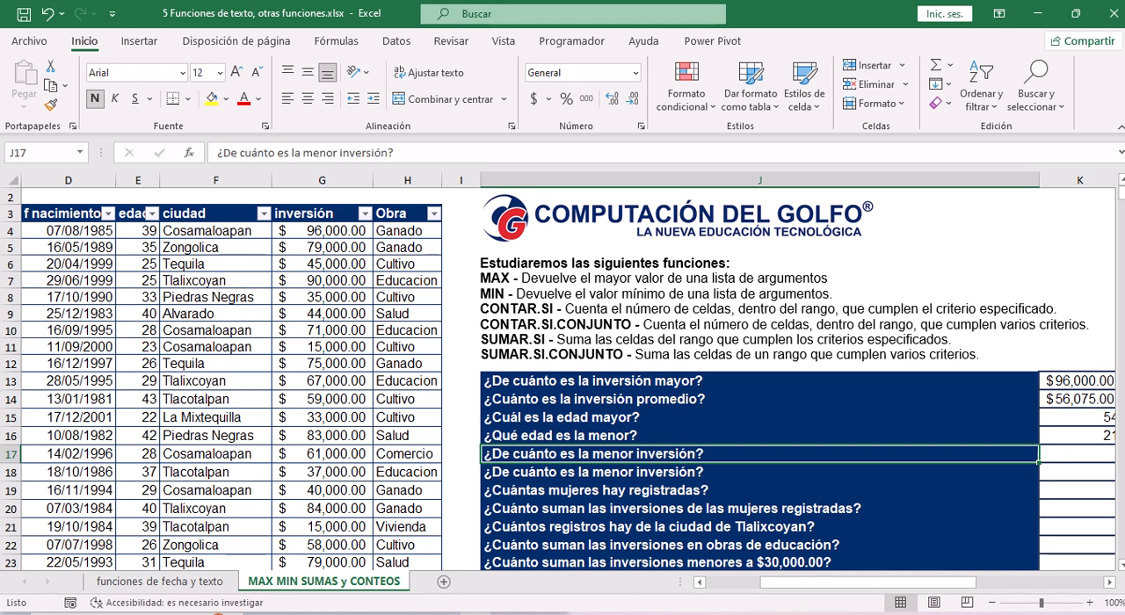
left_click(1093, 457)
left_click(1108, 582)
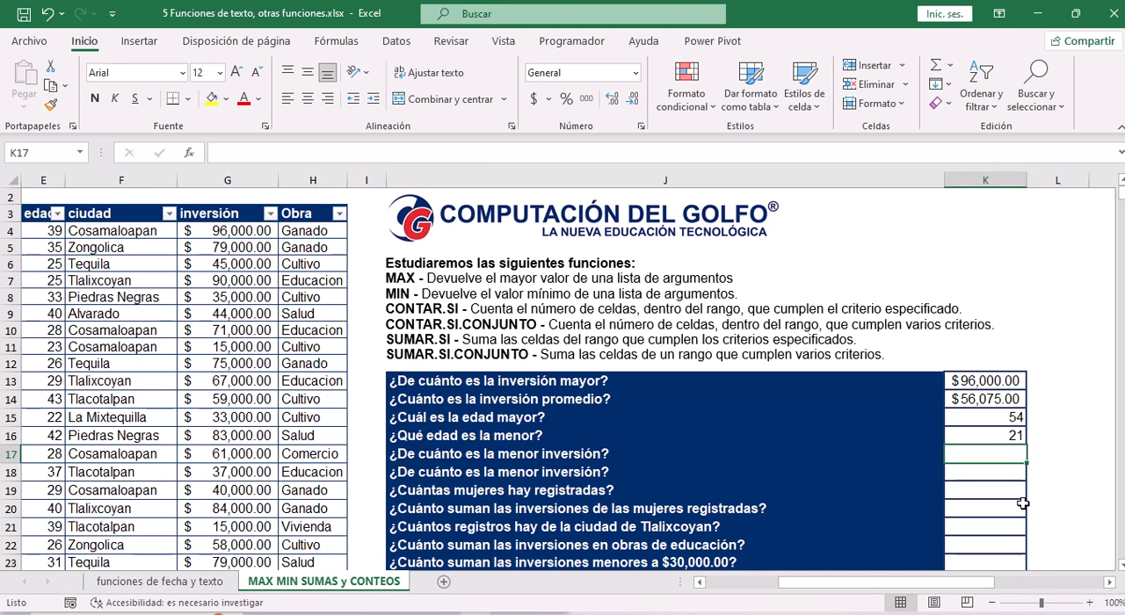
left_click(403, 153)
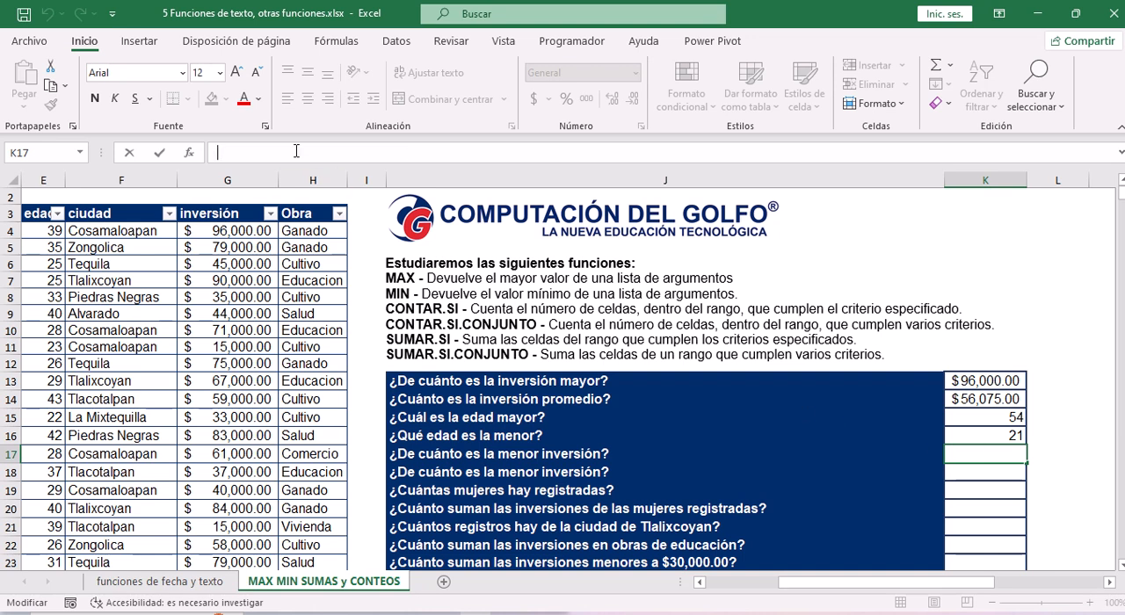
type("=")
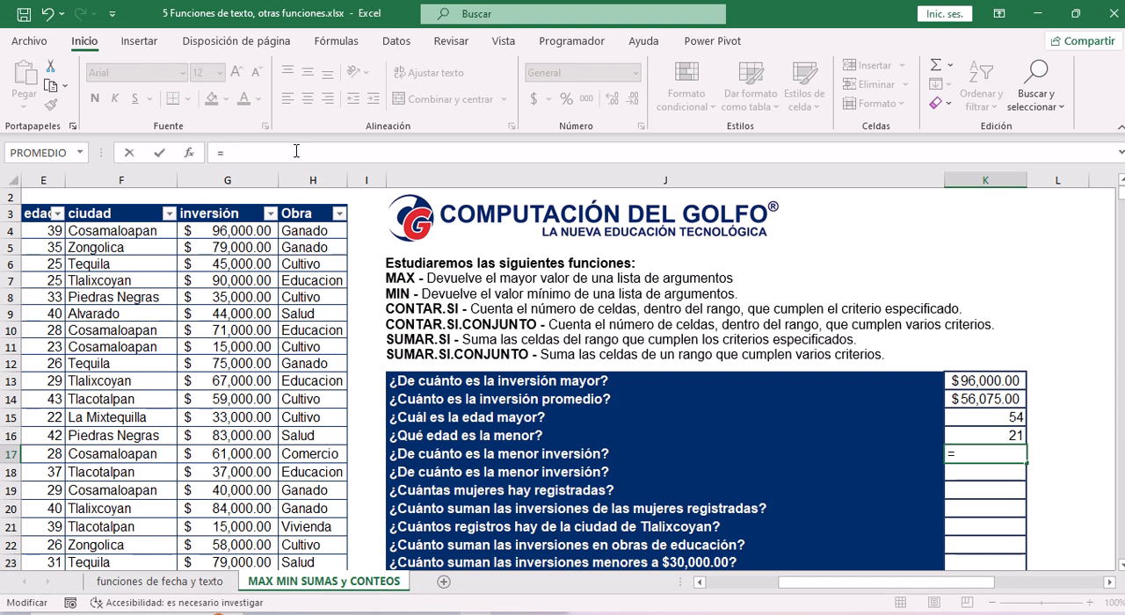
type("min")
key("Tab")
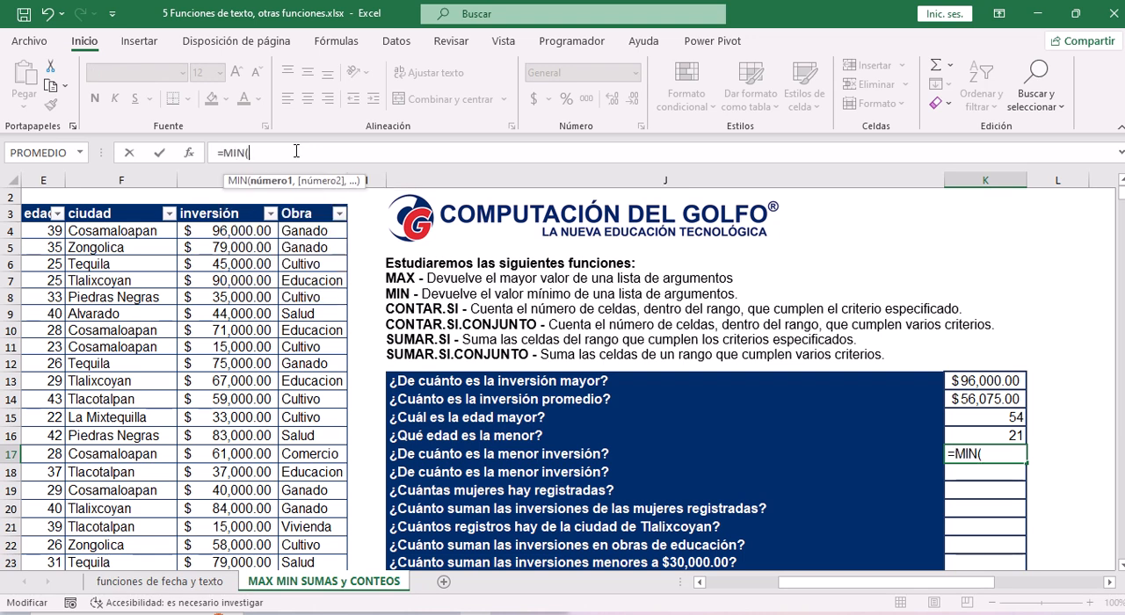
left_click(217, 232)
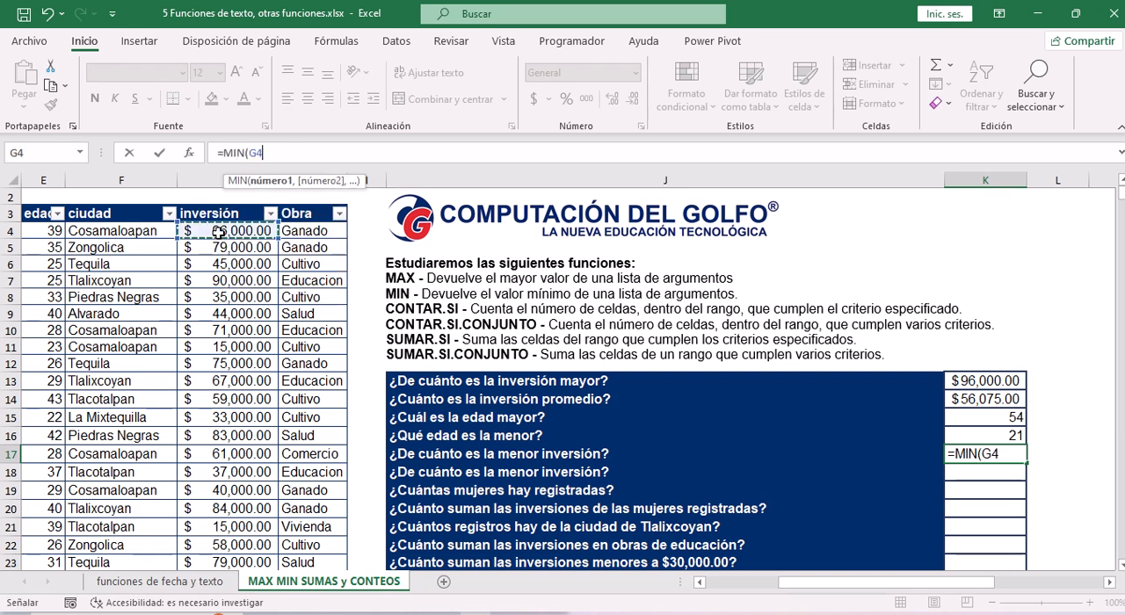
left_click_drag(217, 232, 222, 545)
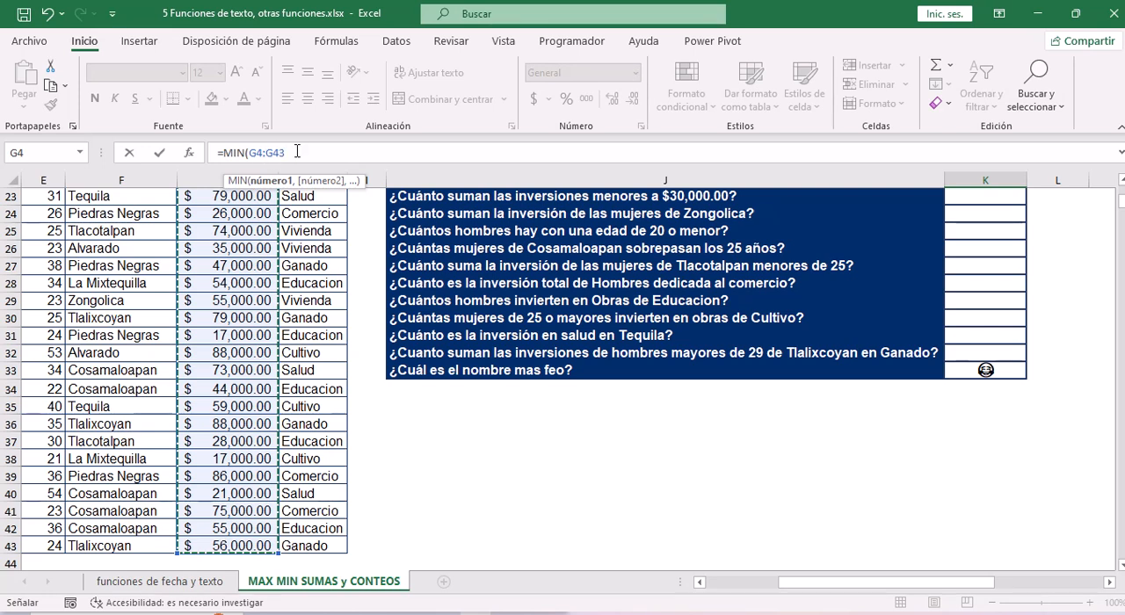
key("Escape")
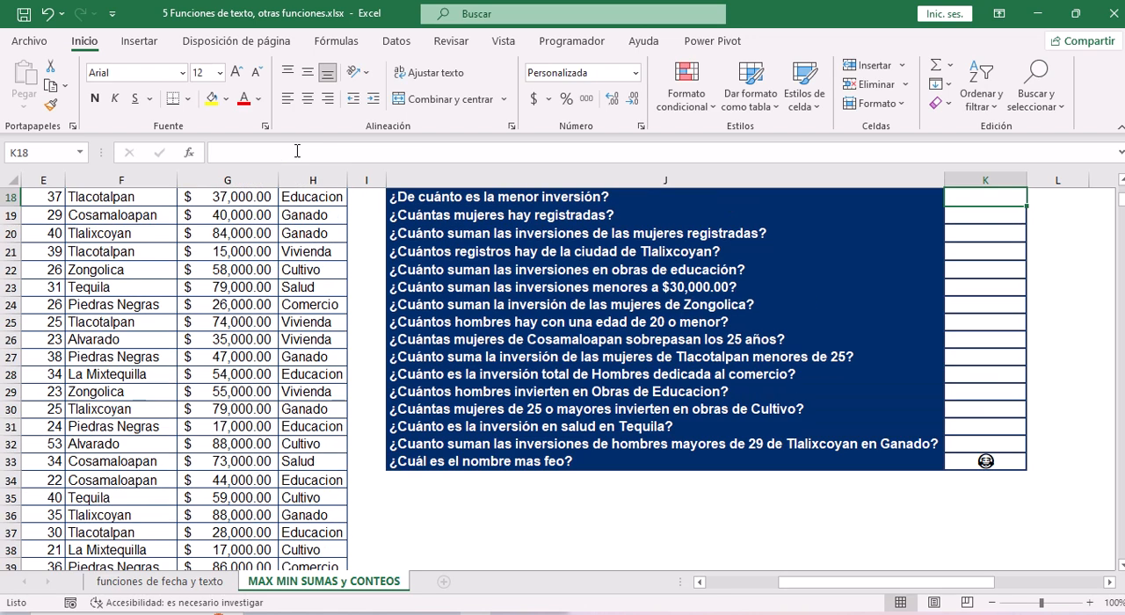
key("Up")
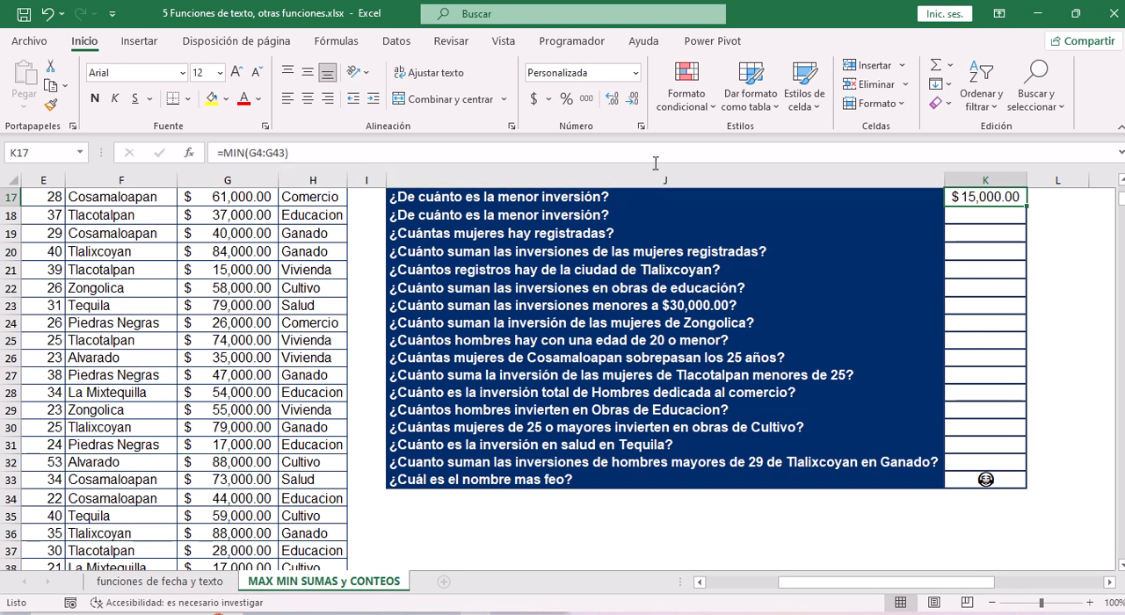
Check the K17 answer against the summary statistics of the inversión values in G4:G43.
scroll(952, 223, "up", 1)
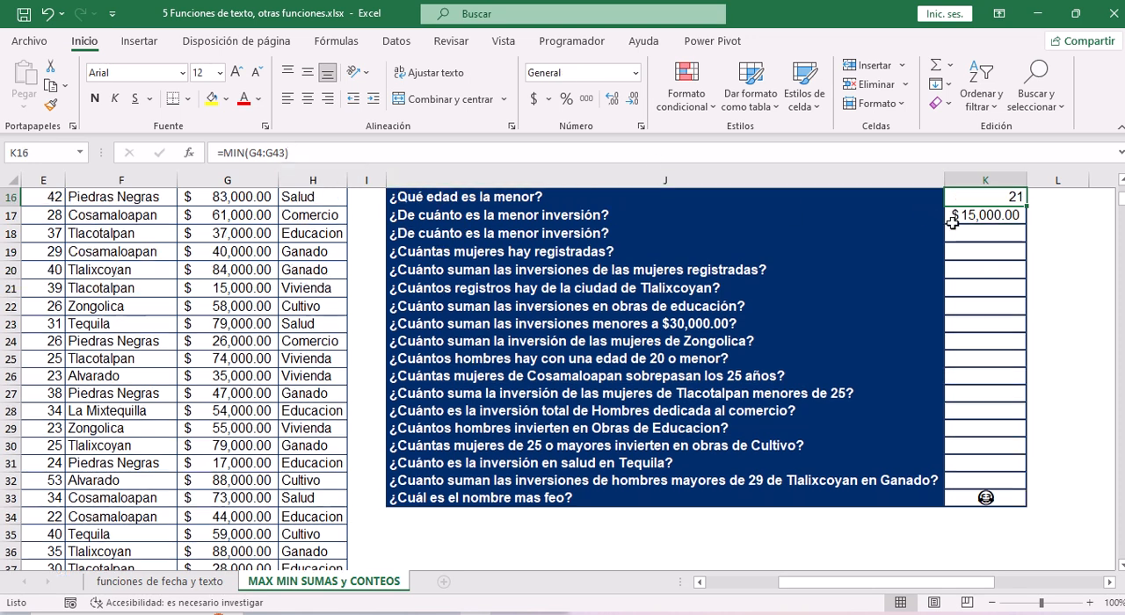
left_click(230, 265)
key("ctrl+Up")
key("ctrl+shift+Down")
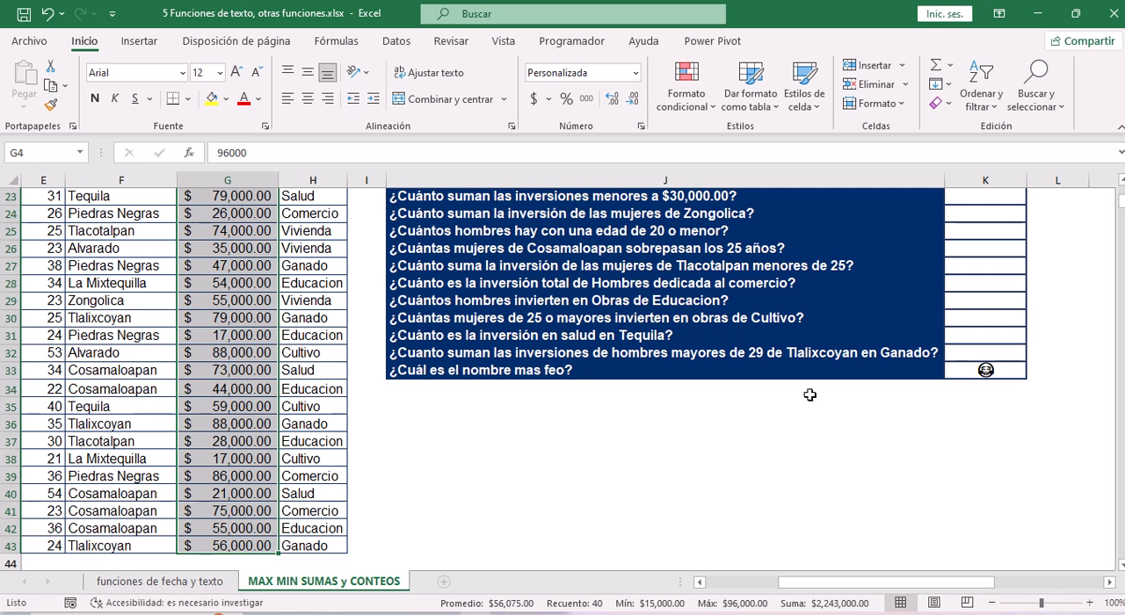
key("Up")
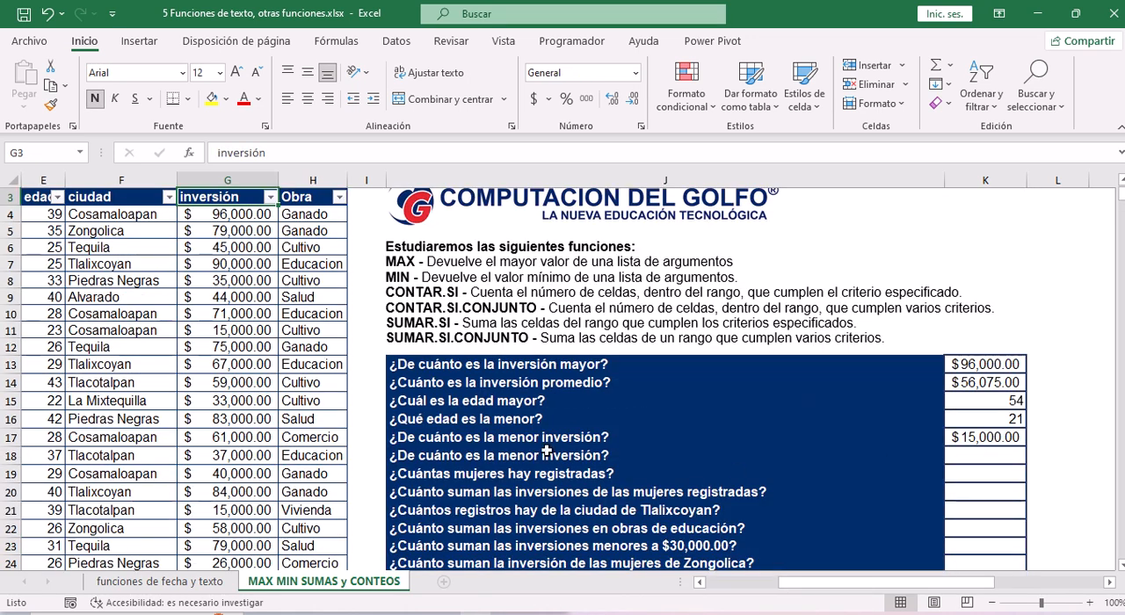
Fill the repeated question "¿De cuánto es la menor inversión?" and its answer cell, J18:K18, with red.
left_click(549, 454)
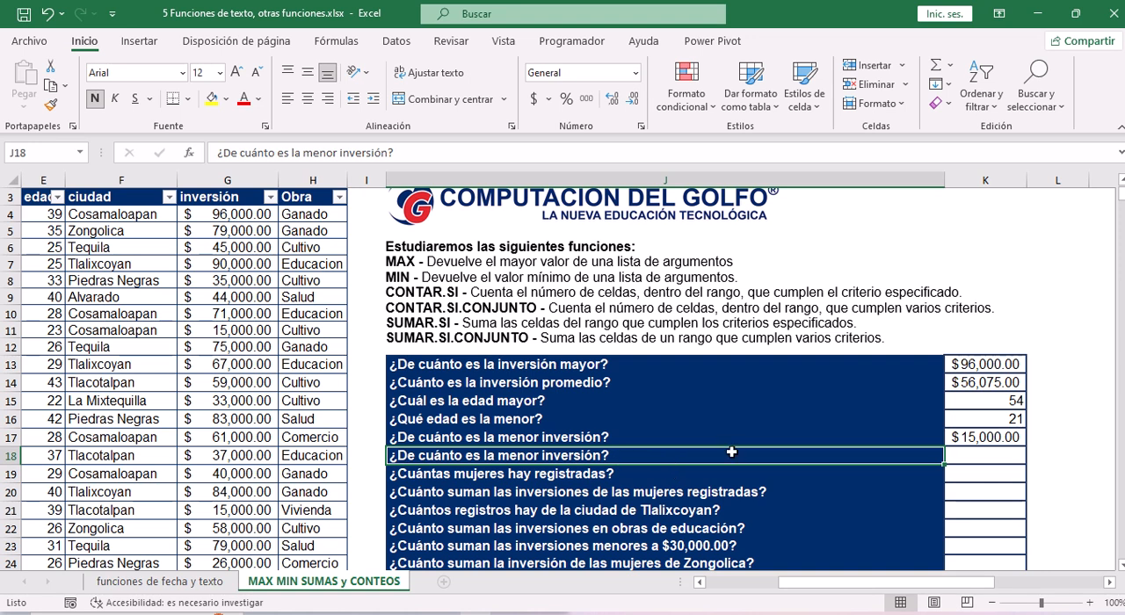
left_click_drag(924, 459, 1000, 464)
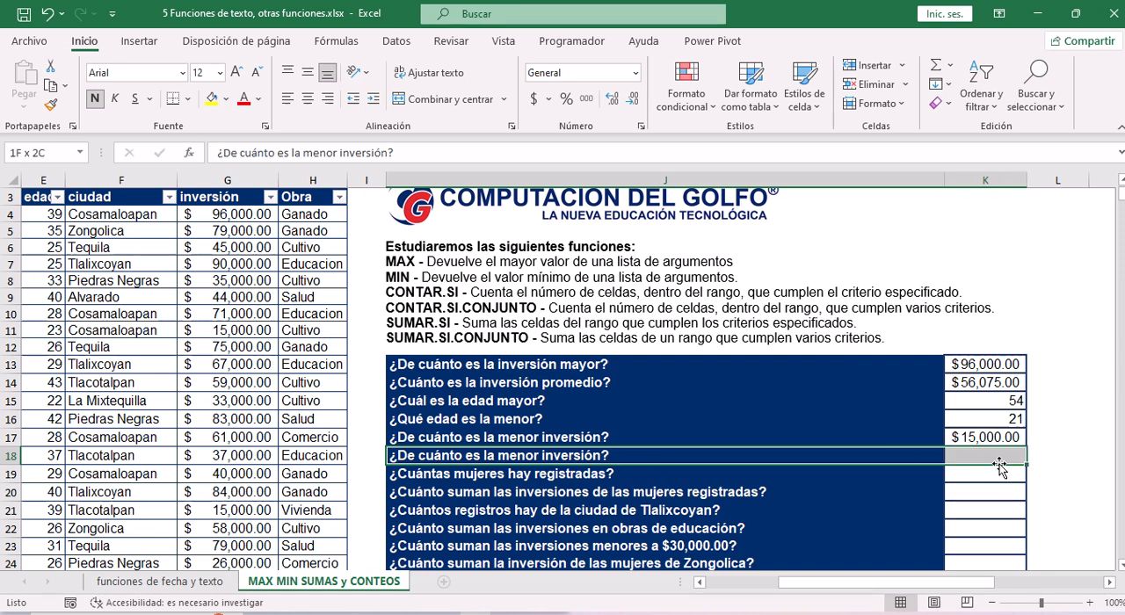
left_click(226, 100)
left_click(204, 253)
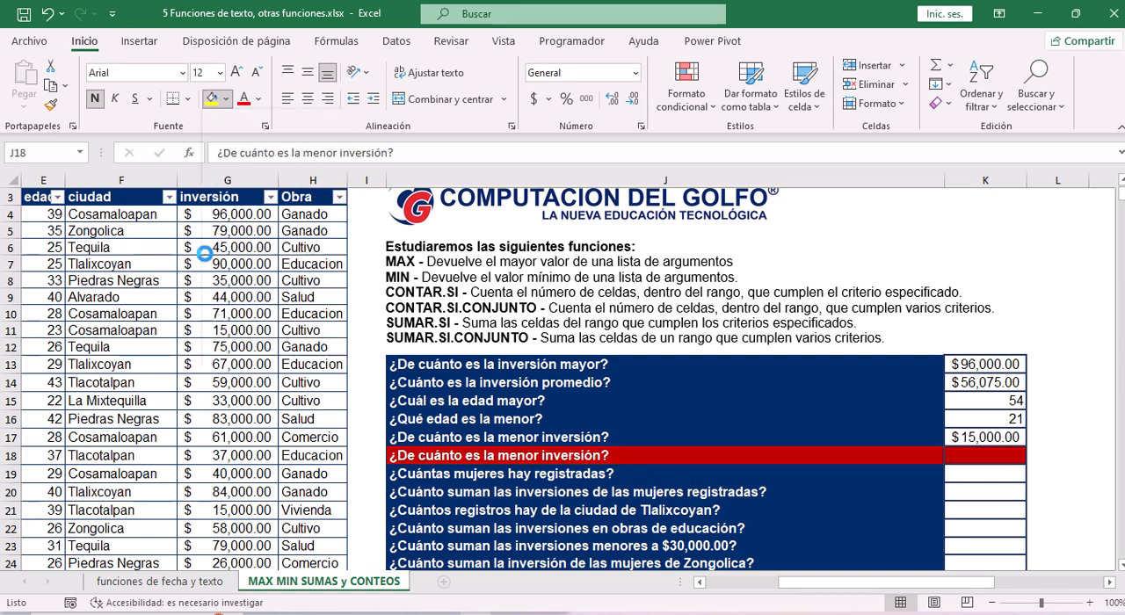
Review the question "¿Cuántas mujeres hay registradas?" in row 19 and examine the sexo column that it refers to.
left_click_drag(483, 479, 992, 477)
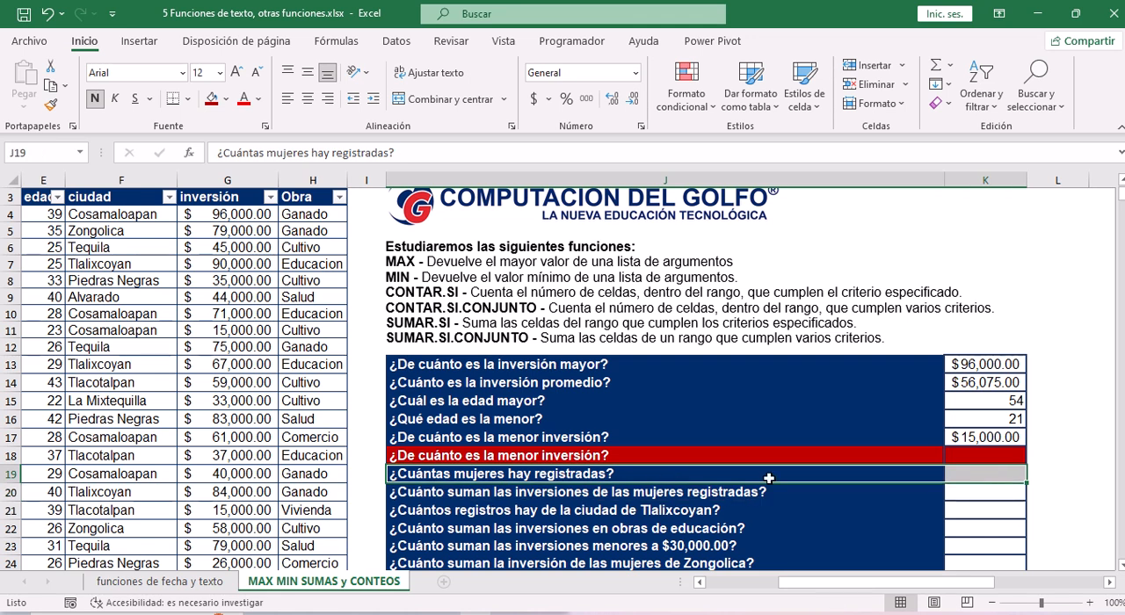
left_click(974, 474)
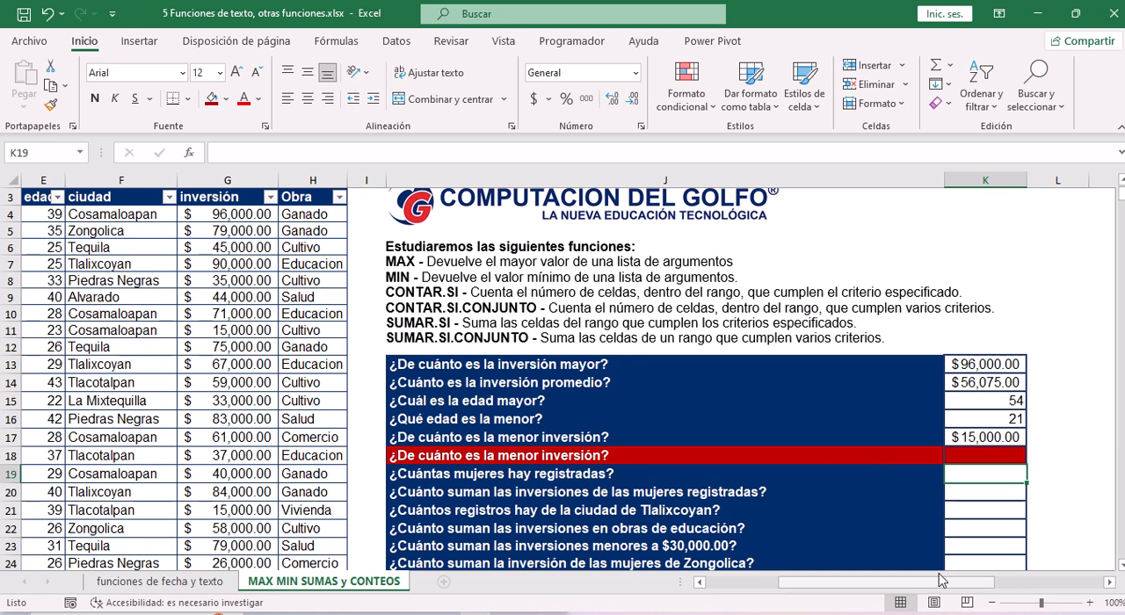
left_click_drag(939, 581, 864, 580)
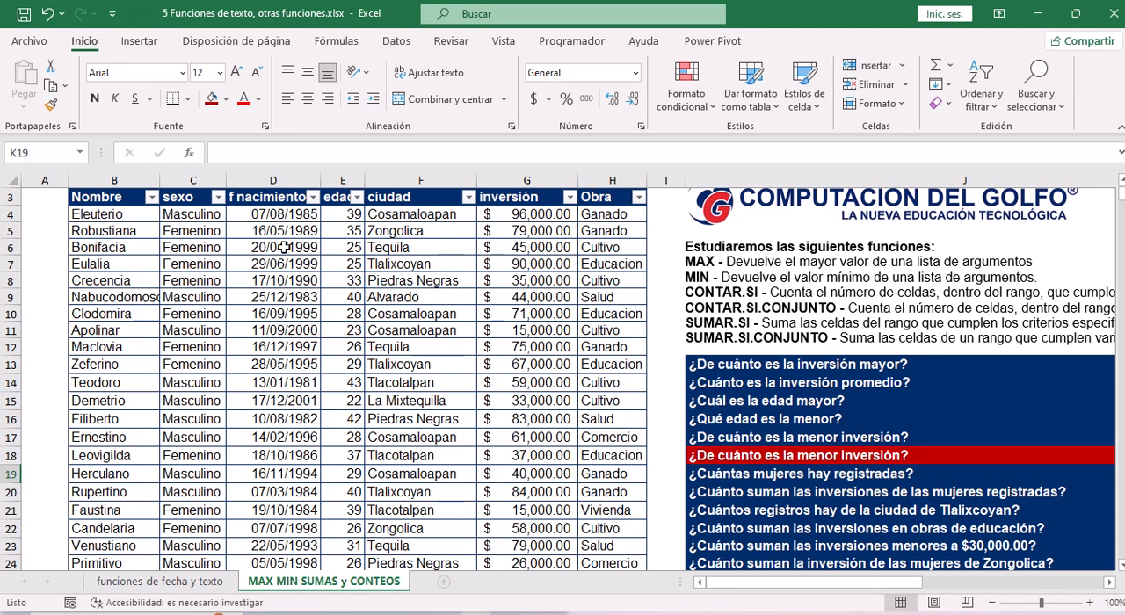
left_click(185, 179)
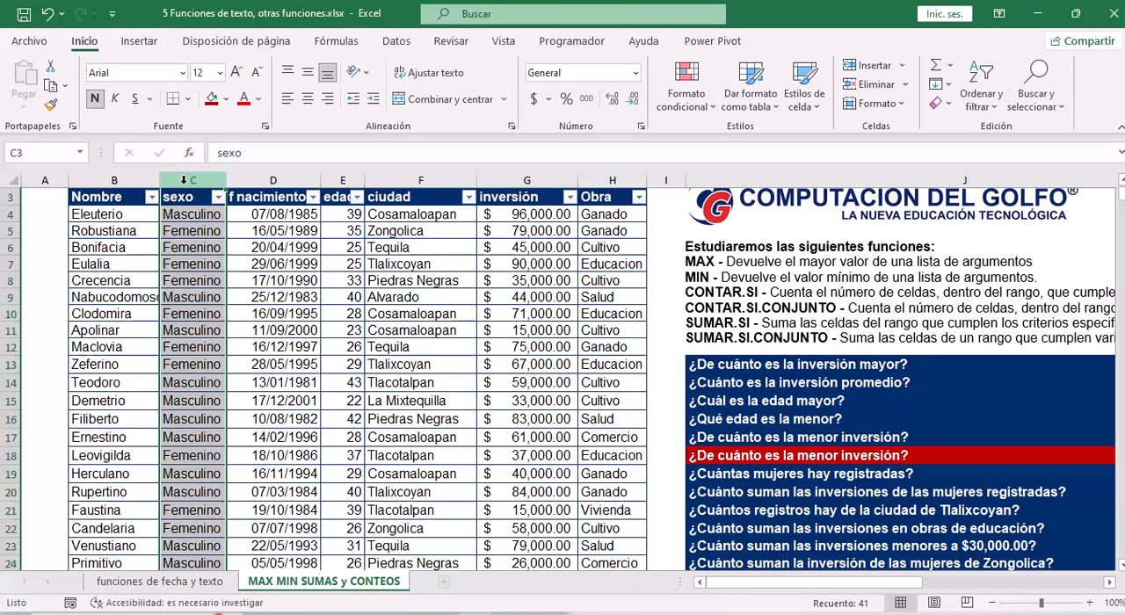
left_click(197, 215)
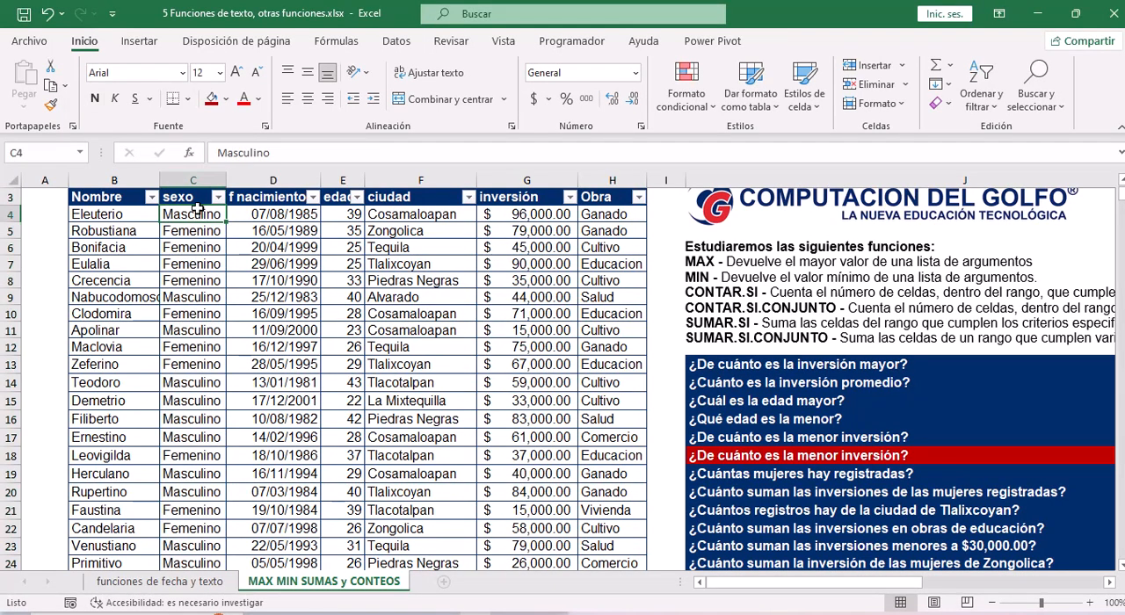
left_click(198, 181)
left_click(193, 216)
left_click(190, 180)
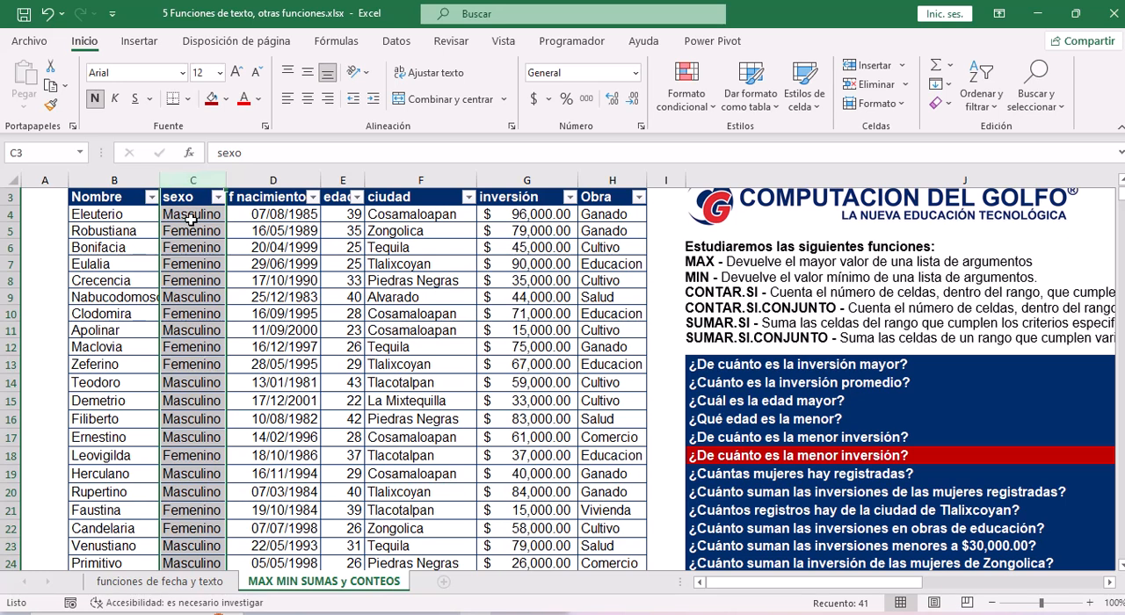
left_click(181, 214)
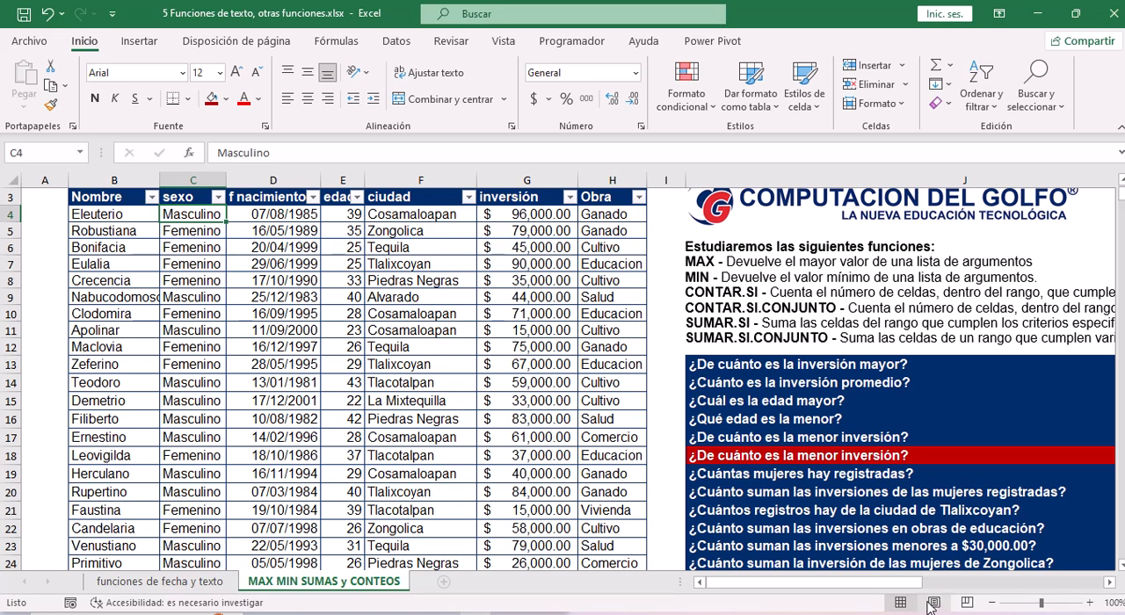
Insert the CONTAR.SI function from the Estadísticas category in K19, the answer cell for "¿Cuántas mujeres hay registradas?".
left_click_drag(908, 584, 1035, 587)
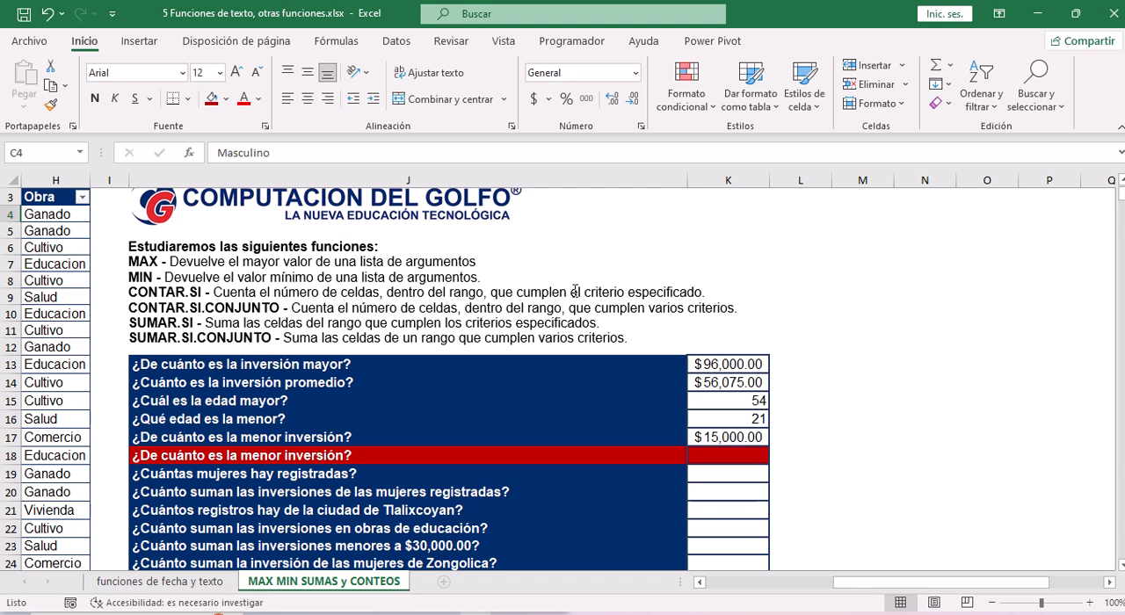
left_click(721, 473)
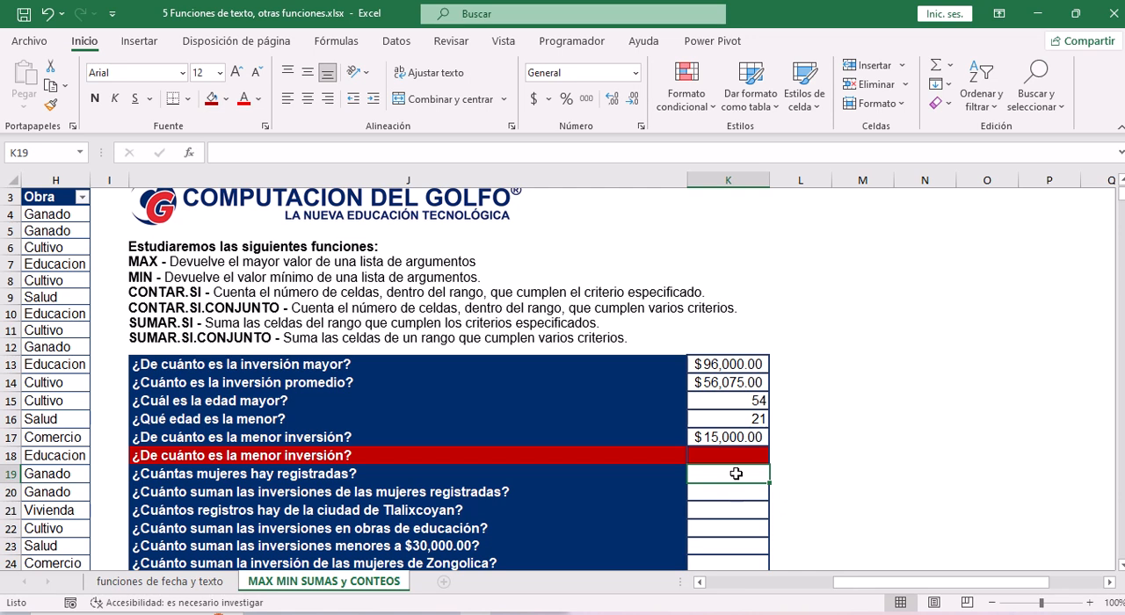
left_click_drag(864, 583, 790, 588)
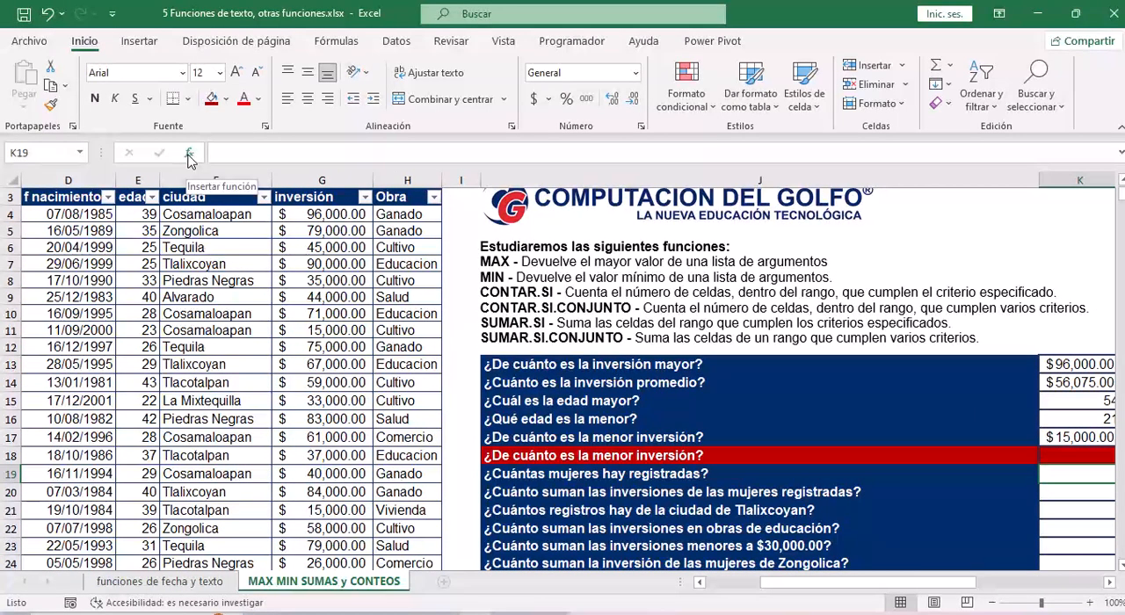
left_click(189, 155)
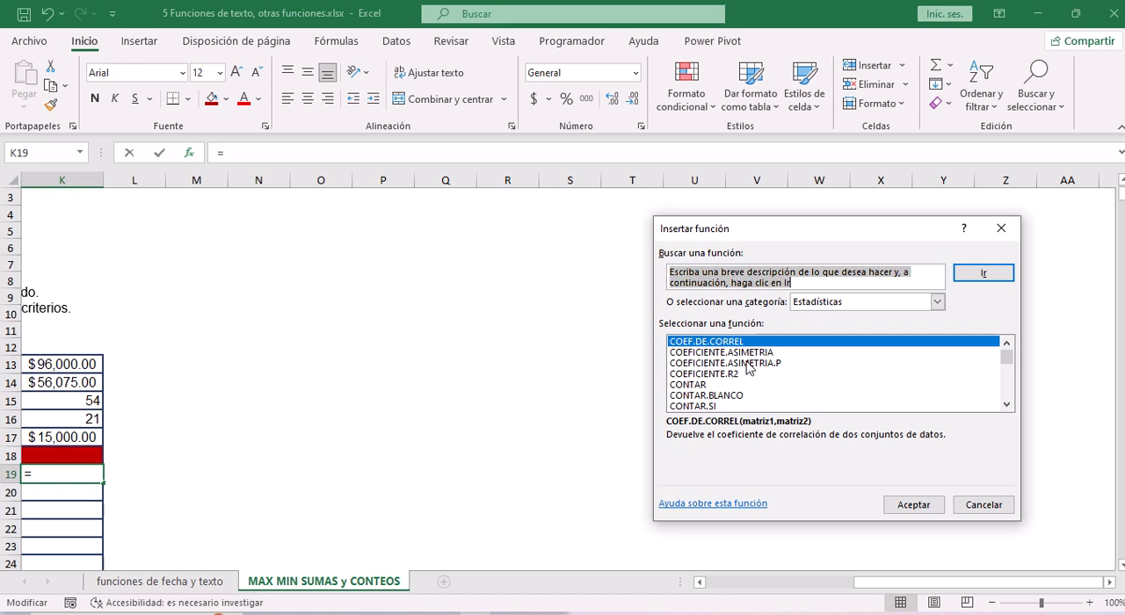
left_click(694, 374)
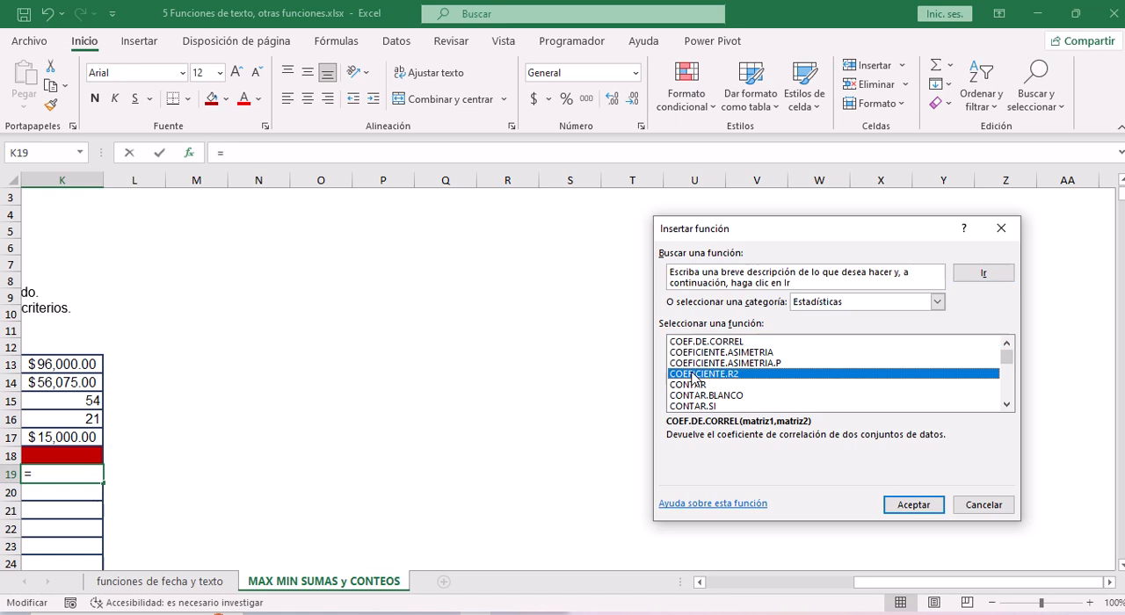
left_click(1007, 403)
left_click(704, 396)
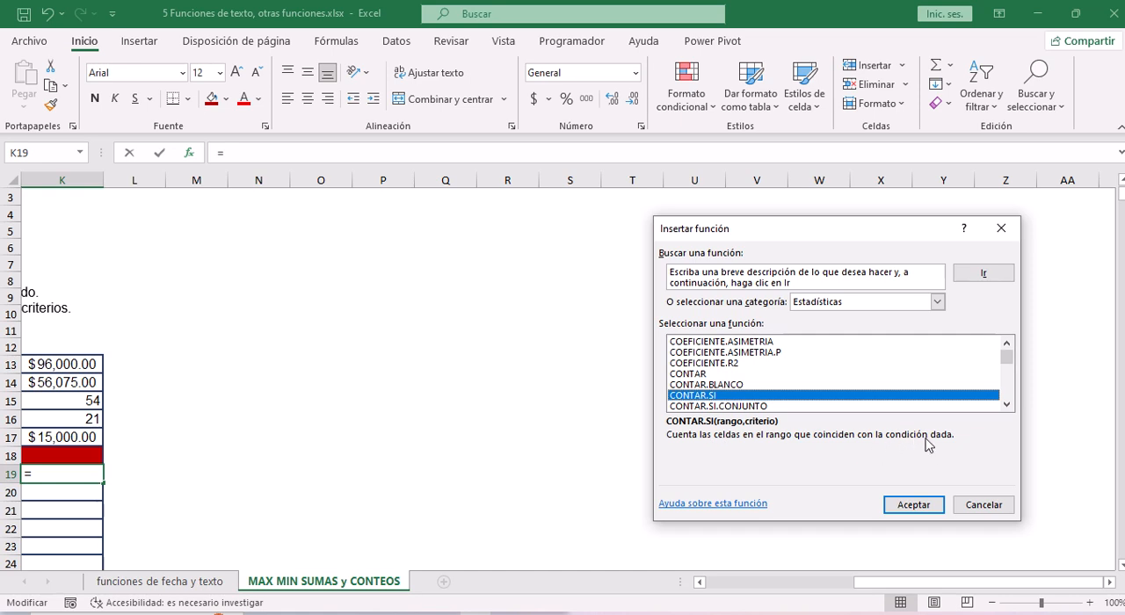
left_click(913, 506)
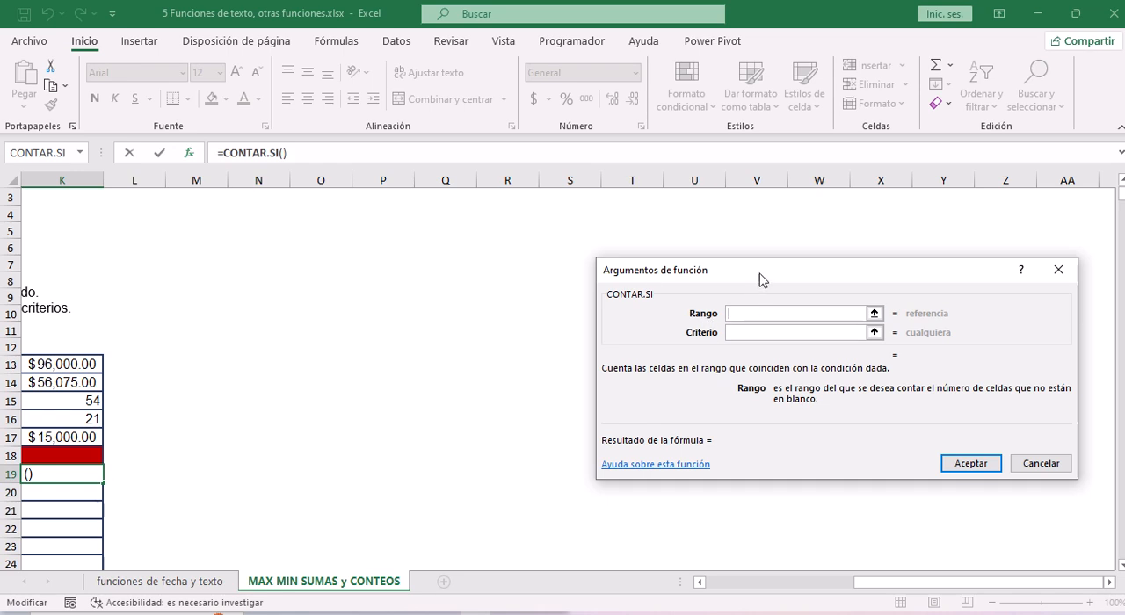
Set the Rango argument of CONTAR.SI to the sexo values C4:C43 and move on to the Criterio argument.
left_click_drag(760, 279, 426, 295)
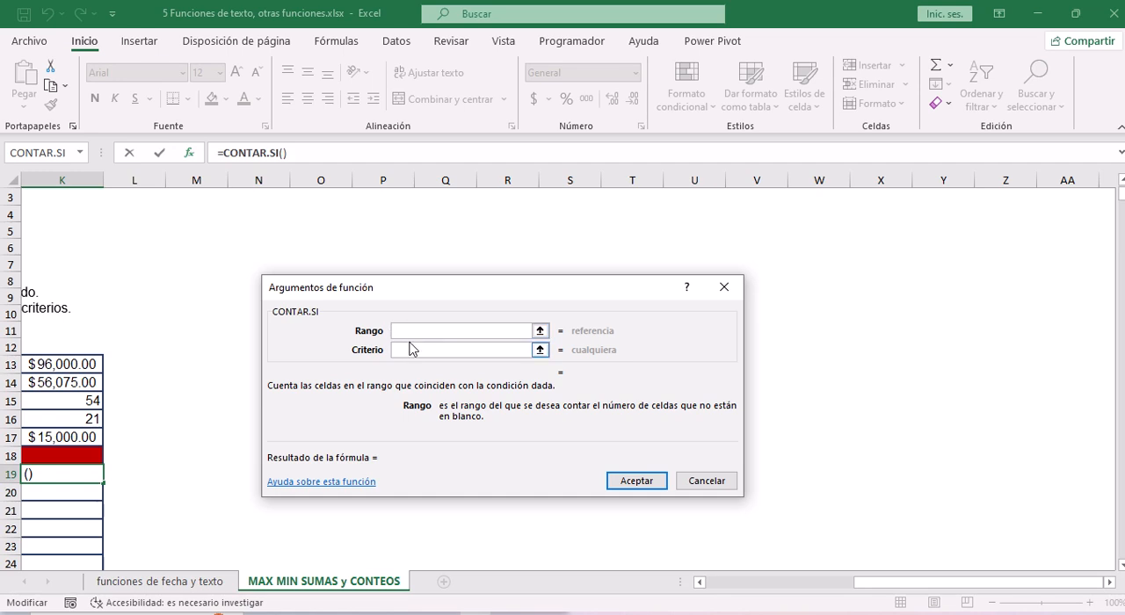
left_click_drag(886, 581, 736, 582)
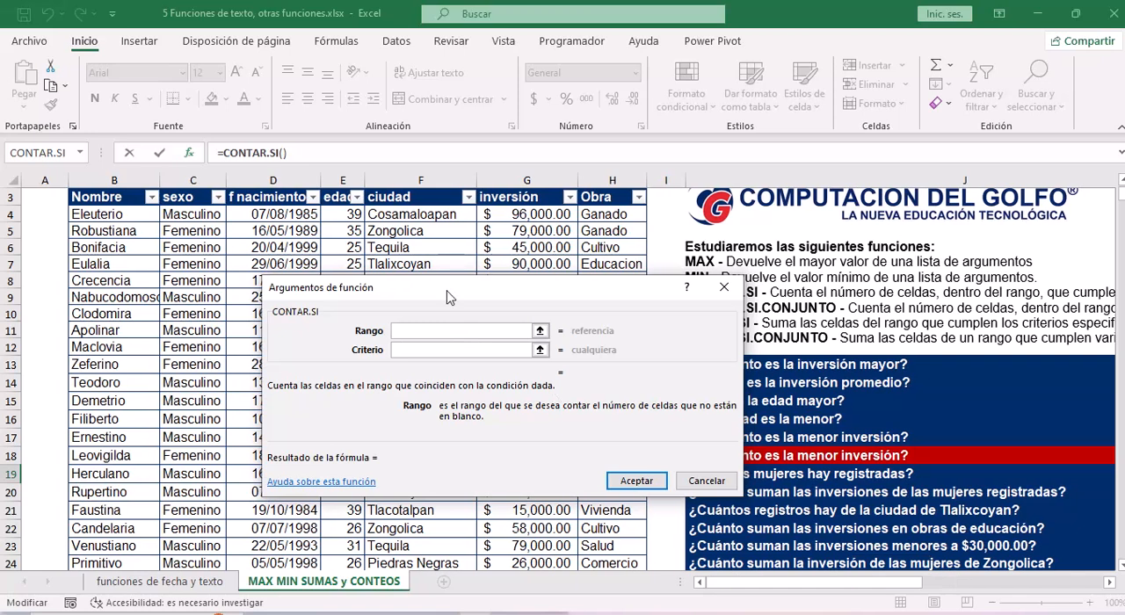
left_click_drag(447, 291, 583, 257)
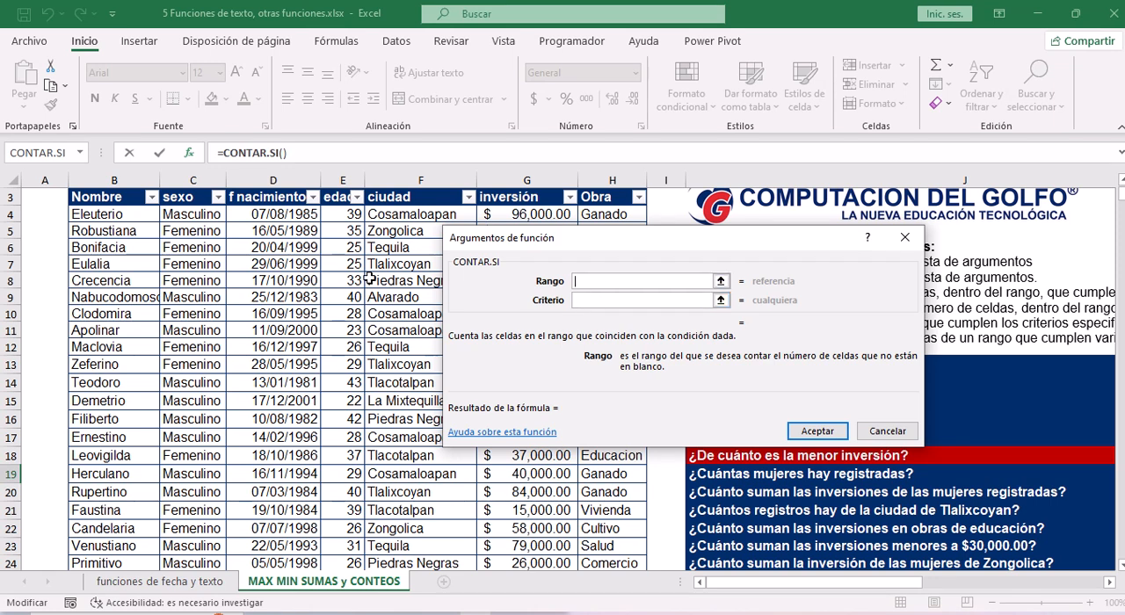
left_click(194, 217)
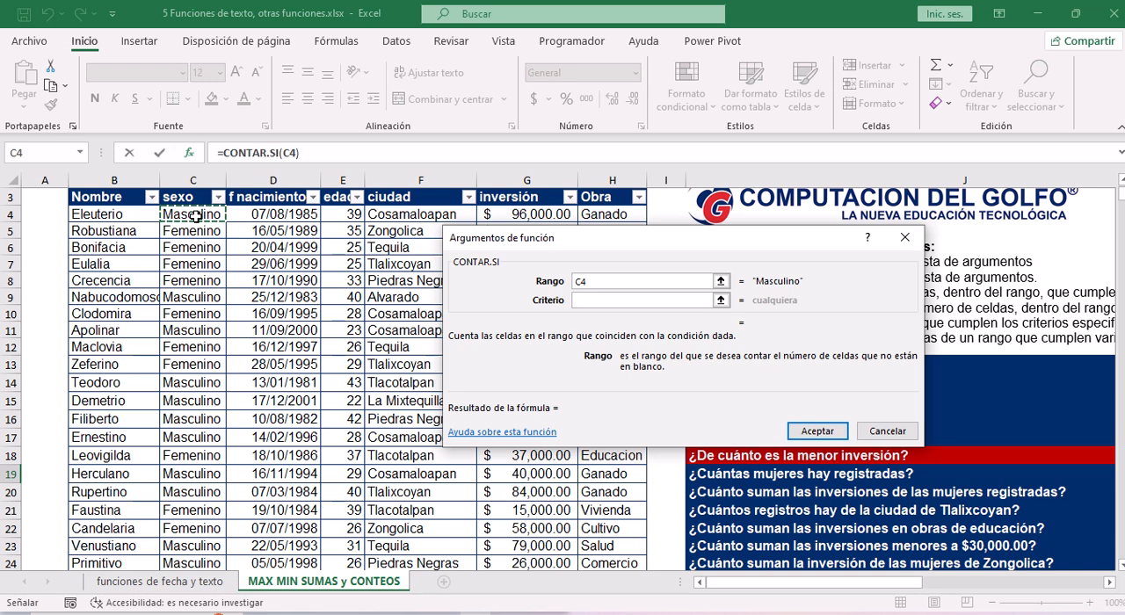
type(":C43")
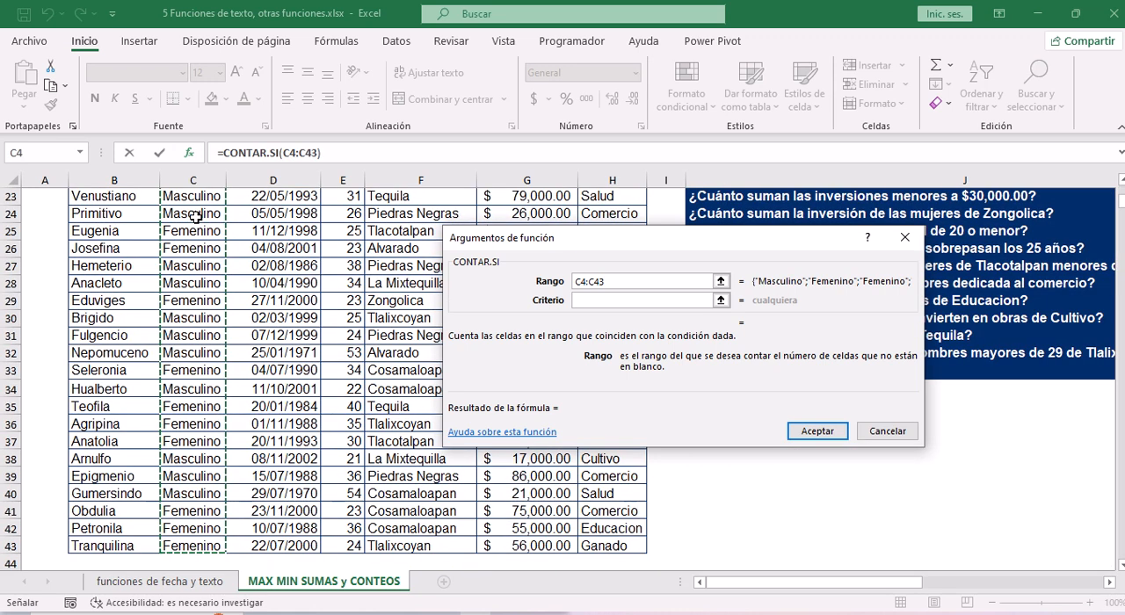
left_click(579, 300)
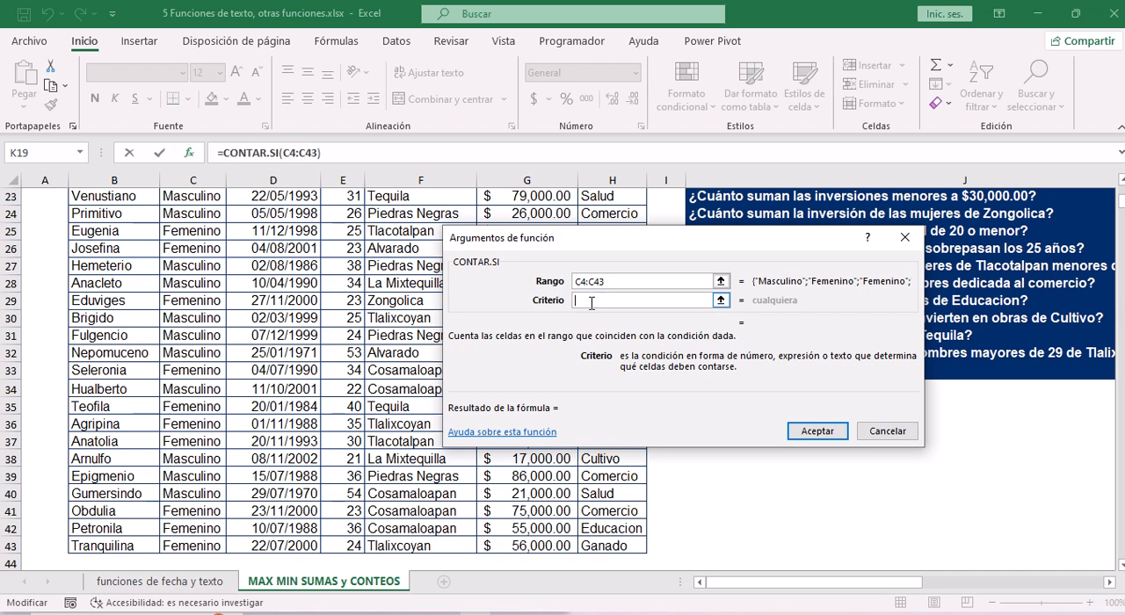
Set the Criterio argument of CONTAR.SI to femenino, keeping C4:C43 as Rango, and accept the function in K19.
left_click(588, 281)
left_click(602, 282)
key("BackSpace")
type("3")
left_click(581, 297)
type("fe")
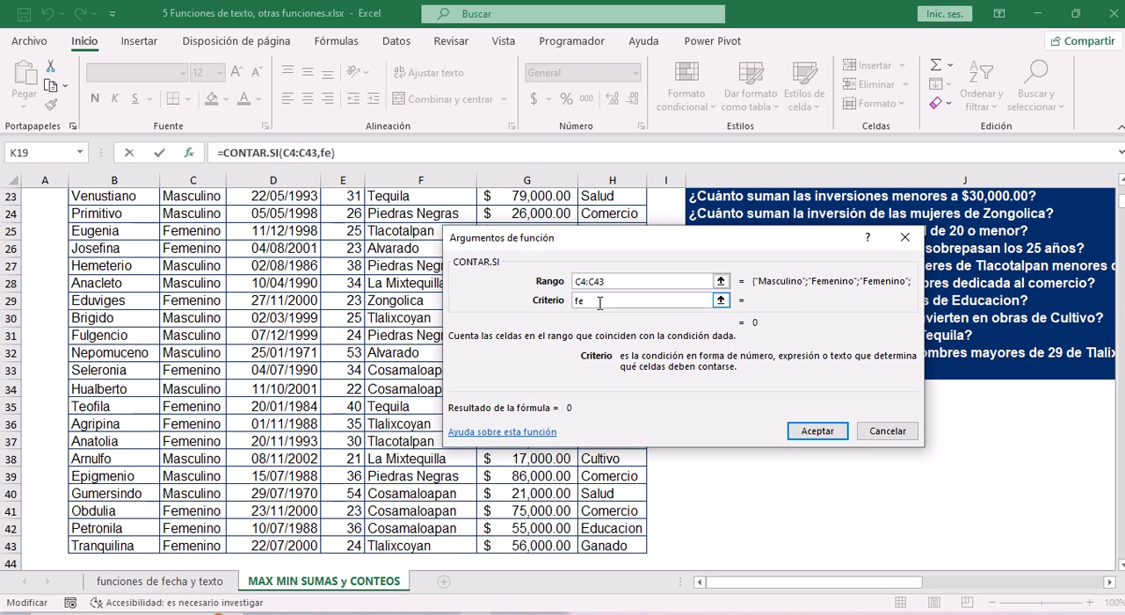
type("menino")
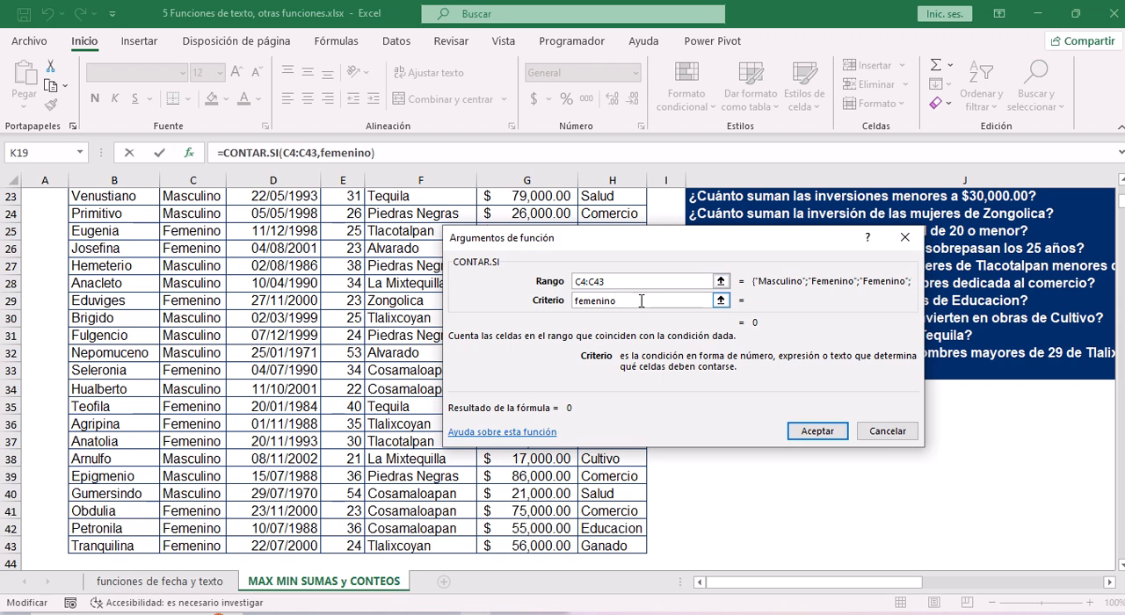
left_click(817, 431)
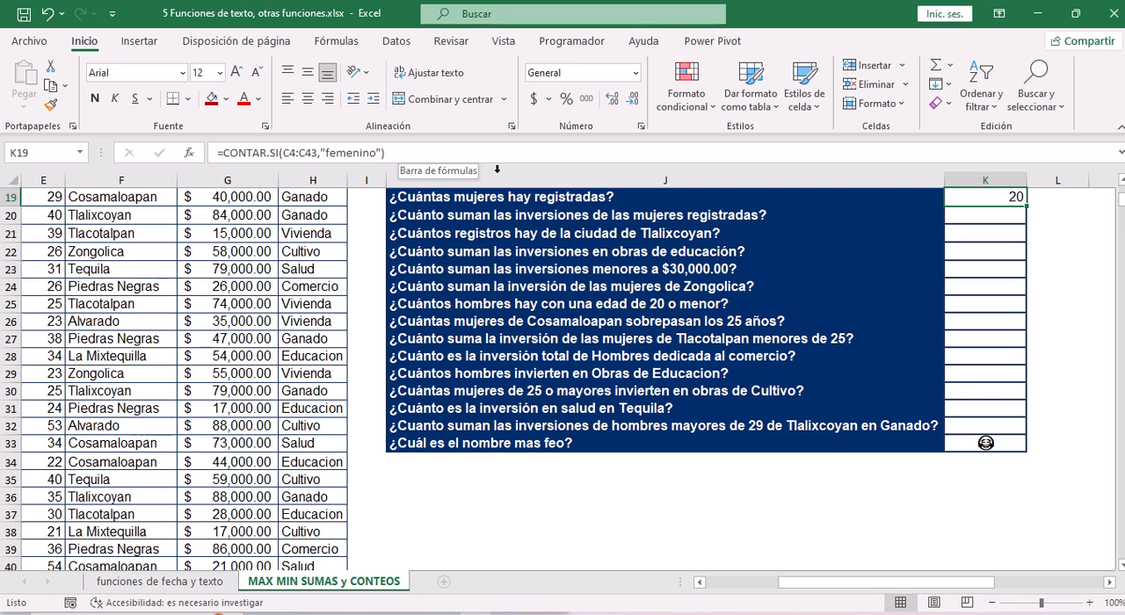
Insert the SUMAR.SI function from the Matemáticas y trigonométricas category in K20, the answer cell for "¿Cuánto suman las inversiones de las mujeres registradas?".
scroll(999, 236, "up", 2)
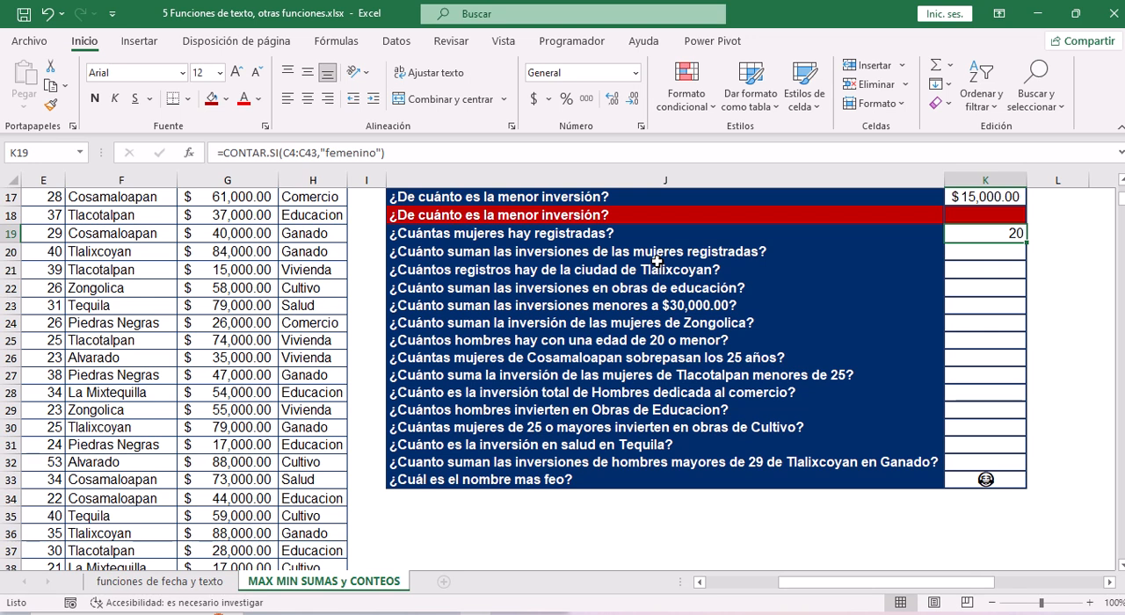
left_click(974, 255)
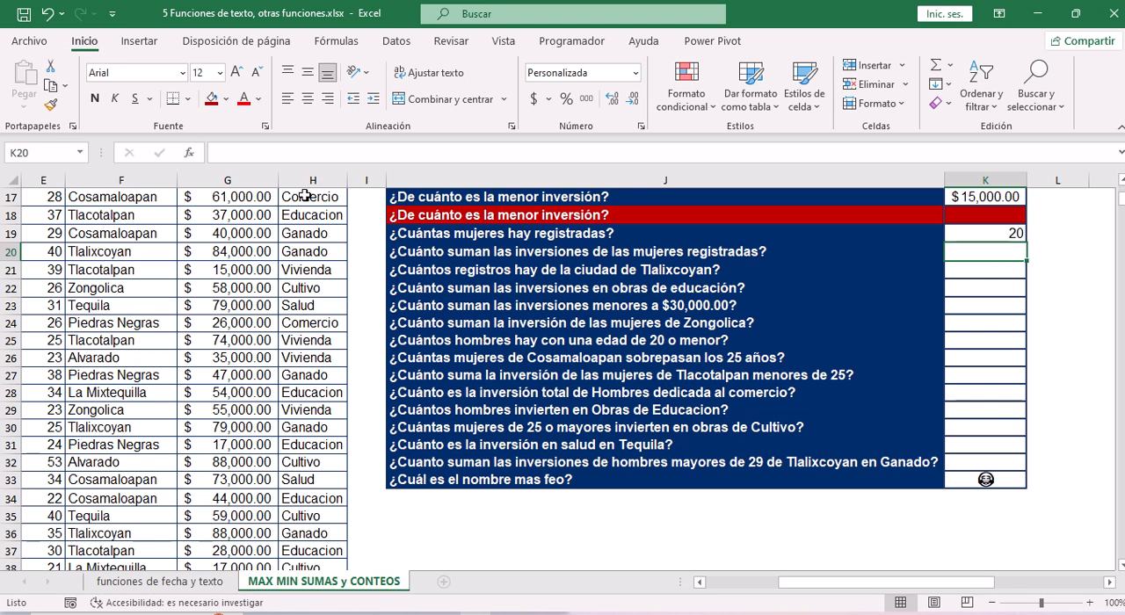
left_click(199, 161)
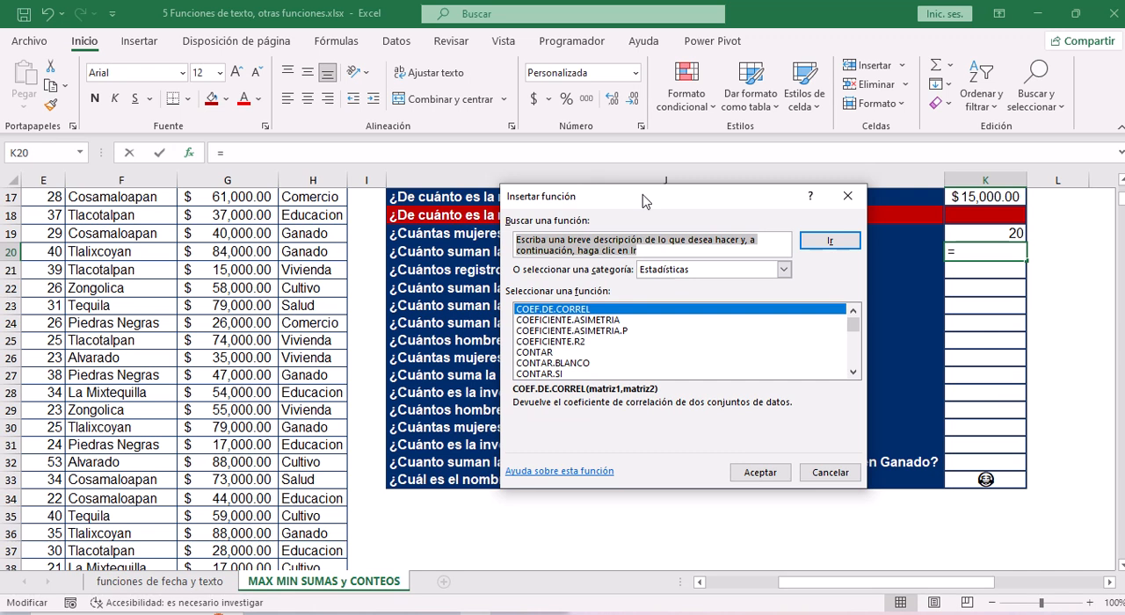
left_click_drag(643, 202, 297, 274)
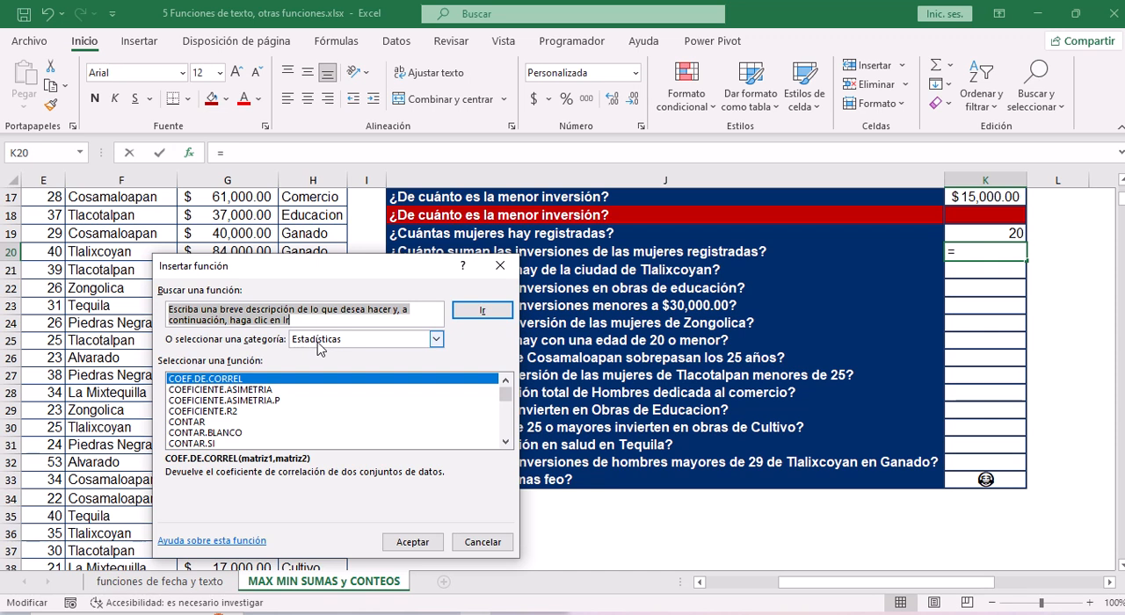
left_click(436, 339)
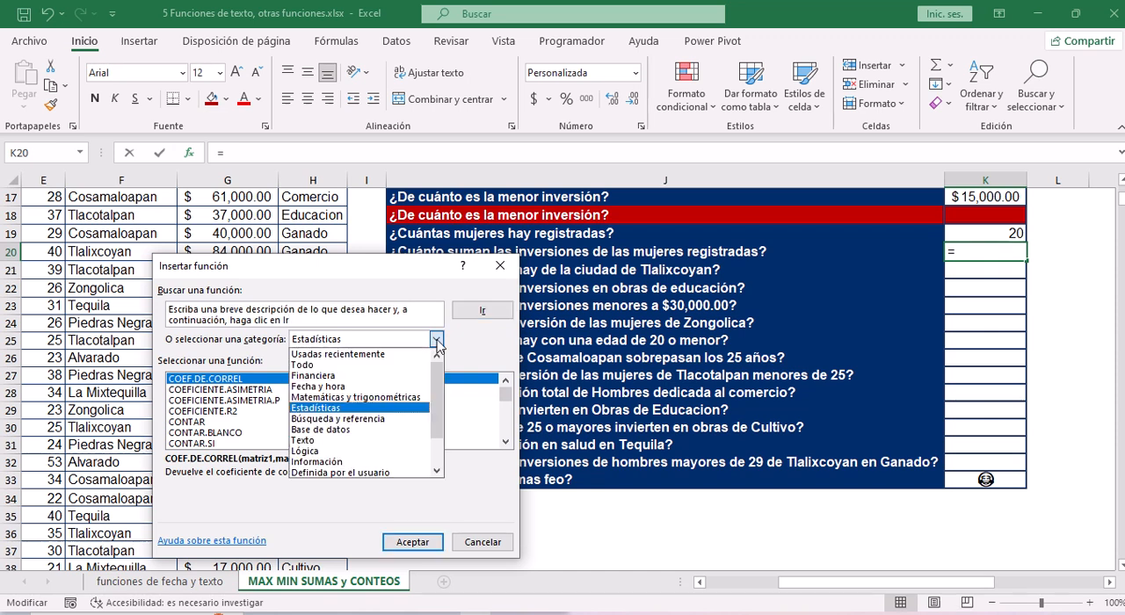
left_click(333, 401)
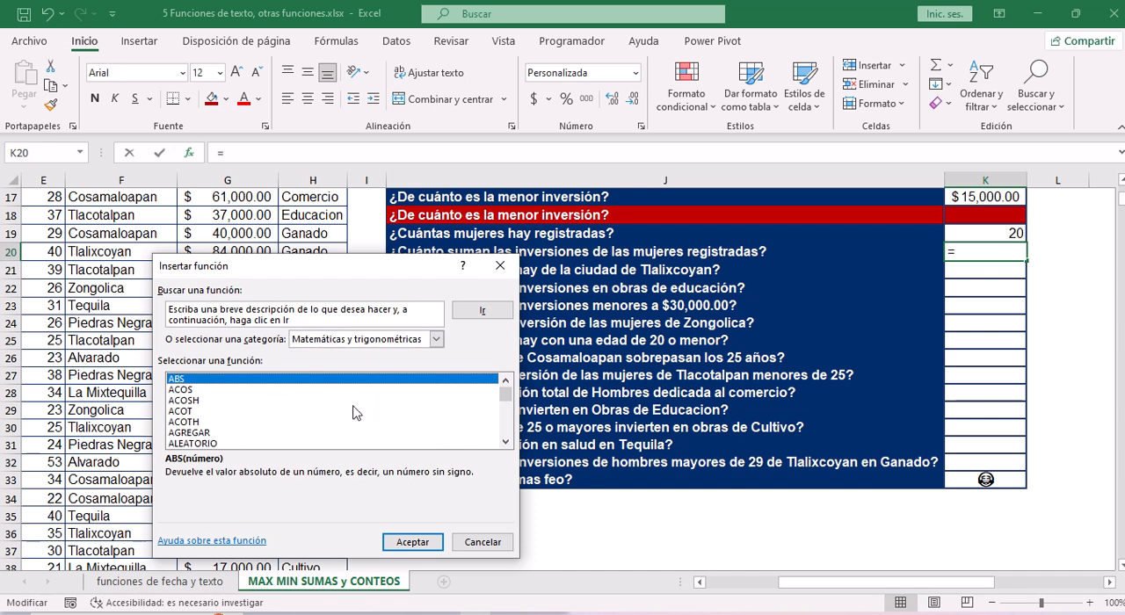
left_click(197, 402)
key("s")
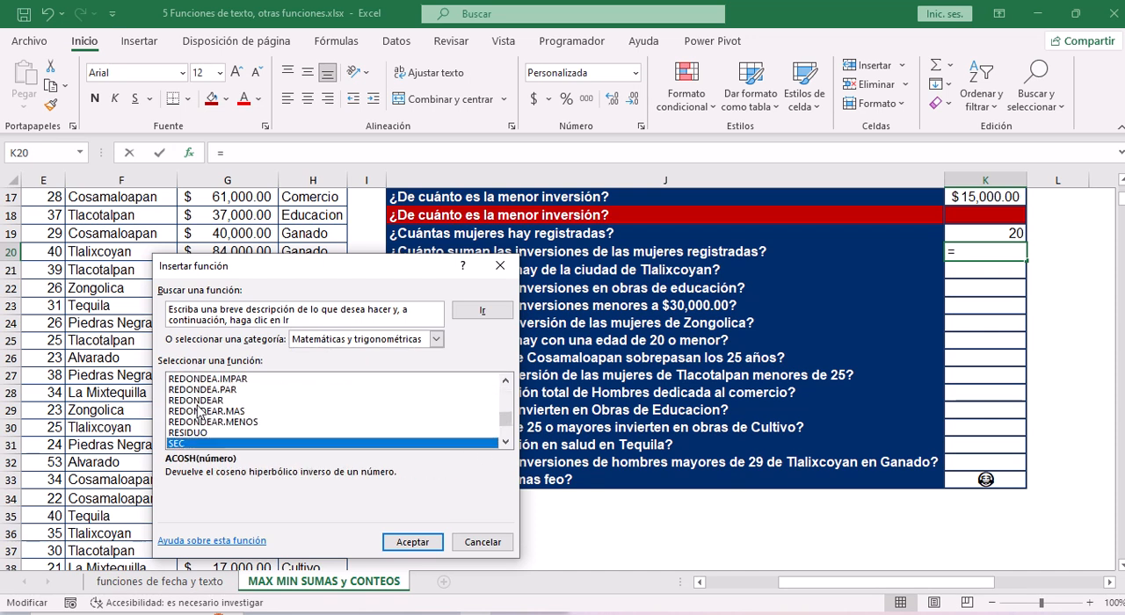
scroll(508, 448, "down", 4)
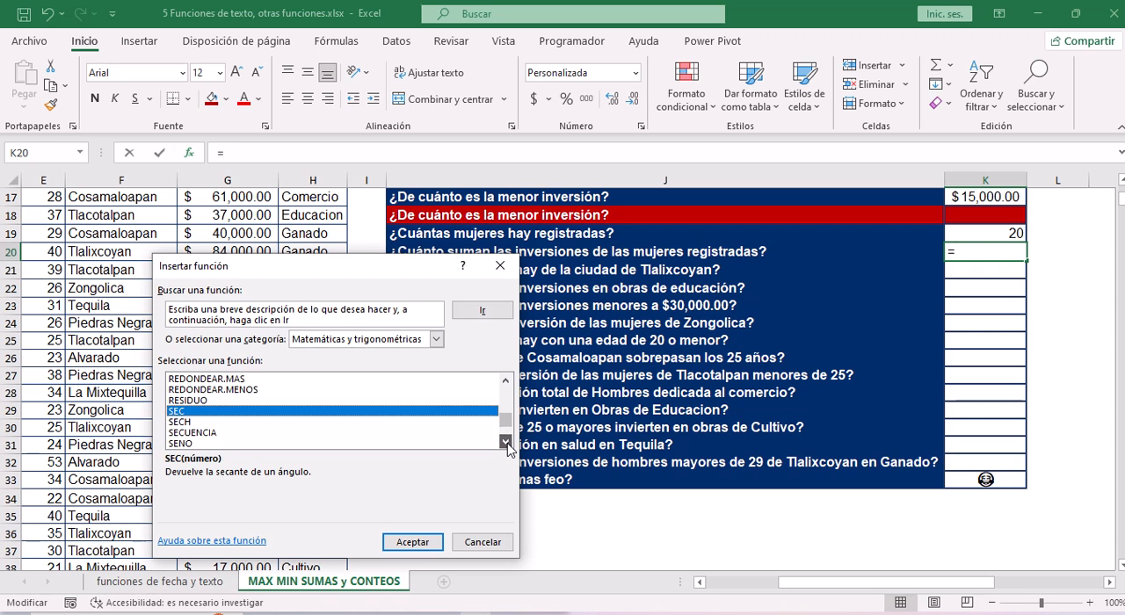
scroll(508, 448, "down", 1)
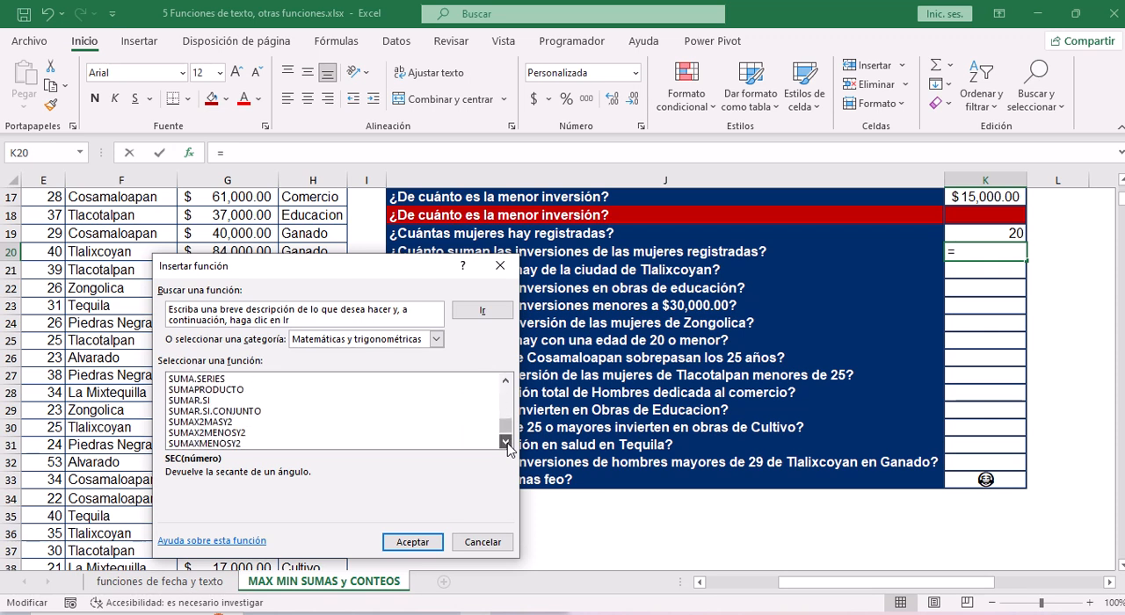
left_click(190, 402)
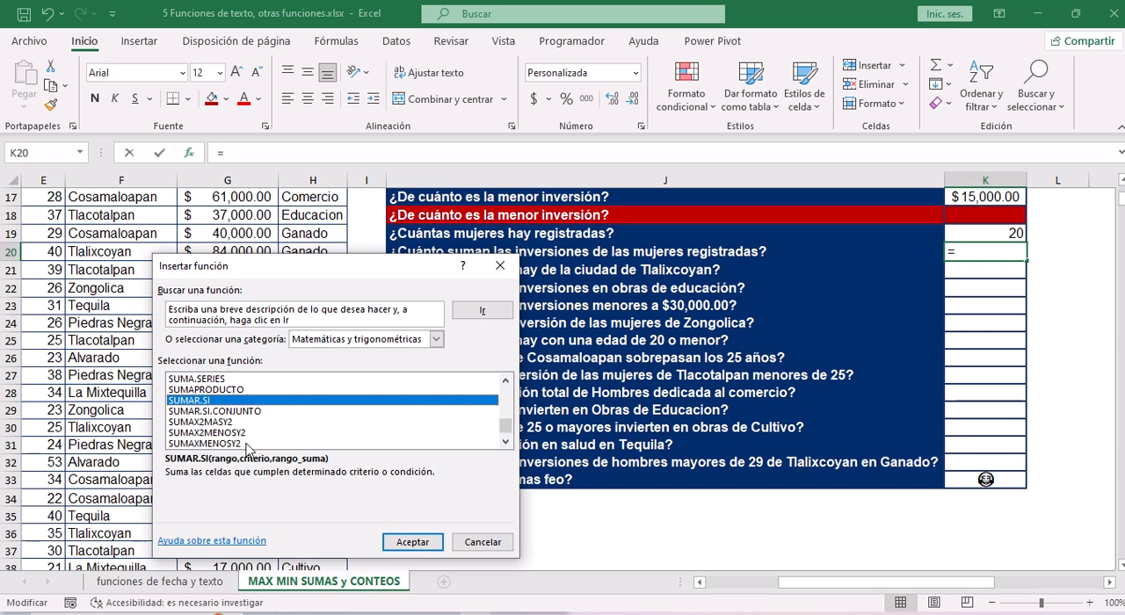
left_click(411, 542)
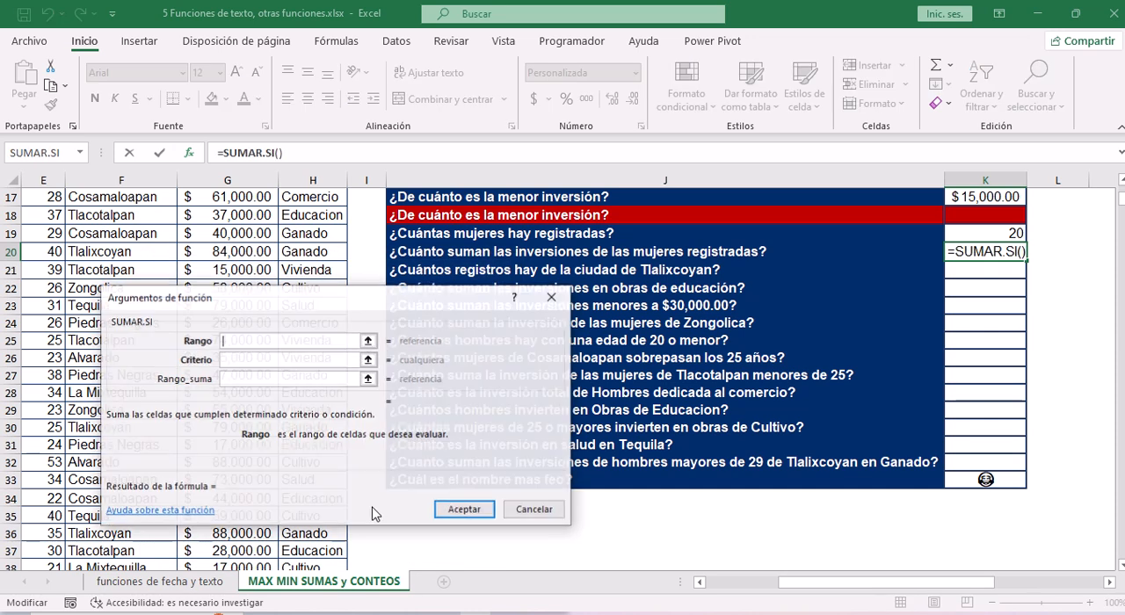
Set the Rango argument of SUMAR.SI to the sexo values C4:C43 and its Criterio to femenino.
left_click_drag(347, 307, 694, 302)
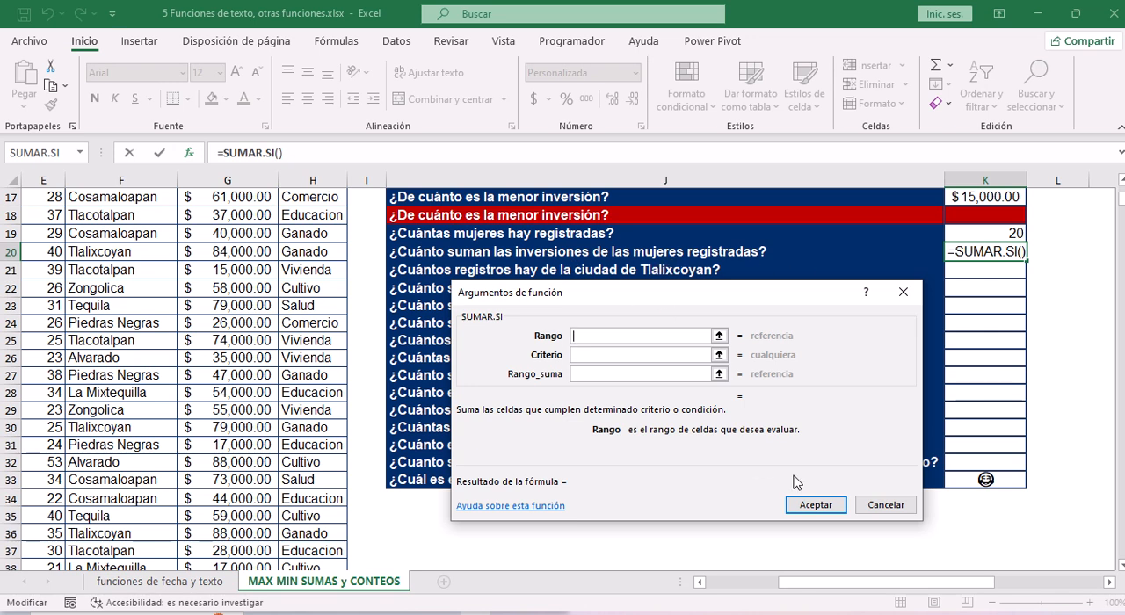
left_click_drag(803, 589, 726, 589)
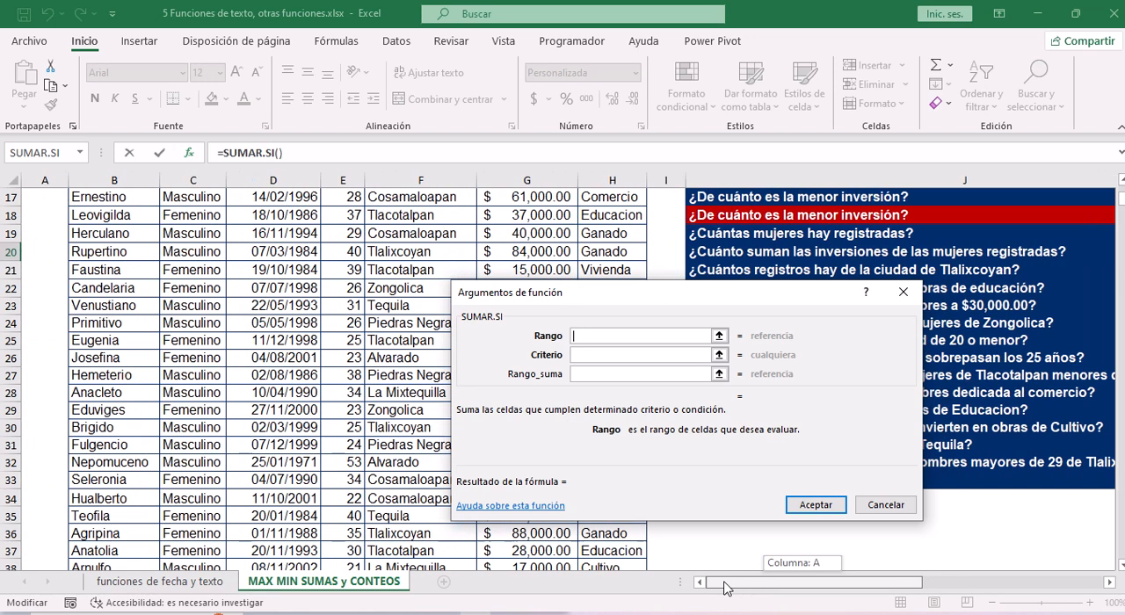
left_click(205, 238)
key("ctrl+Up")
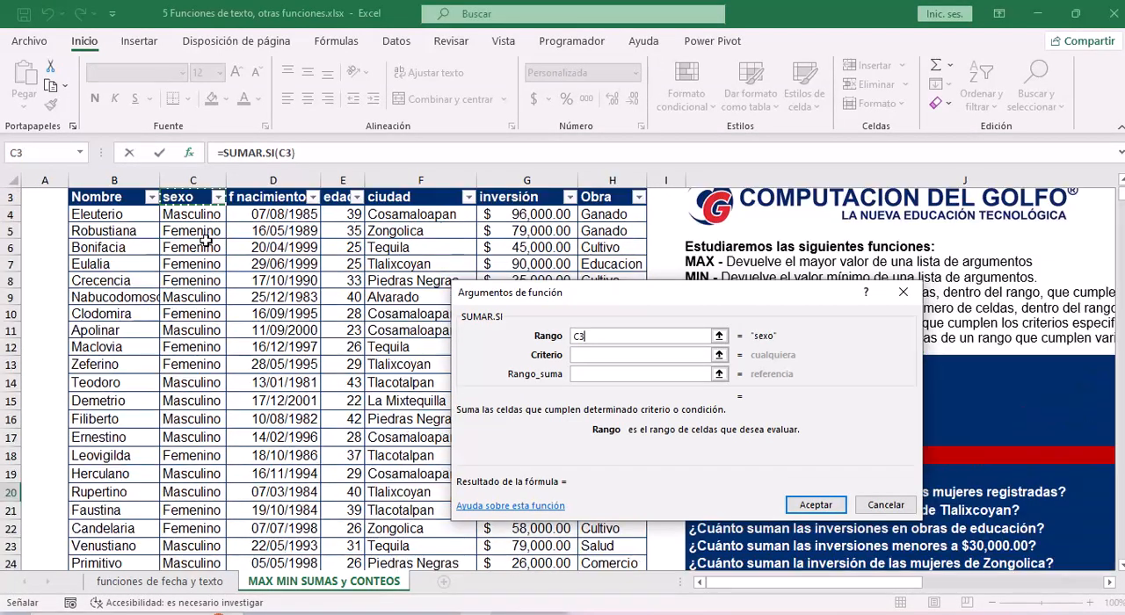
key("Down")
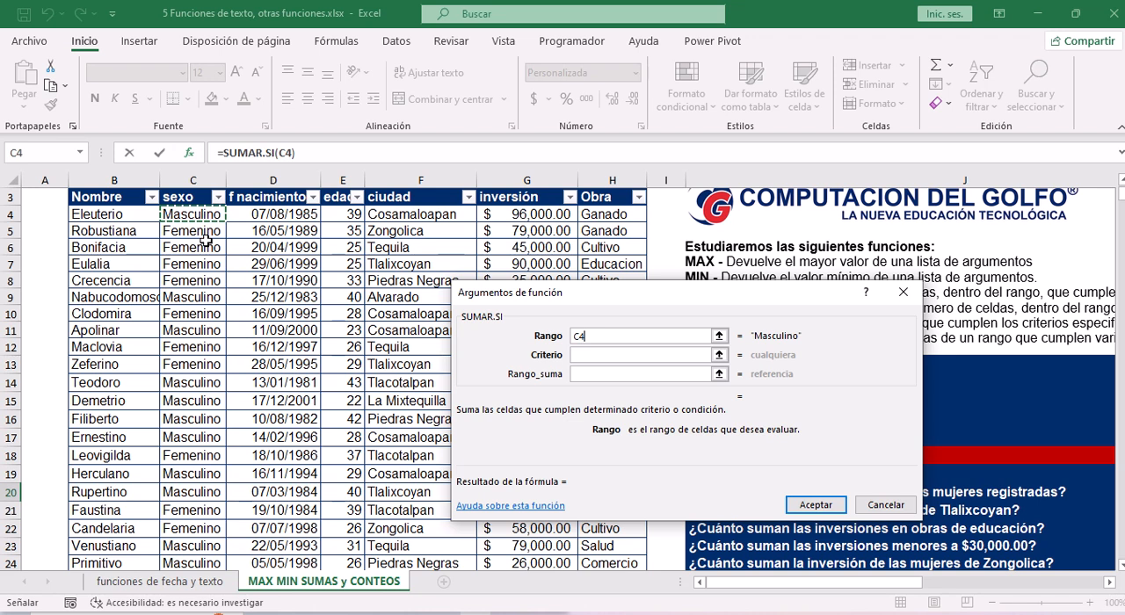
key("ctrl+shift+Down")
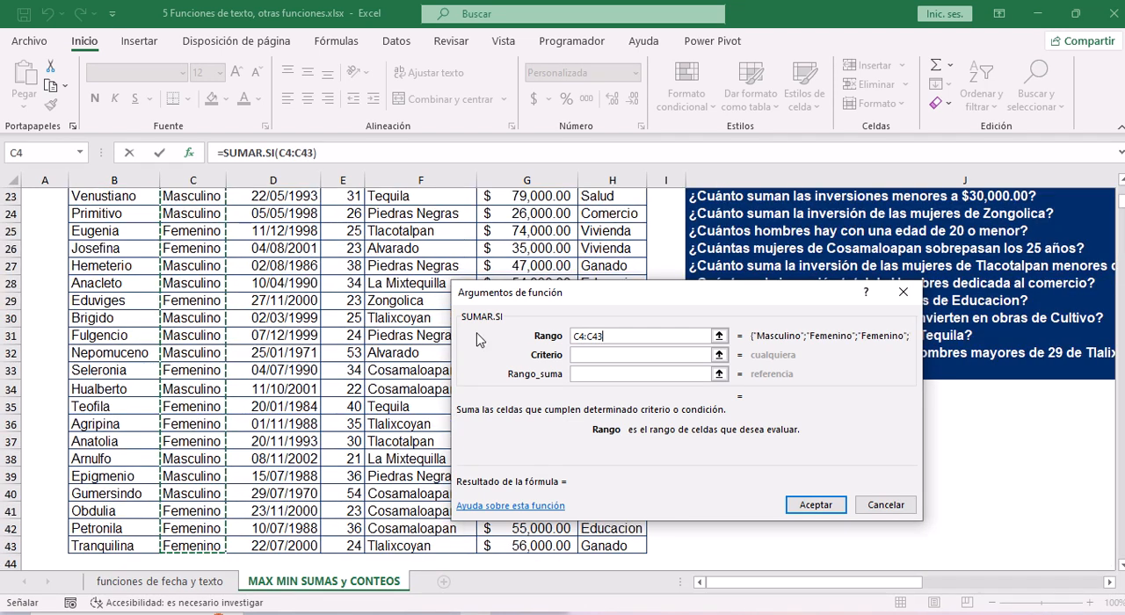
left_click(602, 355)
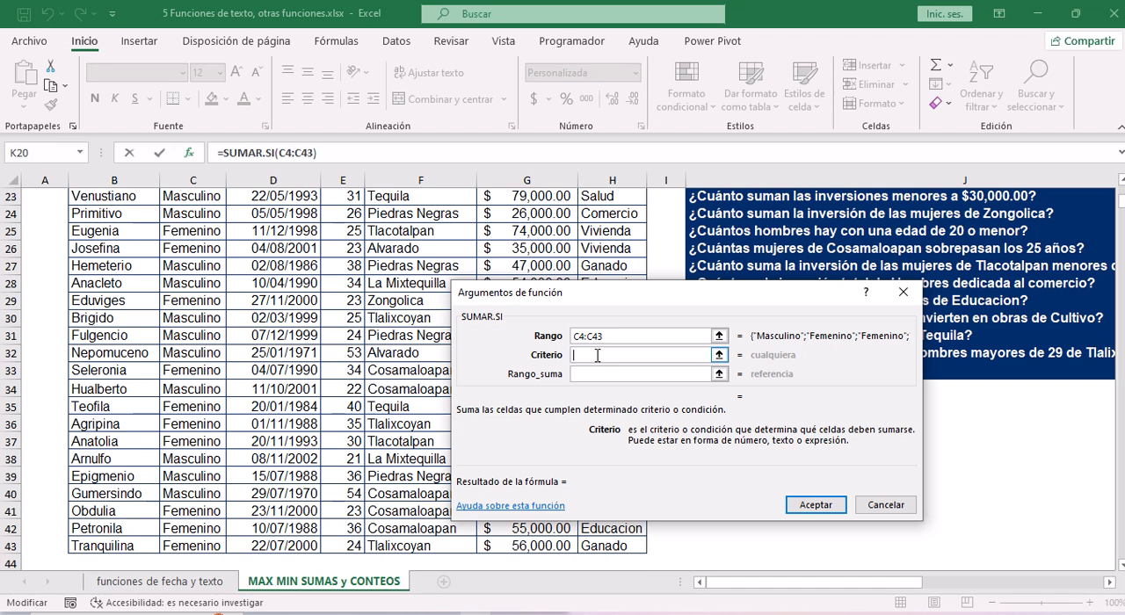
type("femenino")
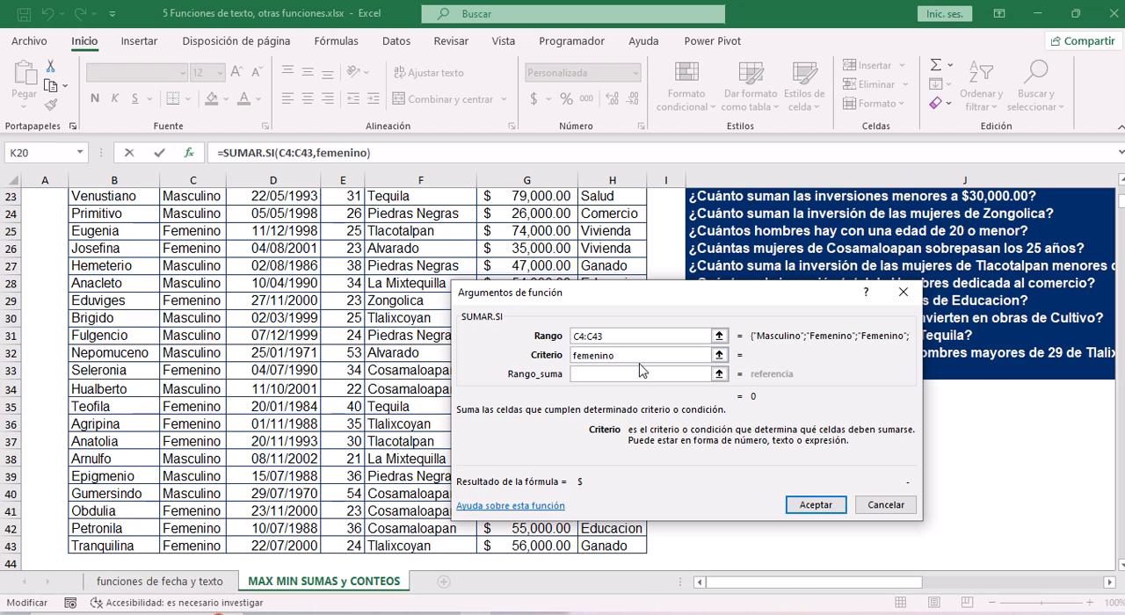
Set the Rango_suma argument of SUMAR.SI to the inversión values G4:G43 and accept the function in K20.
left_click(594, 375)
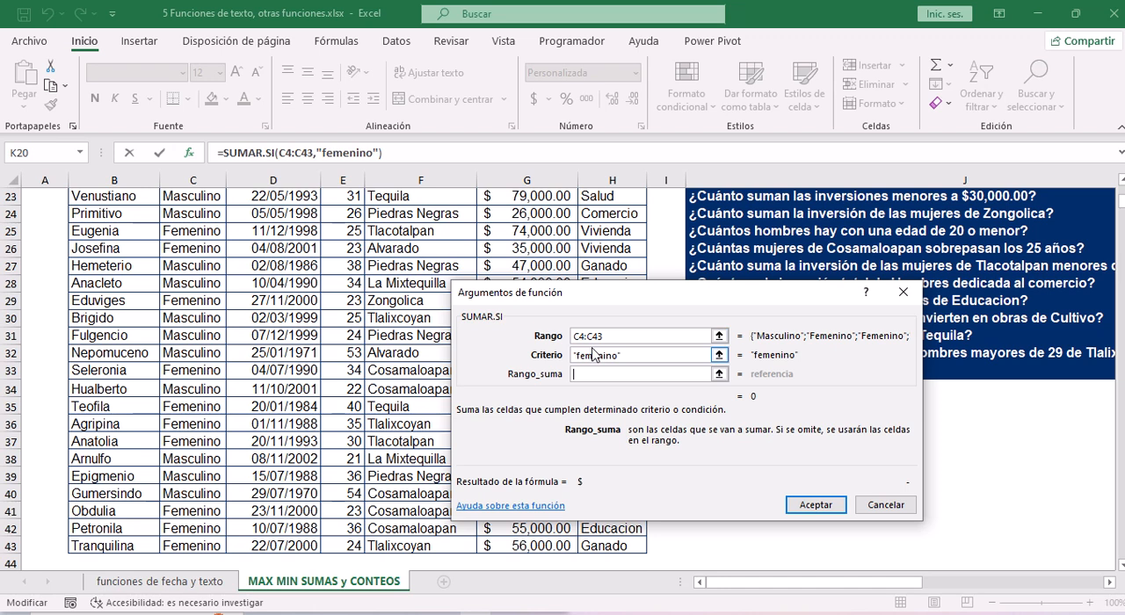
left_click(602, 338)
left_click(534, 230)
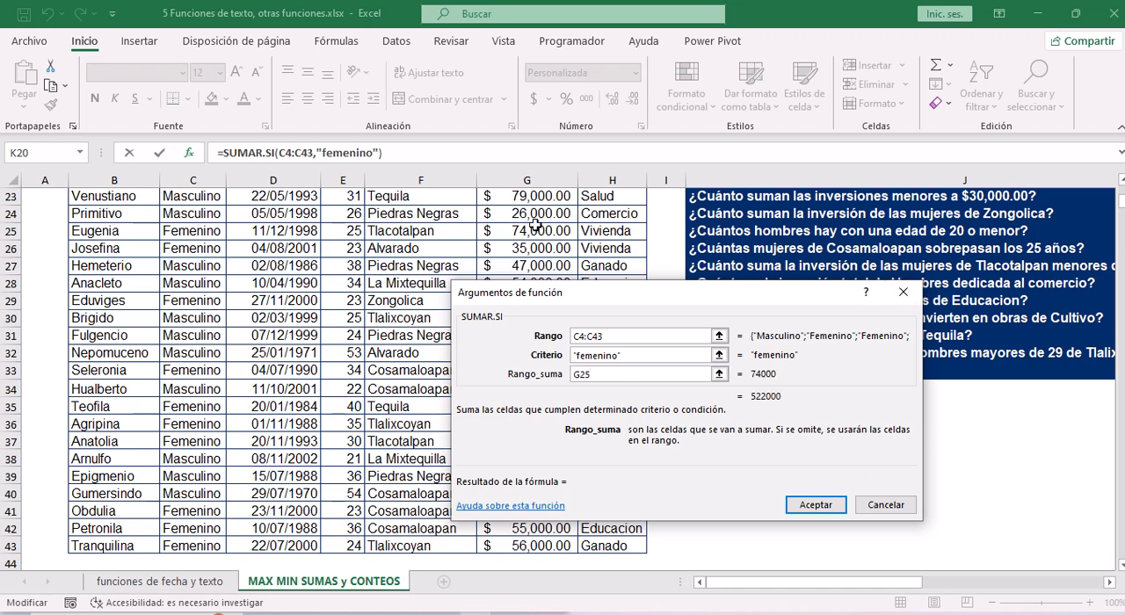
left_click_drag(633, 295, 831, 286)
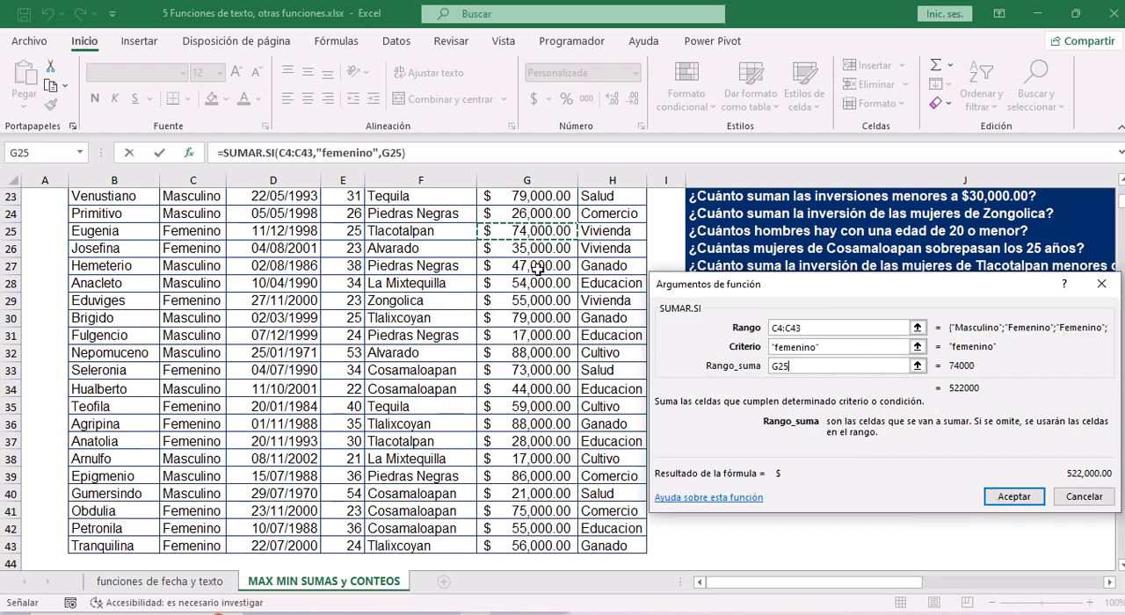
key("ctrl+Up")
key("Down")
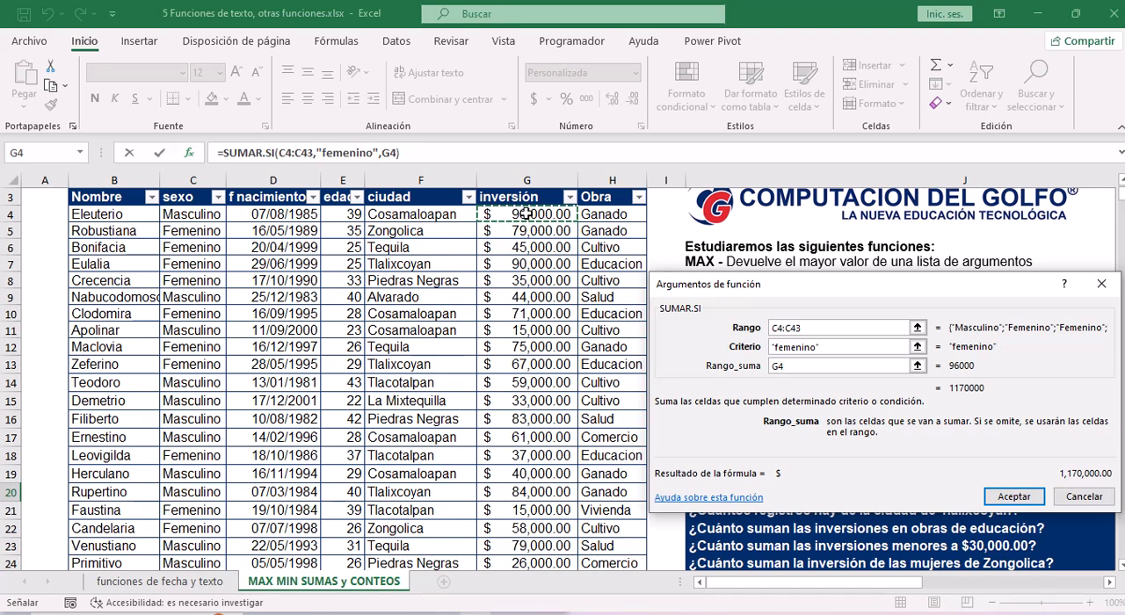
left_click_drag(525, 213, 545, 522)
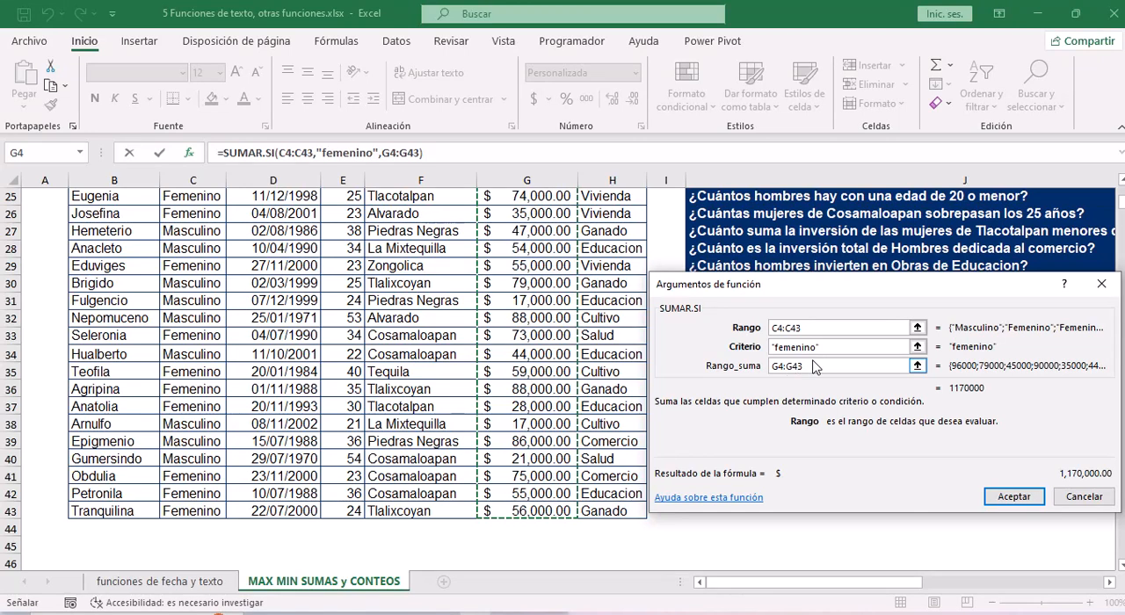
left_click(1002, 499)
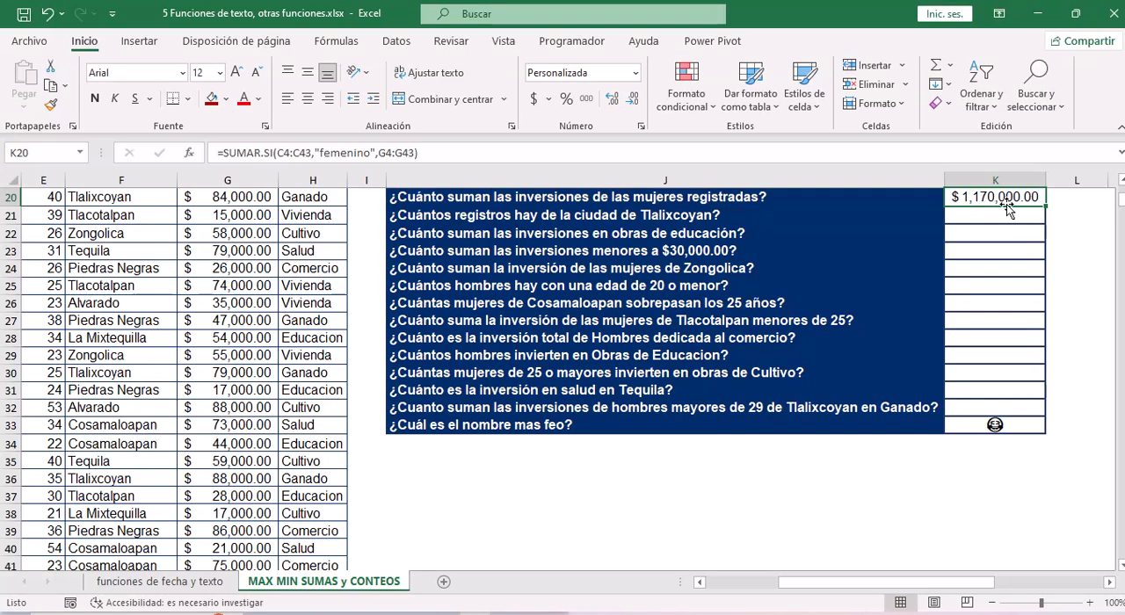
Start a CONTAR.SI formula in K21, the answer cell for "¿Cuántos registros hay de la ciudad de Tlalixcoyan?".
scroll(1079, 198, "up", 1)
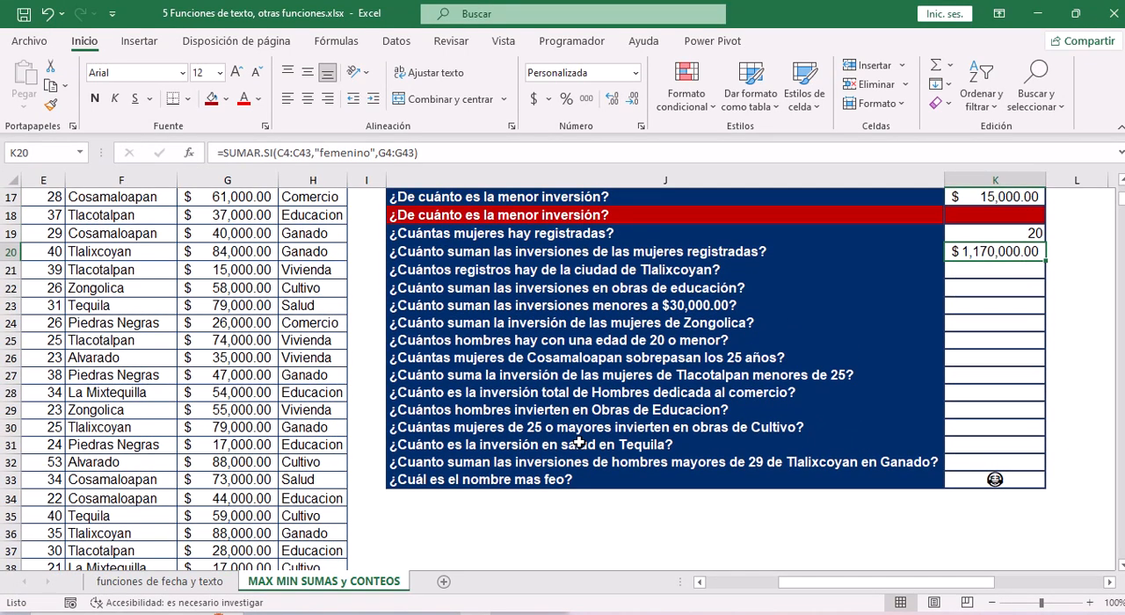
left_click_drag(862, 582, 805, 583)
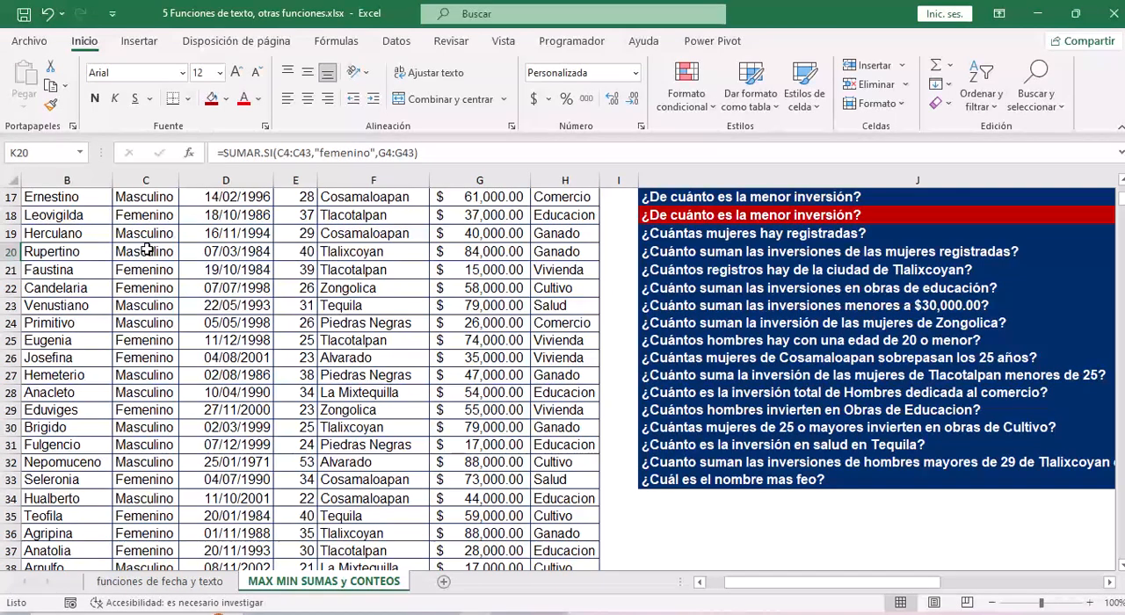
left_click_drag(819, 583, 894, 590)
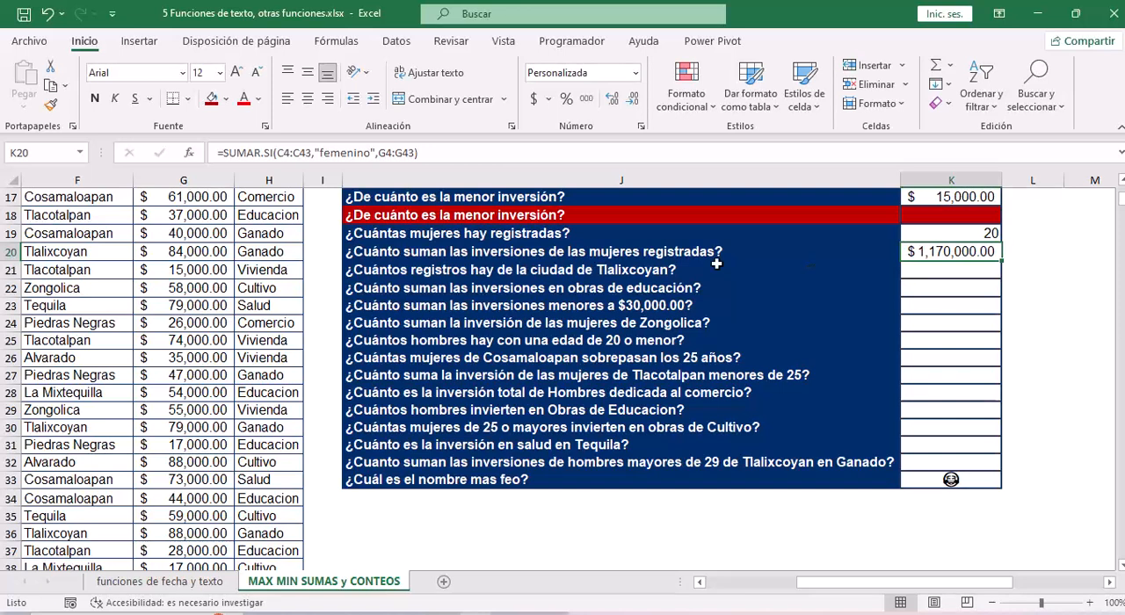
left_click(650, 271)
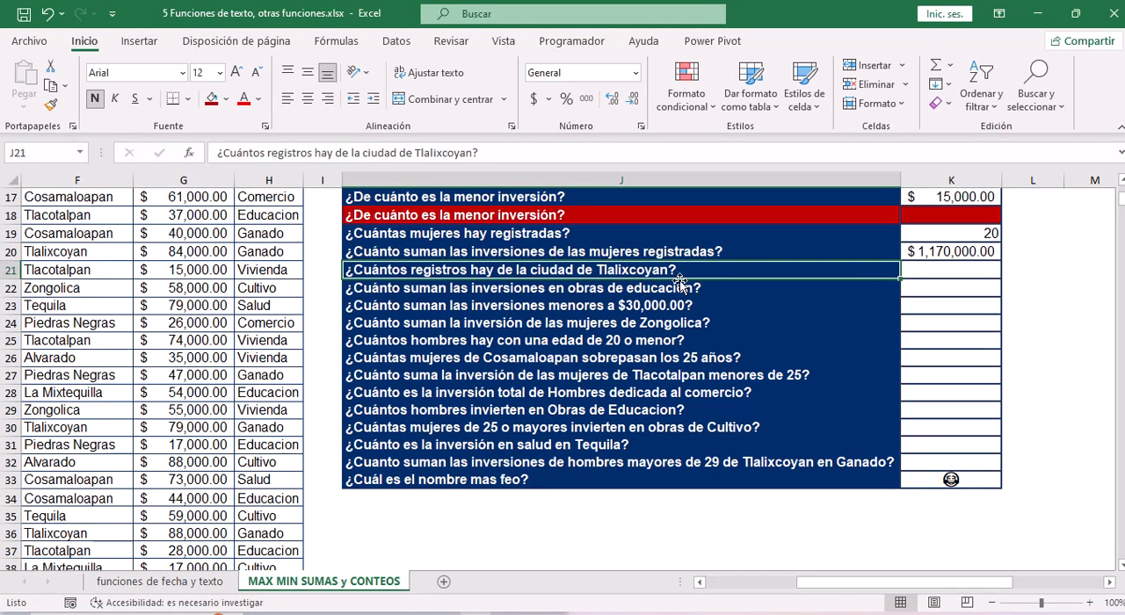
left_click(934, 273)
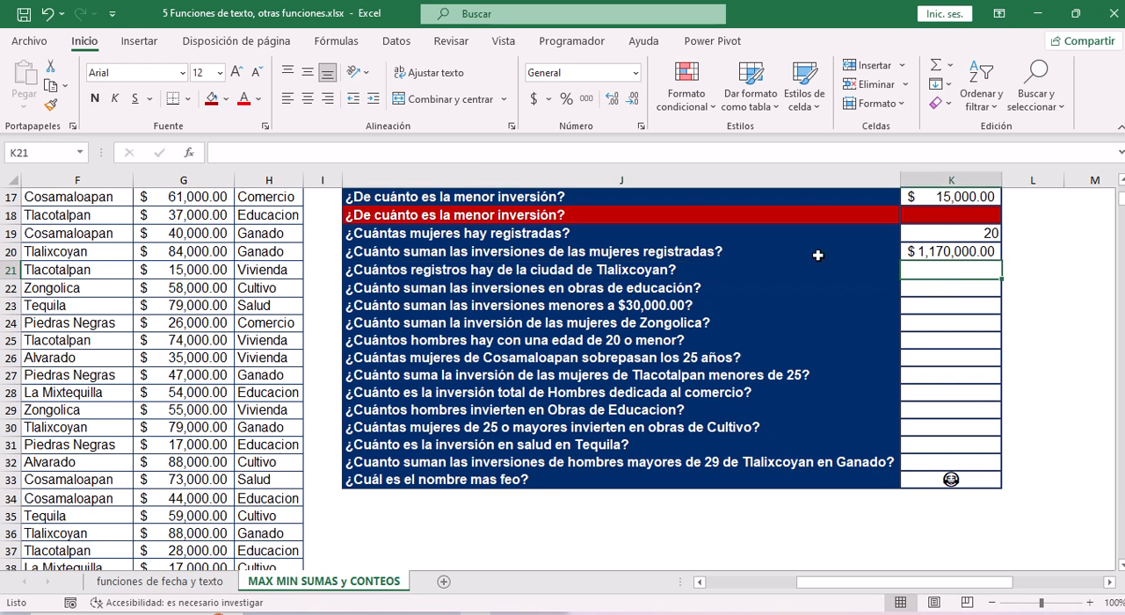
left_click(351, 154)
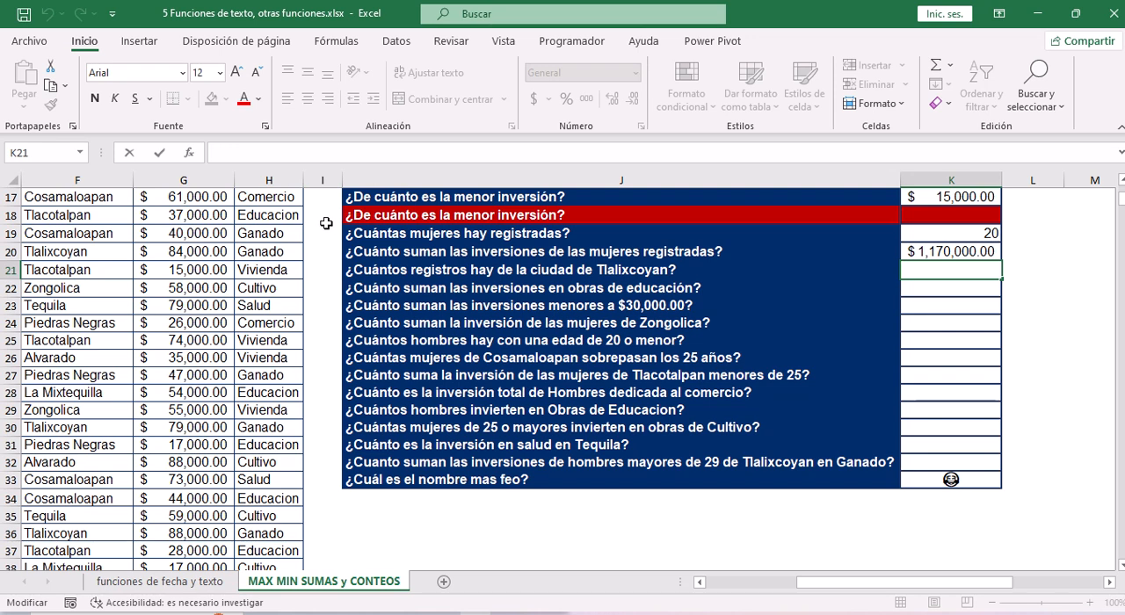
type("=")
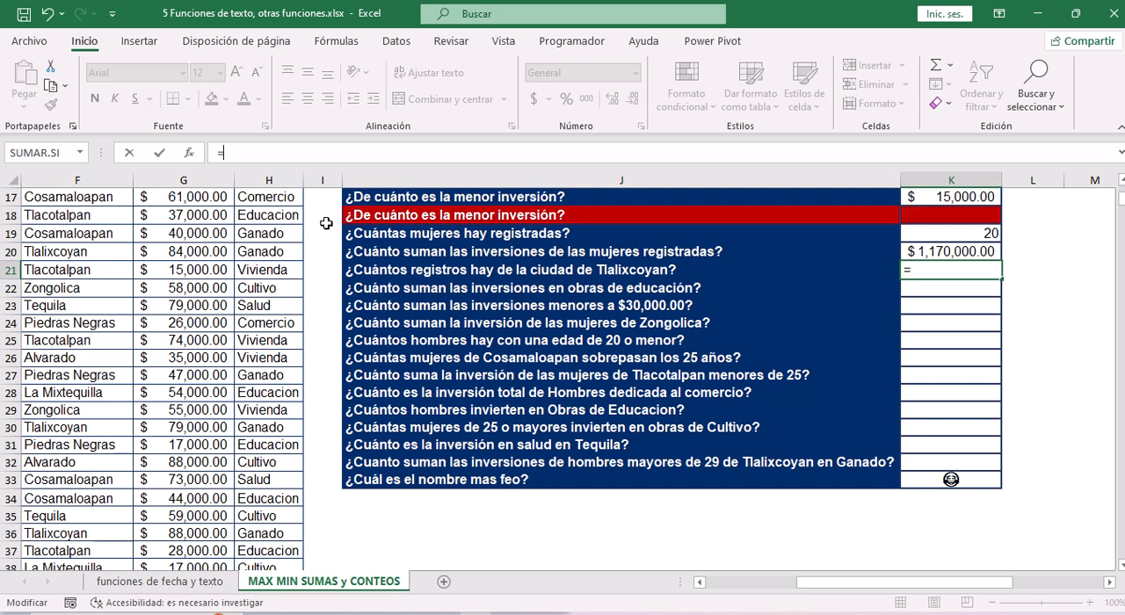
type("con")
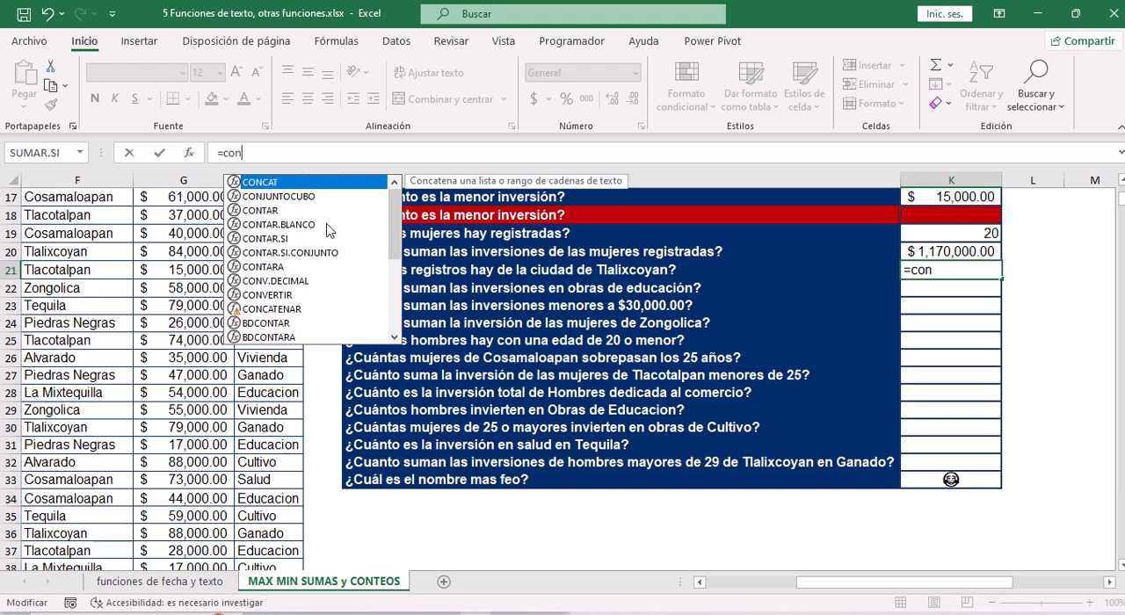
key("Down")
key("Down")
key("Down")
key("Down")
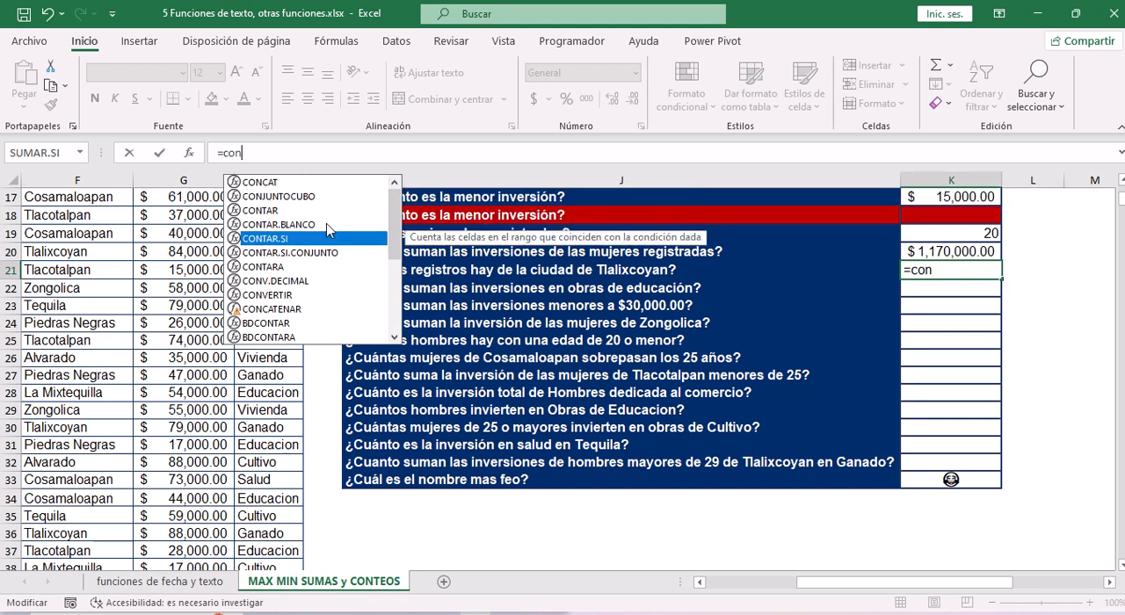
key("Tab")
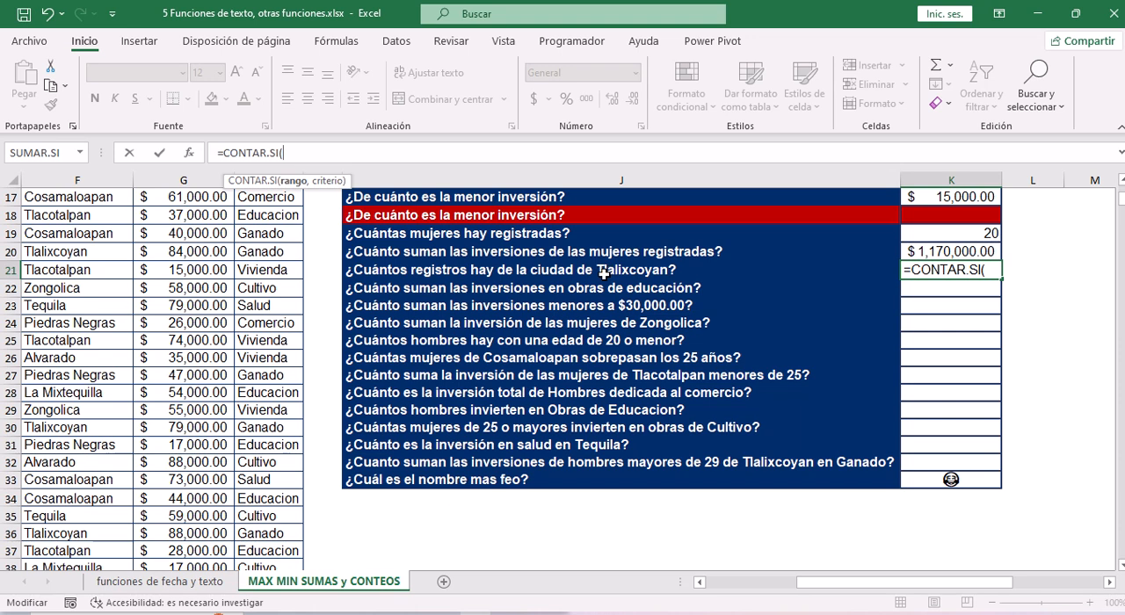
Set the rango argument of CONTAR.SI to the ciudad values F4:F43.
left_click(90, 234)
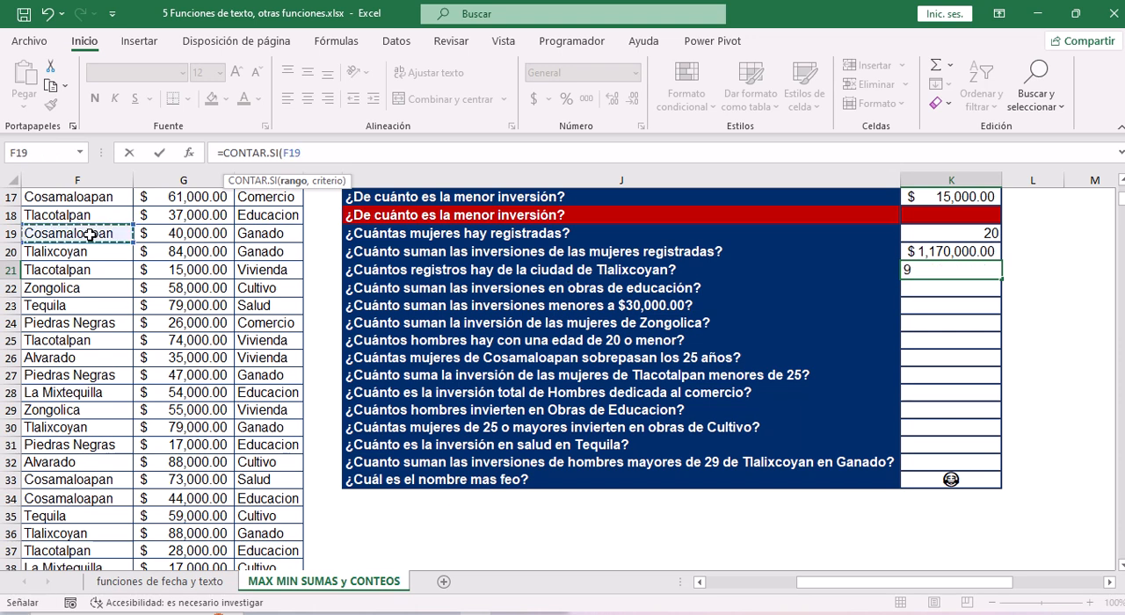
key("ctrl+Up")
key("Down")
key("ctrl+shift+Down")
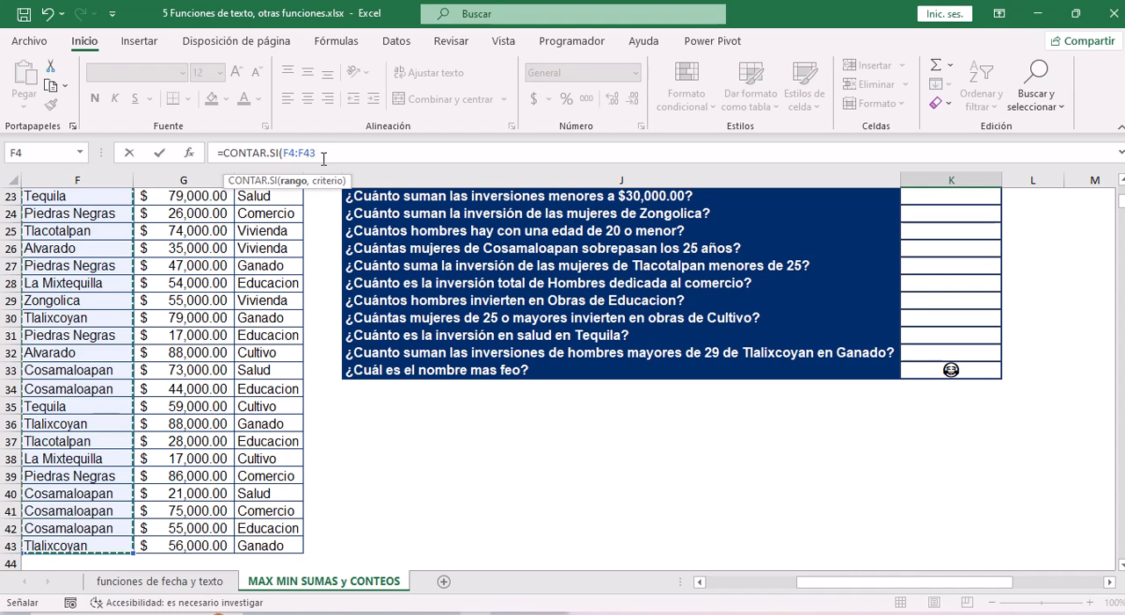
type(",")
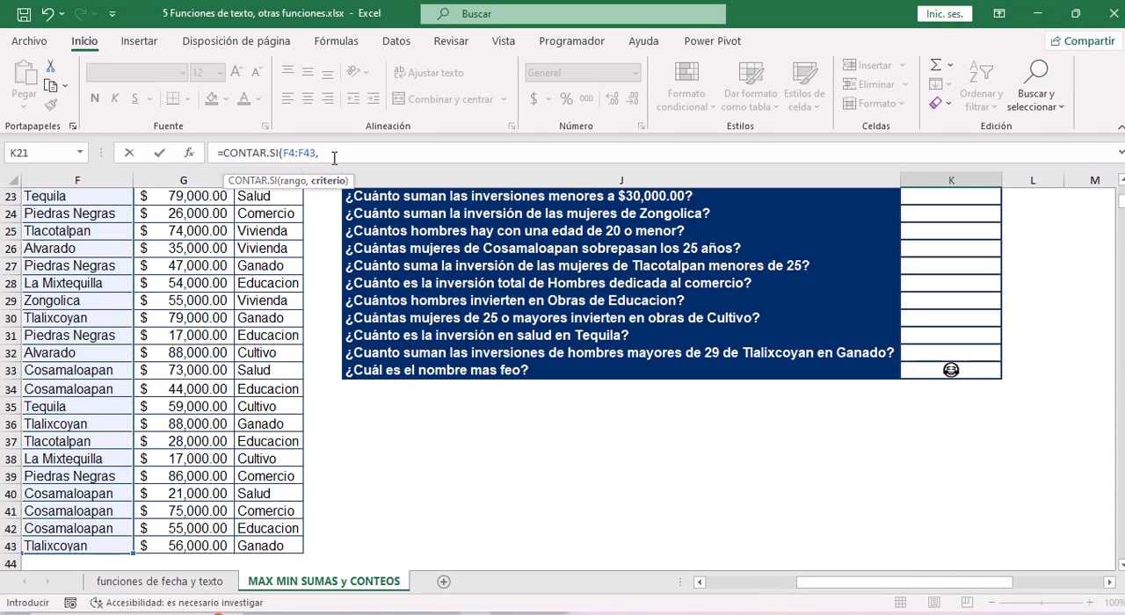
Enter "Tlalixcoyan" as the criterio of CONTAR.SI, close the formula and accept it in K21.
scroll(773, 231, "up", 1)
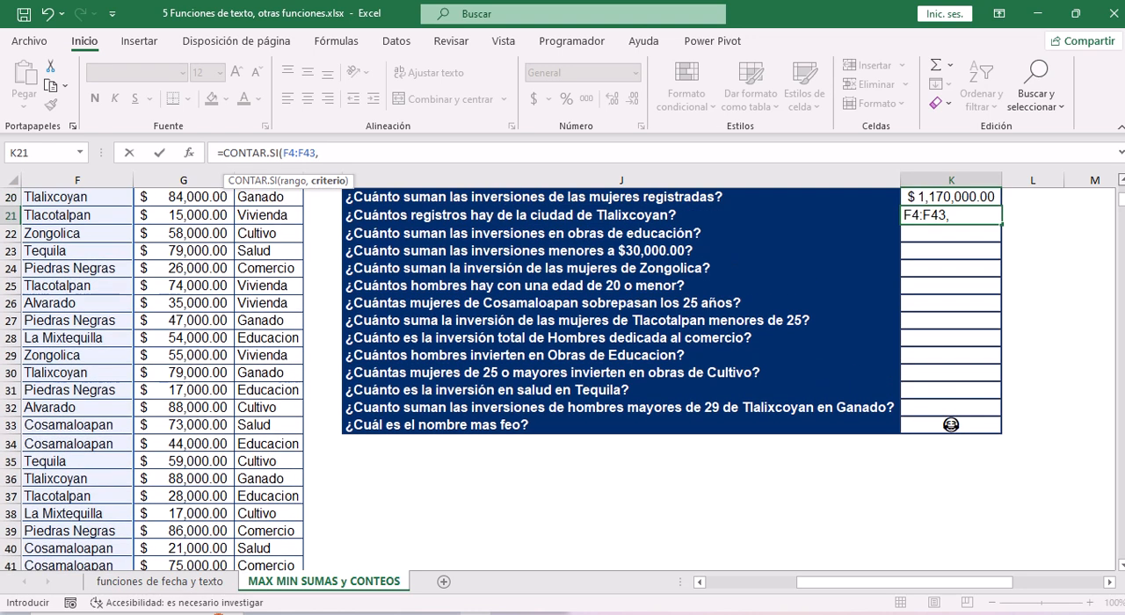
scroll(773, 232, "up", 1)
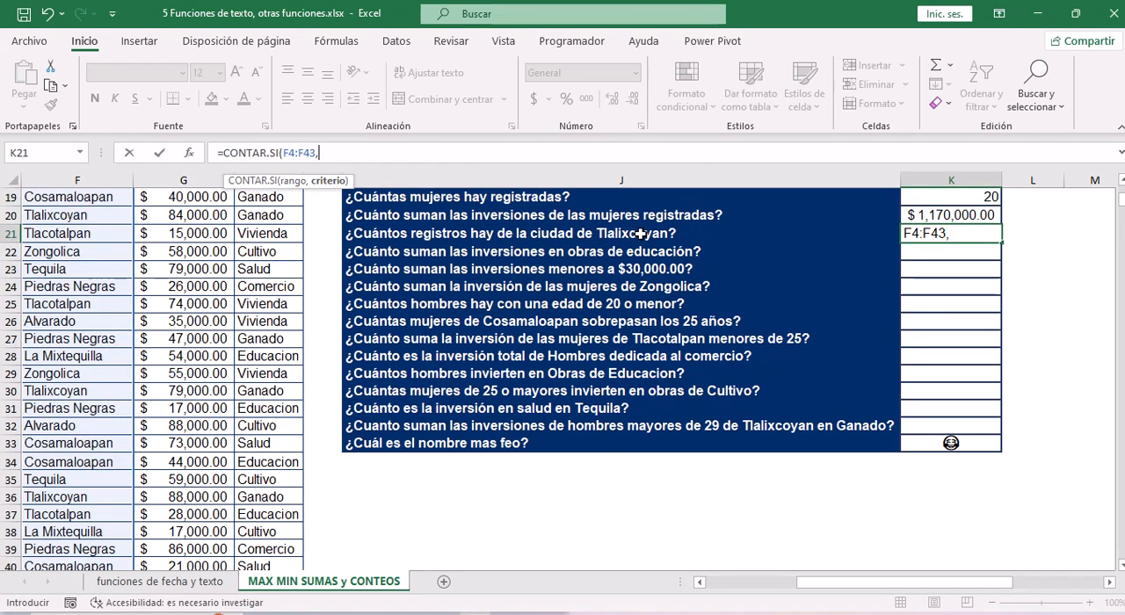
type("\"Tla")
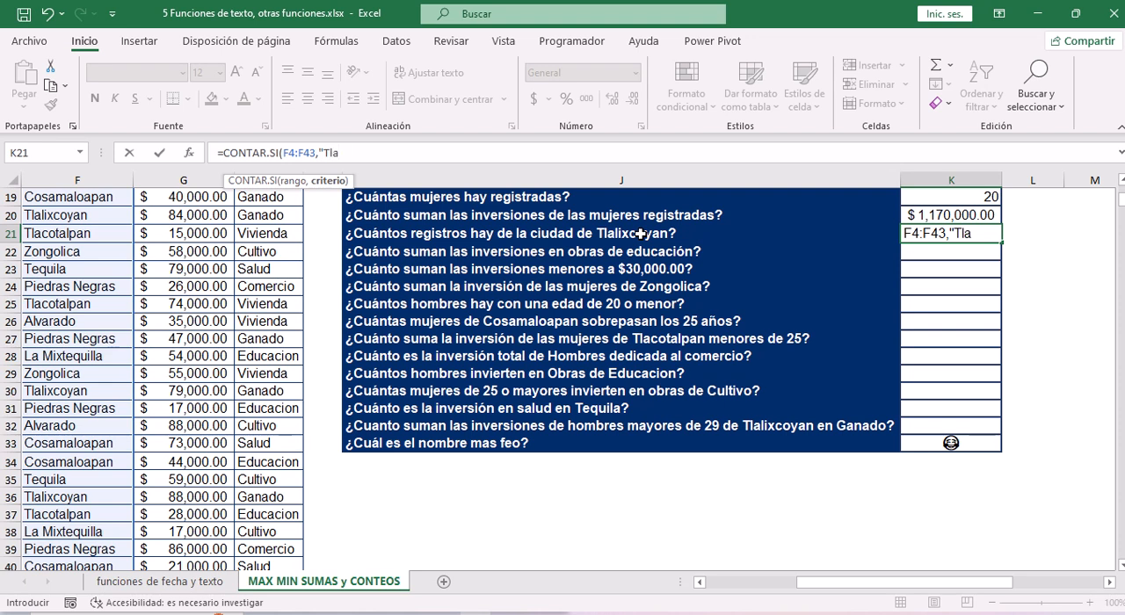
type("lixcoyan\"")
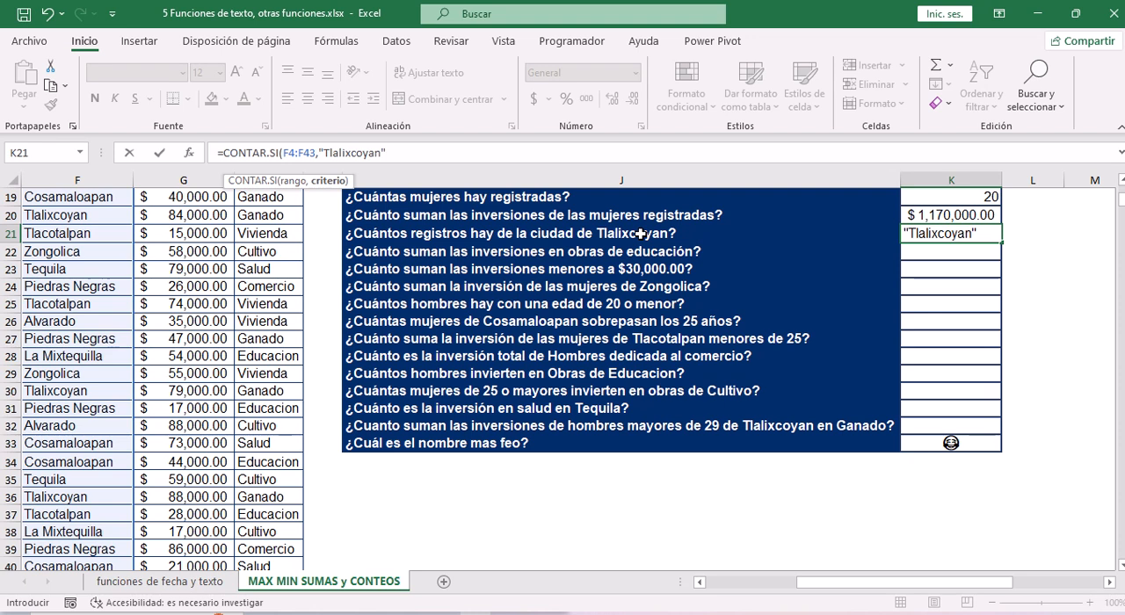
type(")")
key("Return")
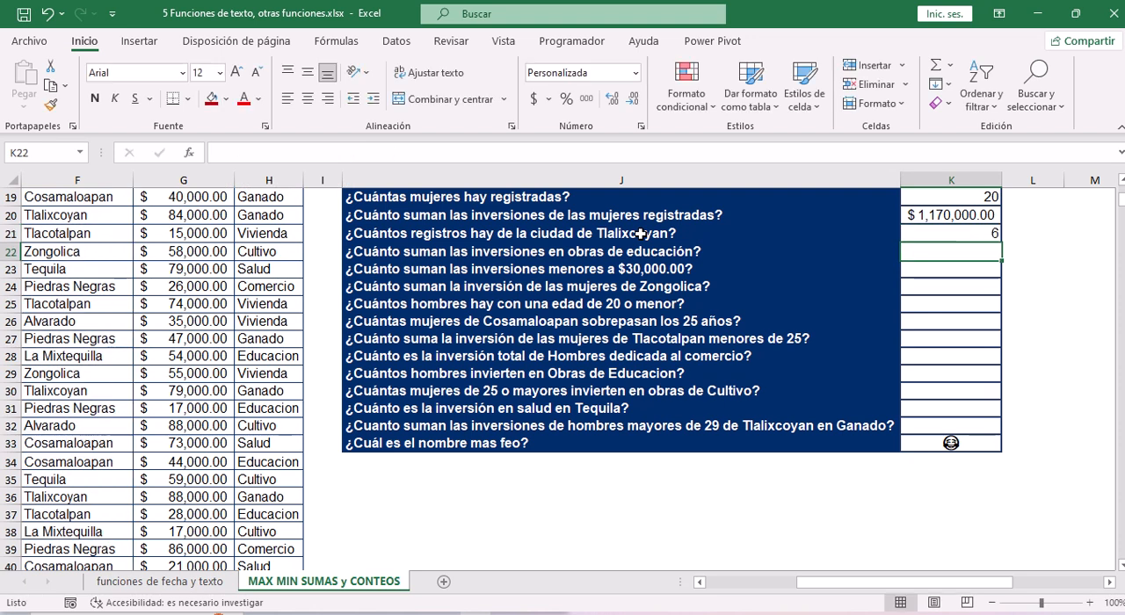
left_click(912, 233)
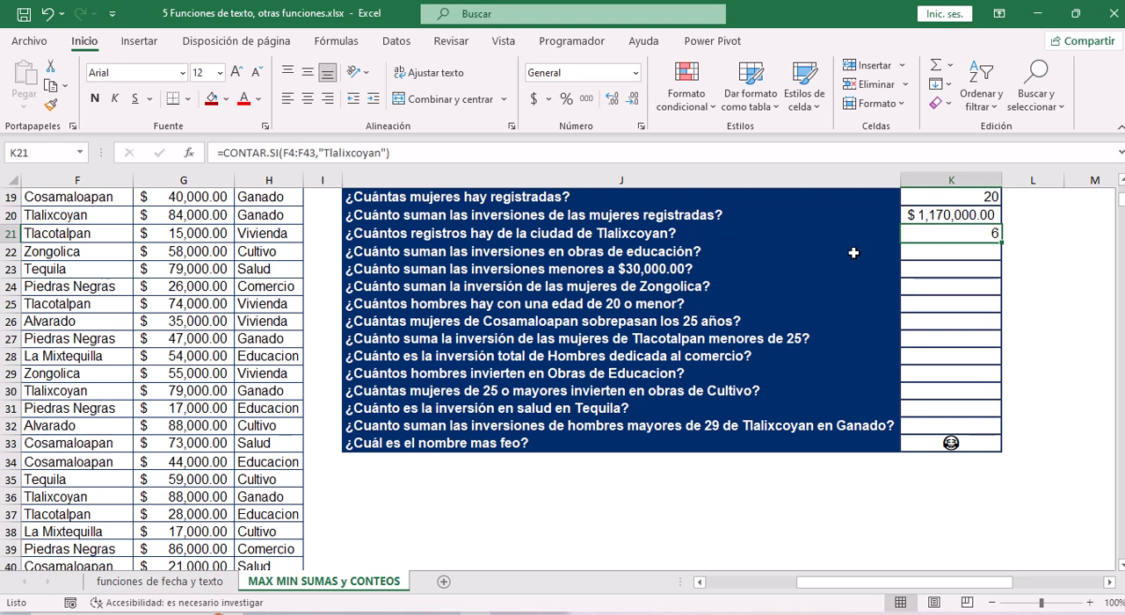
Start a SUMAR.SI formula in K22, the answer cell for "¿Cuánto suman las inversiones en obras de educación?".
left_click(571, 252)
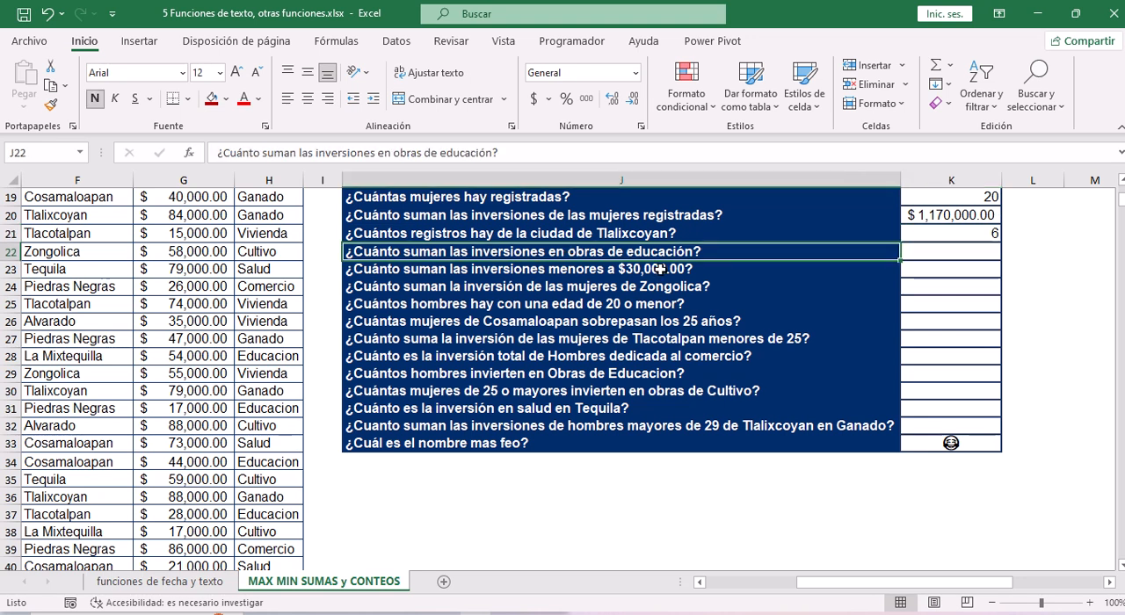
left_click(976, 252)
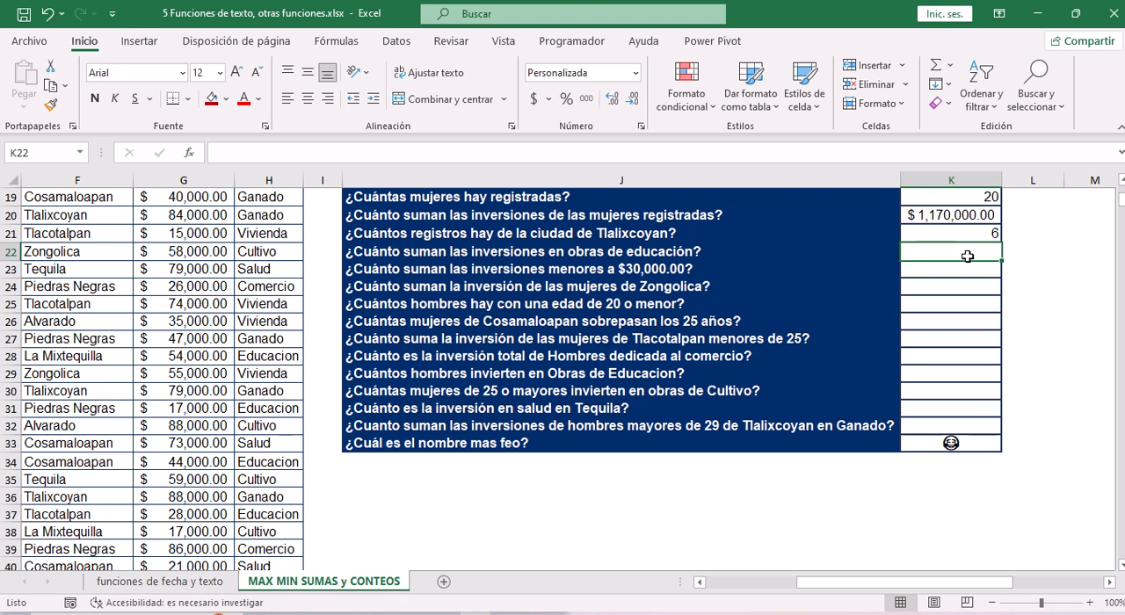
left_click(524, 151)
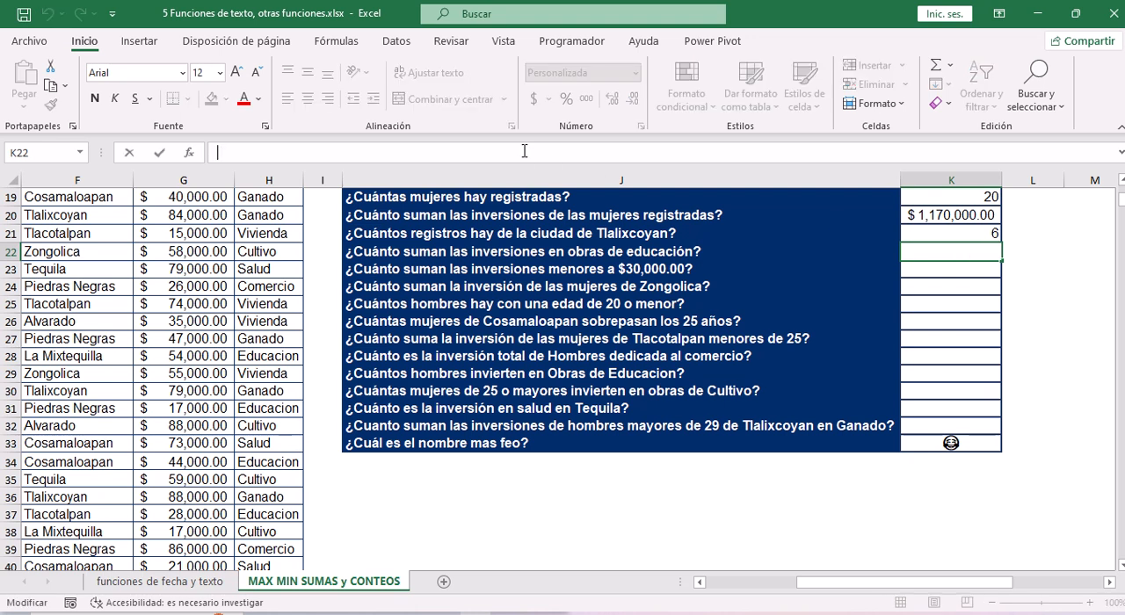
type("=")
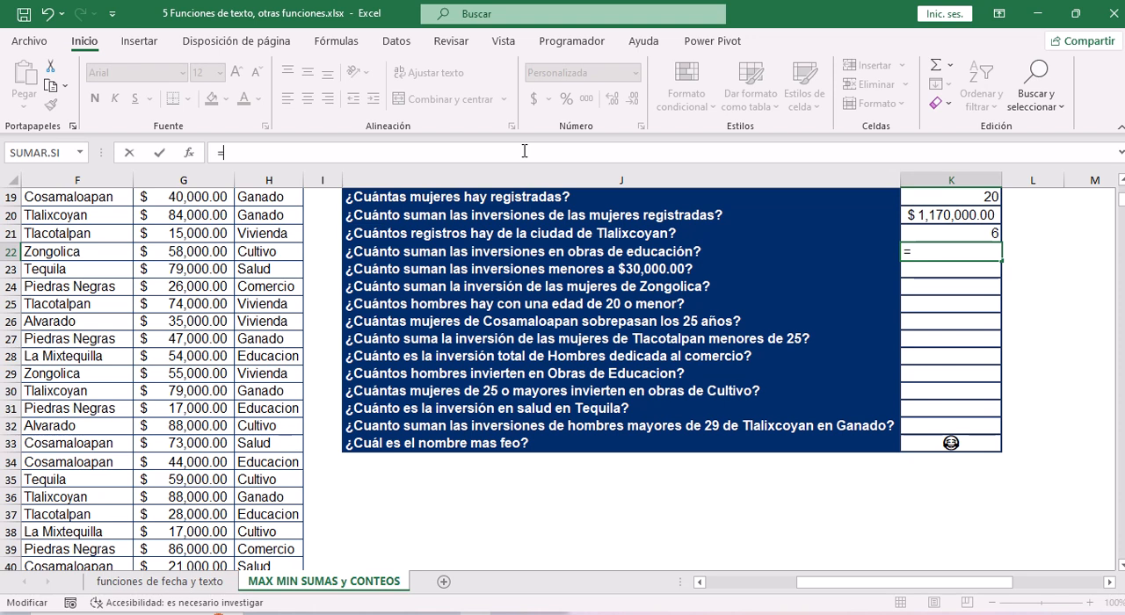
type("sum")
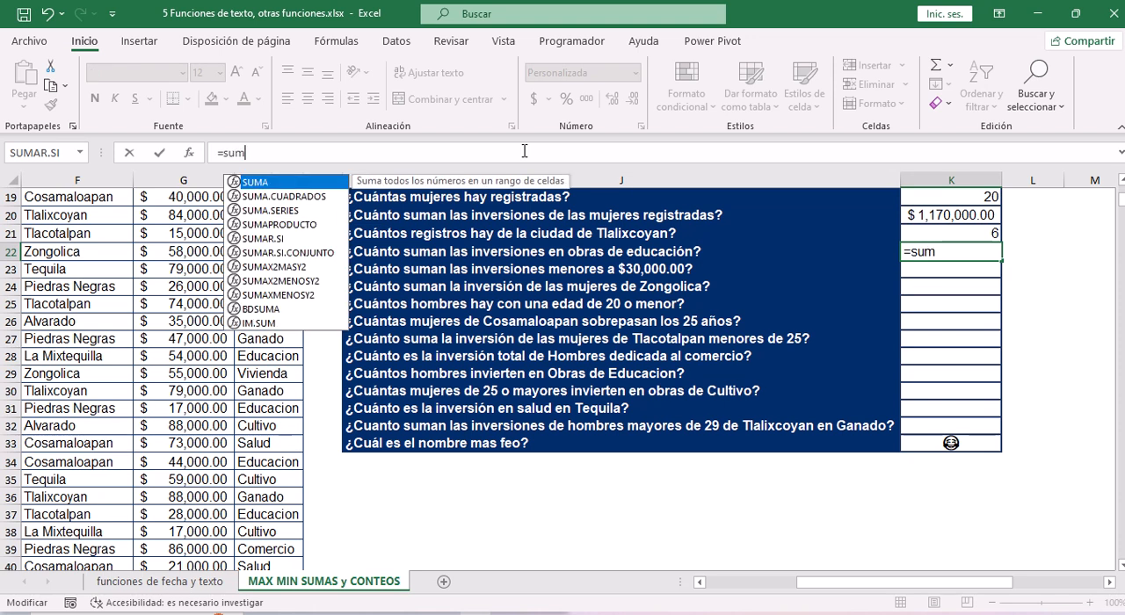
key("Down")
key("Down")
key("Down")
key("Down")
key("Tab")
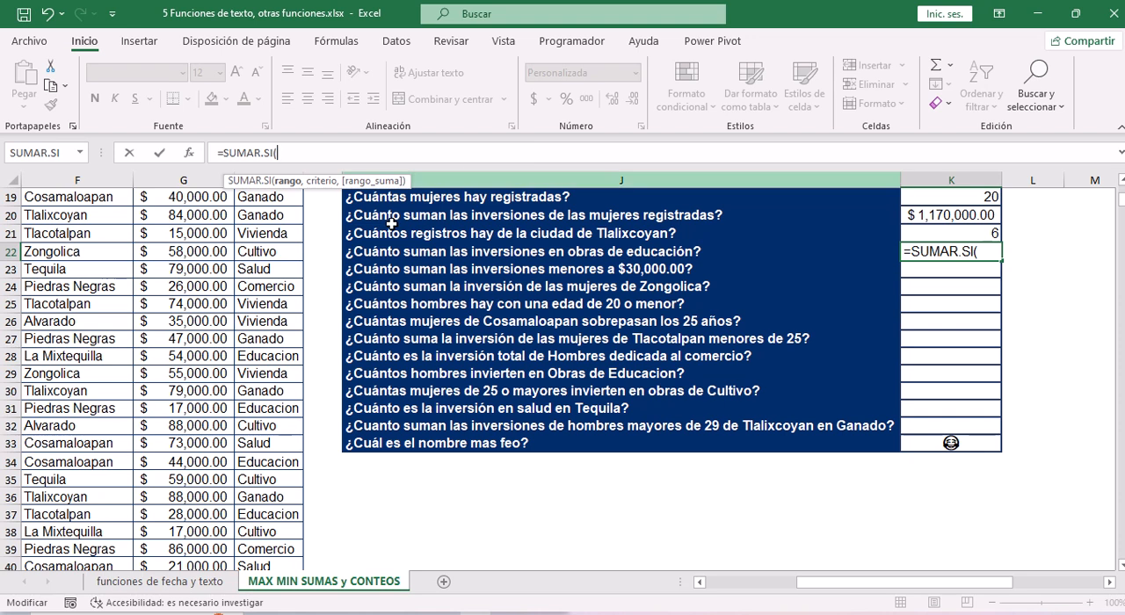
Set the rango argument of SUMAR.SI to the Obra values H4:H43.
left_click(75, 268)
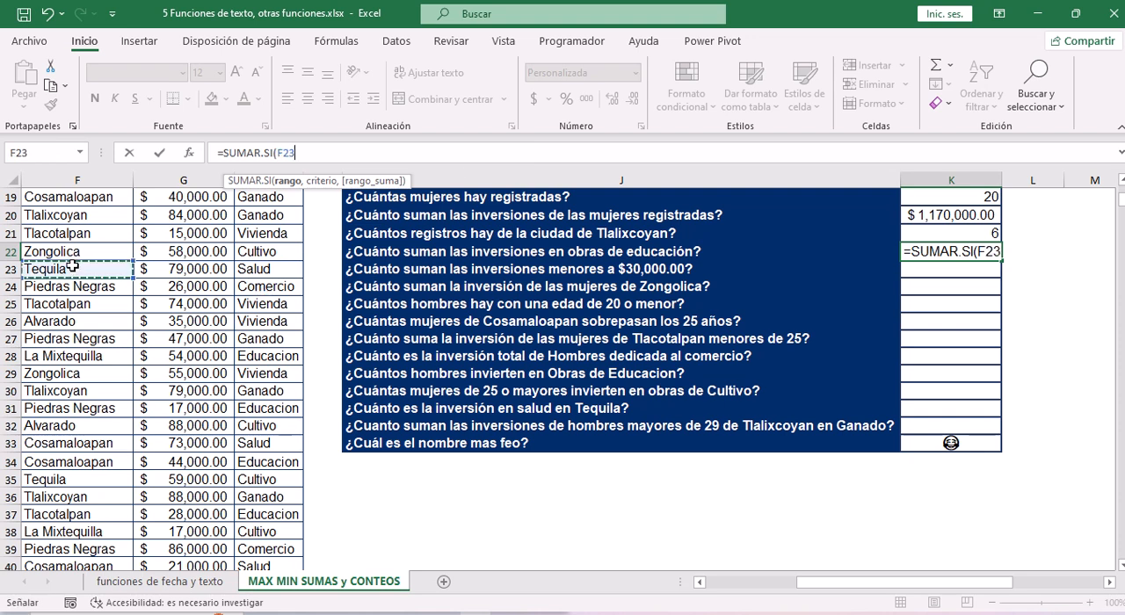
key("Right")
key("Right")
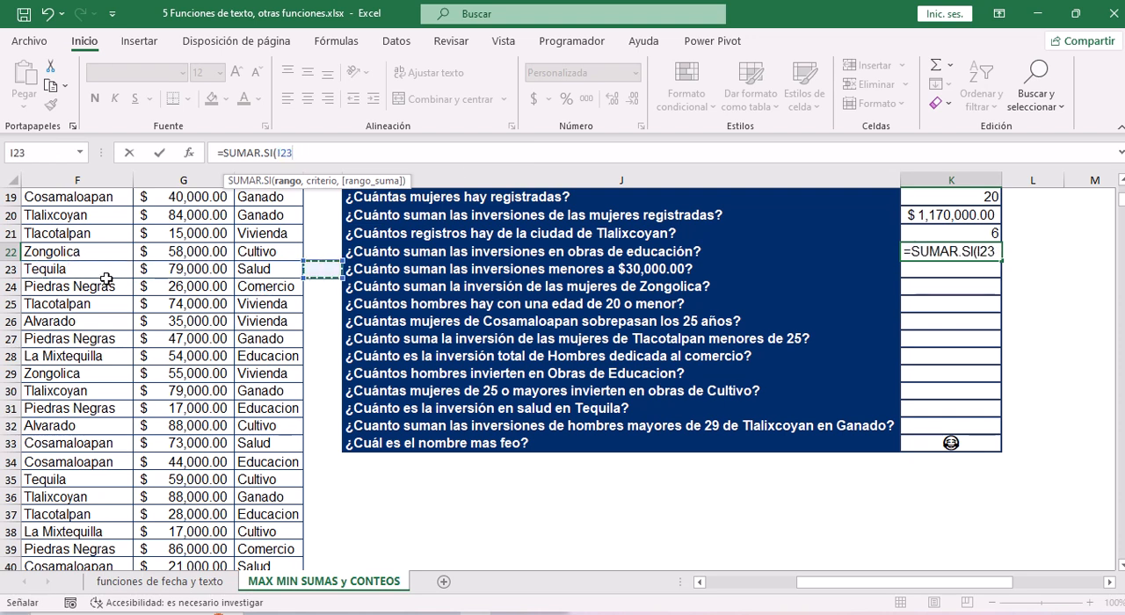
key("ctrl+Up")
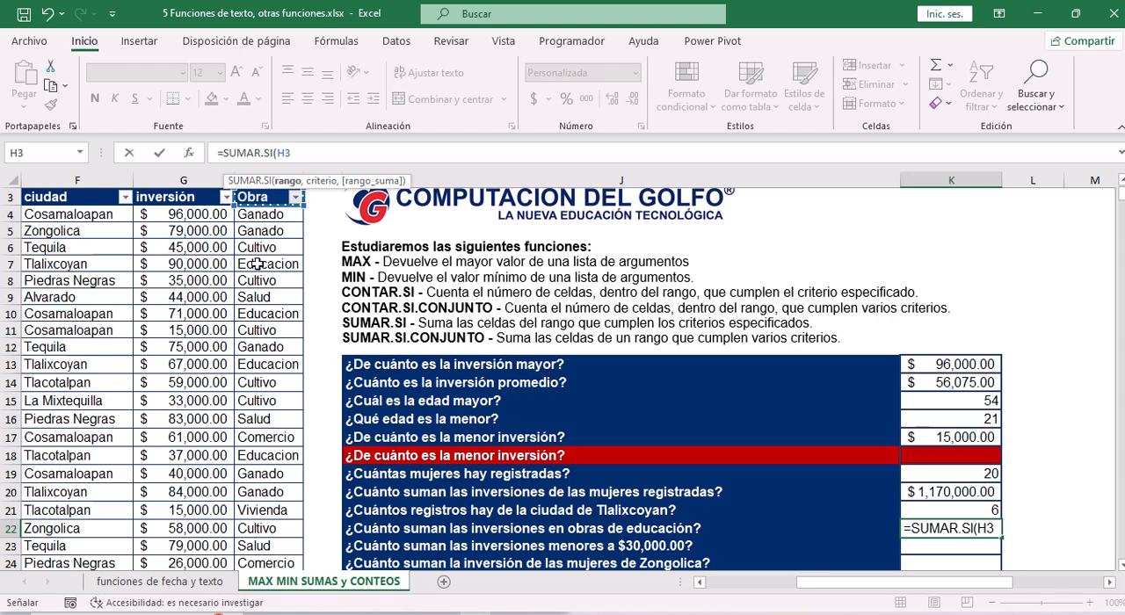
key("Down")
key("ctrl+shift+Down")
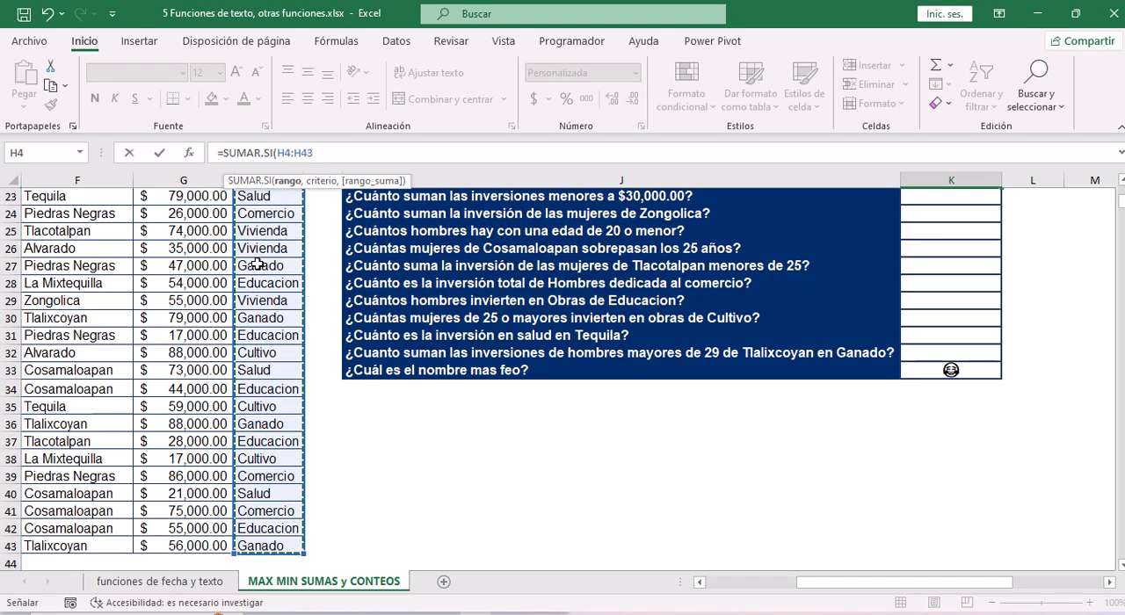
type(",")
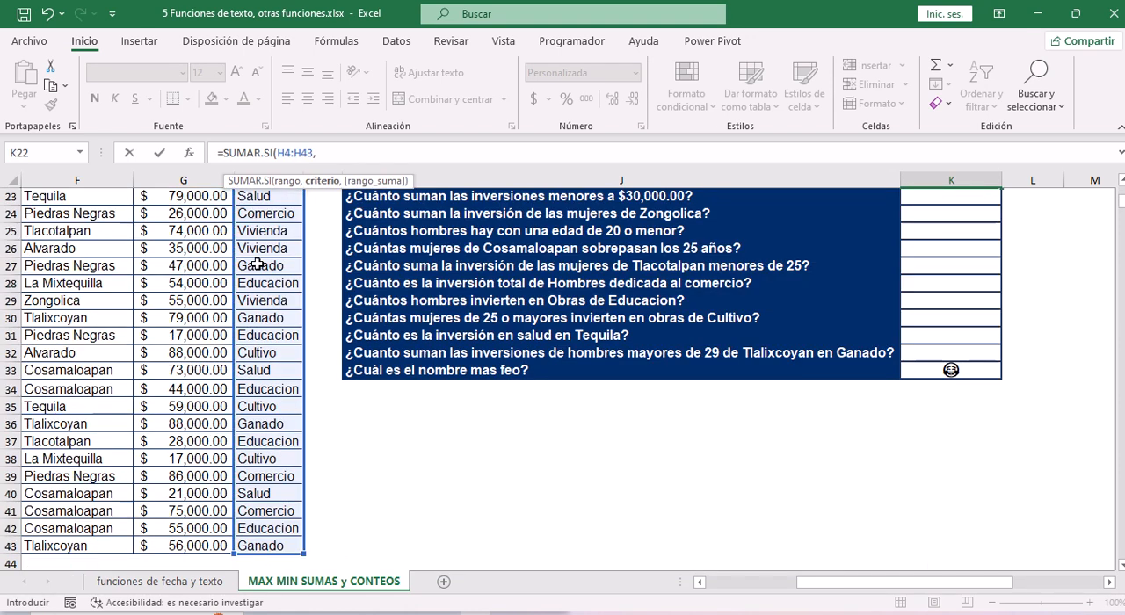
type("\"Educacion\"")
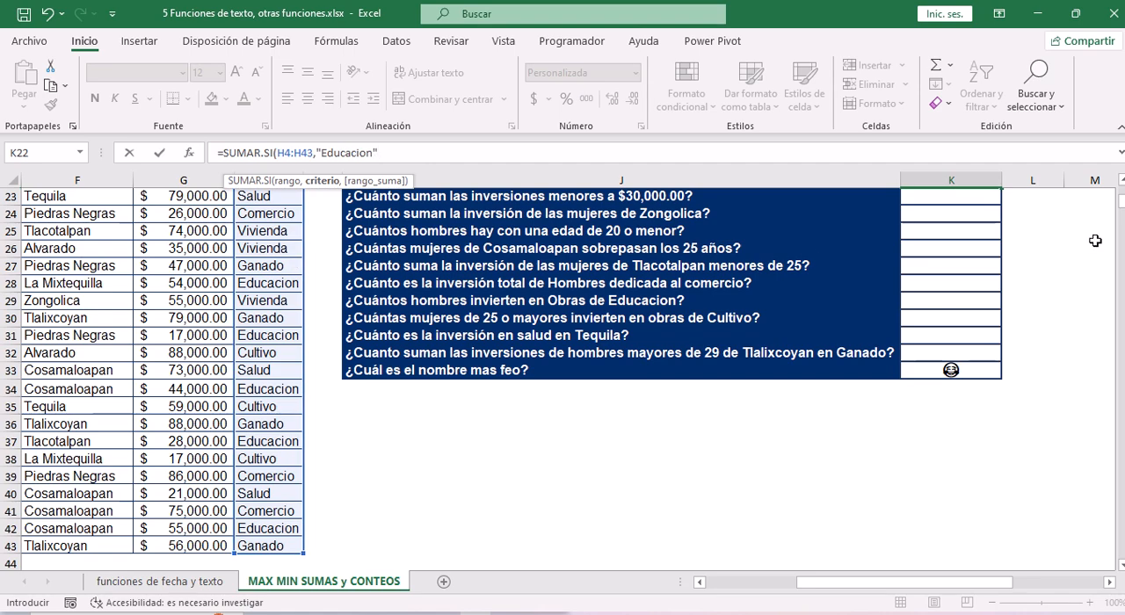
Set the rango_suma argument of the SUMAR.SI formula in K22 to the inversión values G4:G43, close the formula and accept it.
left_click(1122, 181)
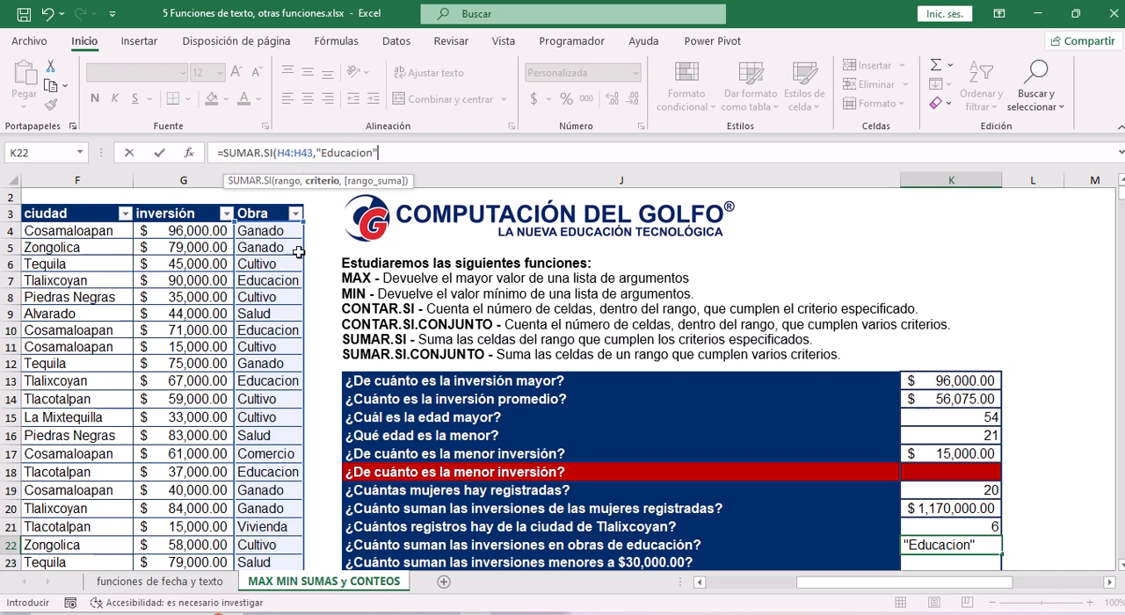
type(",")
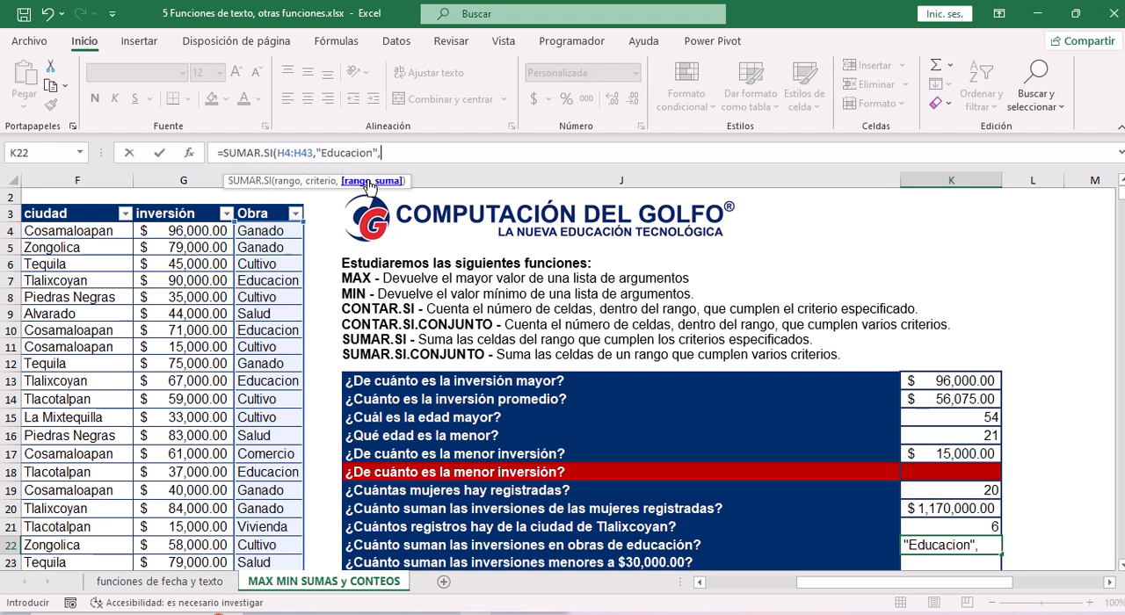
left_click(185, 231)
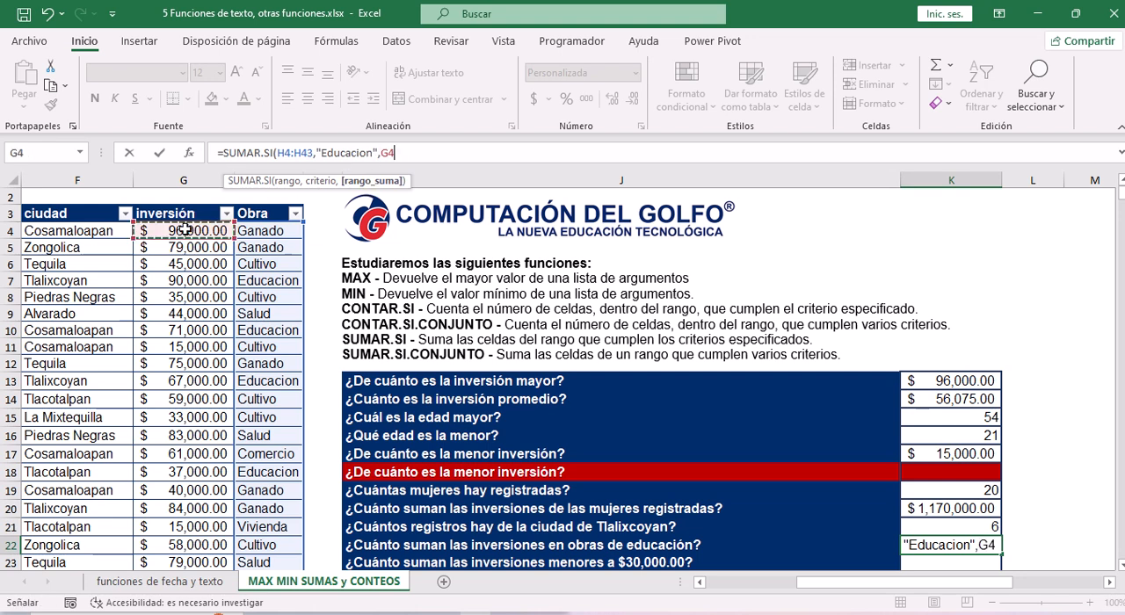
key("ctrl+shift+Down")
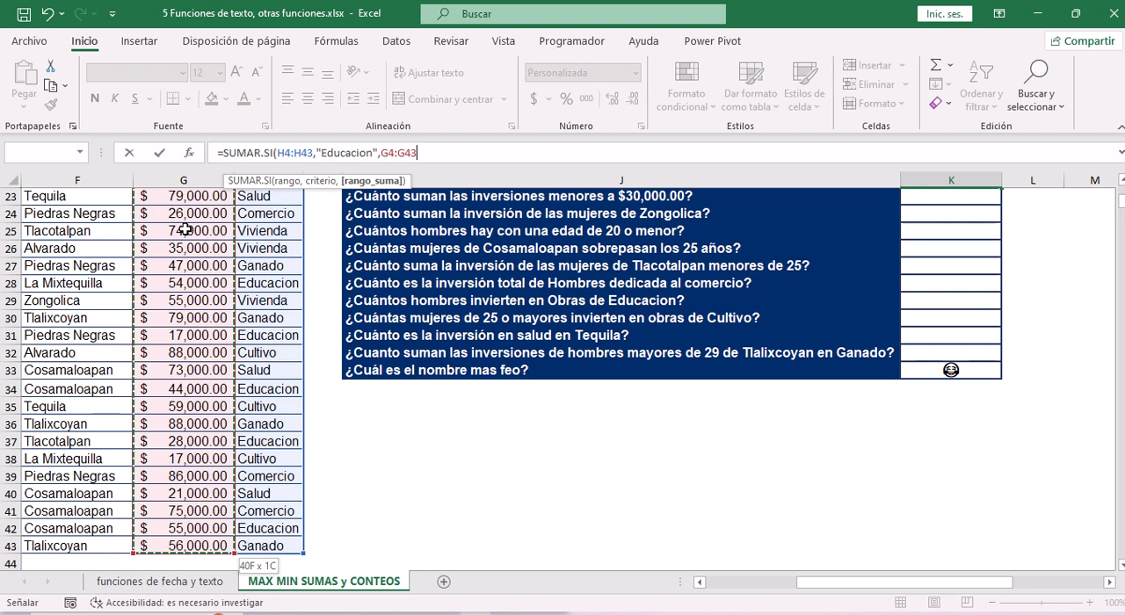
type(")")
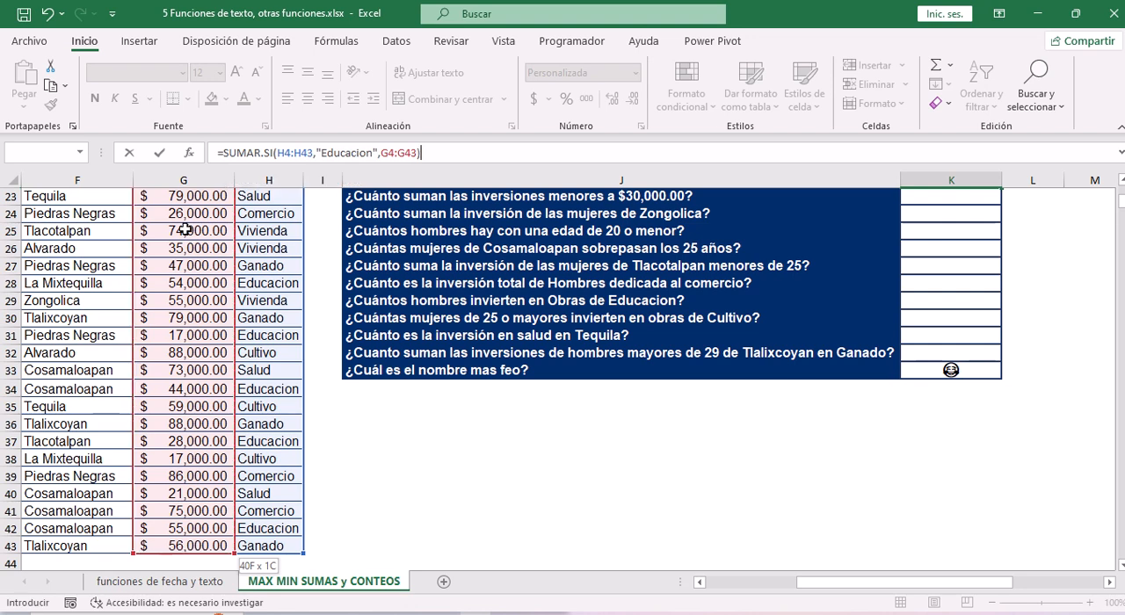
key("ctrl+Return")
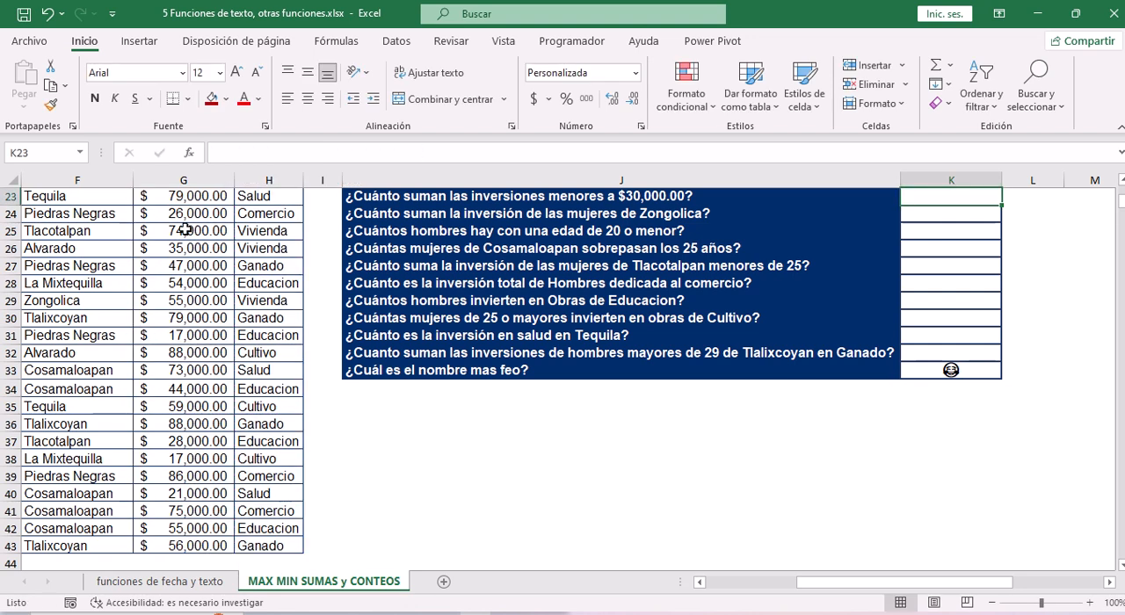
Start a SUMAR.SI formula in K23, the answer cell for "¿Cuánto suman las inversiones menores a $30,000.00?".
scroll(185, 230, "up", 1)
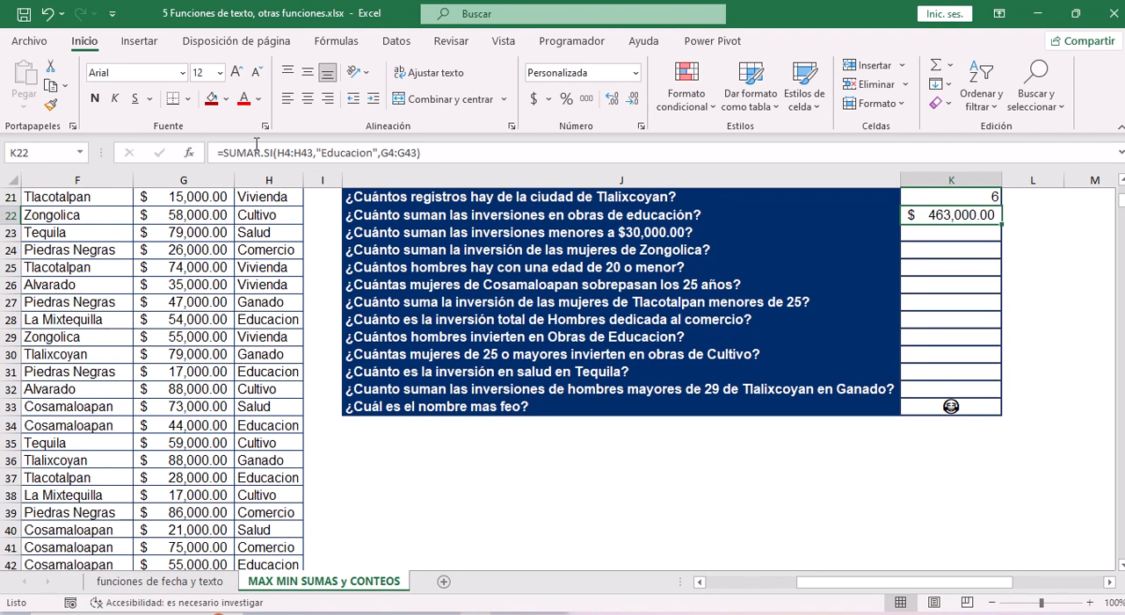
left_click(595, 233)
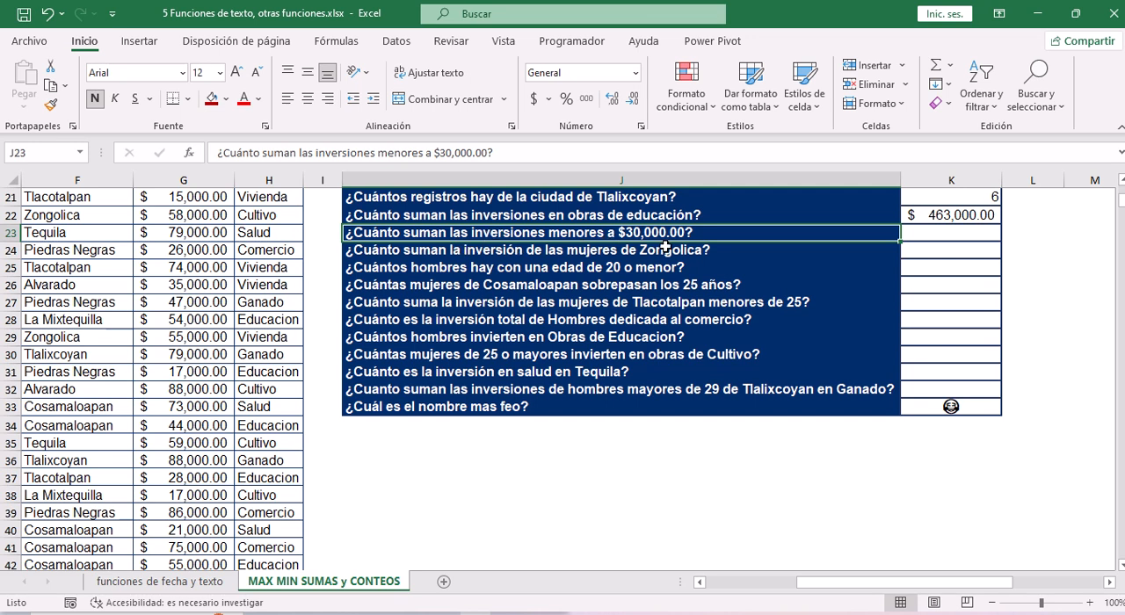
left_click(940, 234)
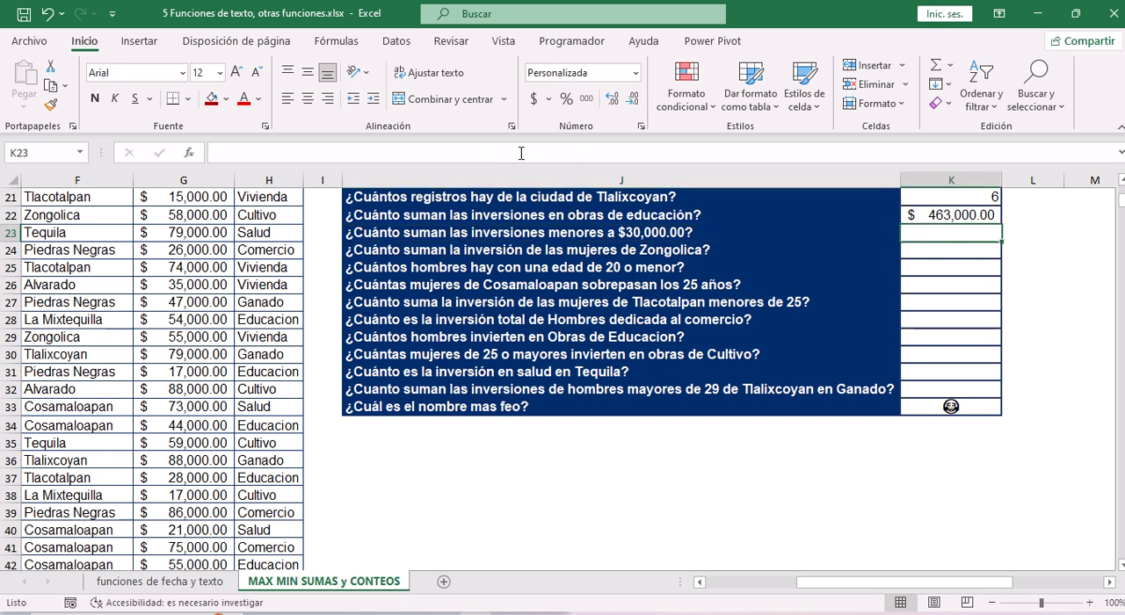
type("=")
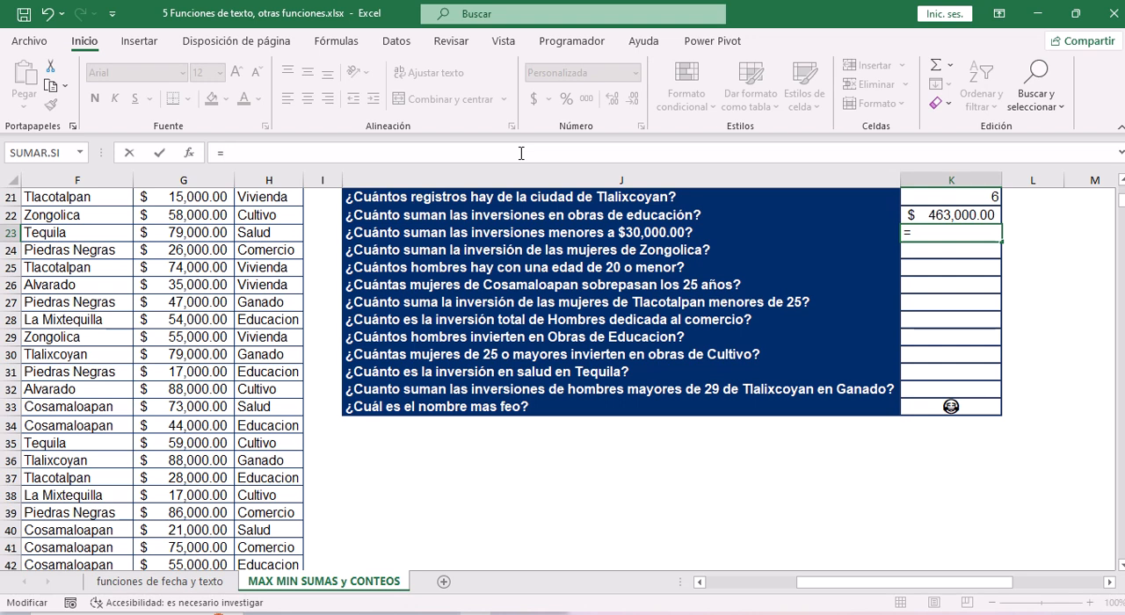
type("suma")
key("Down")
key("Down")
key("Down")
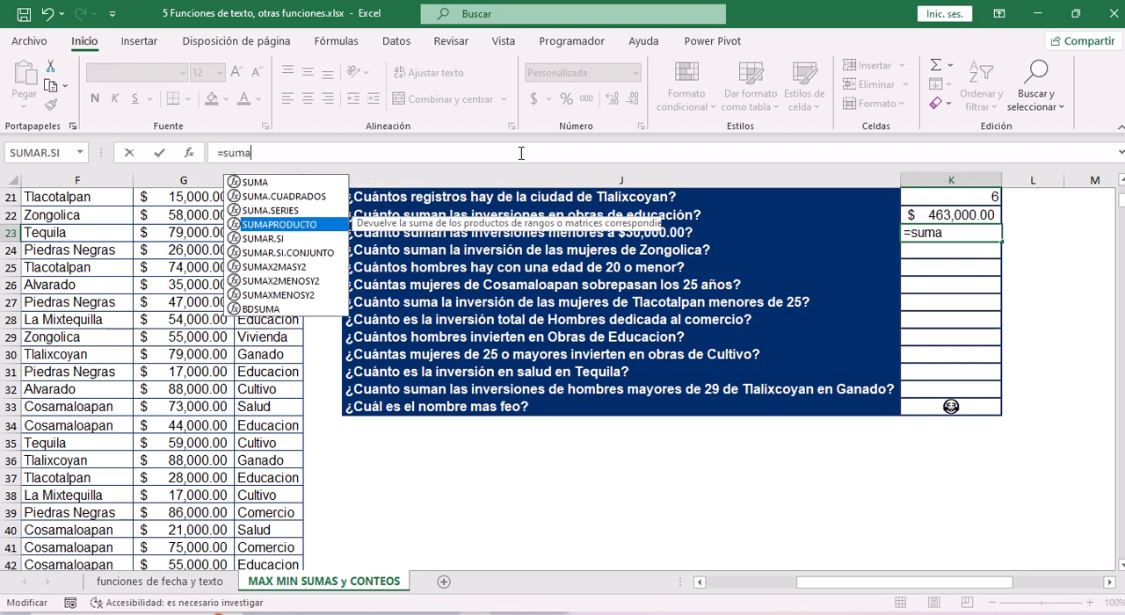
key("Down")
key("Tab")
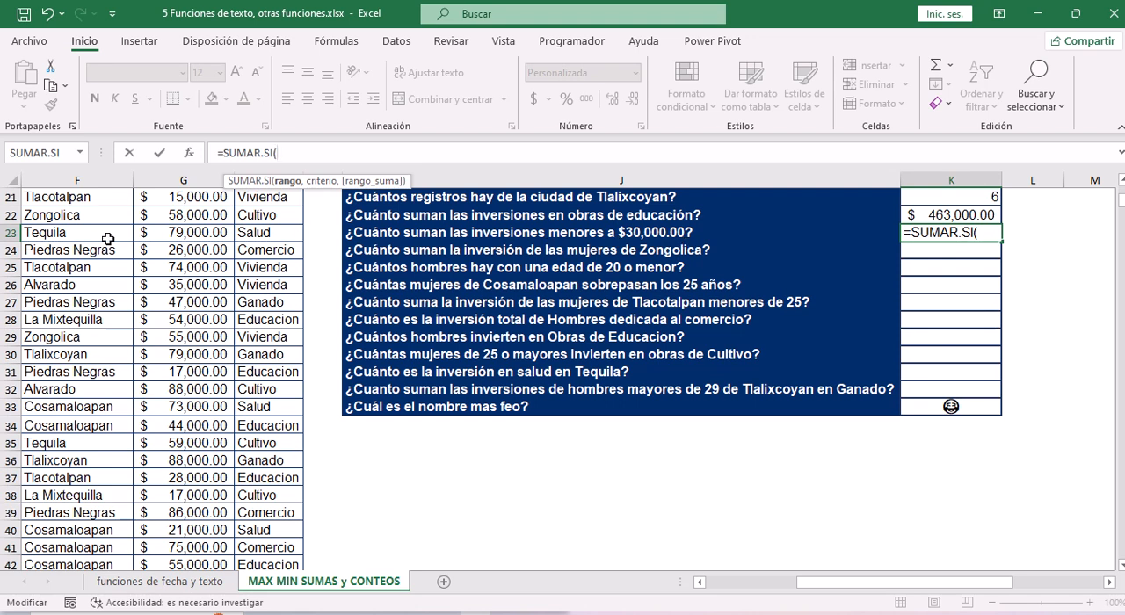
Set the rango argument of the SUMAR.SI formula in K23 to the inversión values G4:G43.
left_click(216, 268)
key("ctrl+Up")
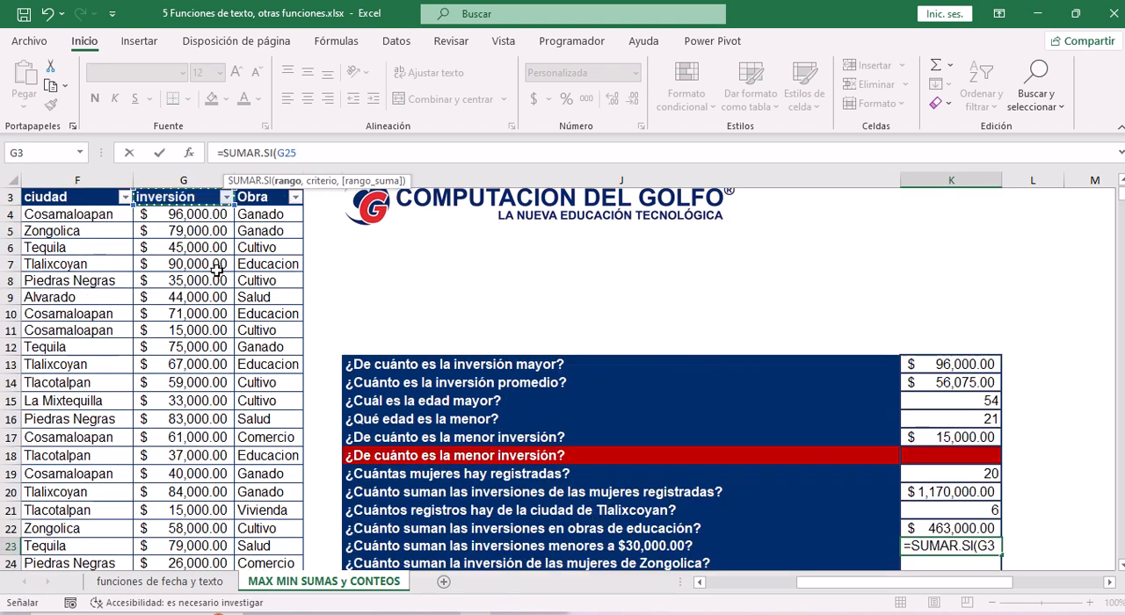
key("Down")
key("ctrl+shift+Down")
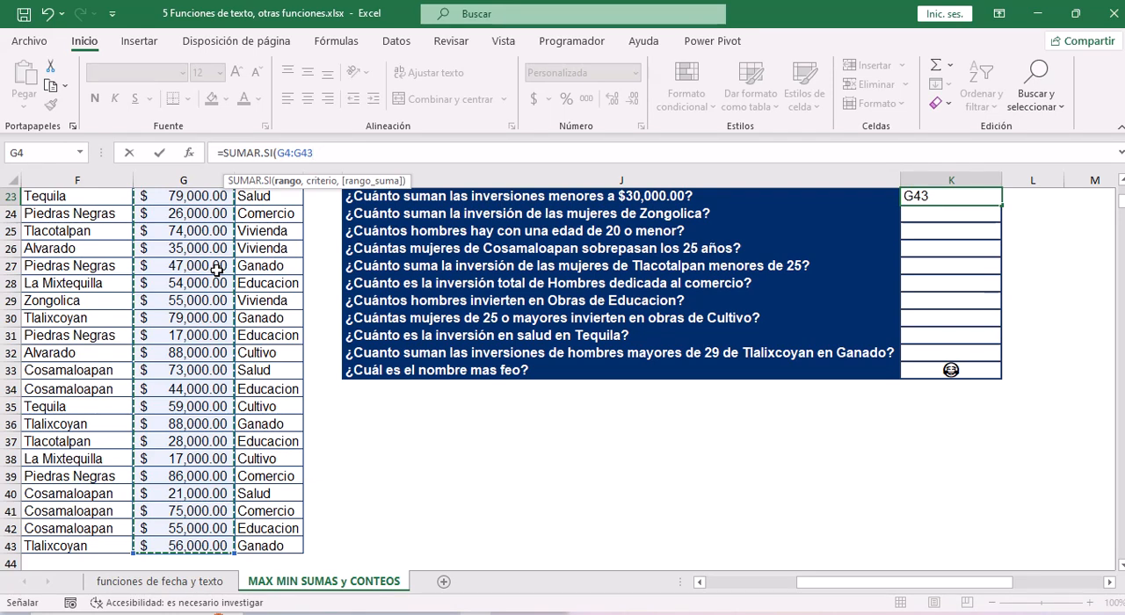
type(",")
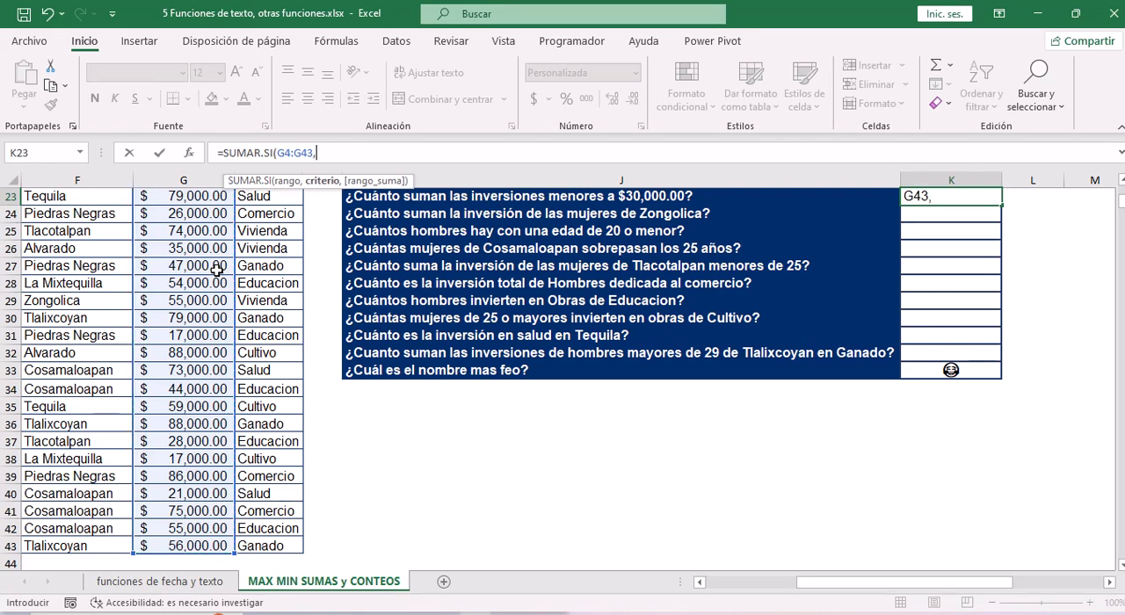
type("\"")
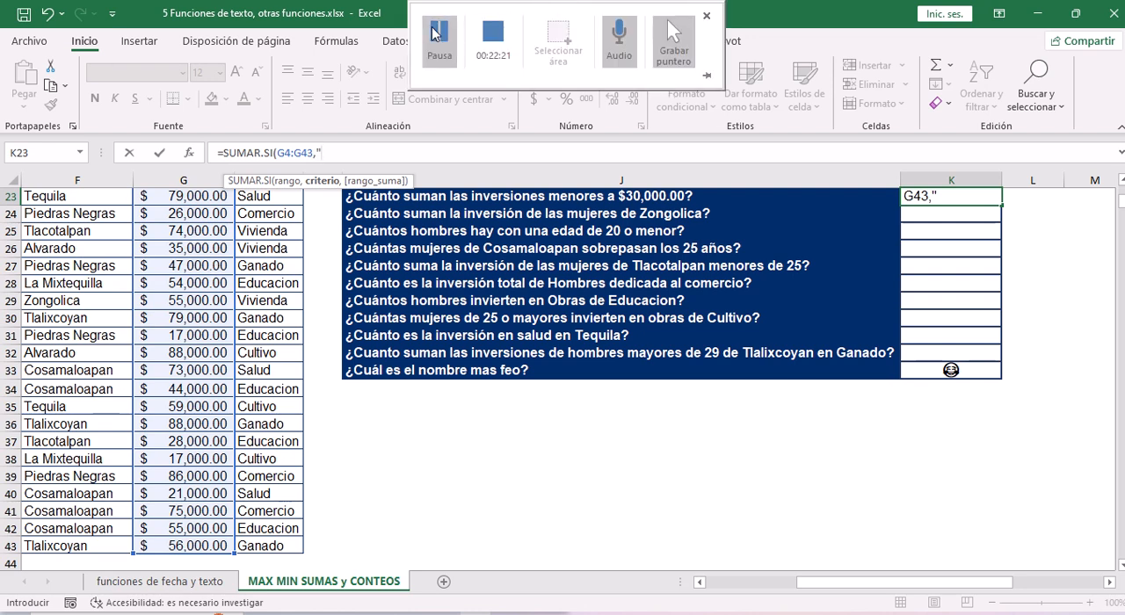
Enter "<30000" in quotation marks as the criterio argument of the SUMAR.SI formula in K23.
type("<")
left_click(325, 153)
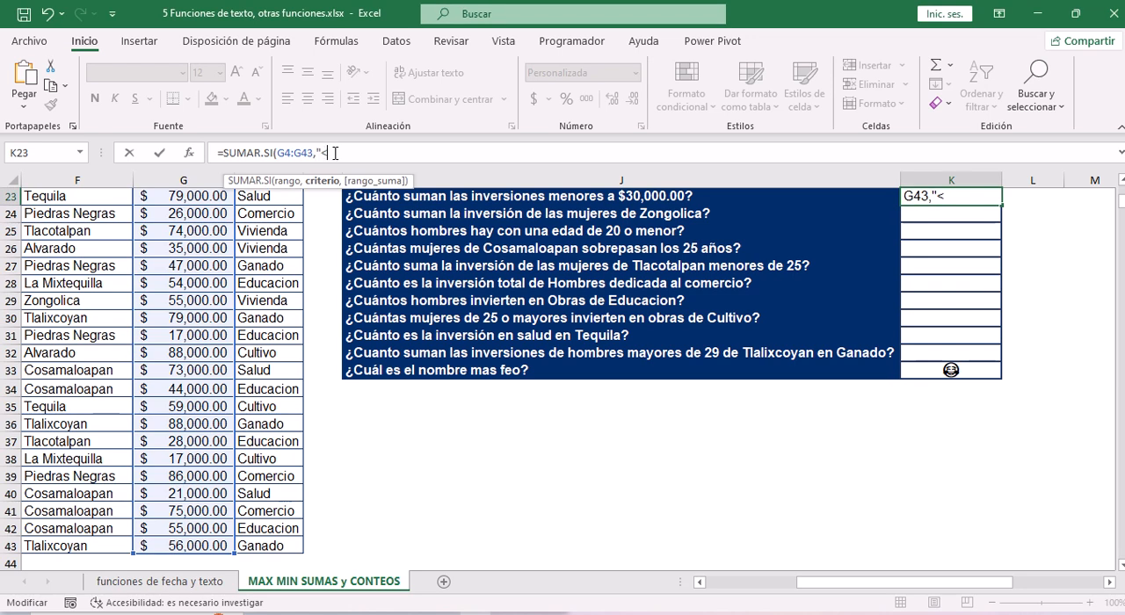
type("300000")
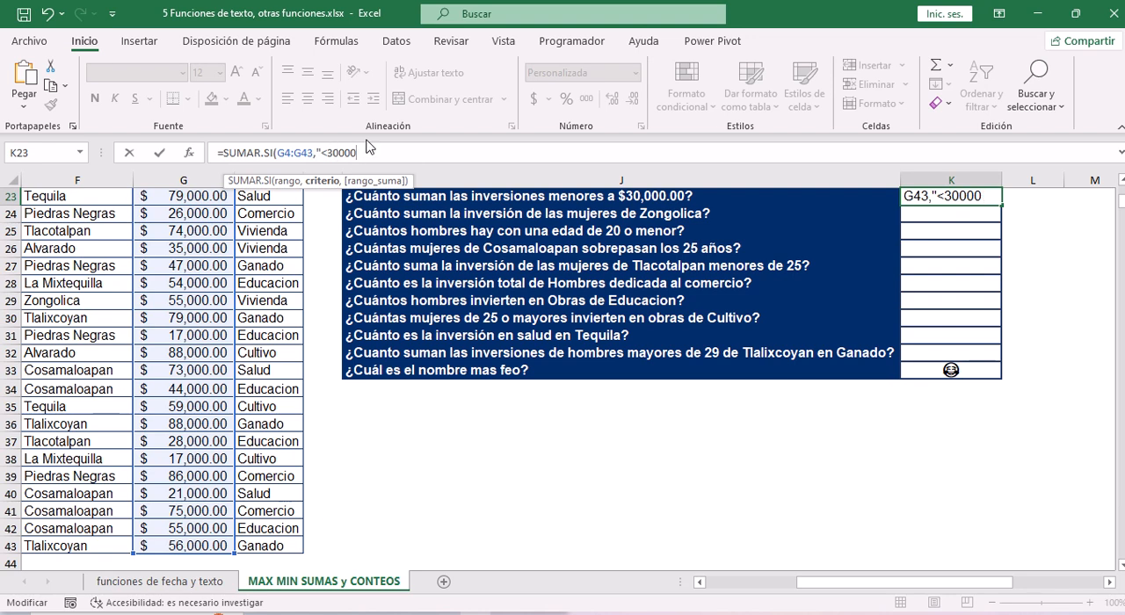
key("BackSpace")
type("\"")
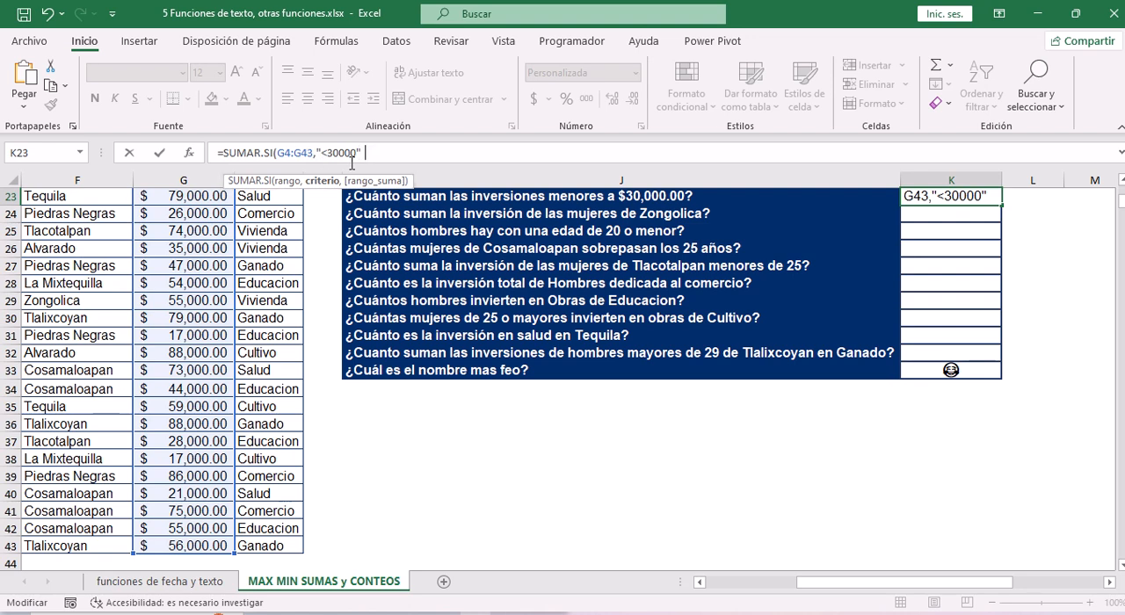
Close the SUMAR.SI formula in K23 and accept it.
type(")")
key("Return")
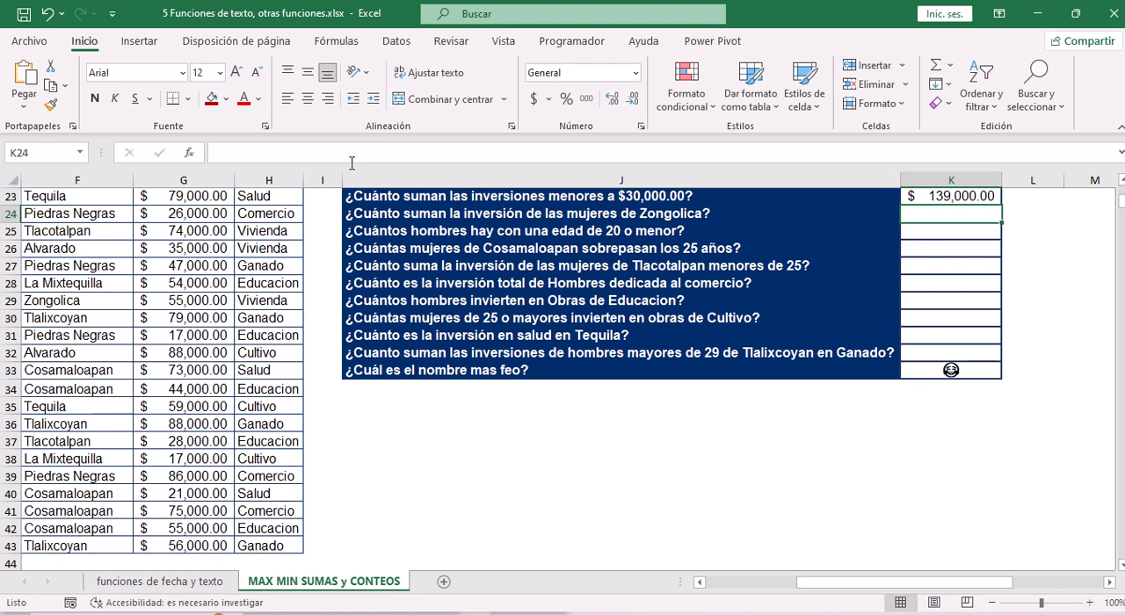
key("Up")
scroll(351, 162, "up", 2)
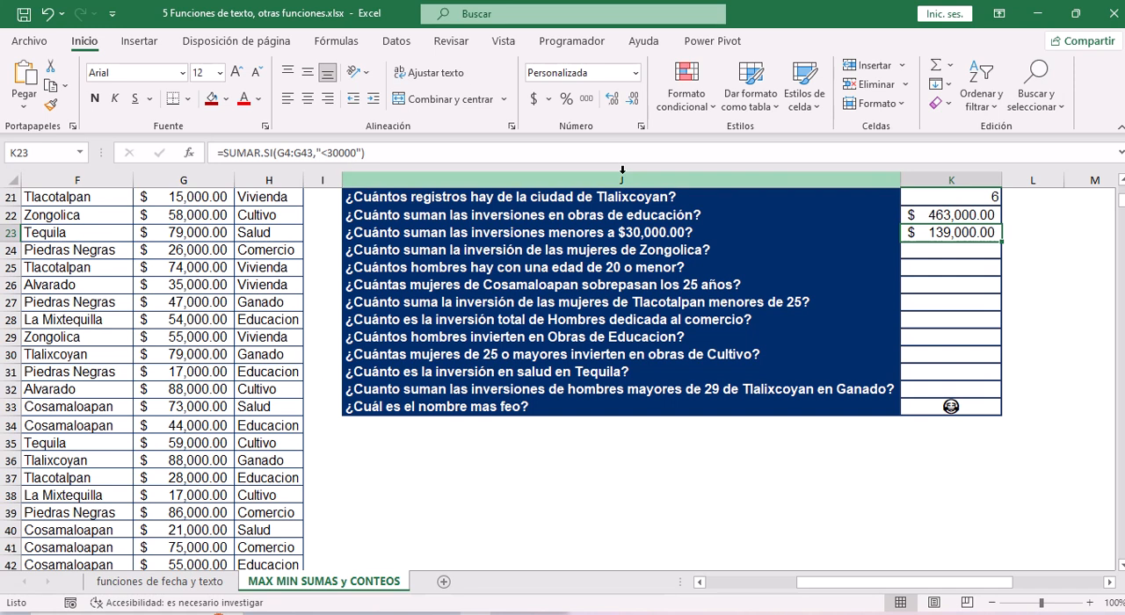
Insert the SUMAR.SI.CONJUNTO function in K24, the answer cell for "¿Cuánto suman la inversión de las mujeres de Zongolica?".
left_click(711, 255)
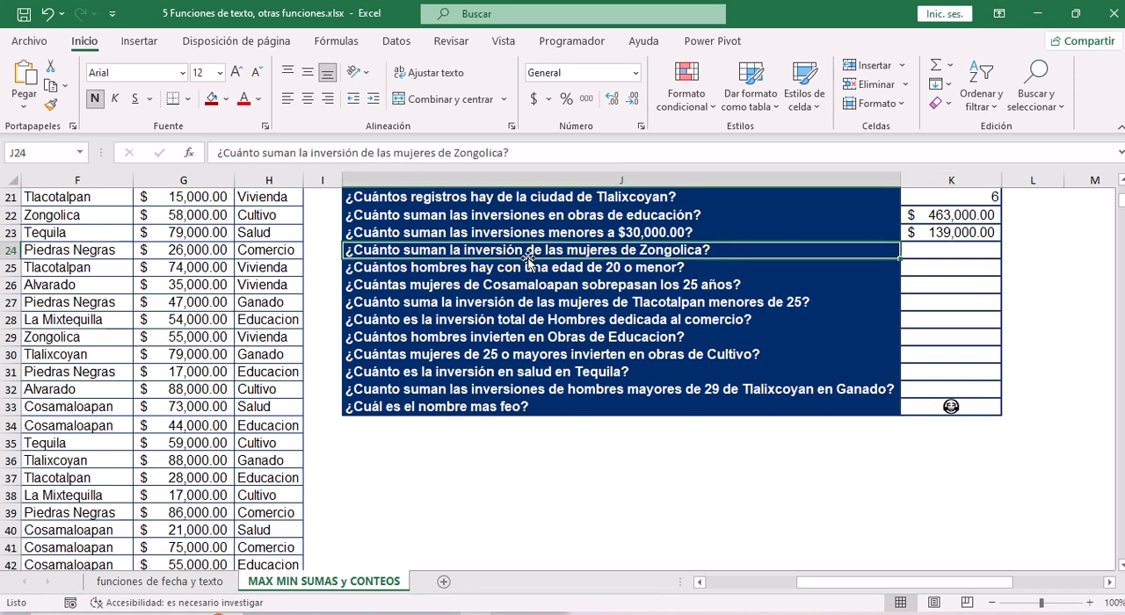
left_click(968, 256)
left_click(526, 155)
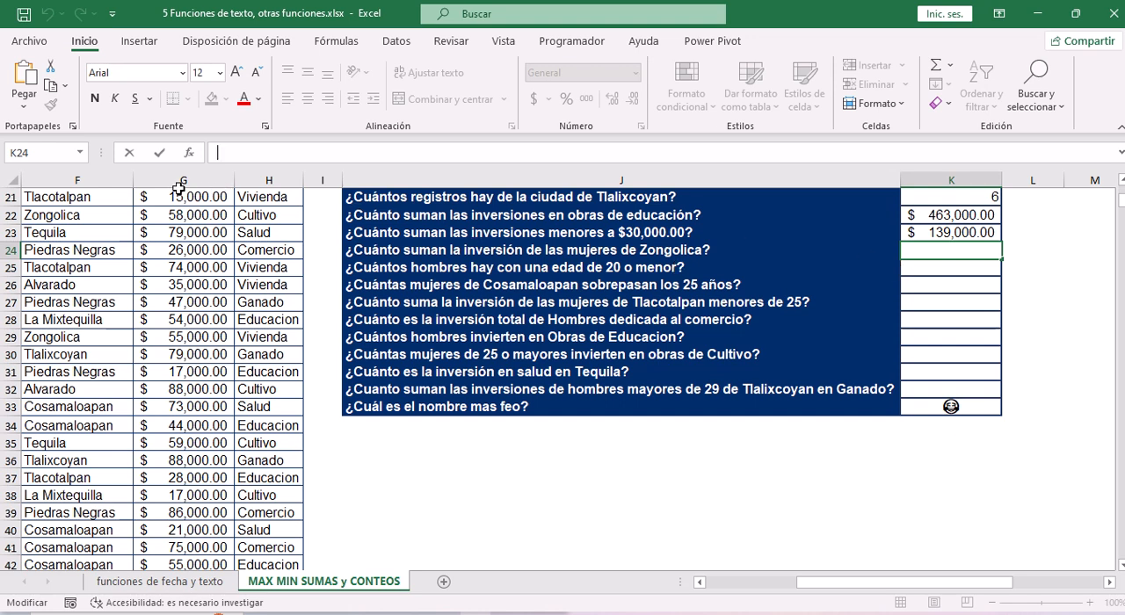
left_click(190, 156)
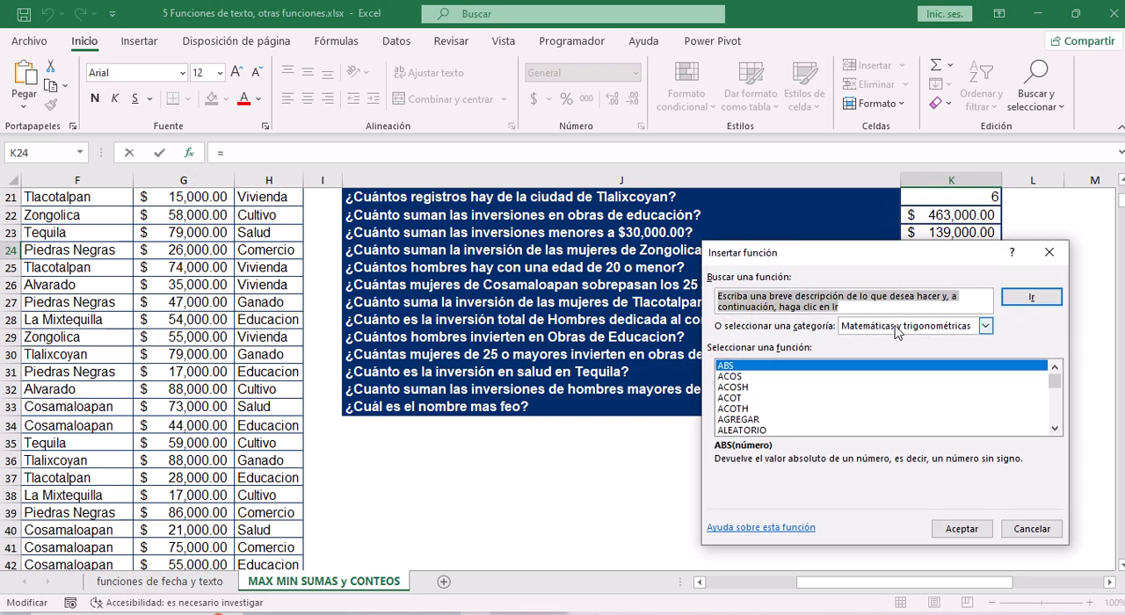
left_click(740, 388)
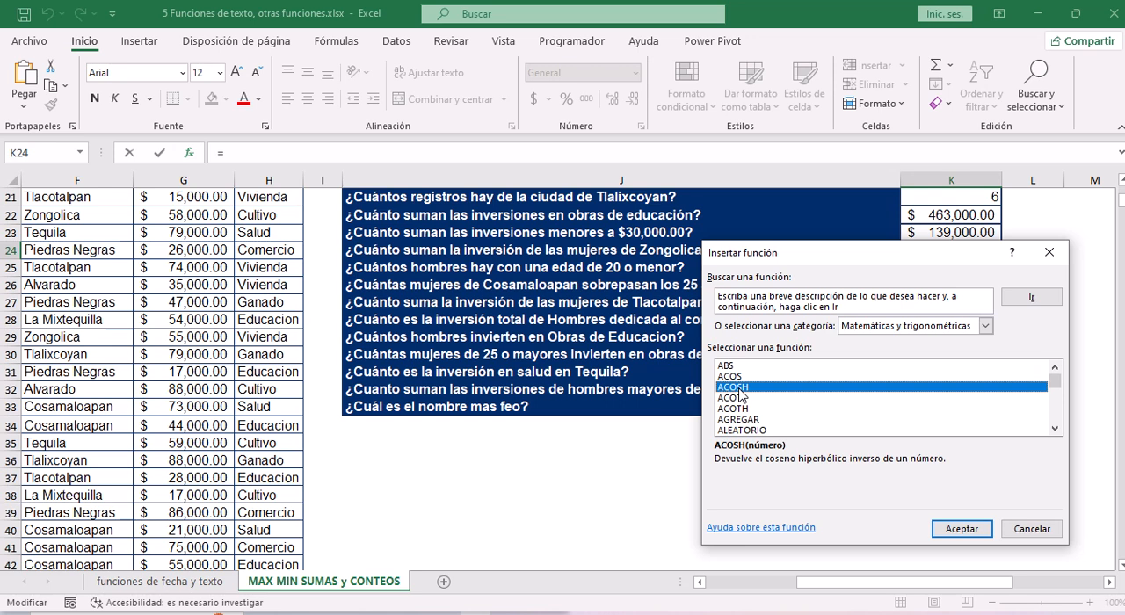
key("s")
key("Down")
key("Down")
key("Down")
key("Down")
key("Down")
key("Down")
key("Down")
key("Down")
key("Down")
key("Down")
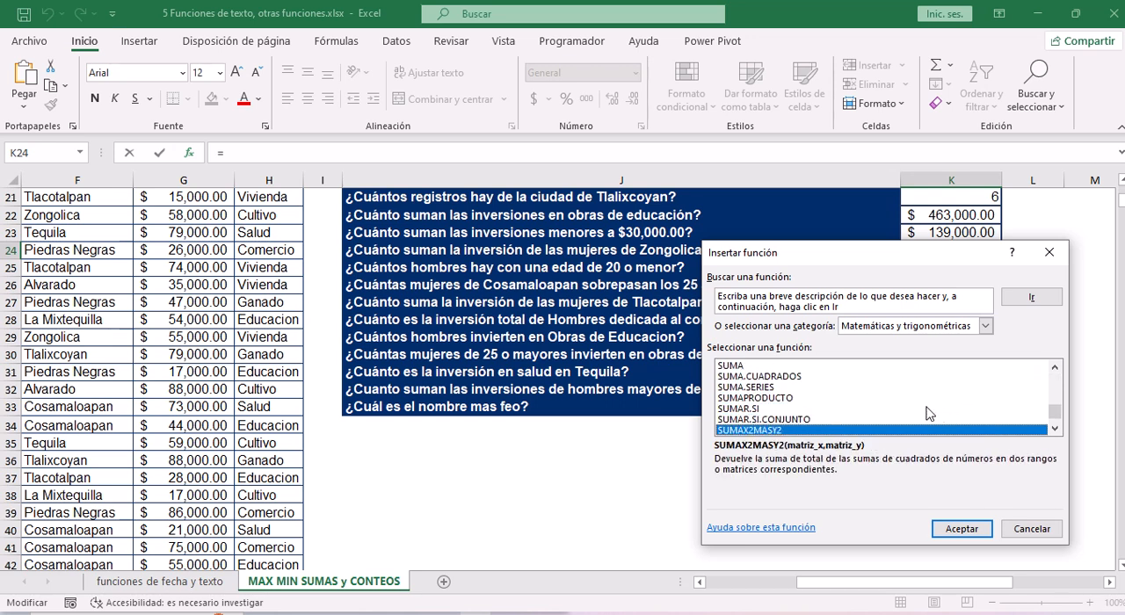
key("Down")
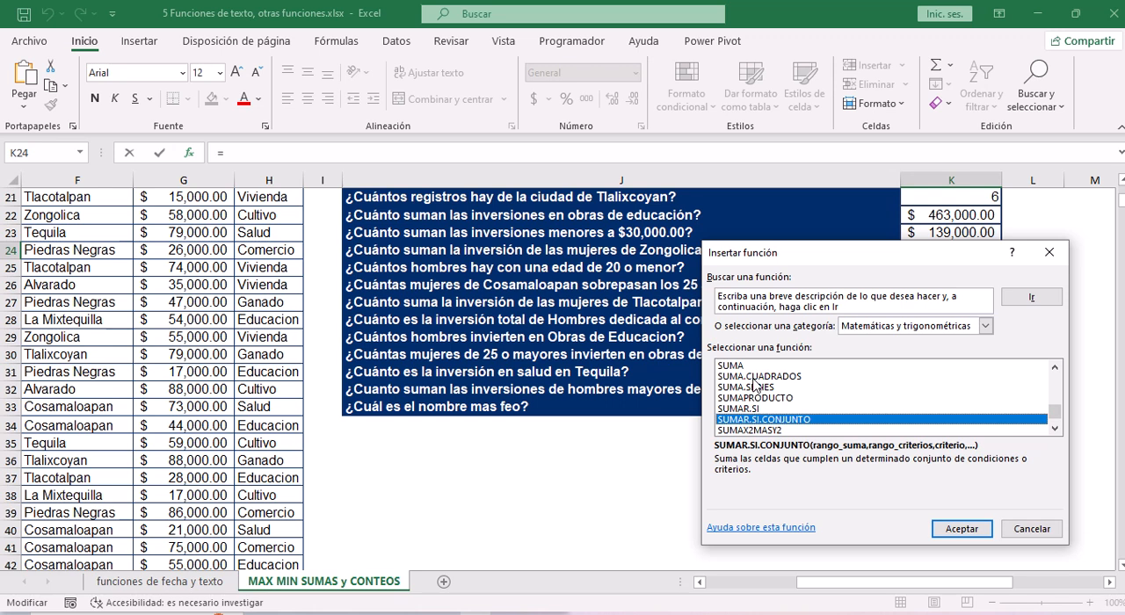
left_click(958, 529)
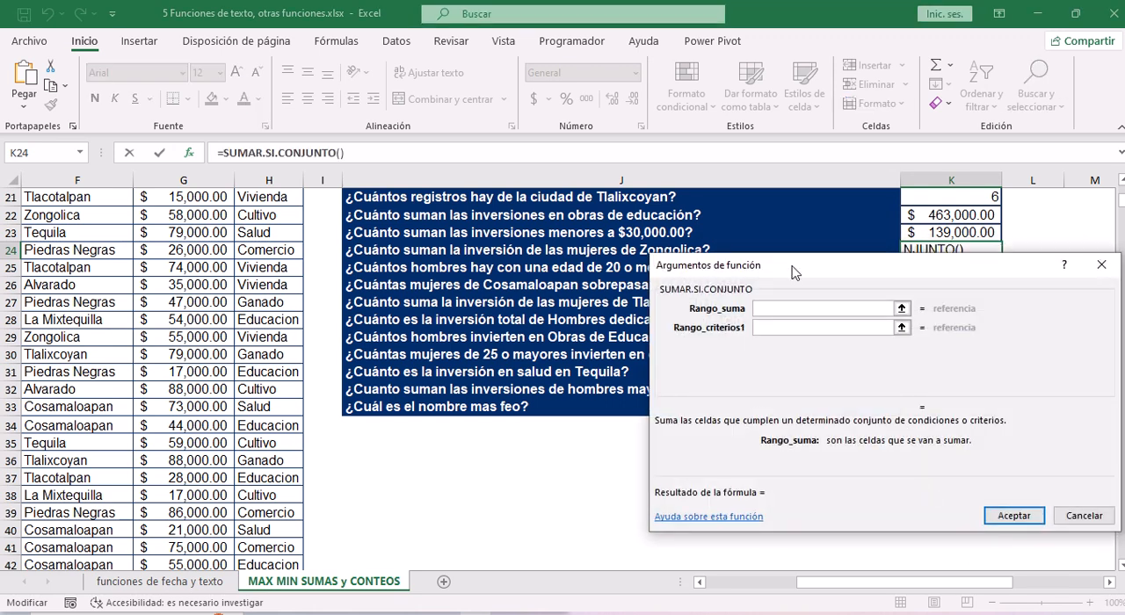
Set the Rango_suma argument of the SUMAR.SI.CONJUNTO formula in K24 to the inversión values G4:G43.
left_click_drag(791, 267, 635, 326)
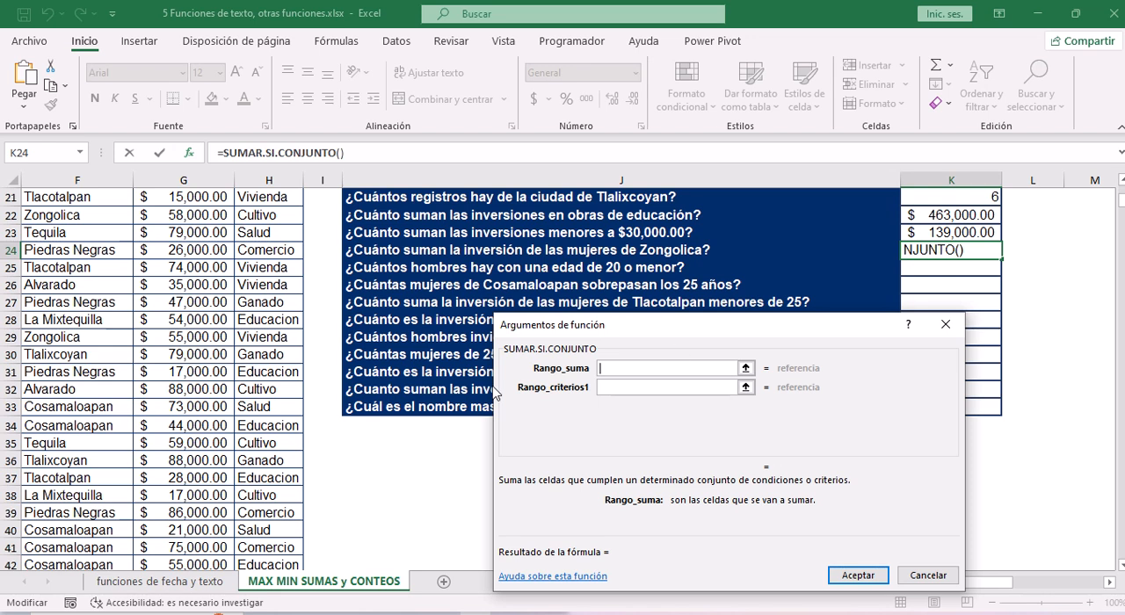
left_click(189, 349)
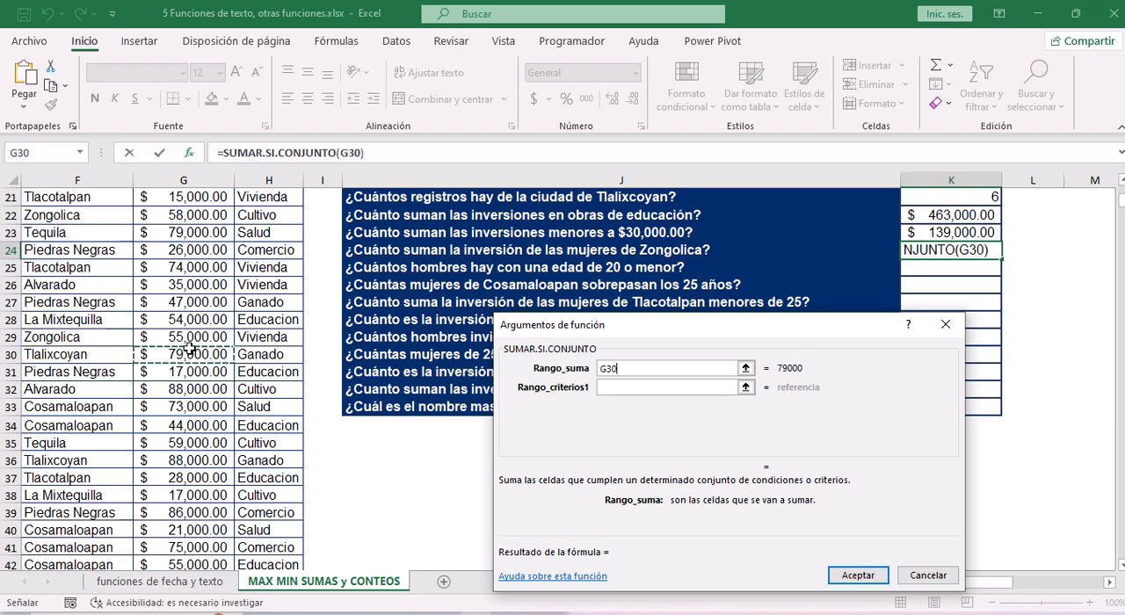
key("ctrl+Up")
left_click(183, 212)
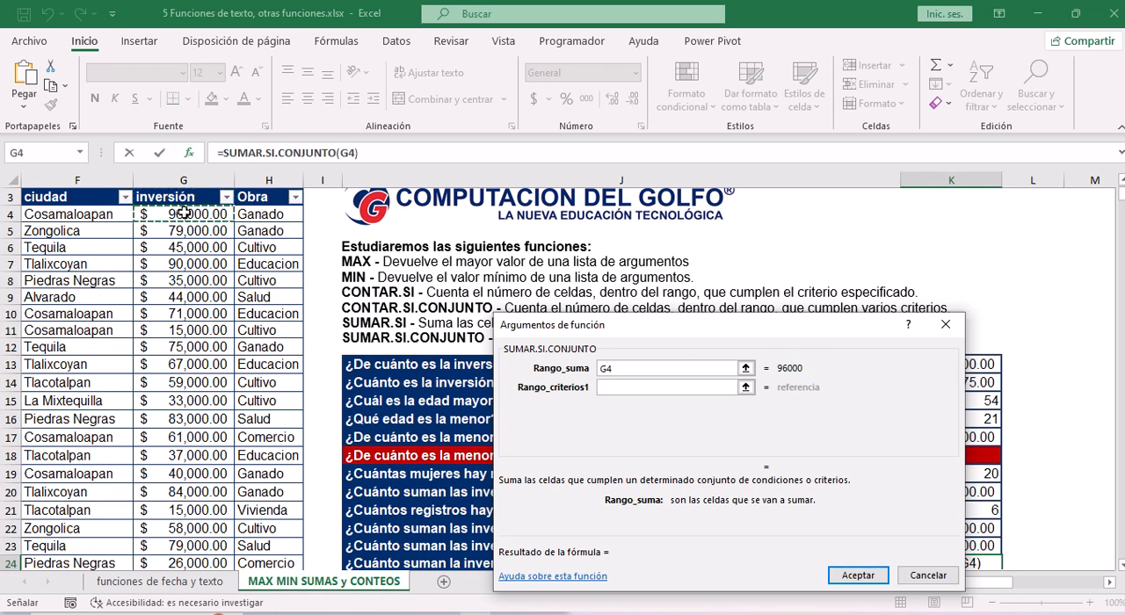
key("ctrl+shift+Down")
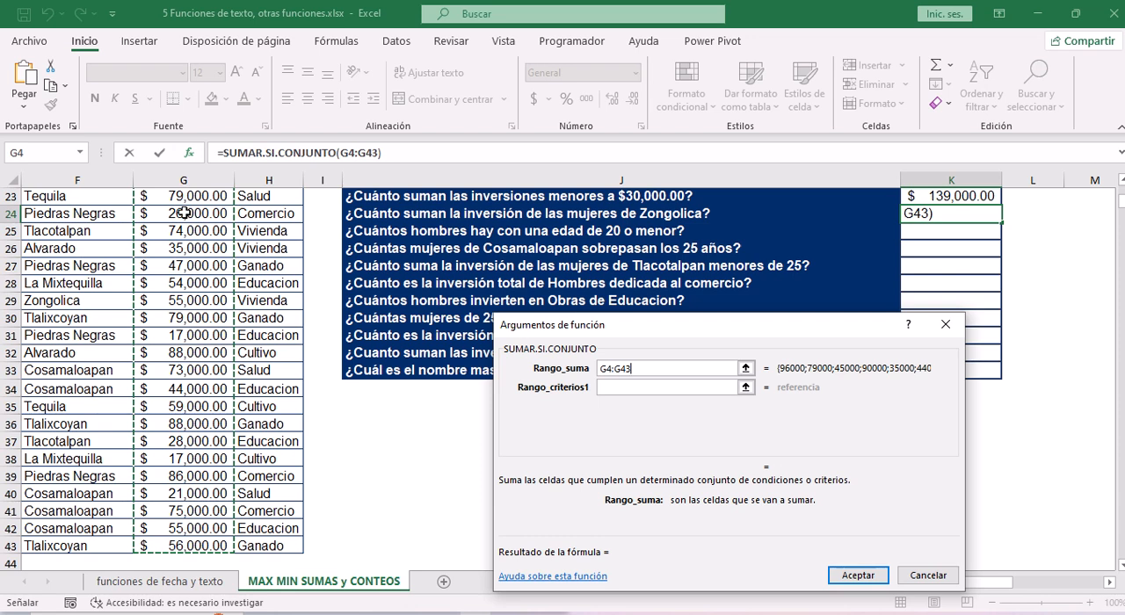
Set the Rango_criterios1 argument of the K24 formula to the sexo values C4:C43.
left_click(619, 389)
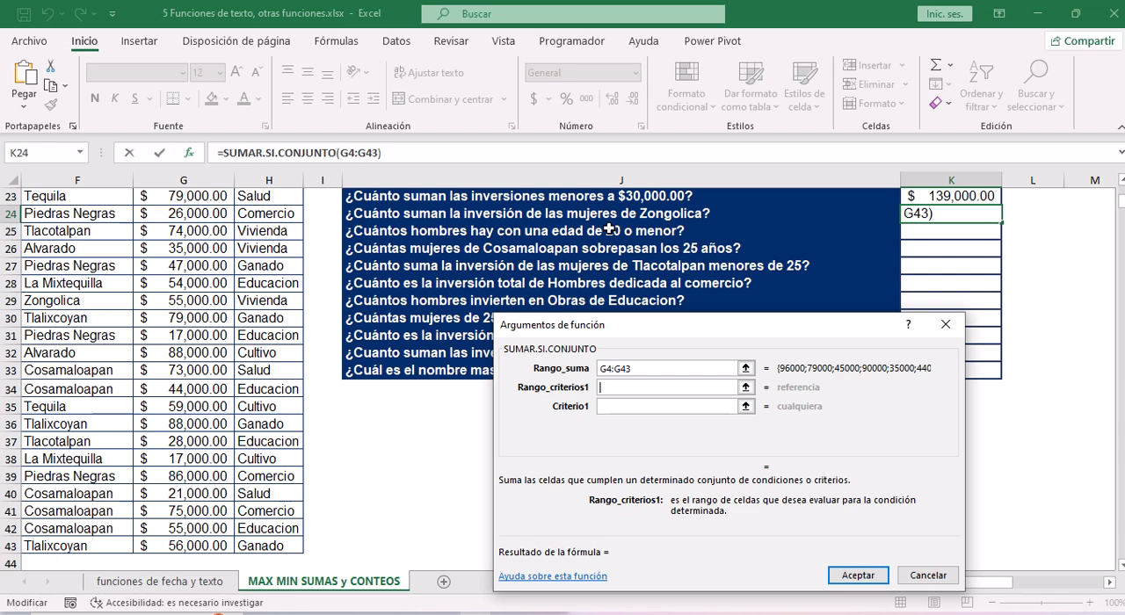
left_click(114, 250)
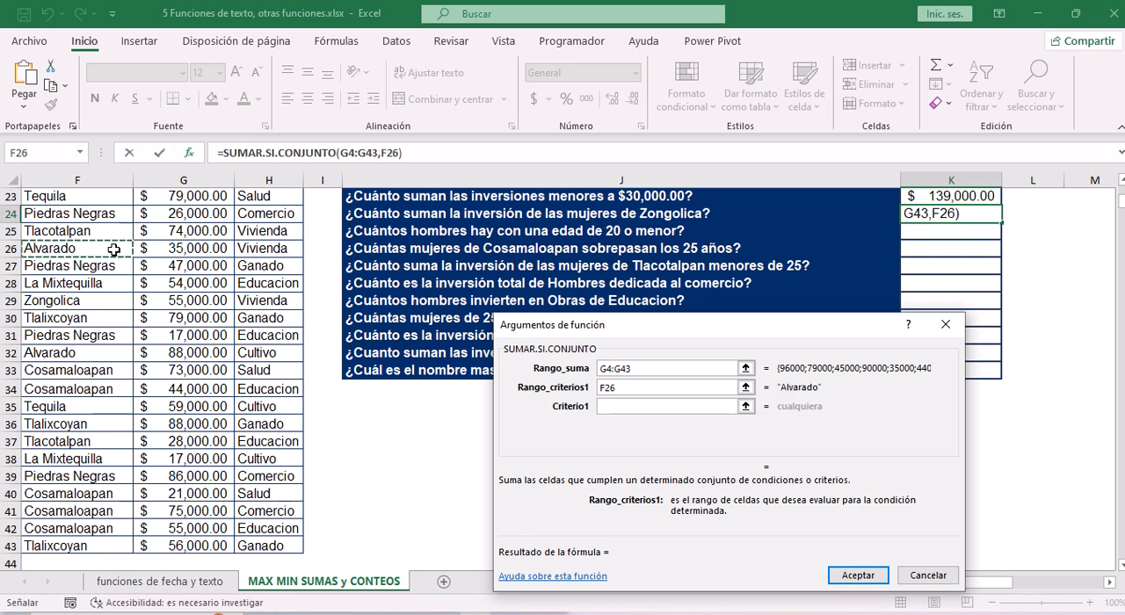
key("Left")
key("Left")
key("Left")
key("Left")
key("Left")
key("Right")
key("Right")
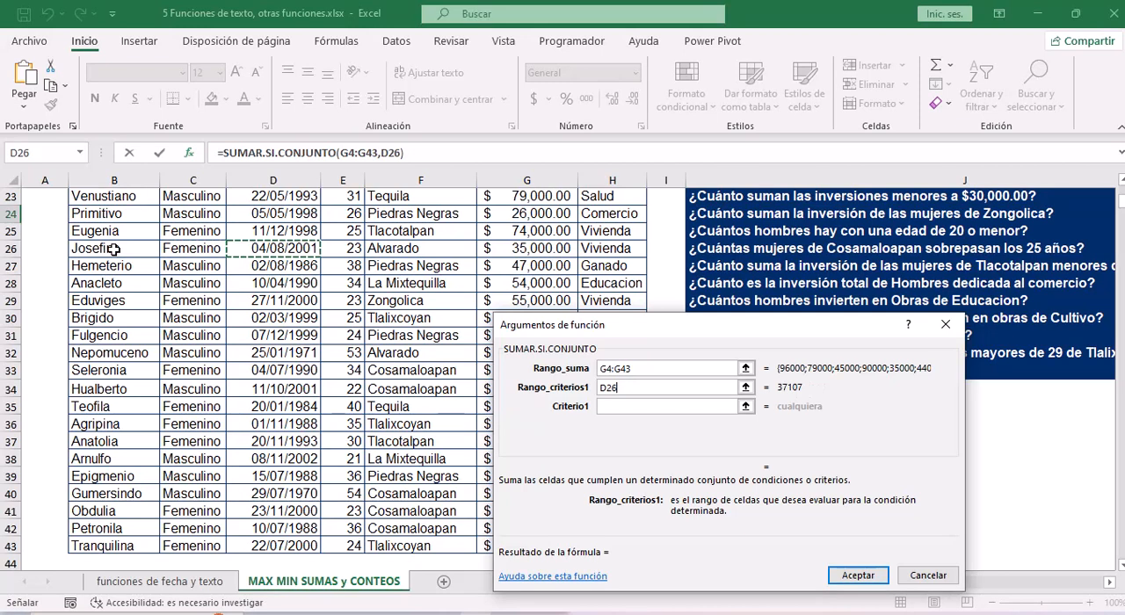
key("ctrl+Up")
type(":C43")
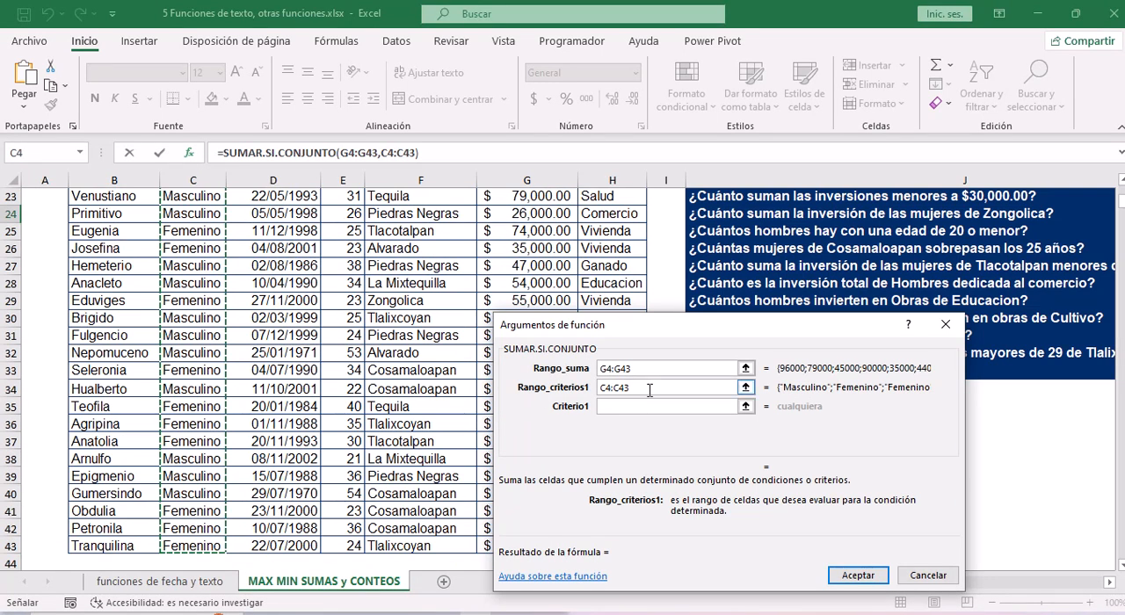
Enter femenino as the Criterio1 argument of the SUMAR.SI.CONJUNTO formula in K24.
key("Tab")
left_click(627, 406)
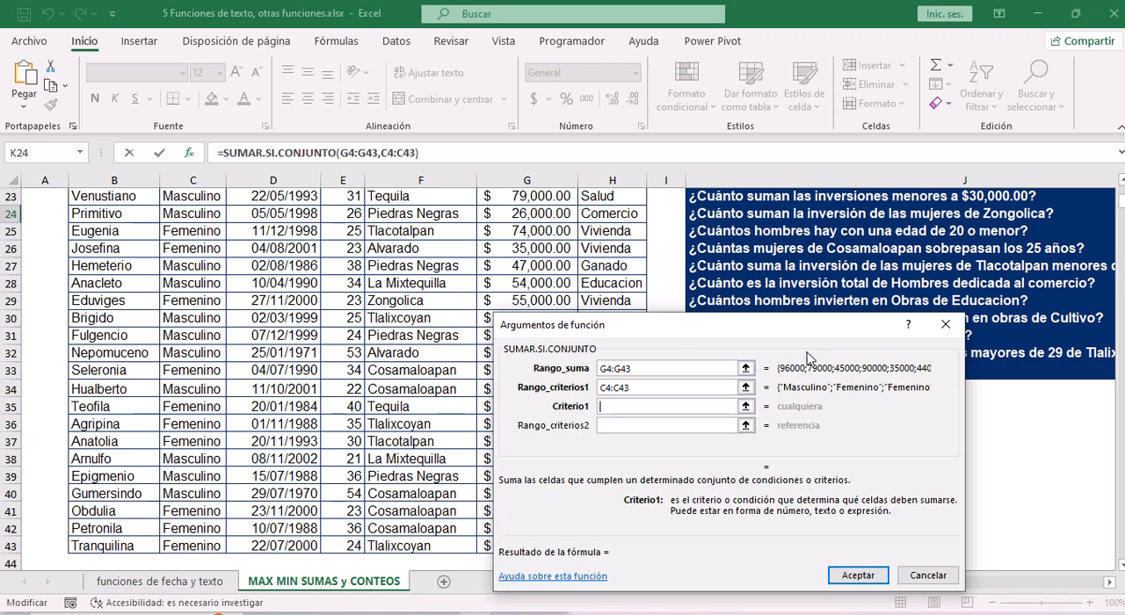
type("femeni")
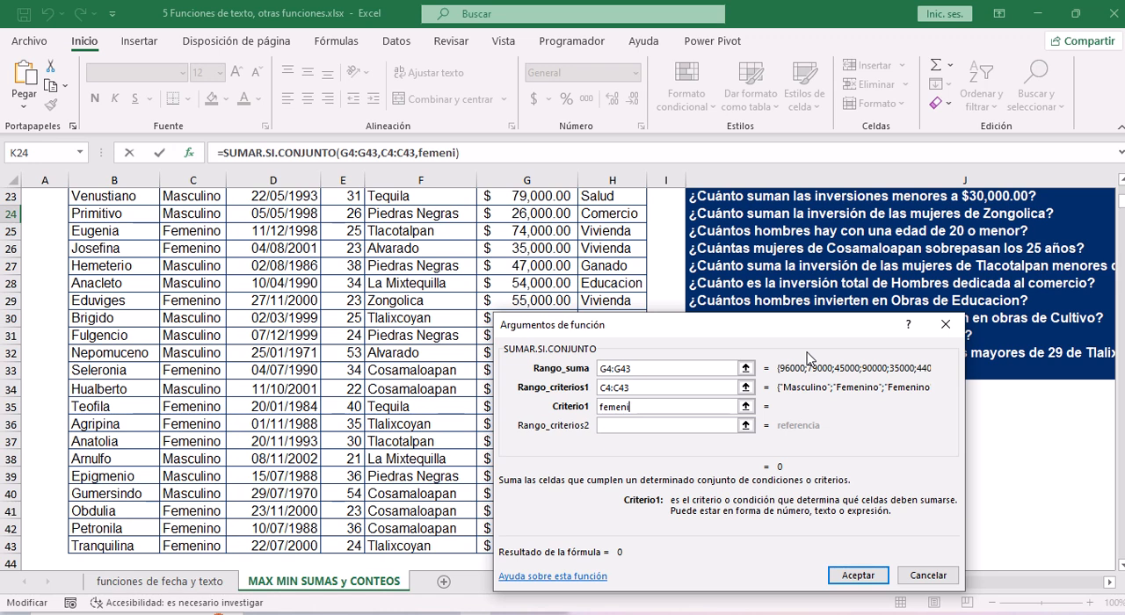
type("no")
left_click(601, 408)
Set the Rango_criterios2 argument of the K24 formula to the ciudad values F4:F43.
left_click(613, 425)
left_click(616, 444)
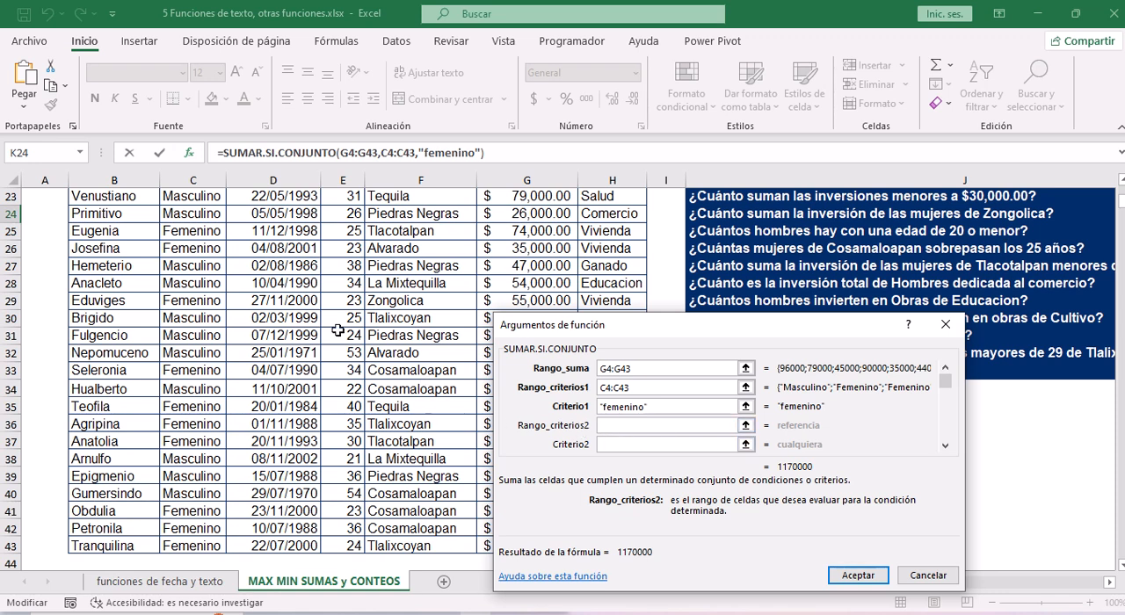
left_click(430, 277)
key("ctrl+Up")
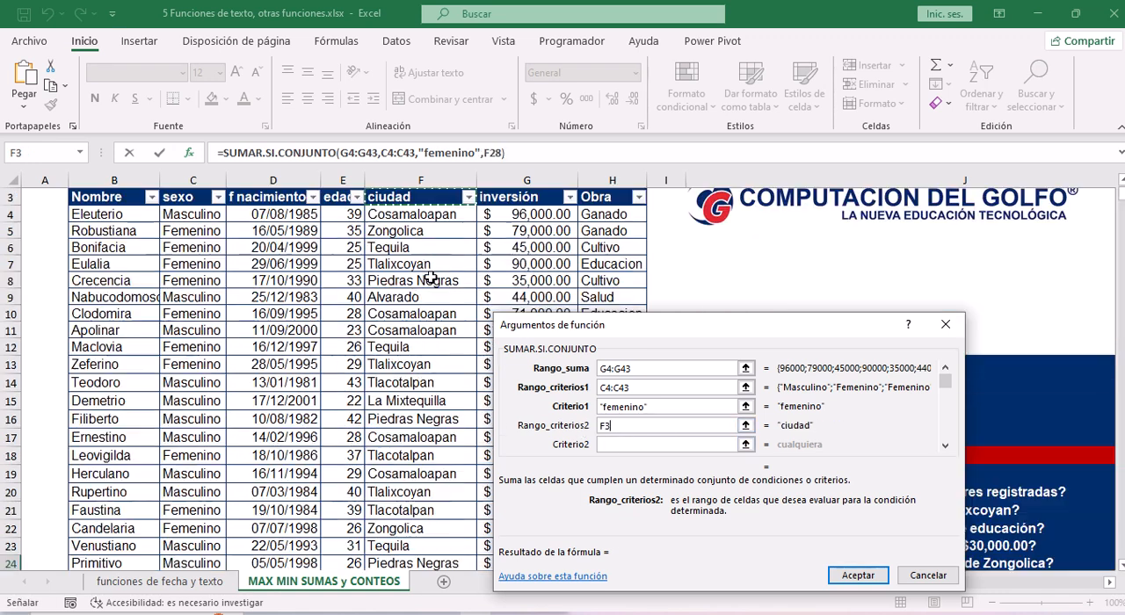
key("ctrl+shift+Down")
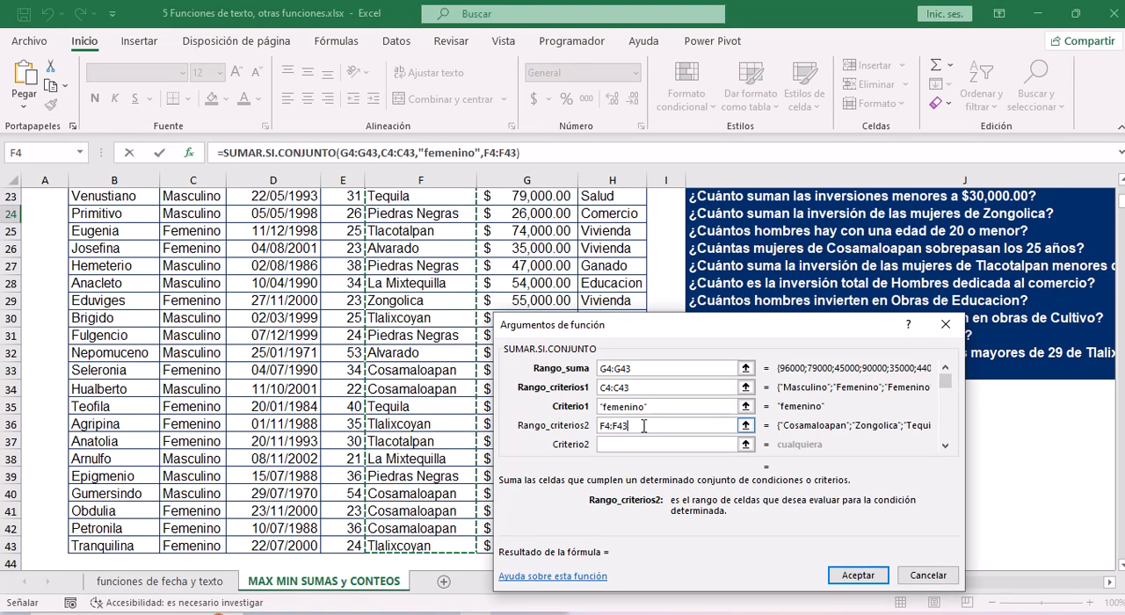
Complete the K24 formula with Zongolica as the Criterio2 argument and give the cell the Moneda number format.
left_click(620, 444)
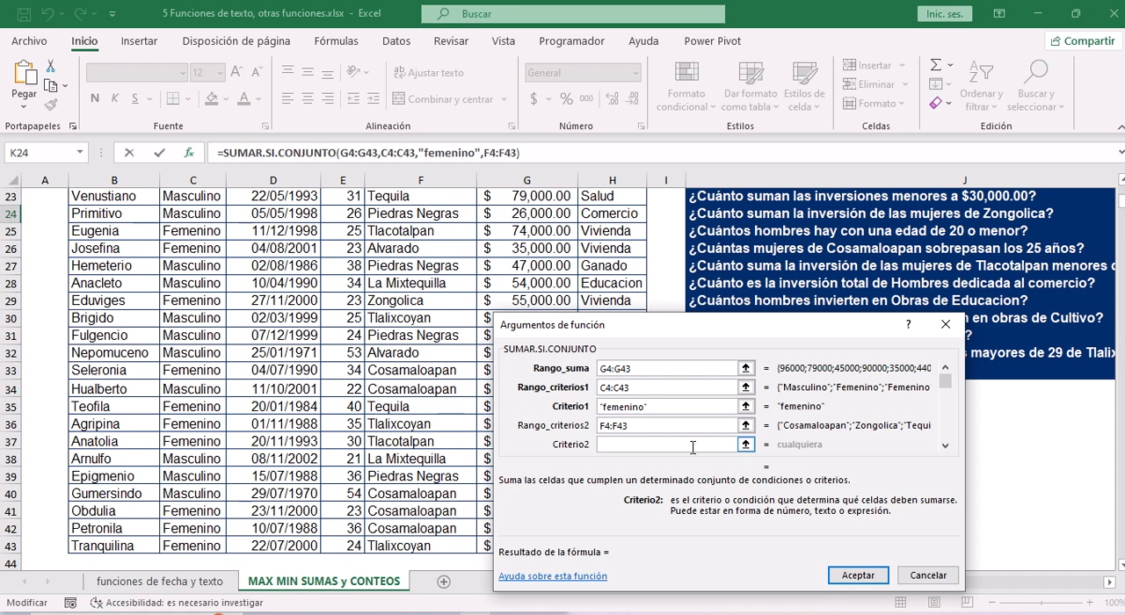
type("Zon")
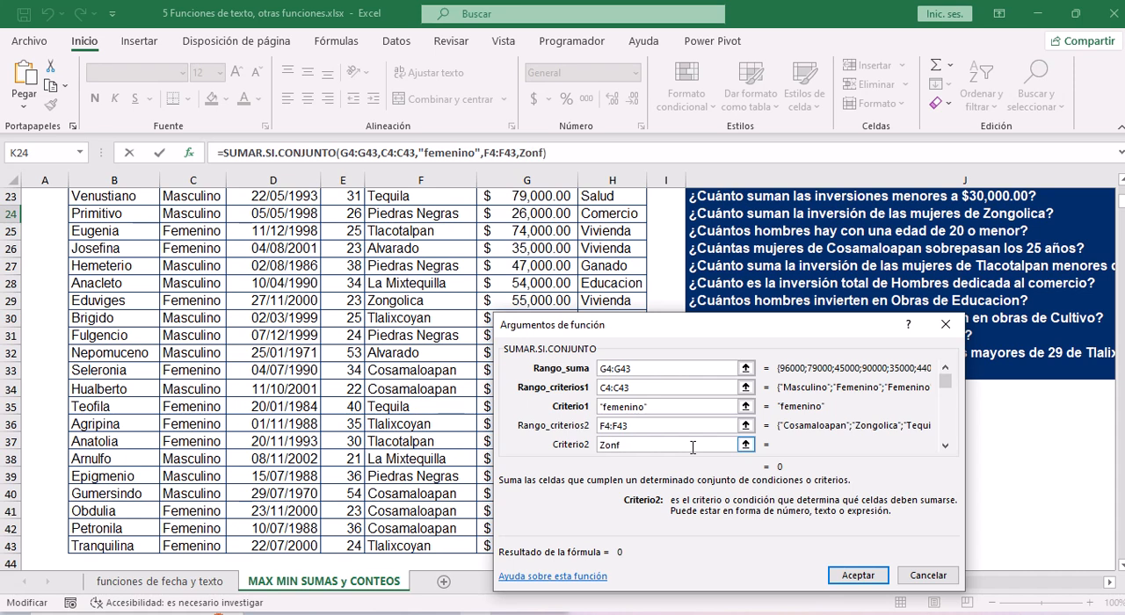
type("golica")
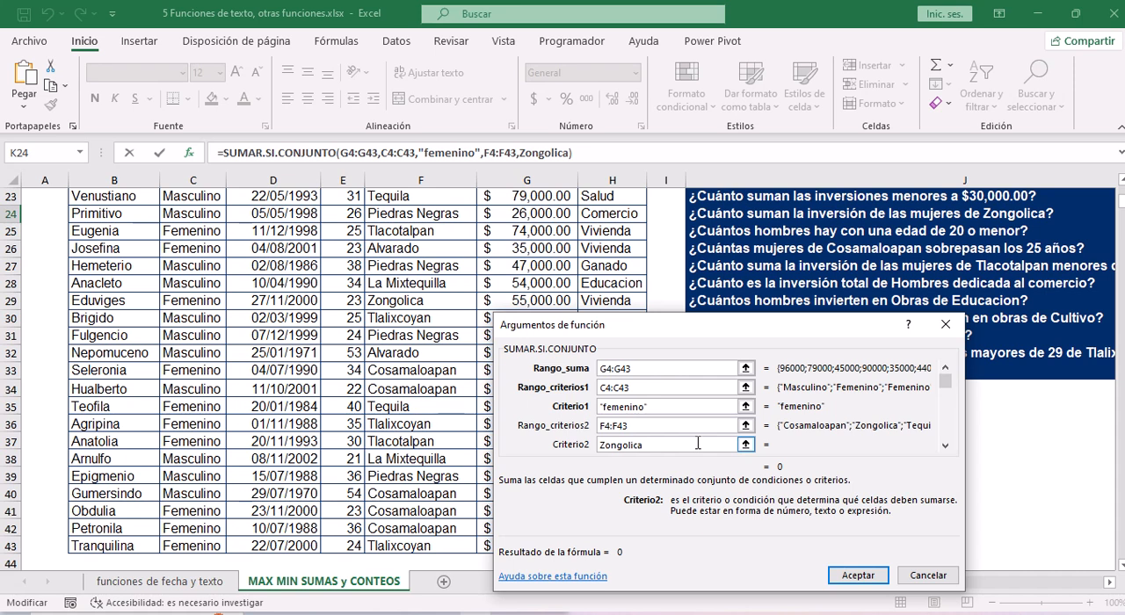
left_click(860, 576)
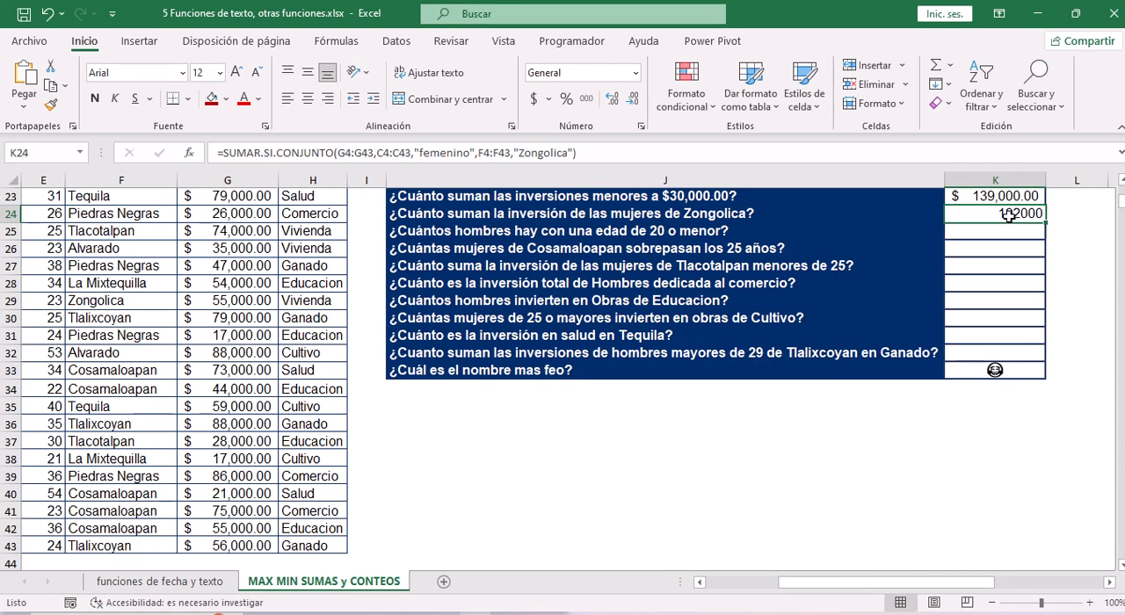
key("ctrl+shift+4")
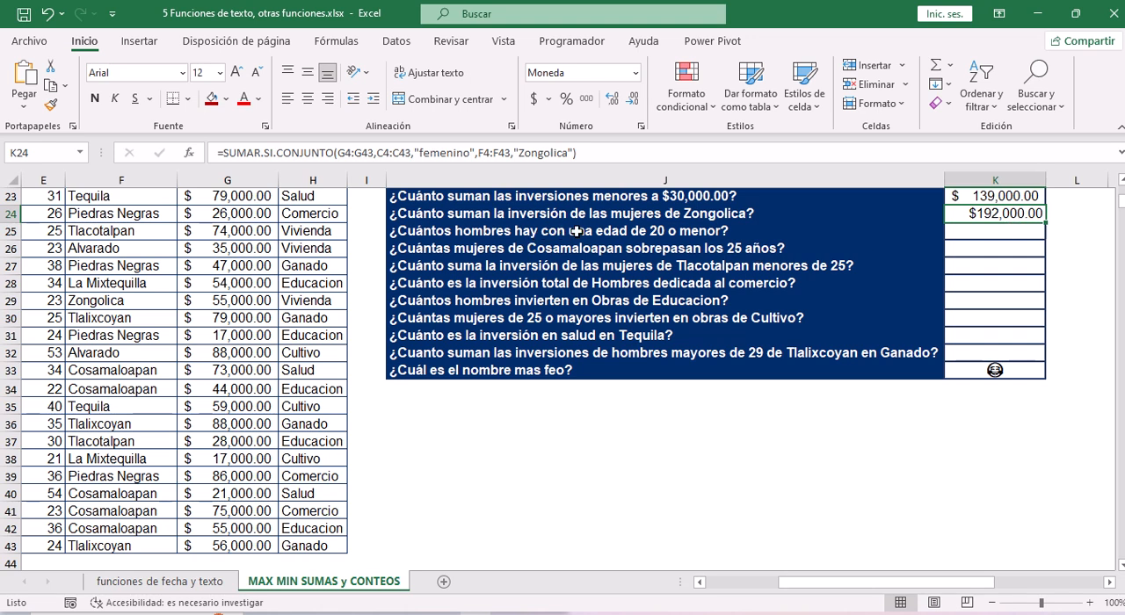
Insert the CONTAR.SI.CONJUNTO function from the Estadísticas category in K25, the answer cell for "¿Cuántos hombres hay con una edad de 20 o menor?".
left_click(1007, 234)
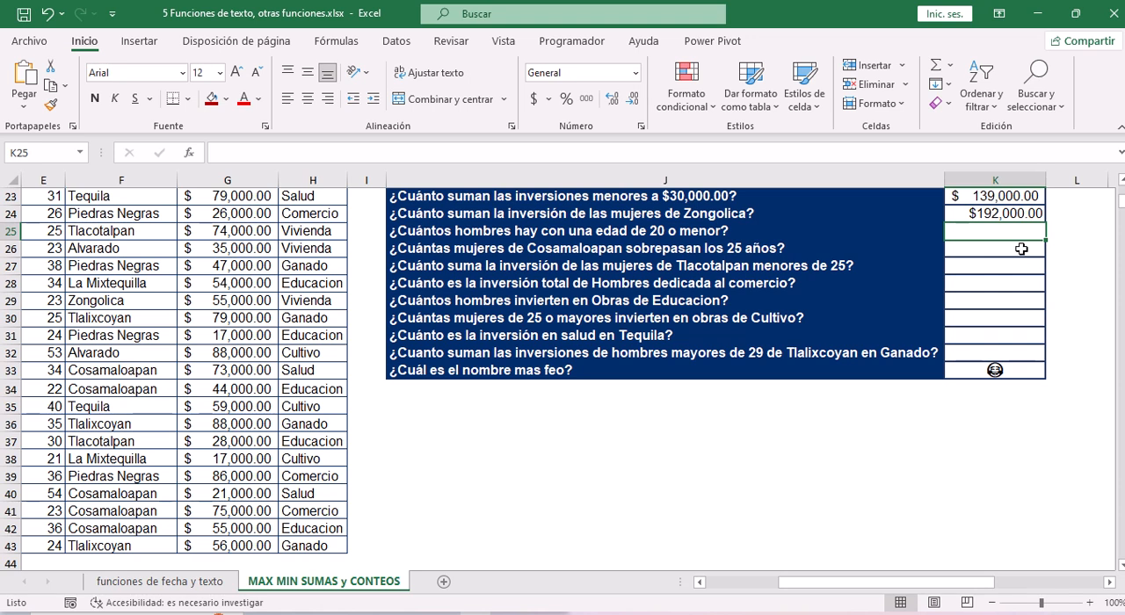
left_click(188, 155)
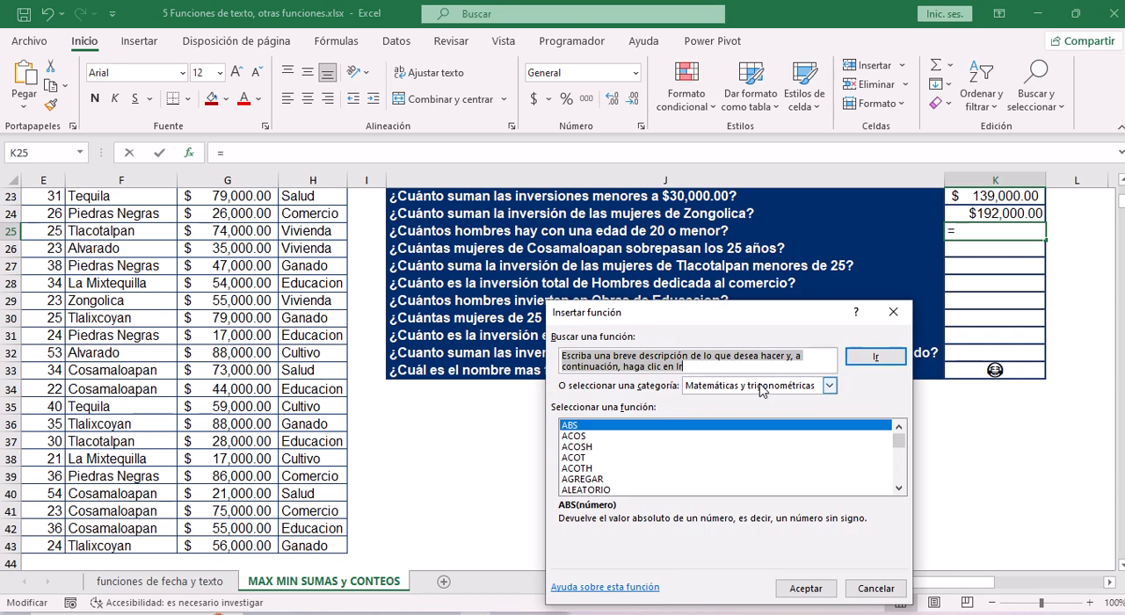
left_click(760, 387)
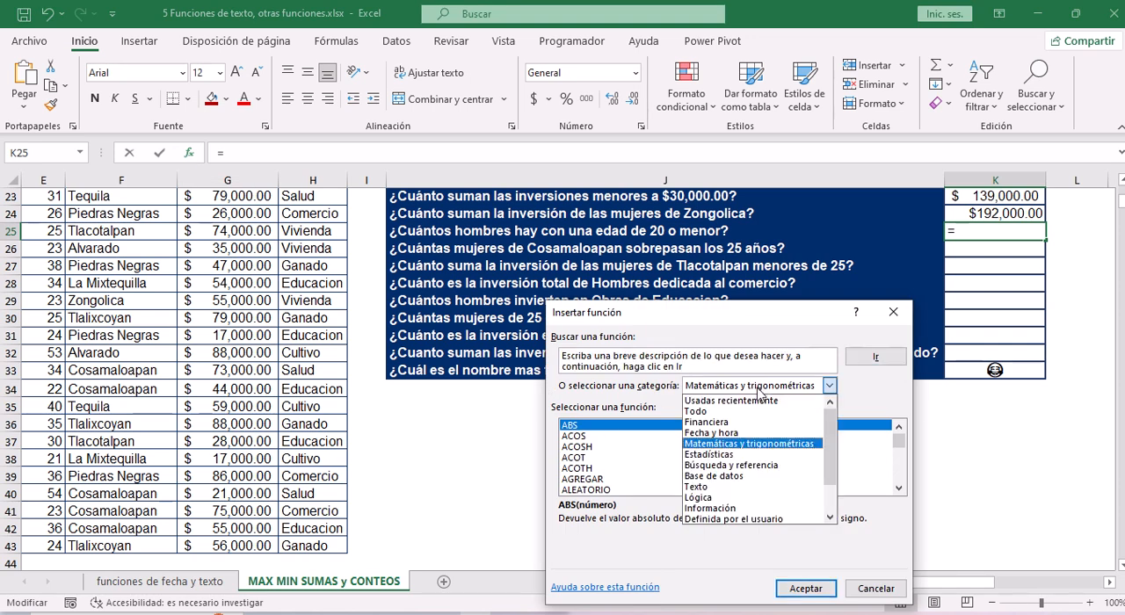
left_click(723, 455)
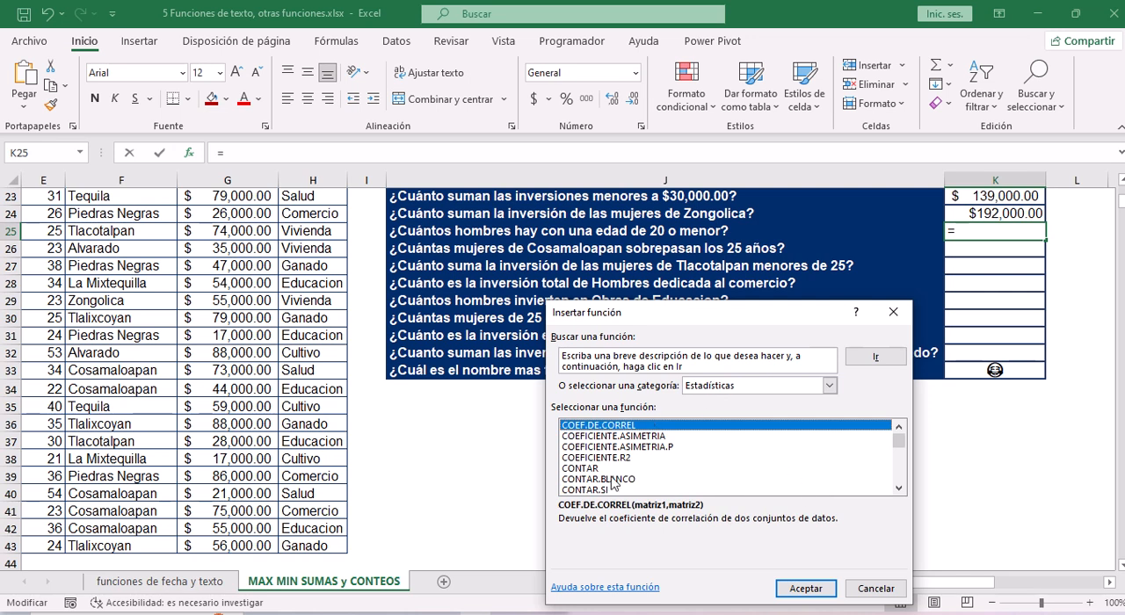
left_click(898, 489)
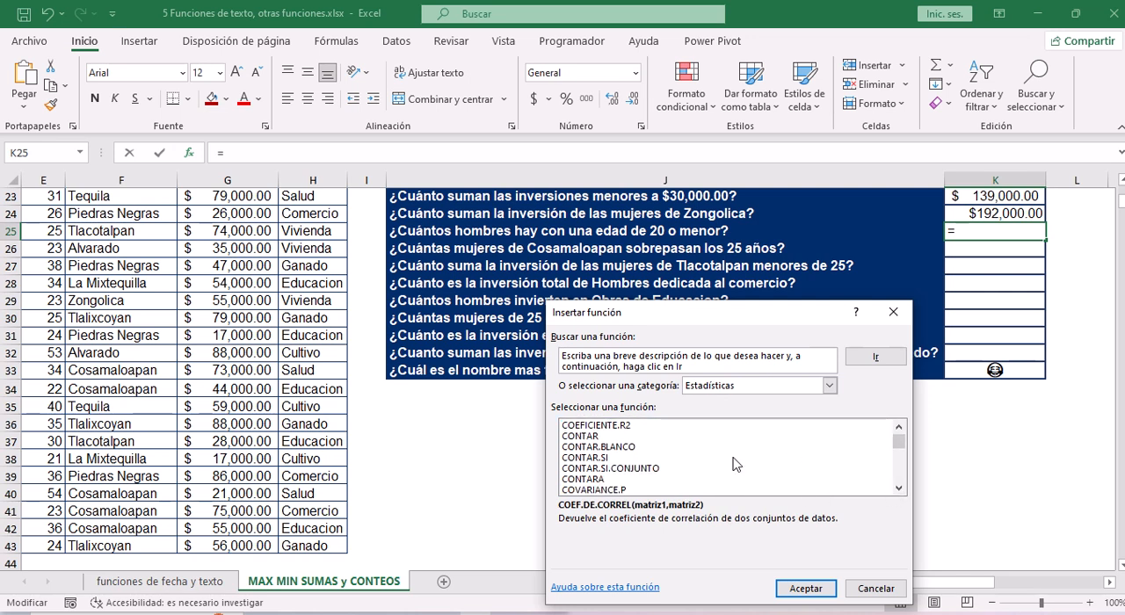
left_click(635, 469)
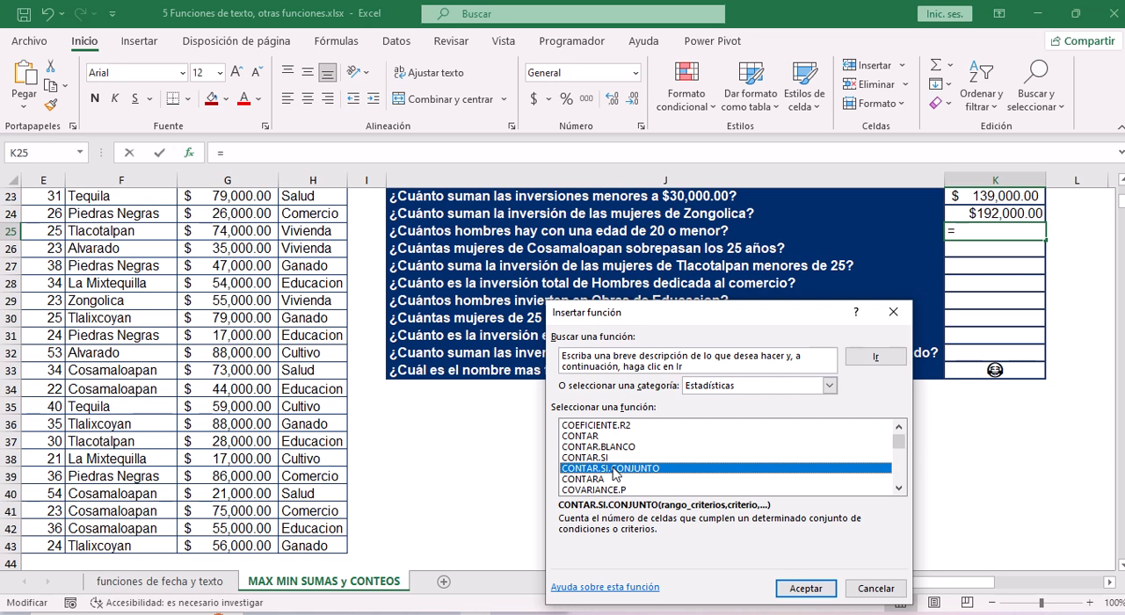
left_click(806, 589)
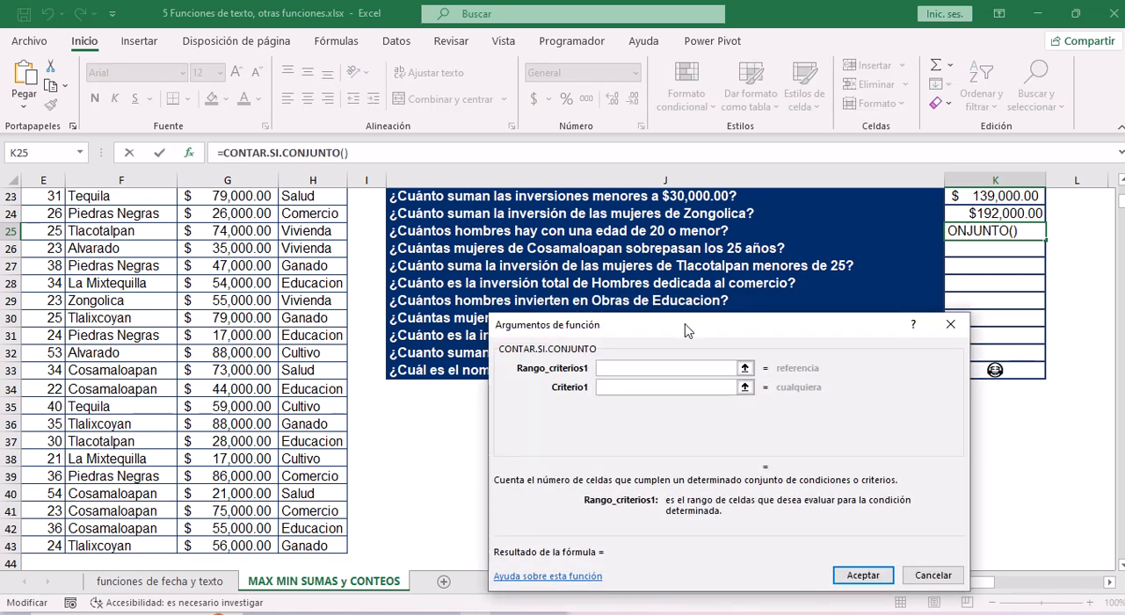
left_click_drag(690, 331, 645, 334)
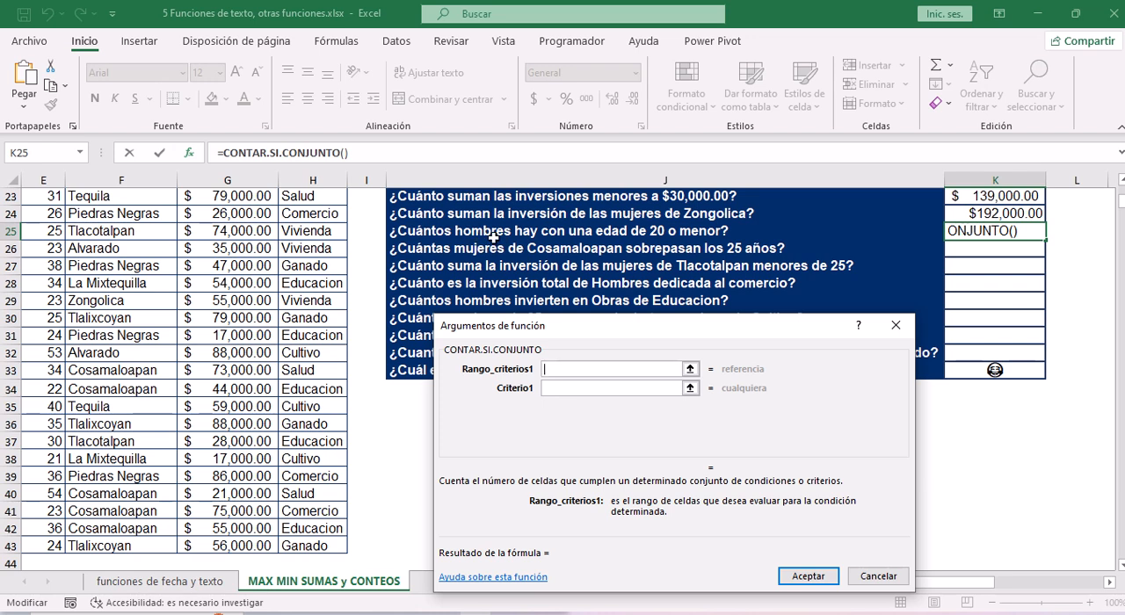
Set Rango_criterios1 of the K25 formula to the sexo values C4:C43 with masculino as Criterio1.
left_click(94, 260)
key("Left")
key("Left")
key("Left")
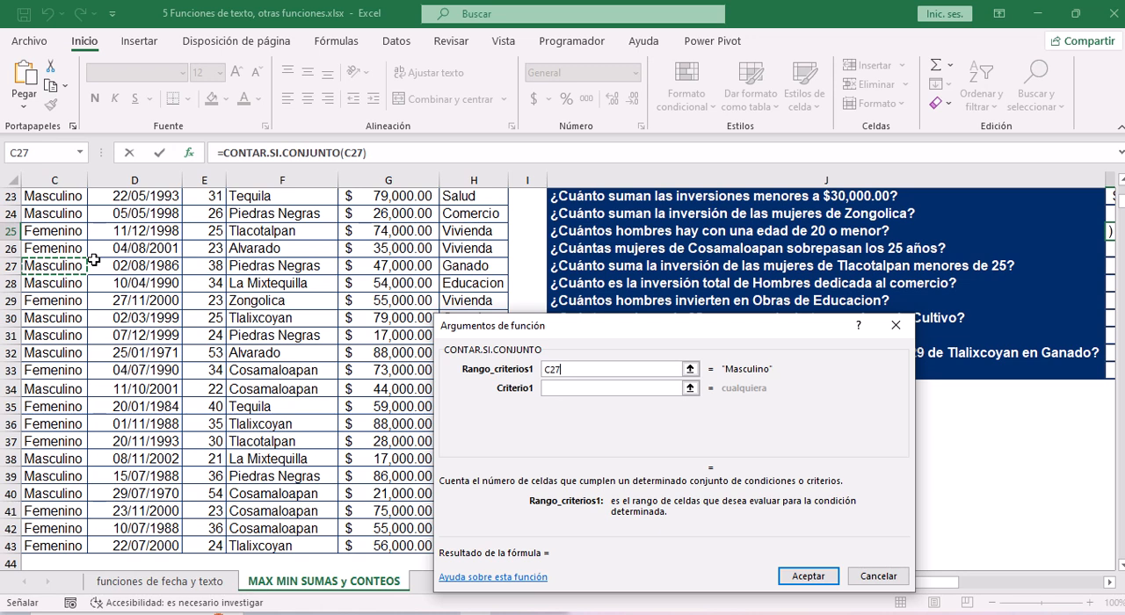
key("ctrl+Up")
key("ctrl+shift+Down")
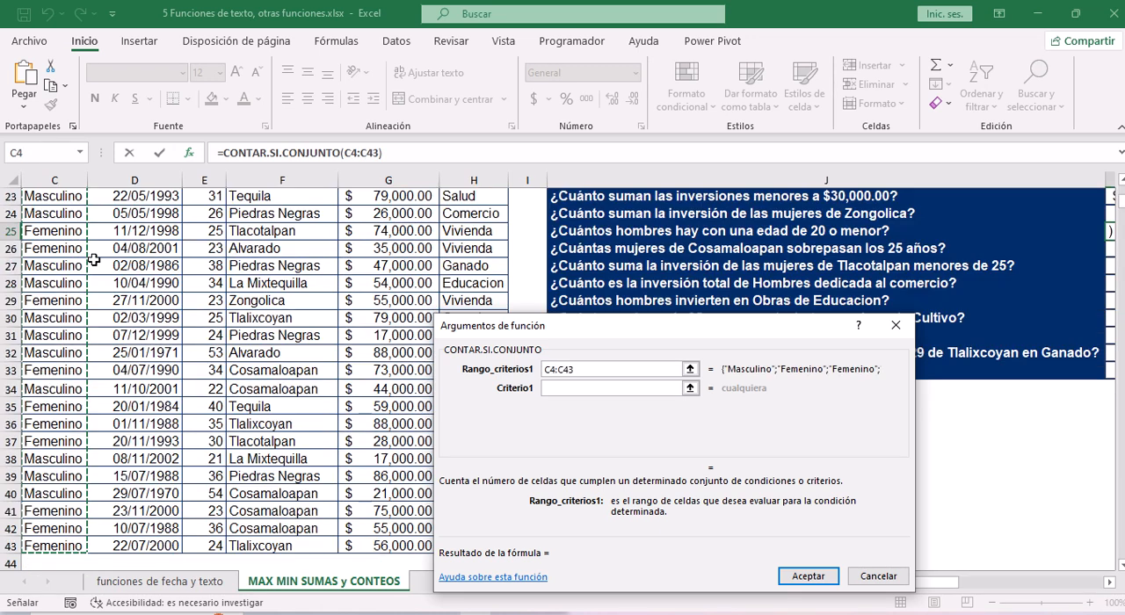
left_click(571, 389)
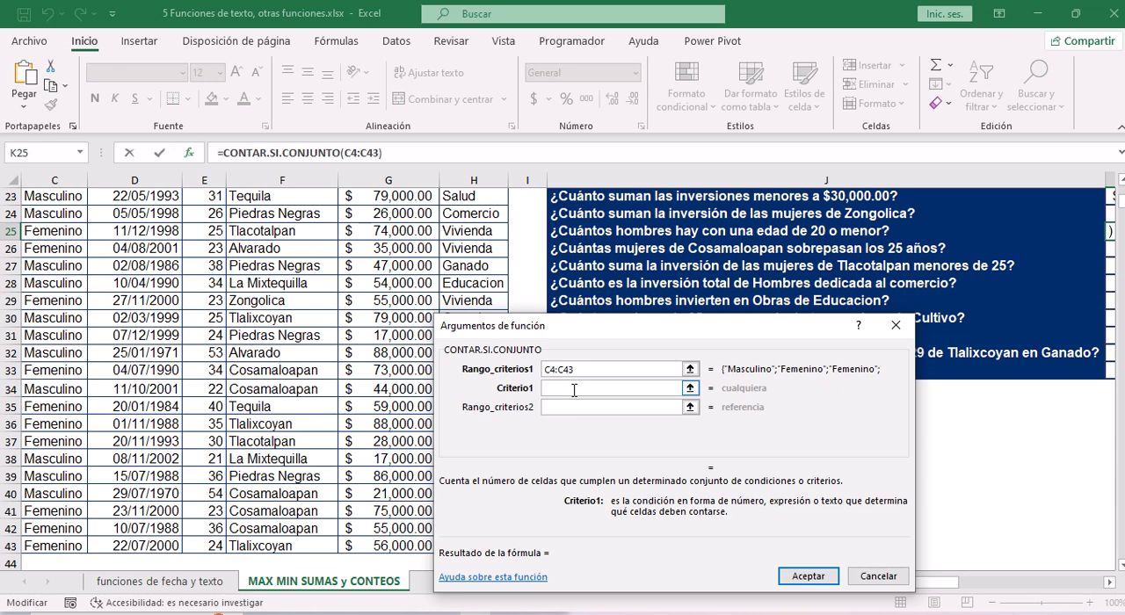
type("masculino")
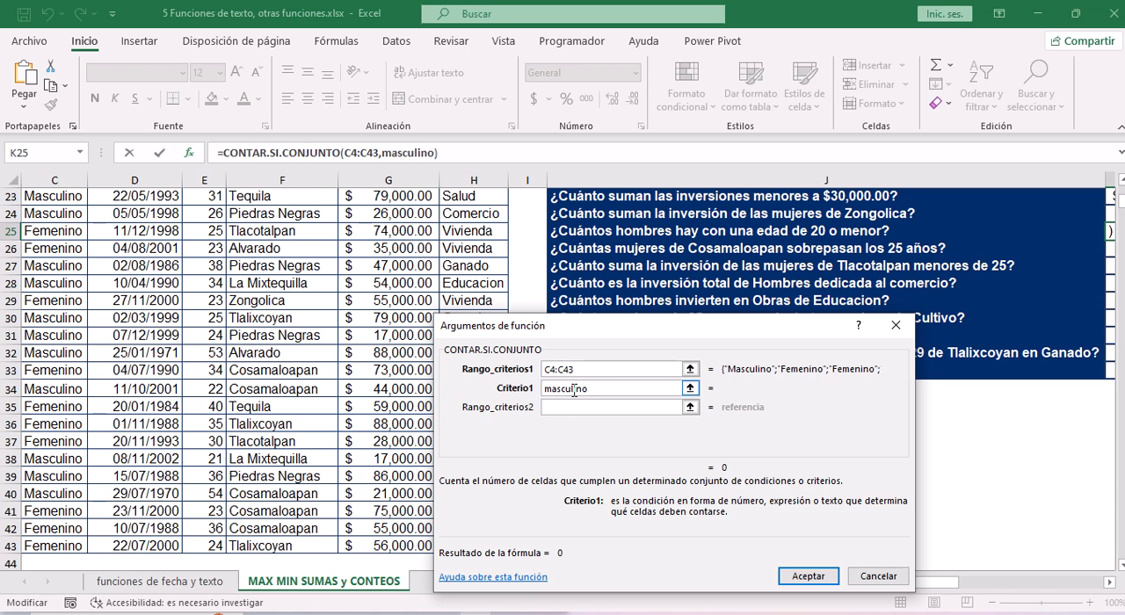
Set the Rango_criterios2 argument of the K25 formula to the edad values E4:E43.
left_click(564, 407)
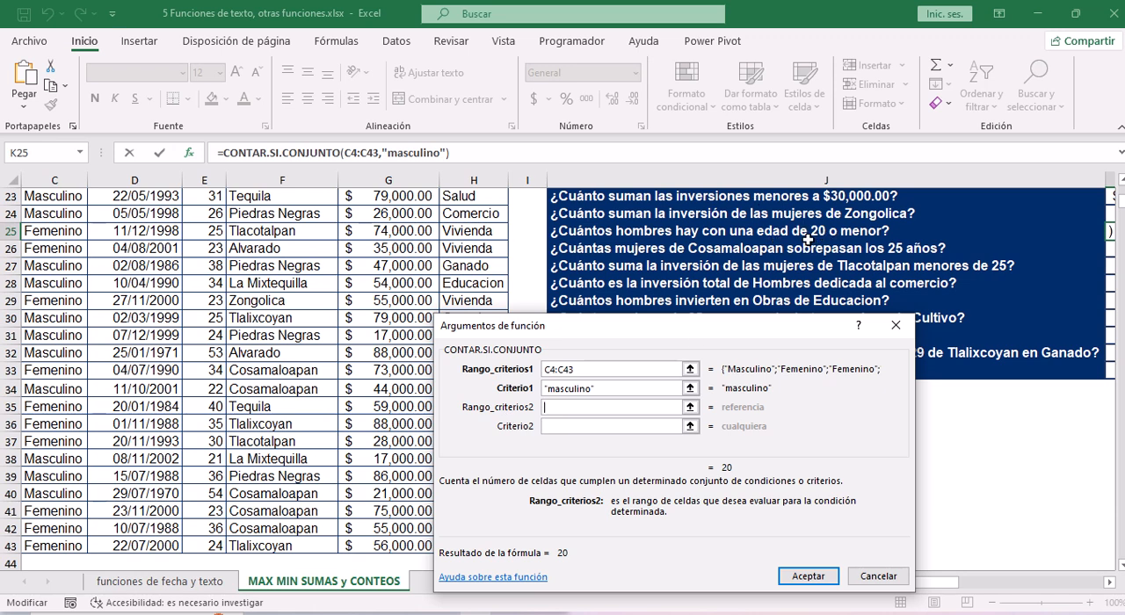
left_click(213, 252)
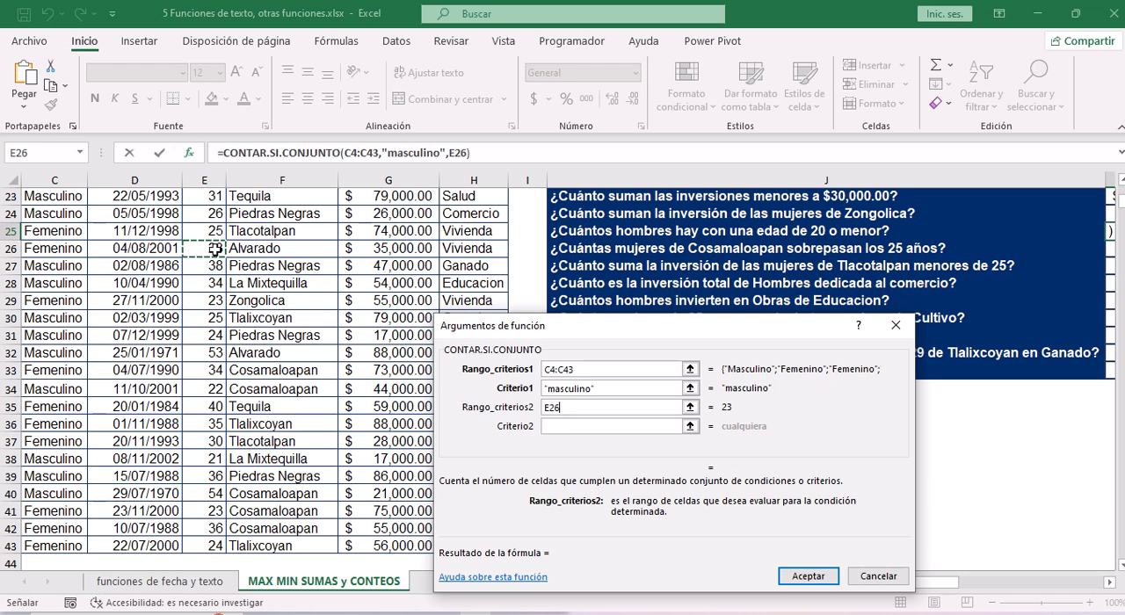
key("ctrl+Up")
key("ctrl+shift+Down")
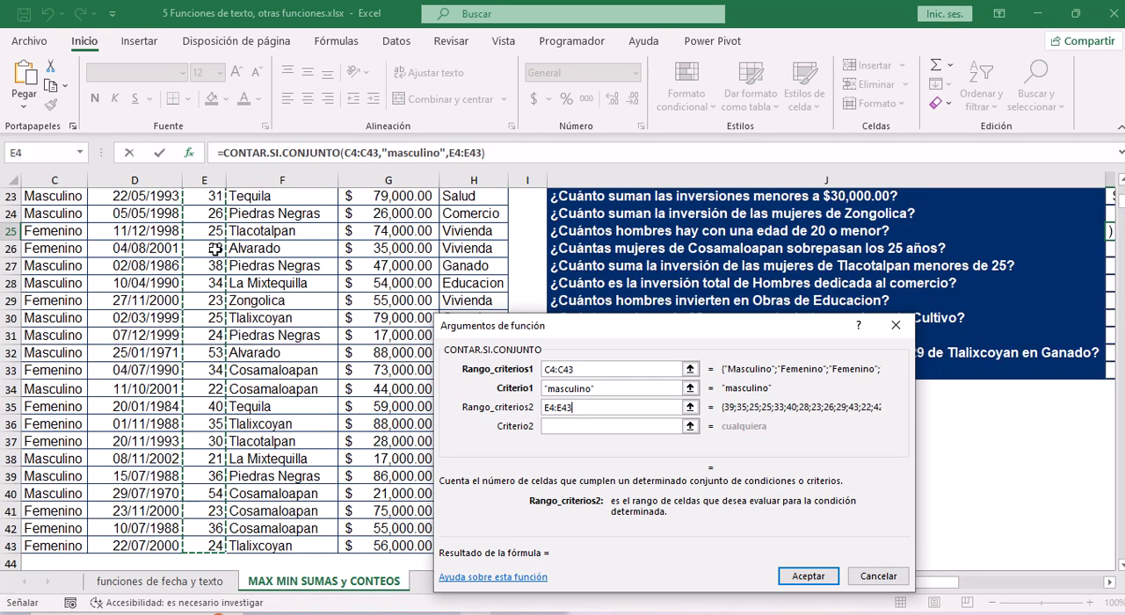
Enter <=20 as the Criterio2 argument of the CONTAR.SI.CONJUNTO formula in K25.
left_click(567, 427)
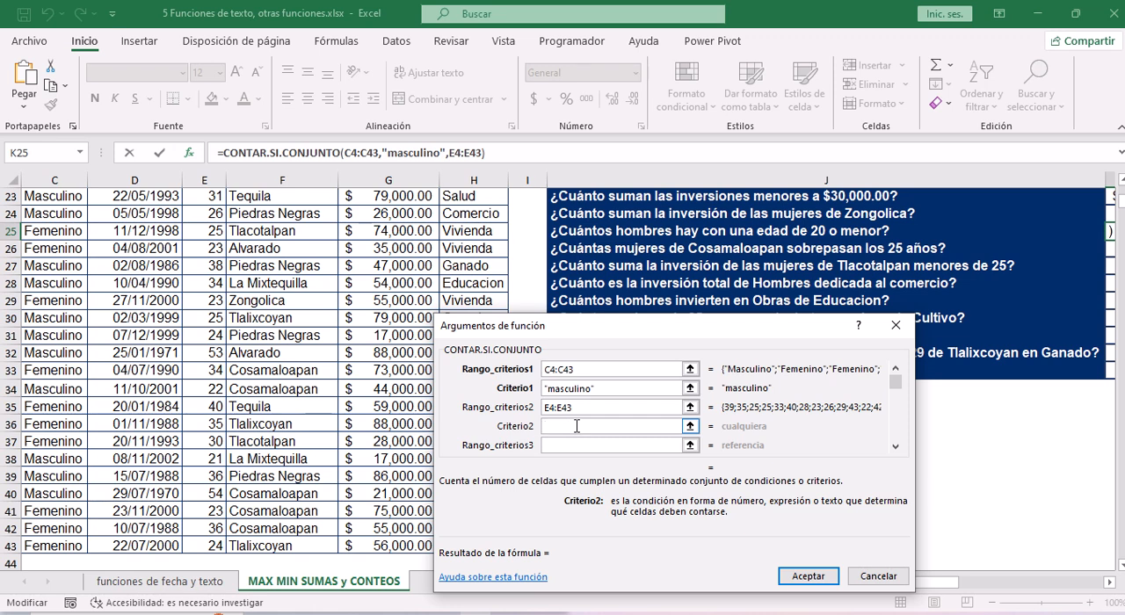
type("<>")
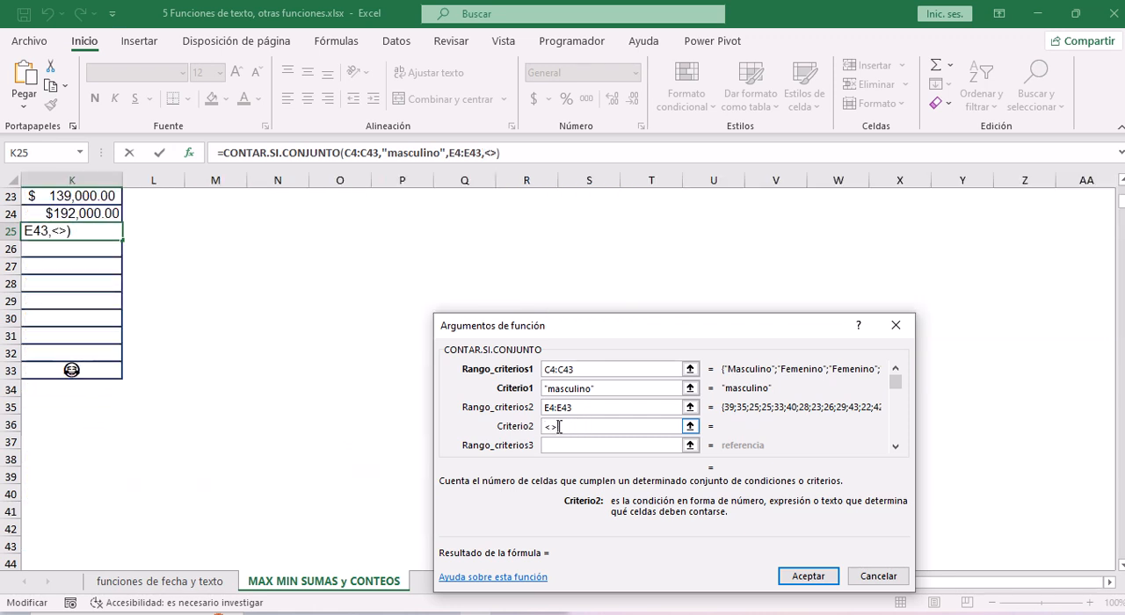
key("BackSpace")
type("=20")
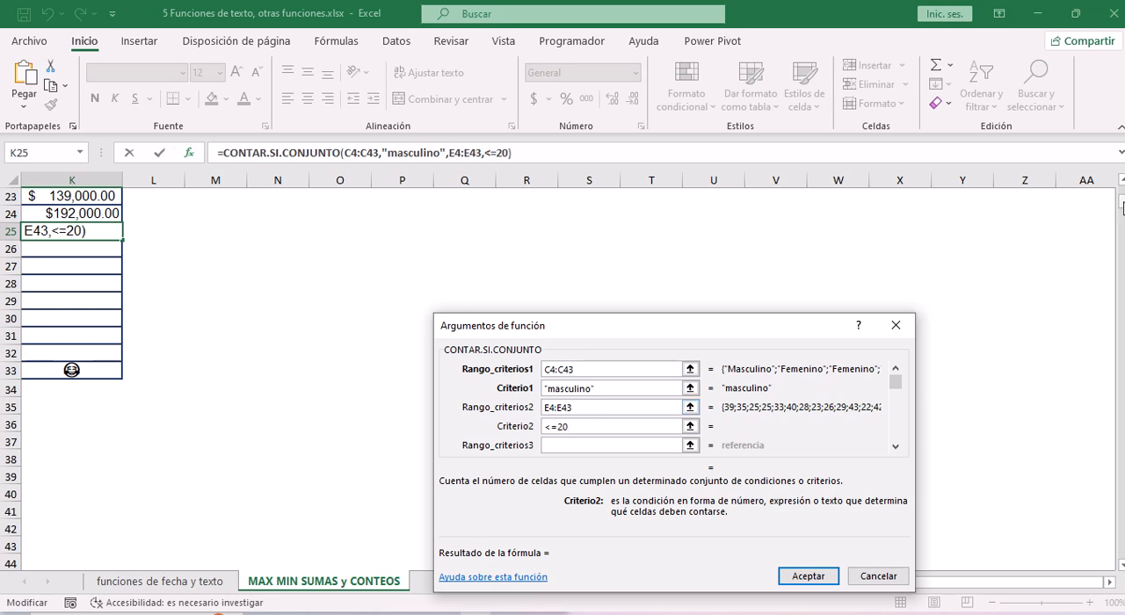
Look through the additional criteria range and criterion arguments that CONTAR.SI.CONJUNTO offers.
mouse_move(1123, 208)
left_mouse_down()
mouse_move(1123, 193)
mouse_move(1123, 208)
left_mouse_up()
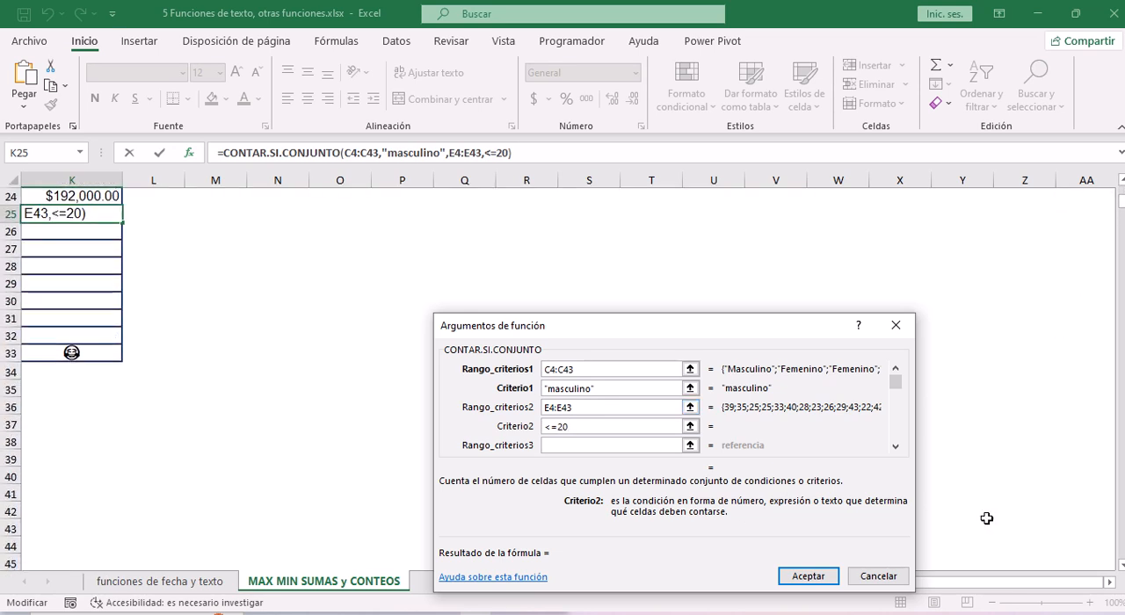
left_click_drag(1002, 582, 971, 582)
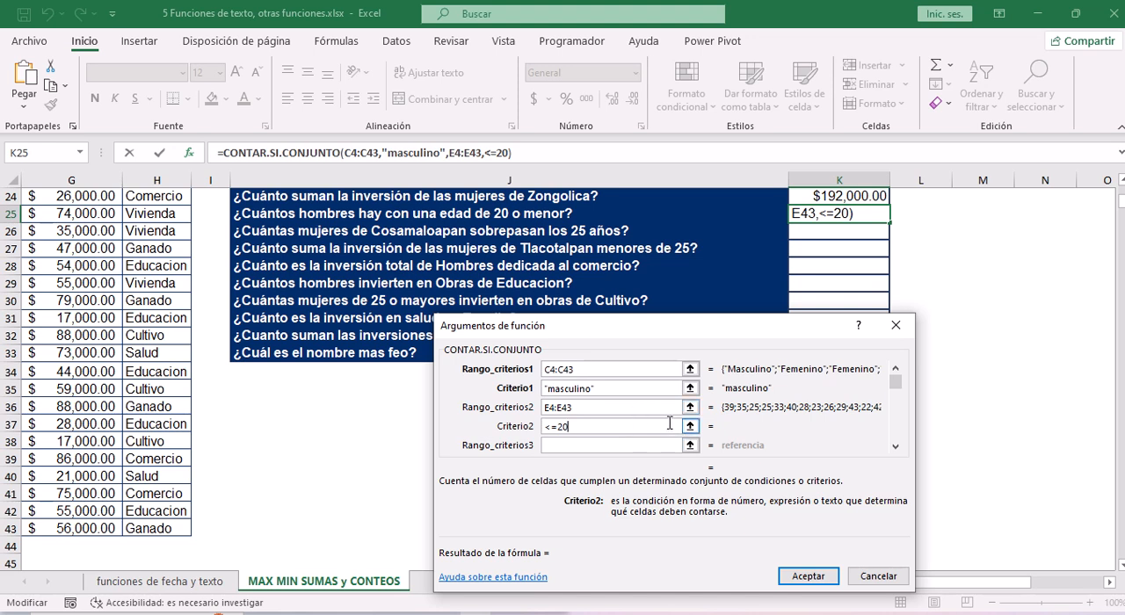
left_click(897, 449)
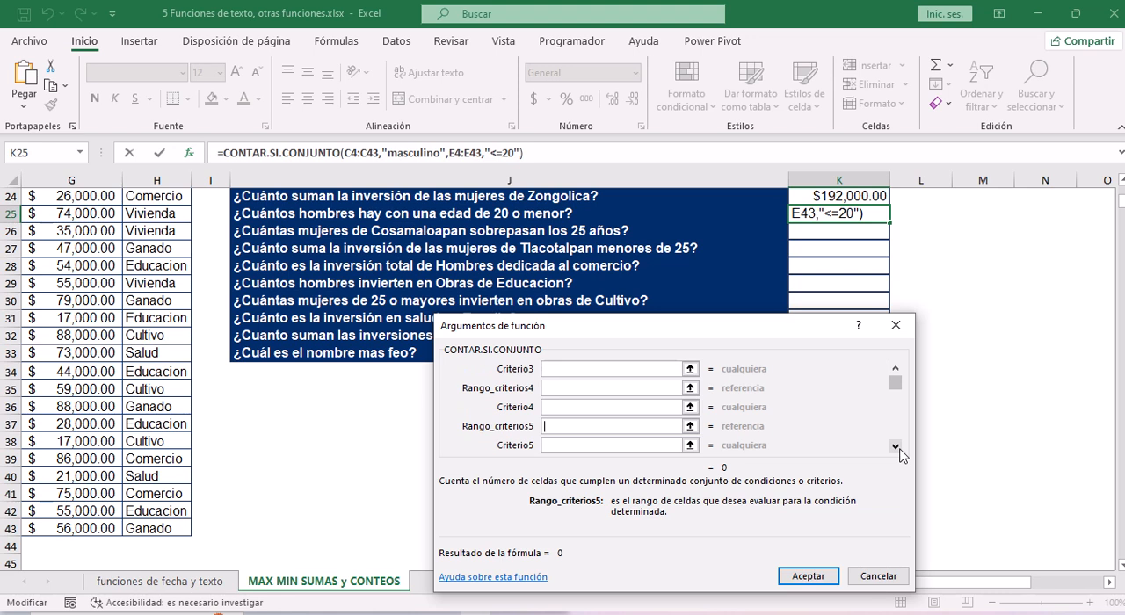
left_click(896, 448)
left_click(895, 447)
left_click(896, 447)
left_click(895, 448)
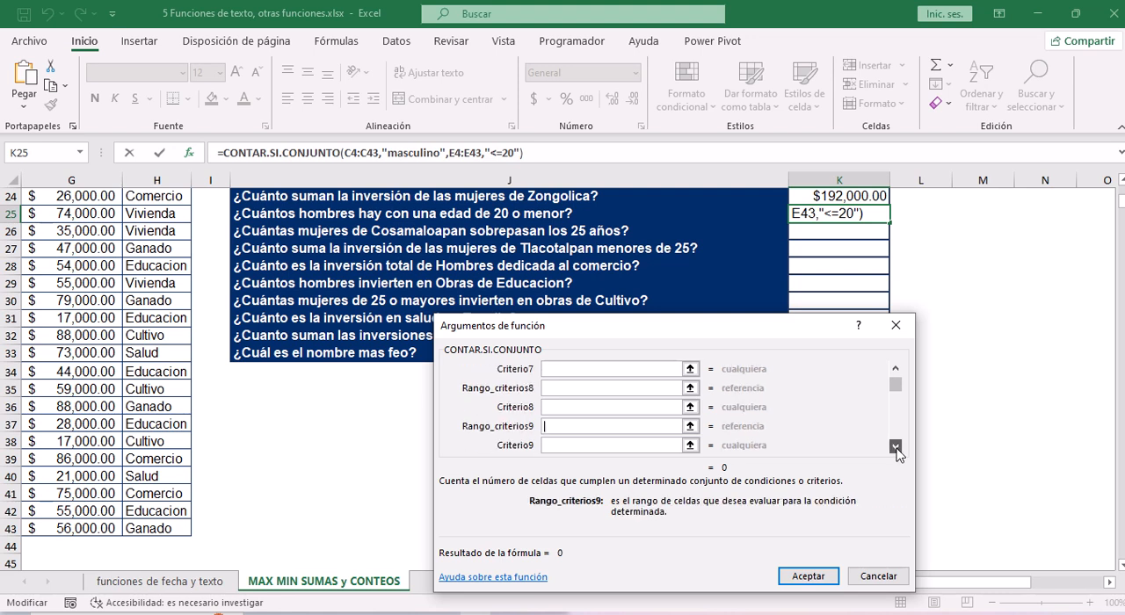
left_click(896, 370)
left_click(895, 371)
left_click(895, 371)
left_click(896, 371)
left_click(896, 371)
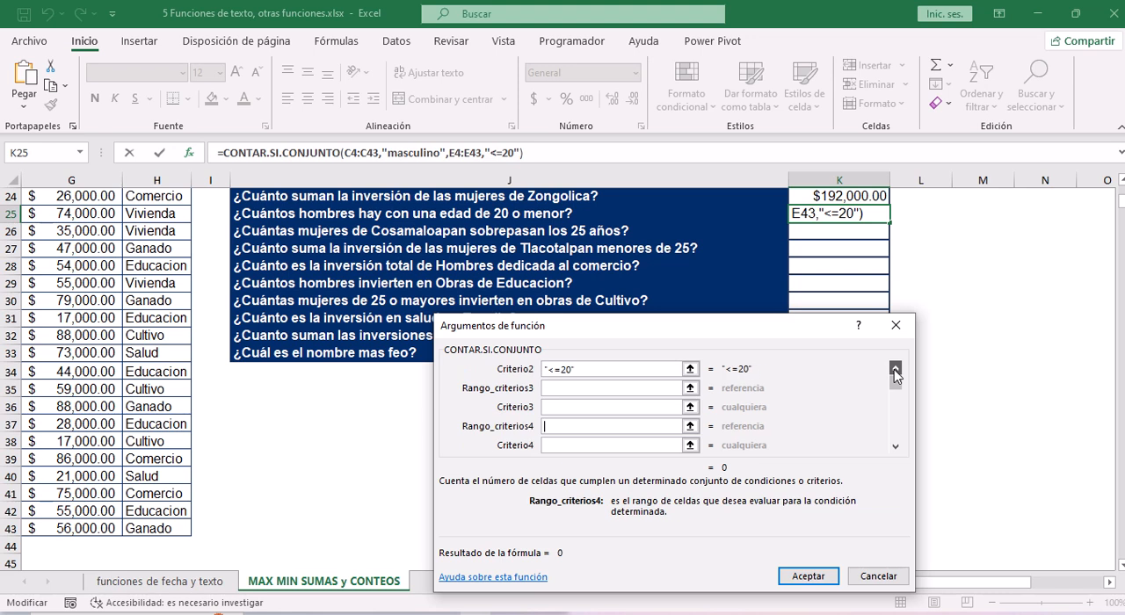
left_click(896, 371)
left_click(895, 371)
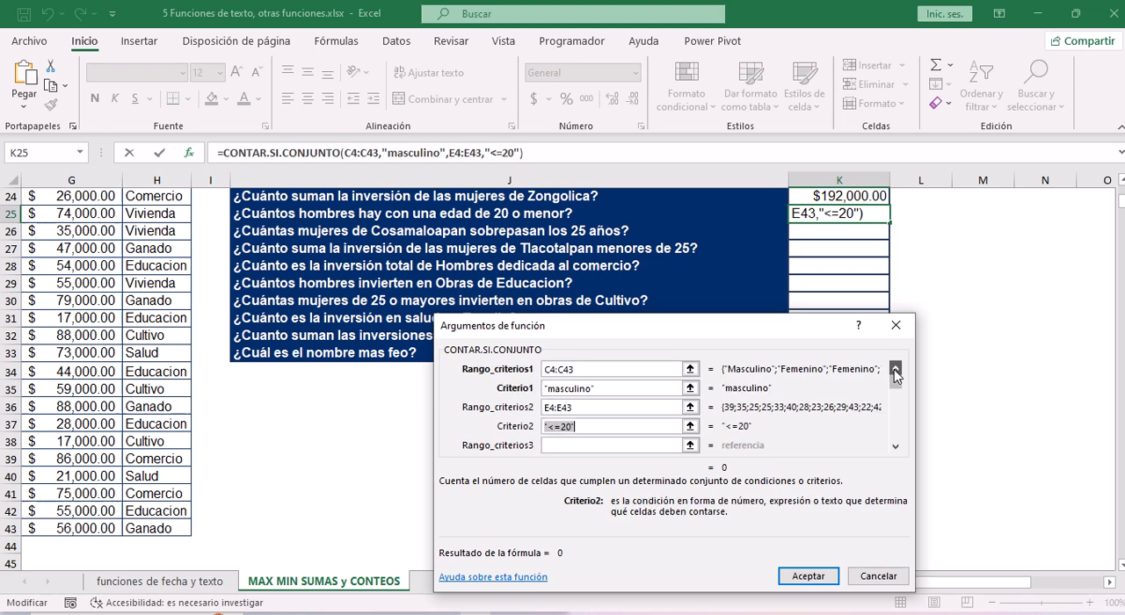
Accept the function arguments to complete the CONTAR.SI.CONJUNTO formula in K25.
left_click(592, 429)
left_click(597, 436)
left_click(809, 575)
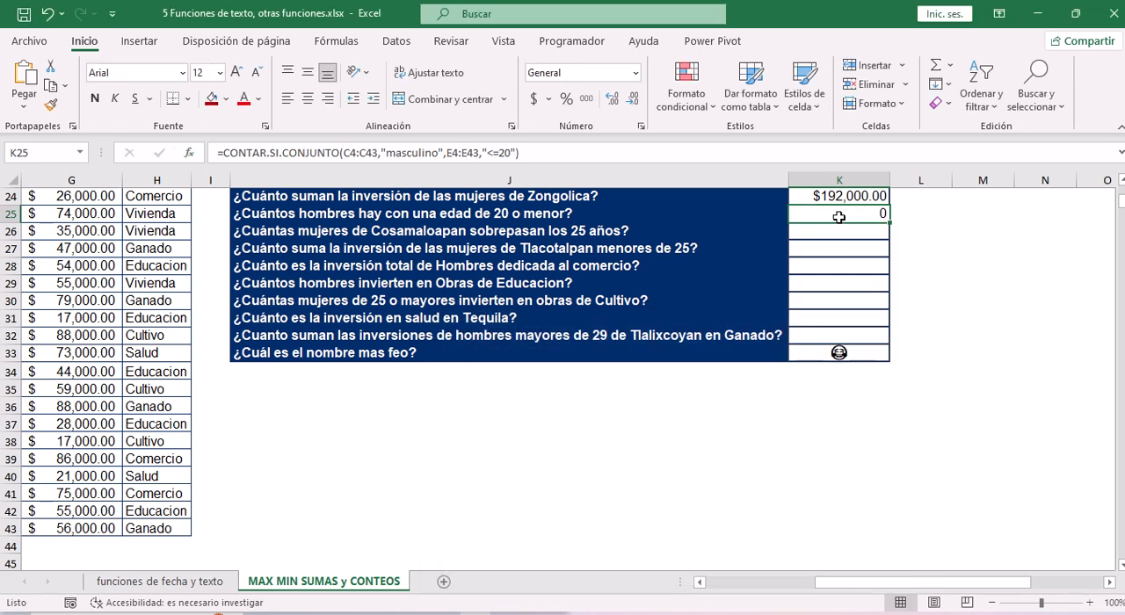
Start a formula in K26, the answer cell for "¿Cuántas mujeres de Cosamaloapan sobrepasan los 25 años?".
left_click_drag(850, 592, 738, 593)
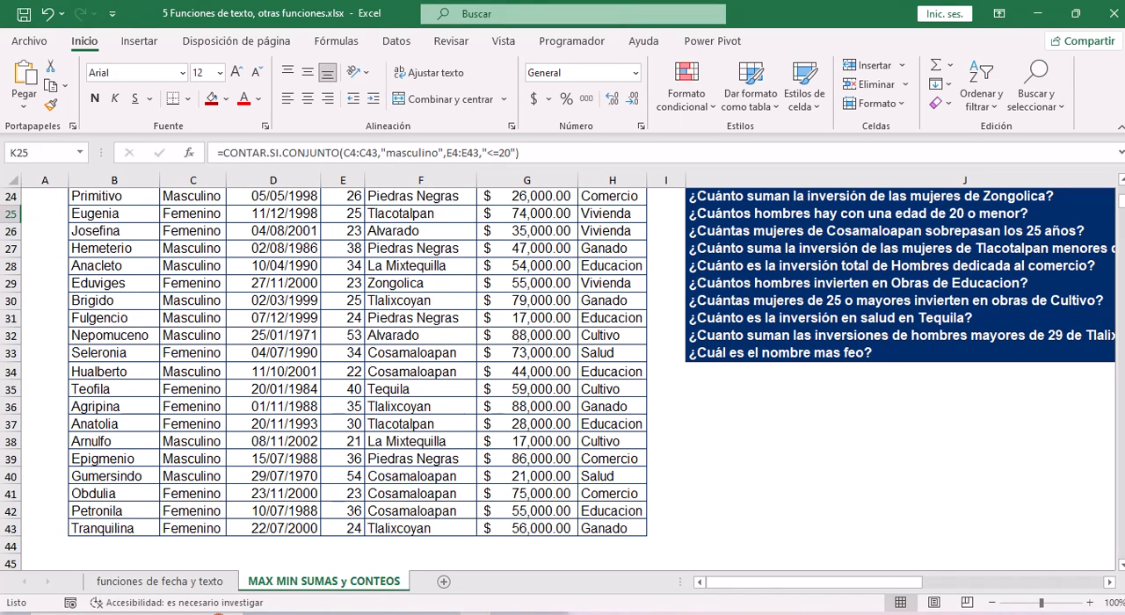
scroll(1121, 182, "up", 1)
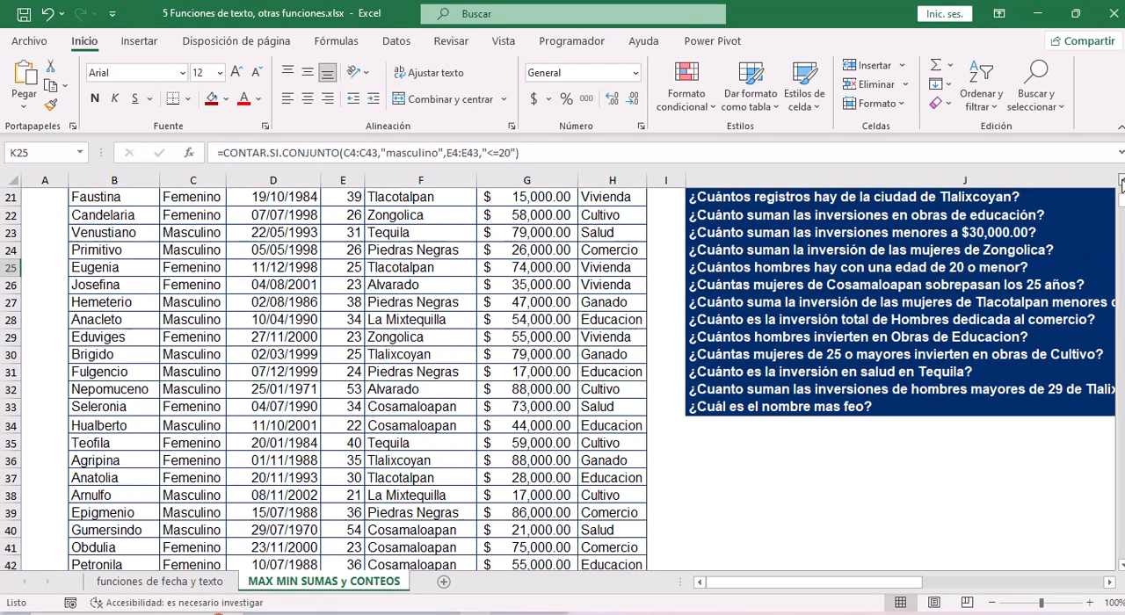
scroll(1121, 181, "up", 2)
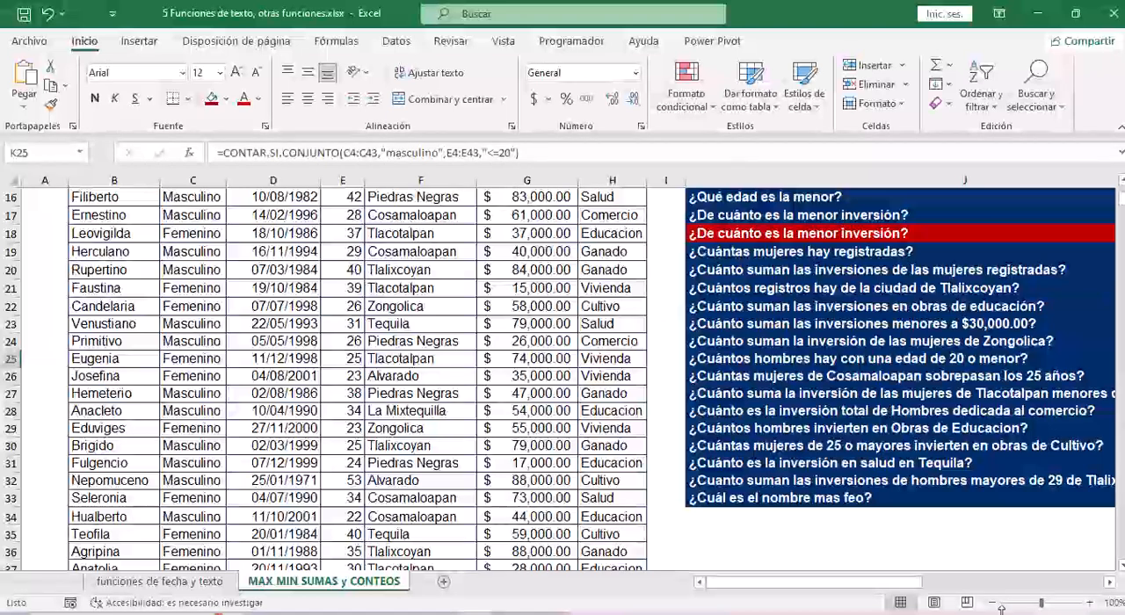
left_click_drag(906, 584, 994, 587)
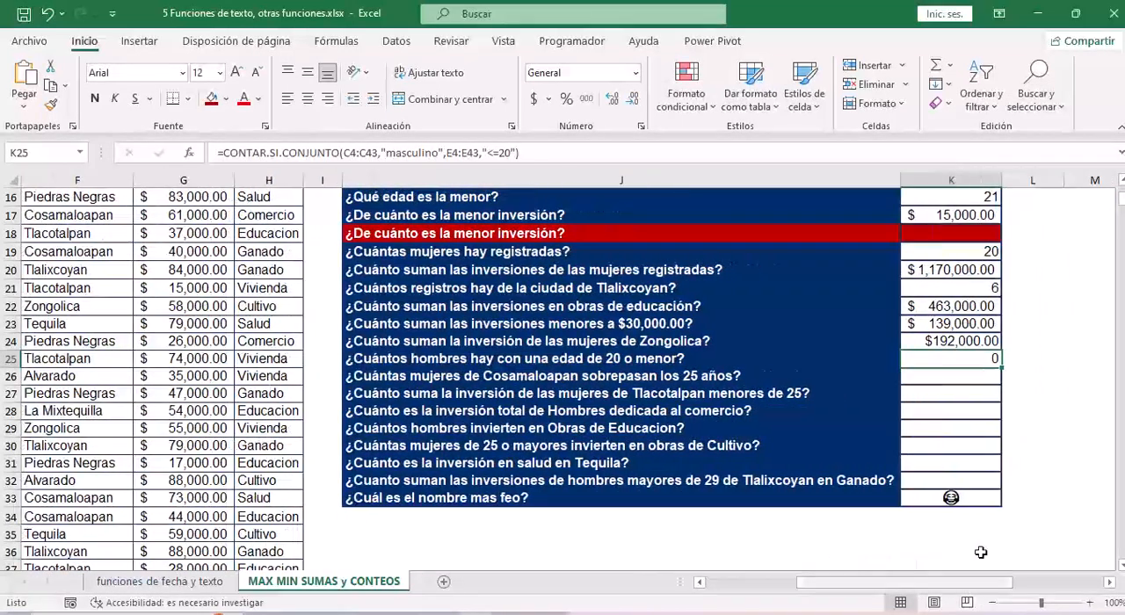
left_click(824, 378)
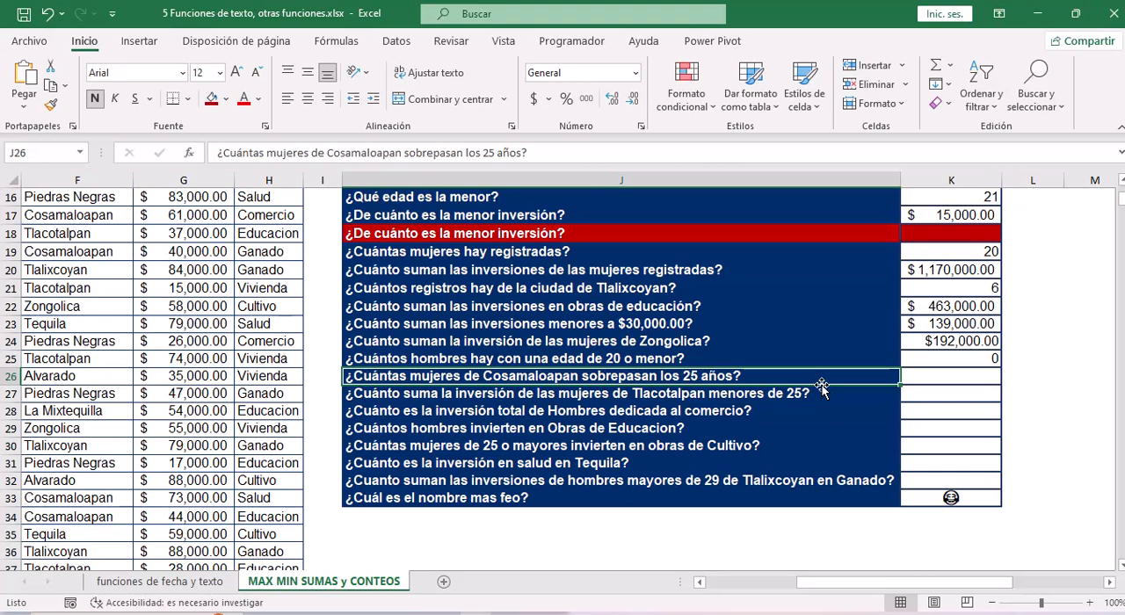
left_click(942, 379)
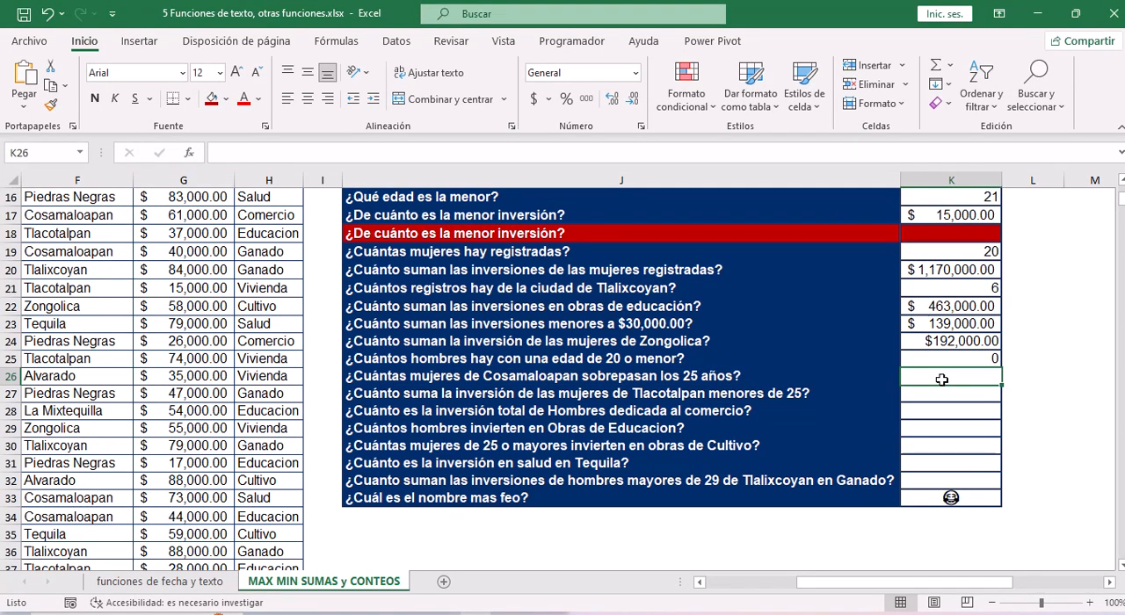
left_click(346, 154)
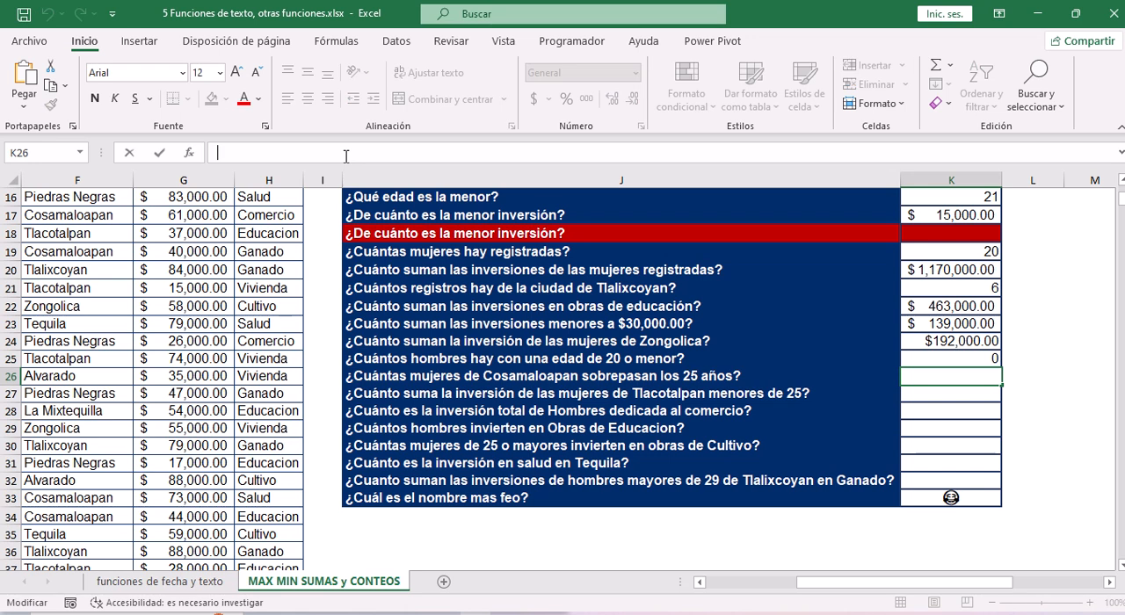
type("=")
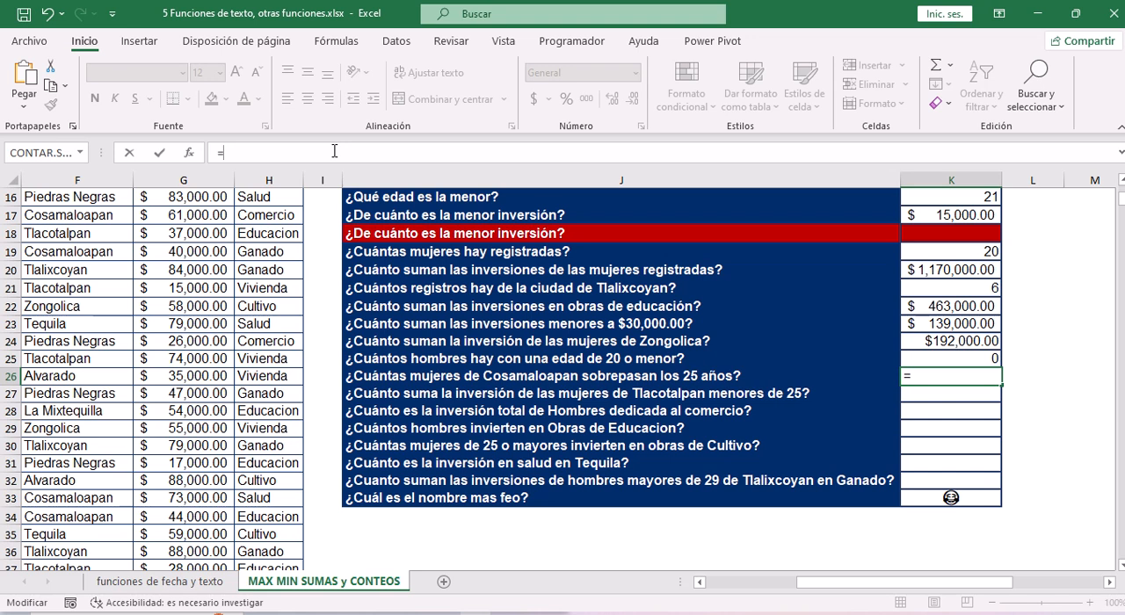
type("um")
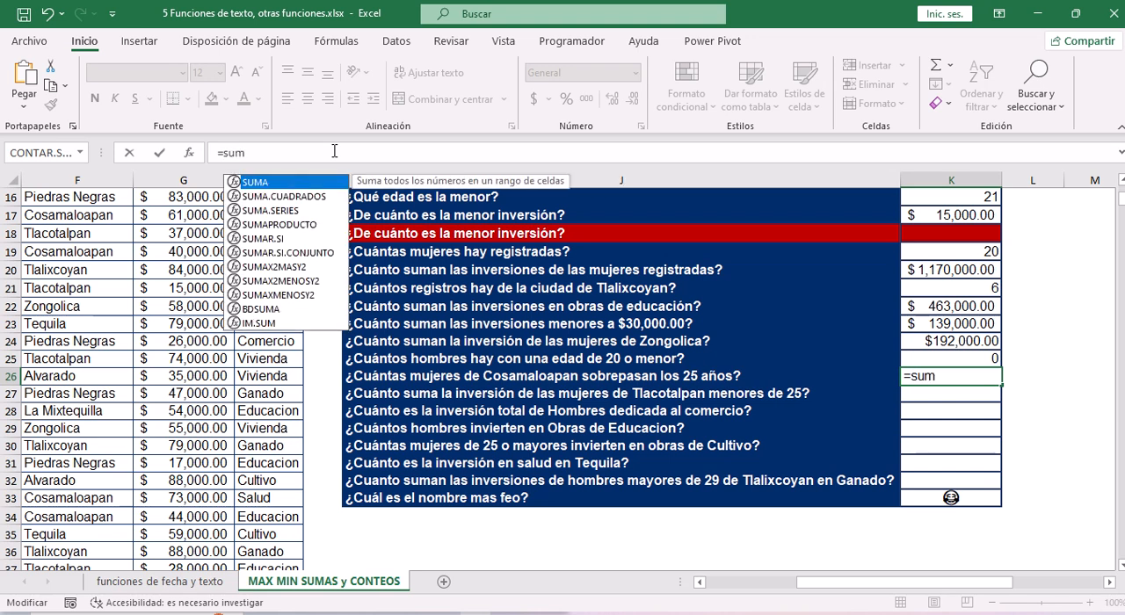
key("Down")
key("Down")
key("Down")
key("BackSpace")
key("BackSpace")
key("BackSpace")
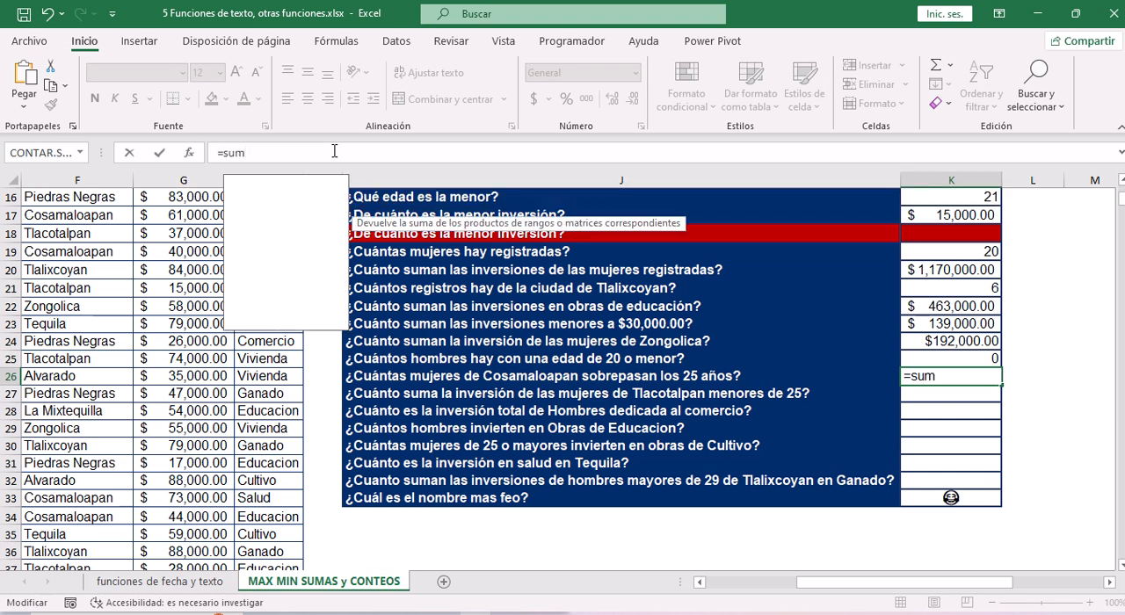
Insert the CONTAR.SI.CONJUNTO function into the K26 formula from the function suggestions.
type("cont")
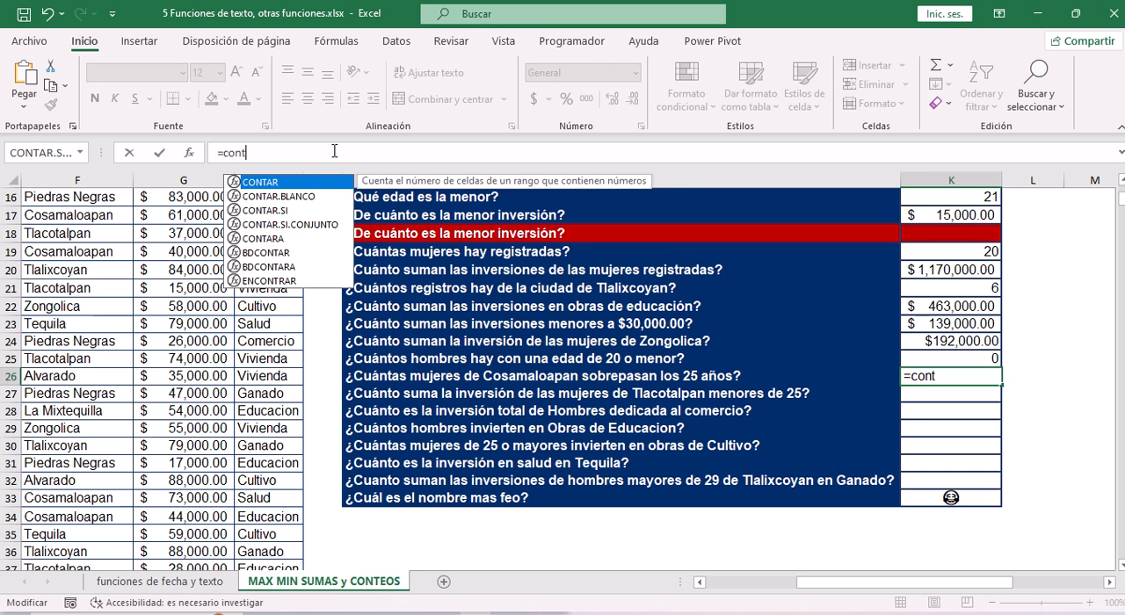
key("Down")
key("Down")
key("Down")
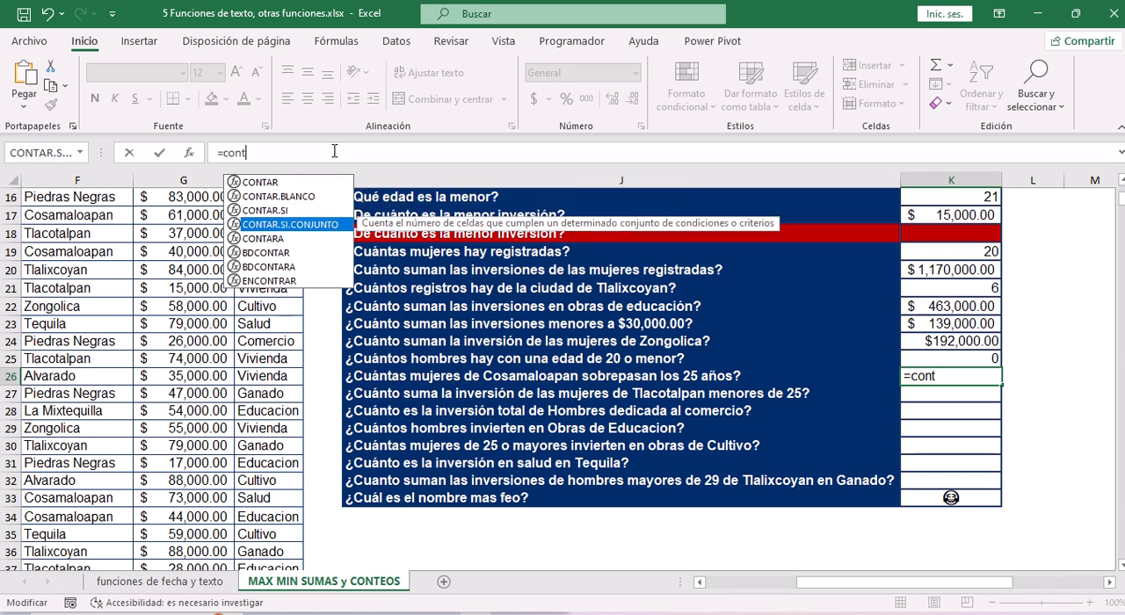
key("Tab")
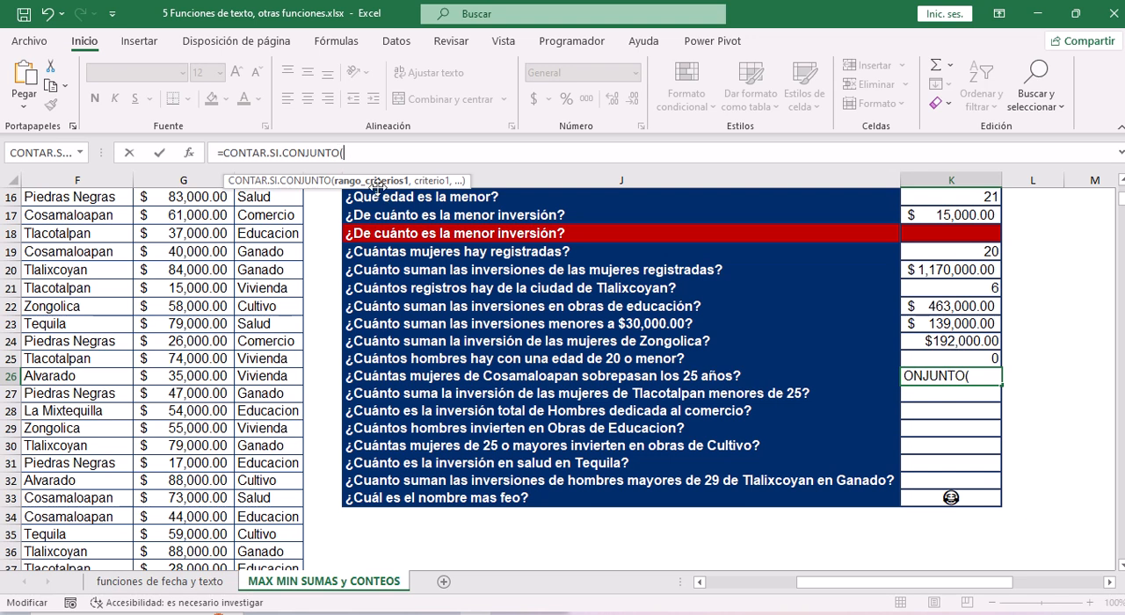
Give the K26 formula the sexo values C4:C43 as first criteria range and "femenino" as its criterion.
left_click_drag(848, 582, 708, 586)
left_click(187, 264)
key("ctrl+Up")
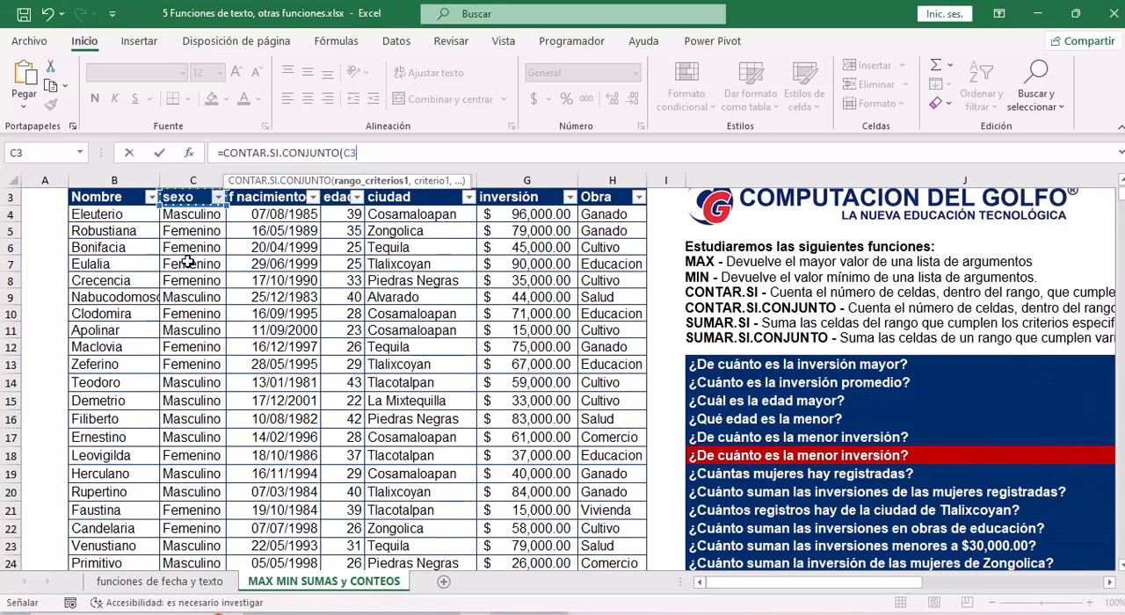
key("Down")
key("ctrl+shift+Down")
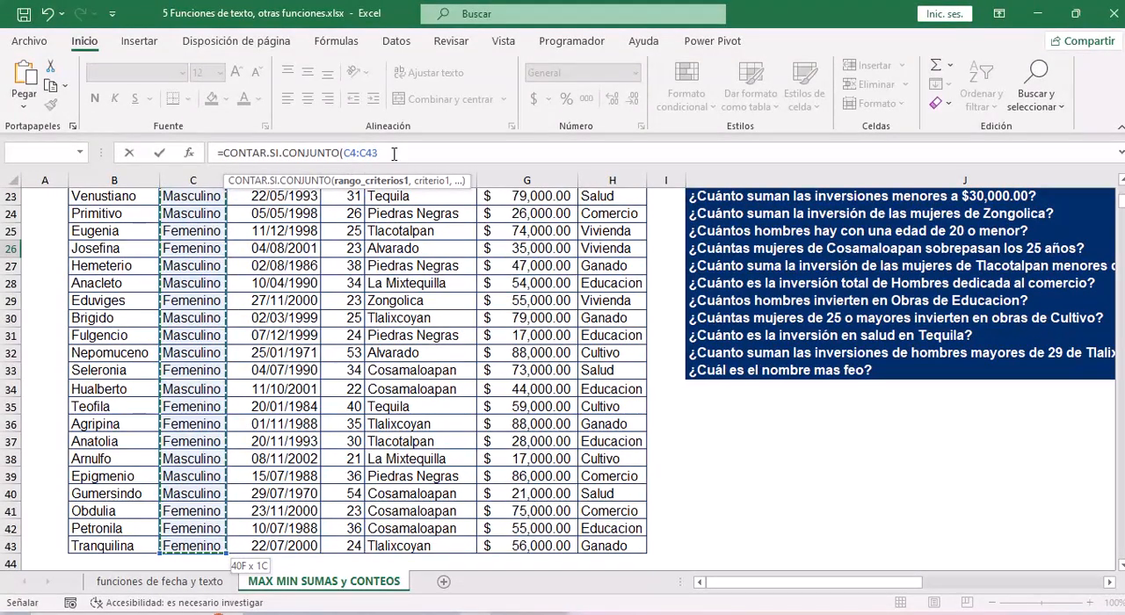
type(",")
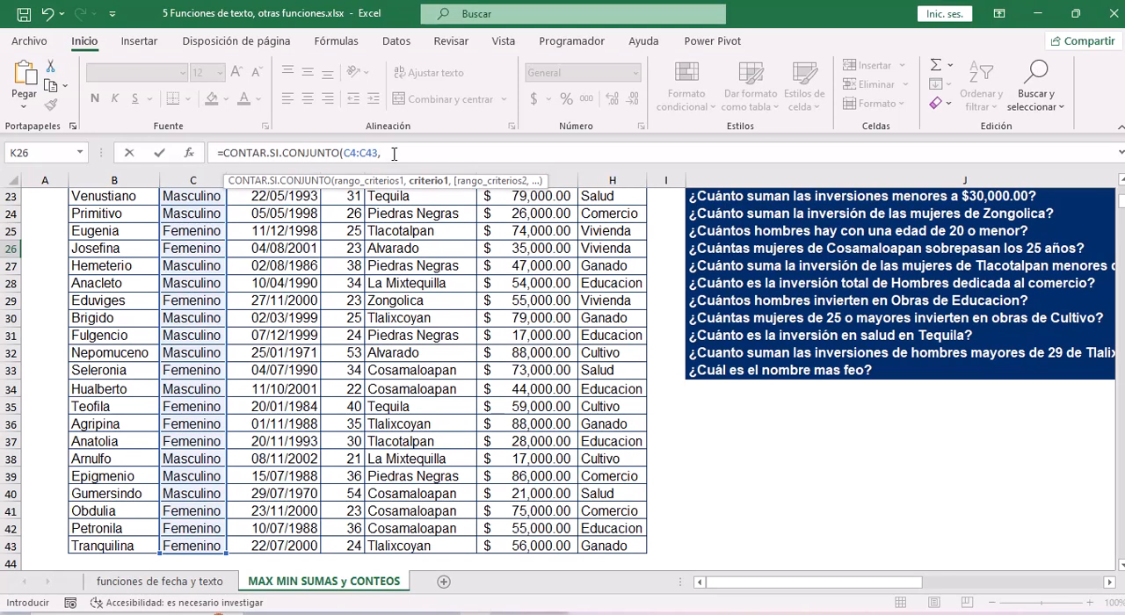
type("\"femenino\",")
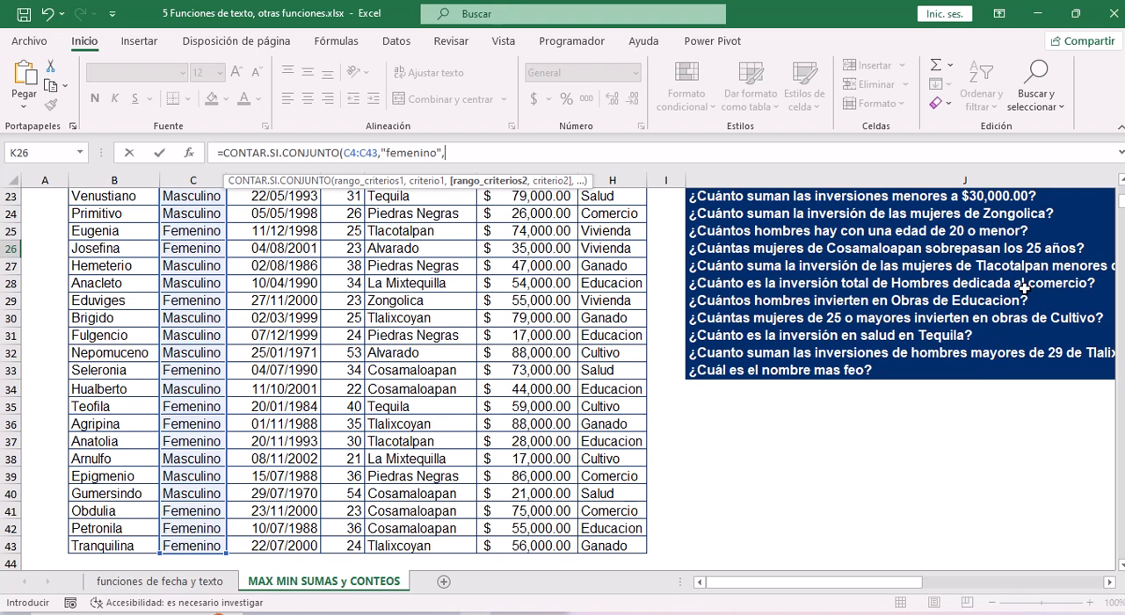
Add the ciudad values F4:F43 as the second criteria range of the K26 formula.
left_click(401, 355)
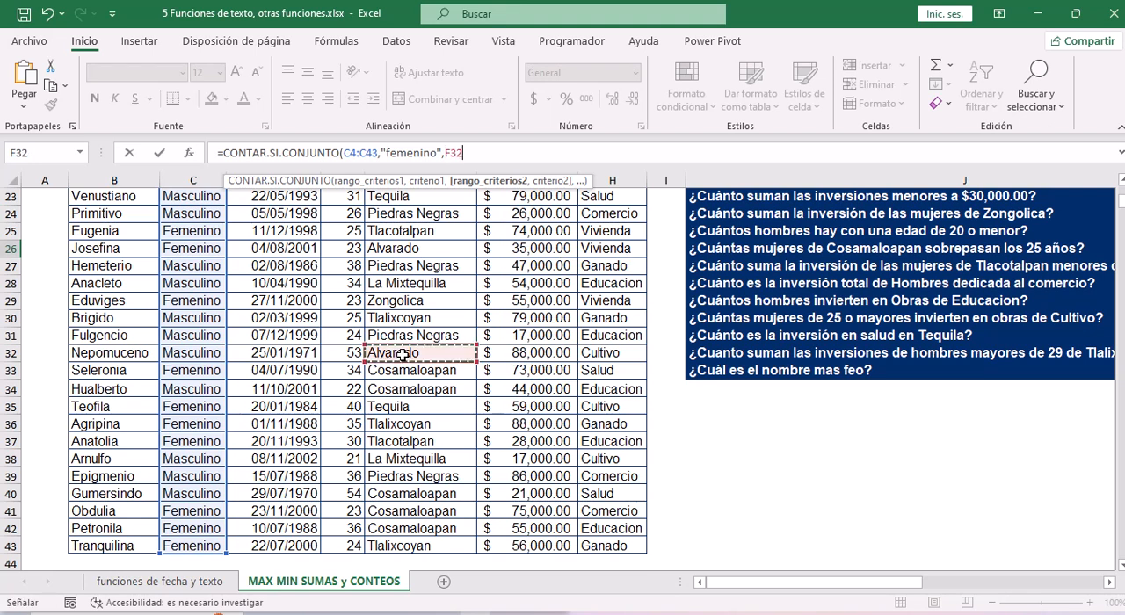
key("ctrl+Up")
key("Down")
key("ctrl+shift+Down")
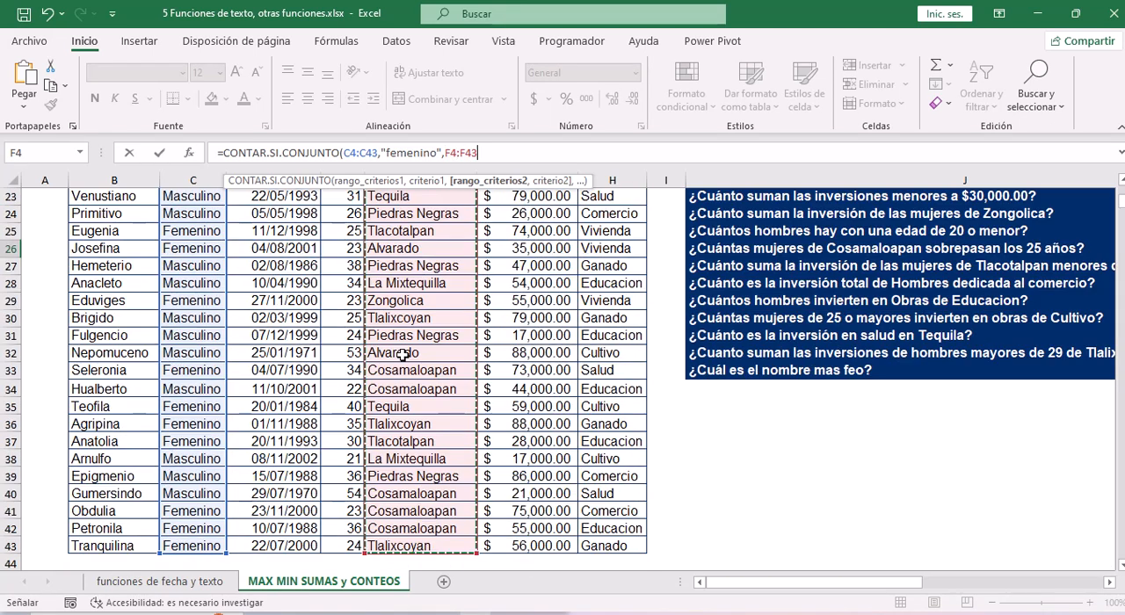
Set "Cosamaloapan" as the criterion for the ciudad range in the K26 formula.
type(",")
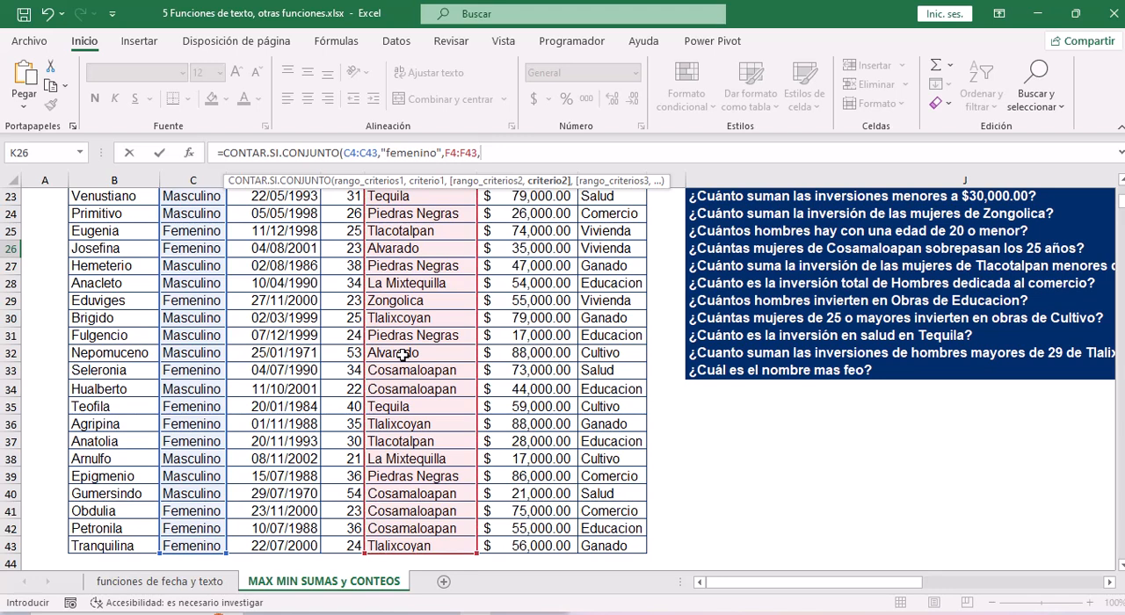
left_click_drag(901, 587, 942, 589)
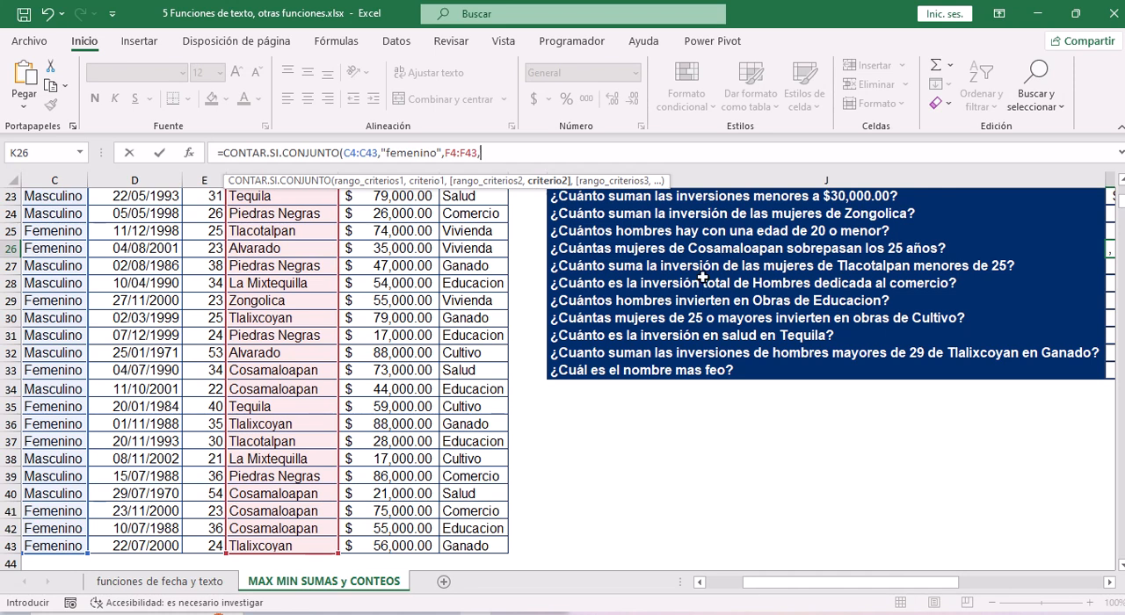
type("\"Cosamaloapan\",")
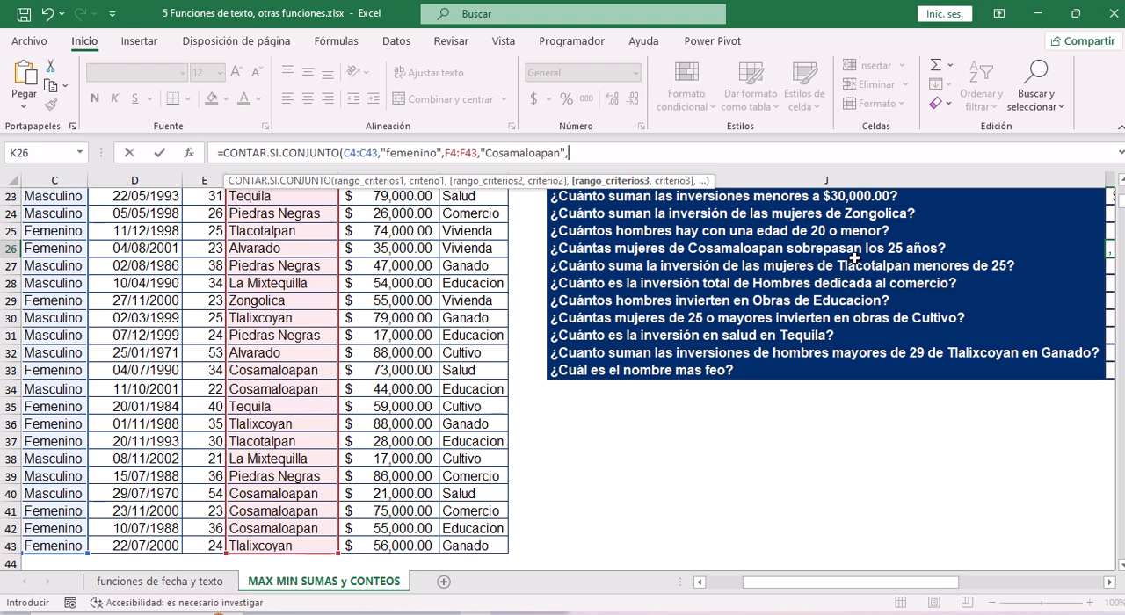
Add the edad values E4:E43 as the third criteria range of the K26 formula and begin its comparison criterion.
left_click(217, 232)
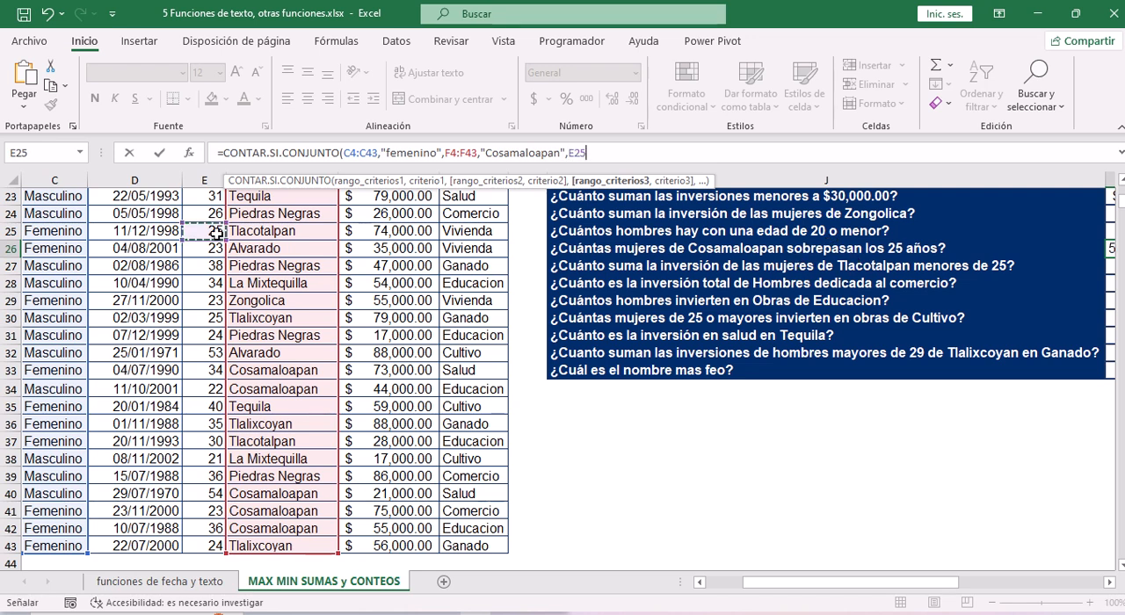
scroll(216, 234, "up", 7)
left_click(216, 218)
key("ctrl+shift+Down")
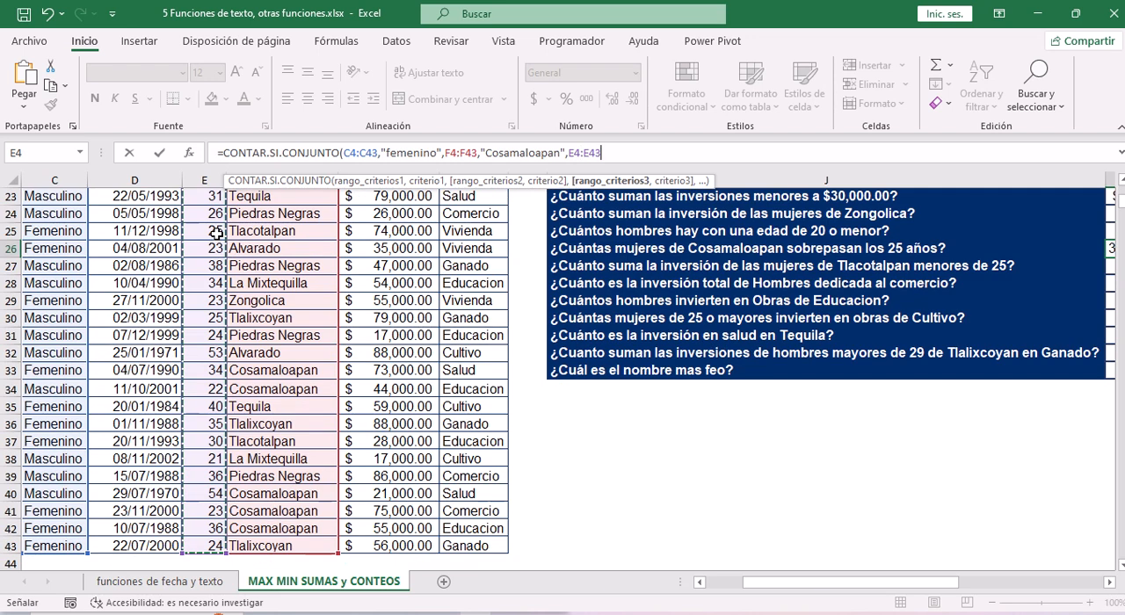
type(",\"")
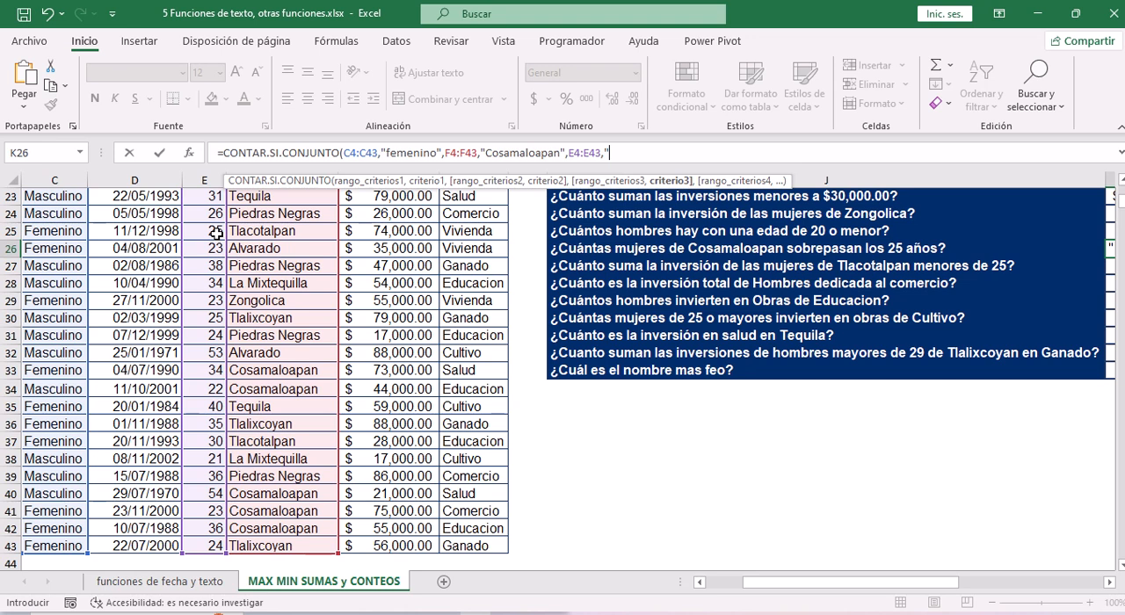
type("<>")
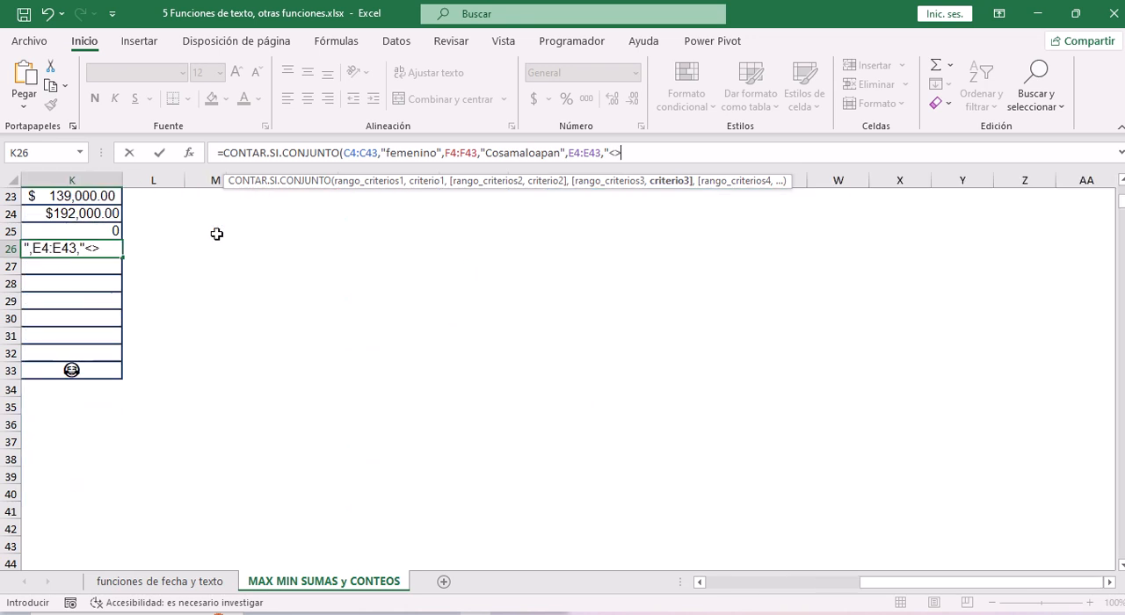
key("Left")
key("BackSpace")
key("BackSpace")
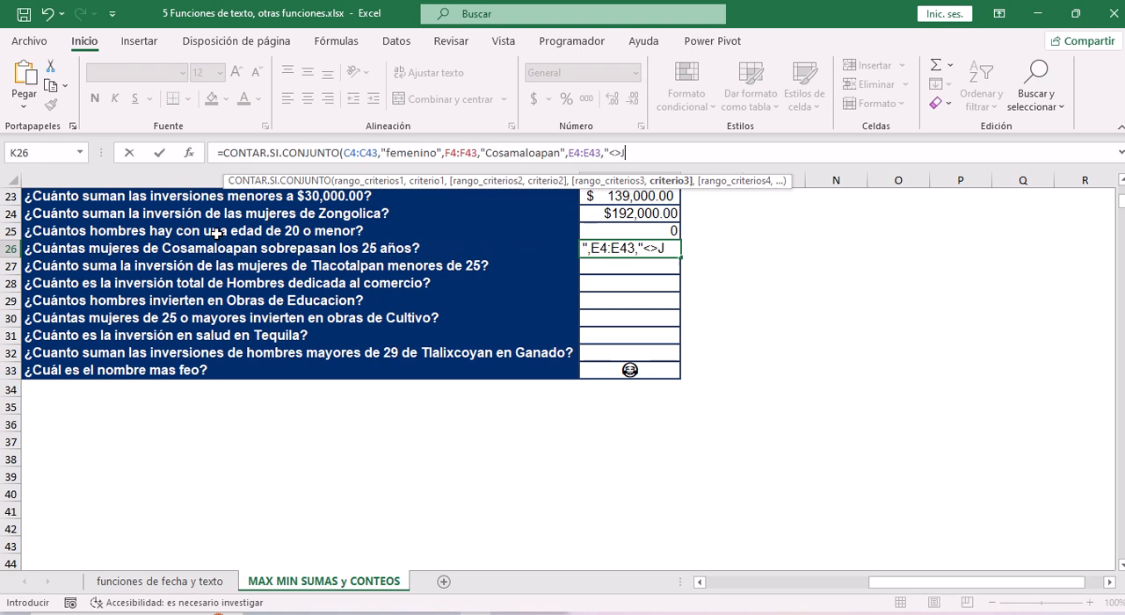
key("Left")
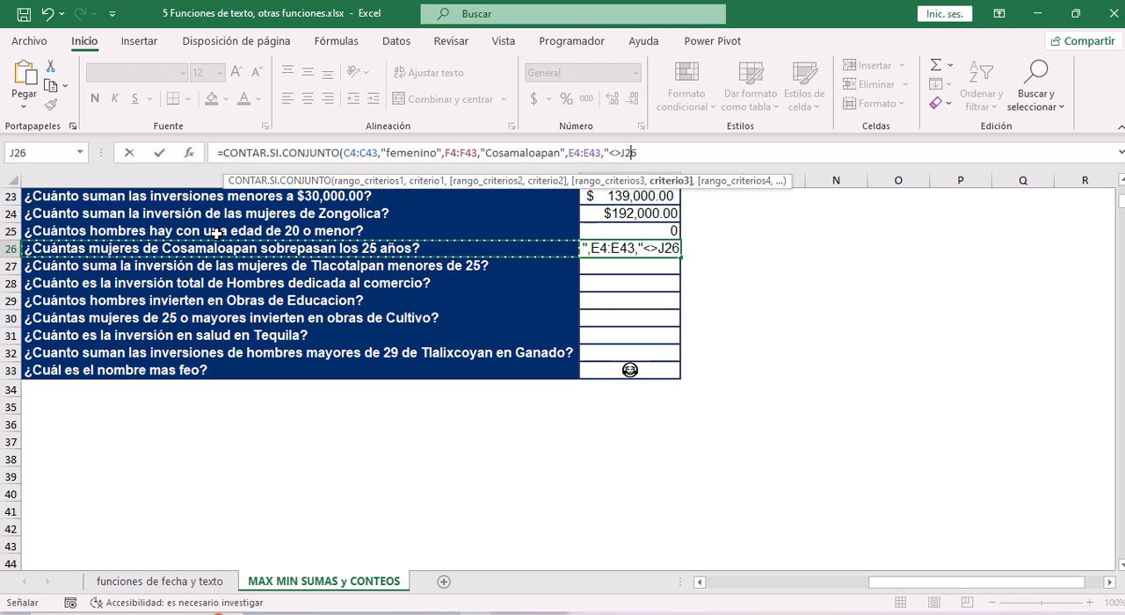
key("BackSpace")
key("BackSpace")
key("BackSpace")
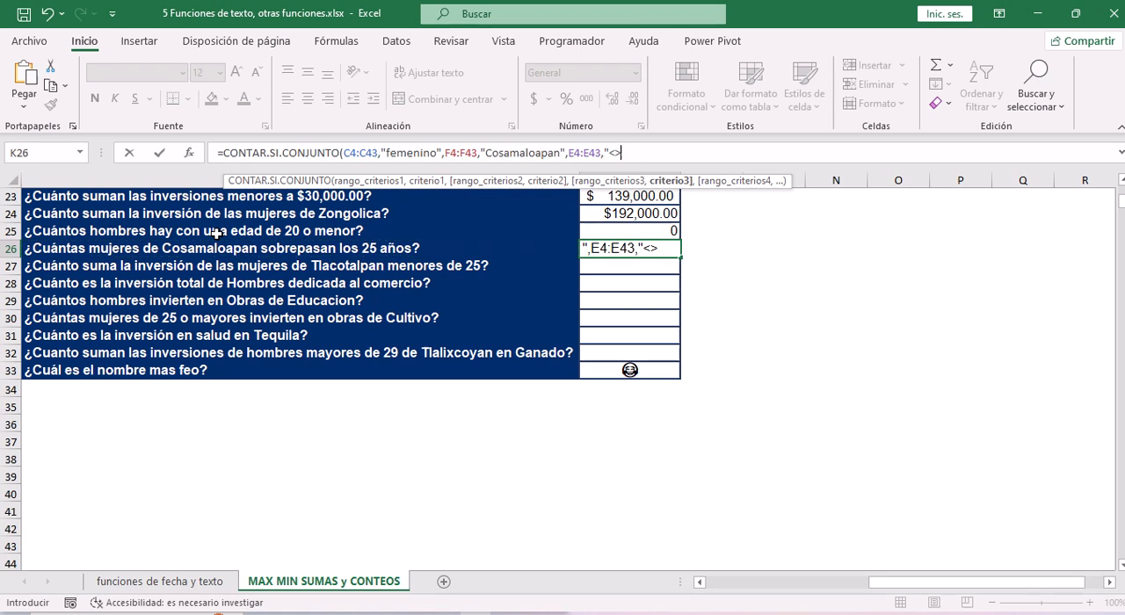
Complete the edad criterion of the K26 formula as ">25" and enter the finished formula.
left_click(615, 155)
left_click(624, 153)
type("25\")")
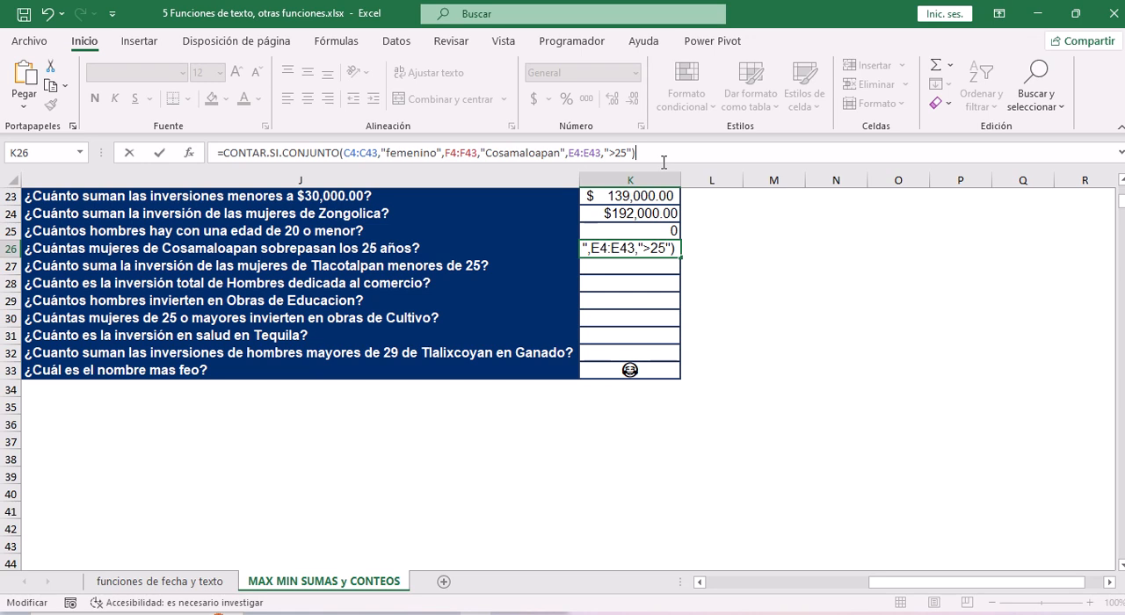
key("Return")
left_click(604, 249)
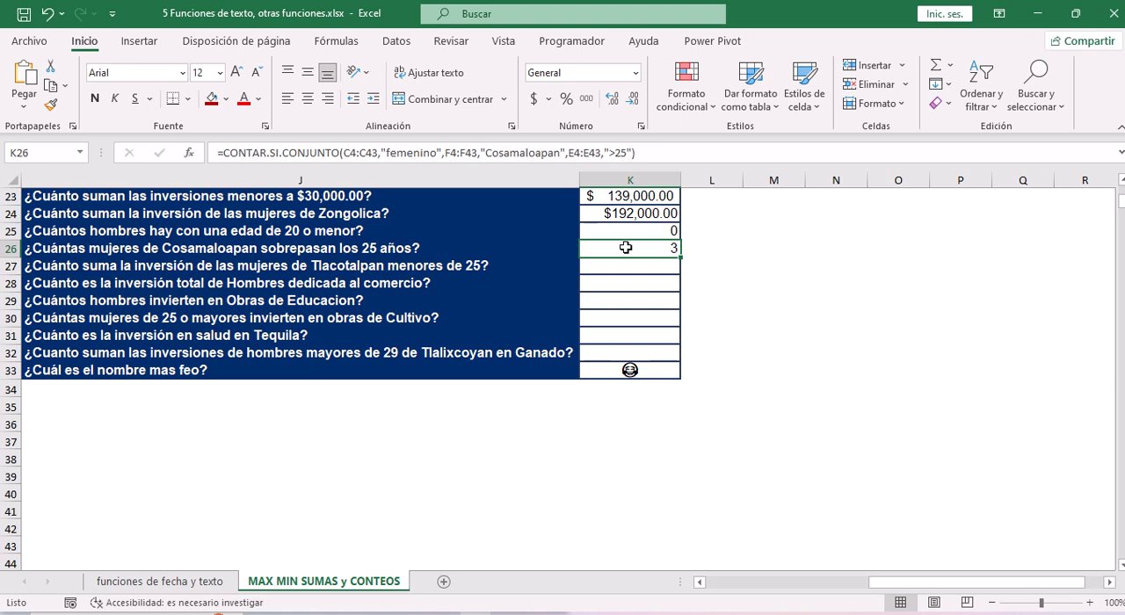
Start a SUMAR.SI.CONJUNTO formula in K27, the answer cell for "¿Cuánto suma la inversión de las mujeres de Tlacotalpan menores de 25?".
left_click(572, 267)
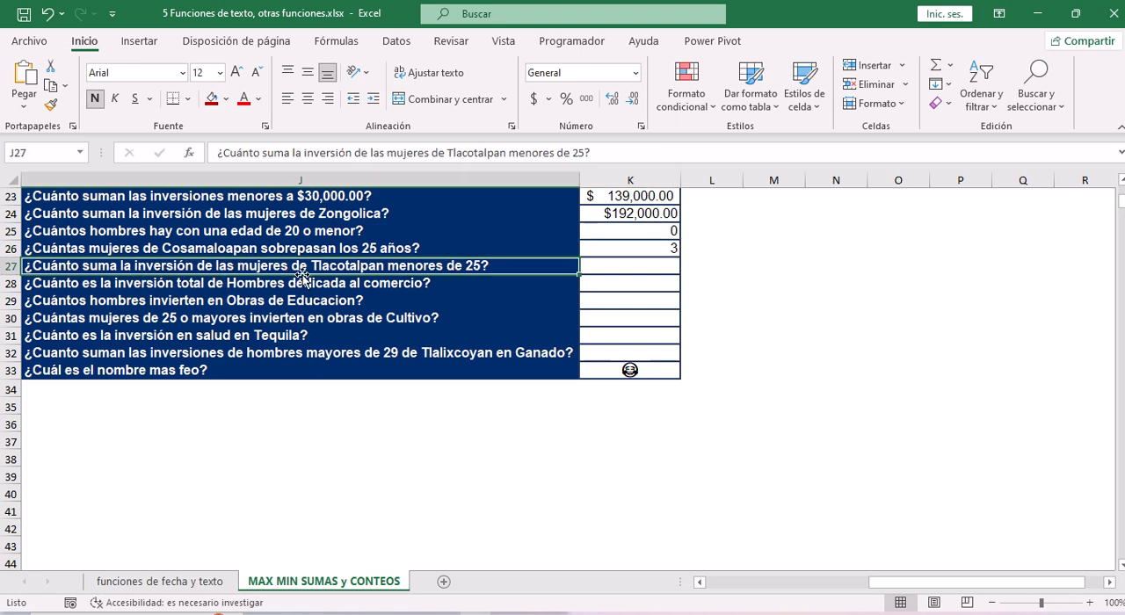
left_click(617, 271)
left_click_drag(921, 582, 844, 587)
left_click(482, 152)
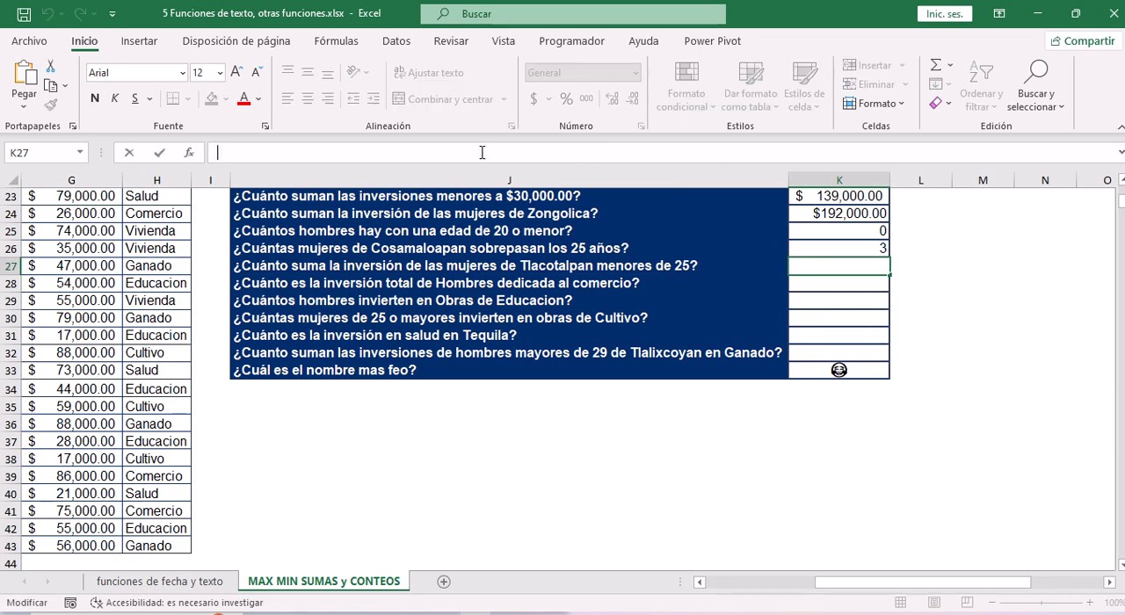
type("=")
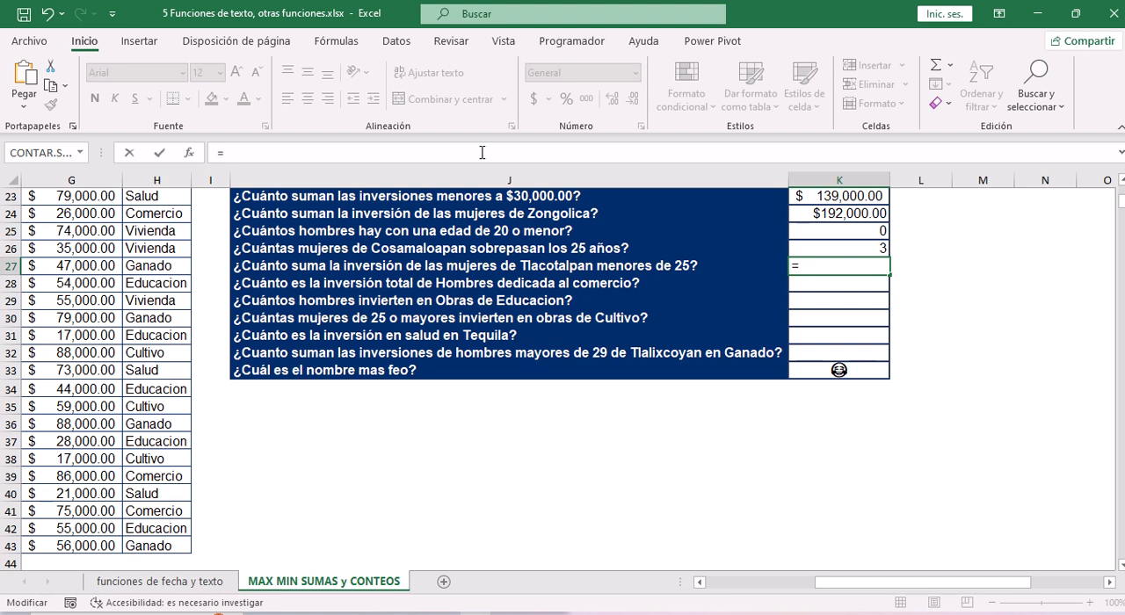
type("sum")
key("Down")
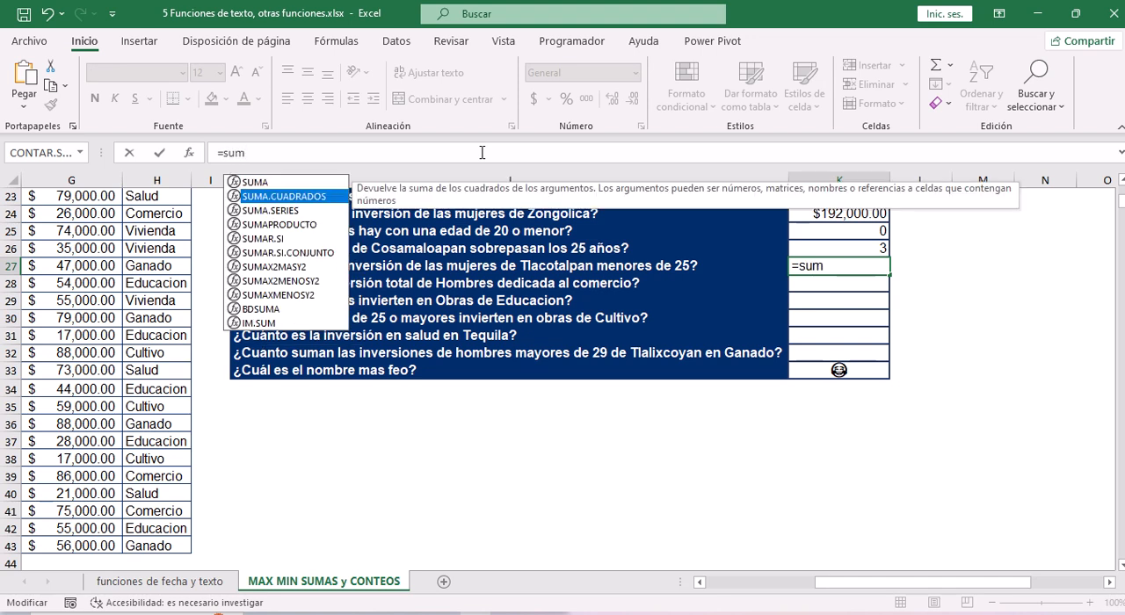
key("Down")
key("Down")
key("Down")
key("Down")
key("Tab")
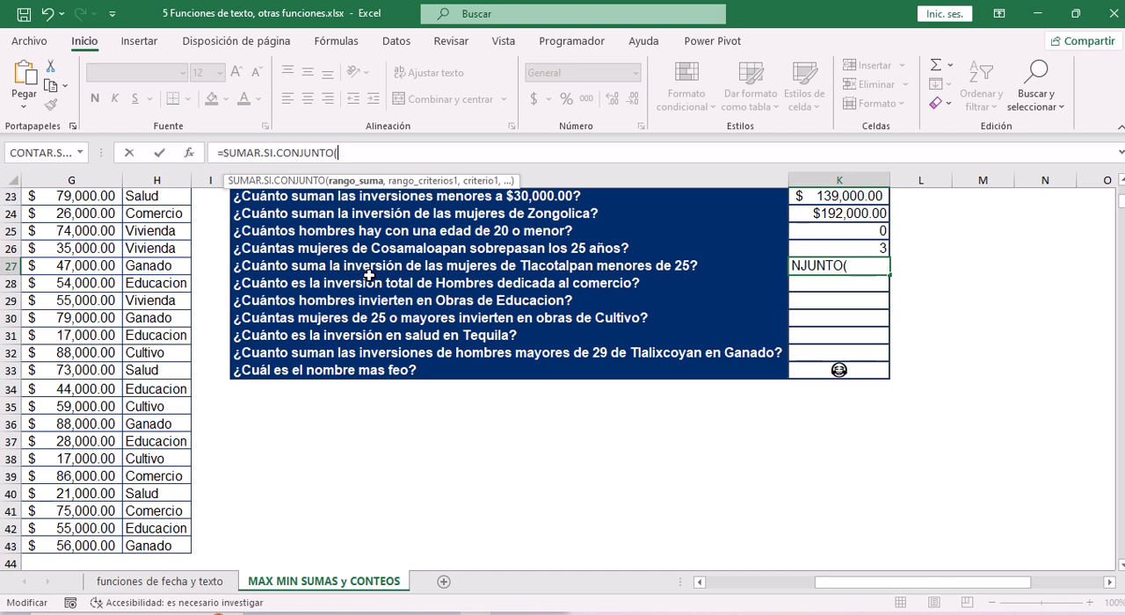
Set the inversión values G4:G43 as the sum range of the K27 formula.
left_click(73, 250)
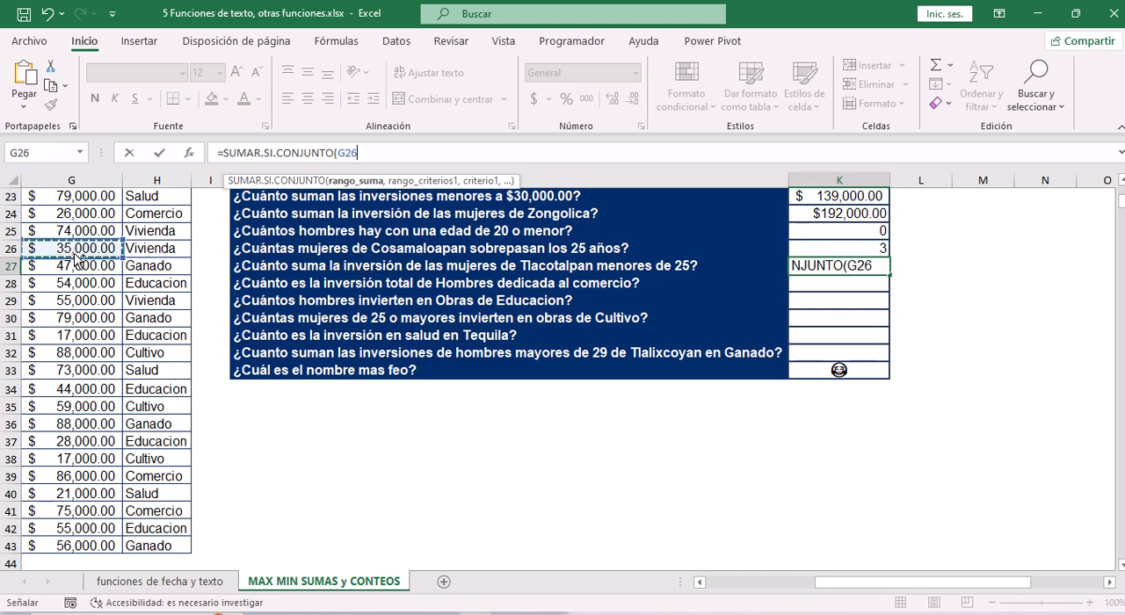
key("ctrl+Up")
key("Down")
key("ctrl+shift+Down")
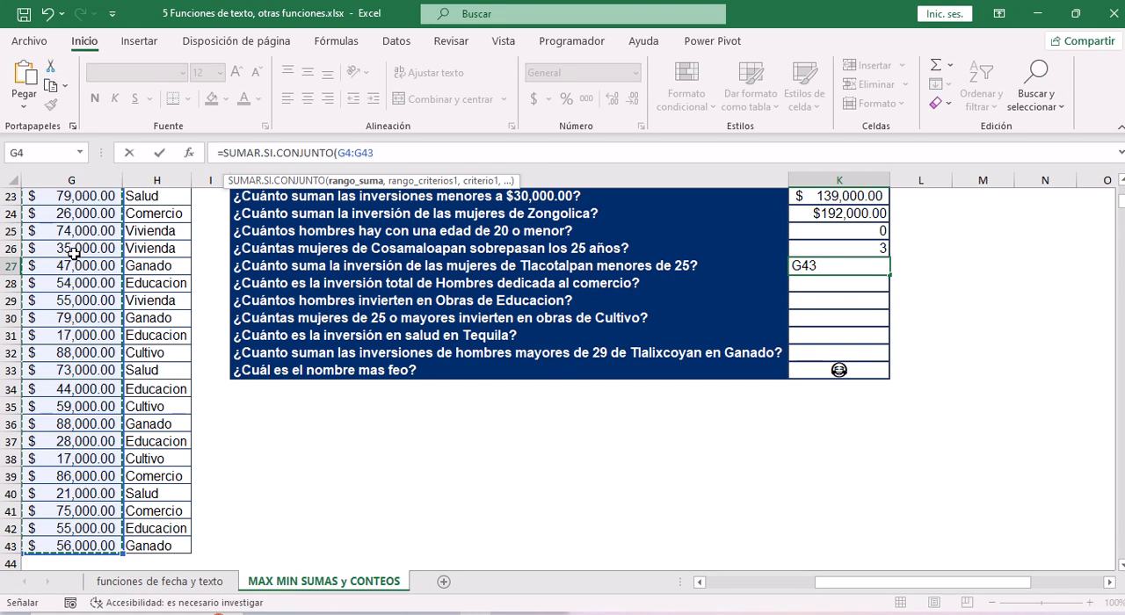
type(",")
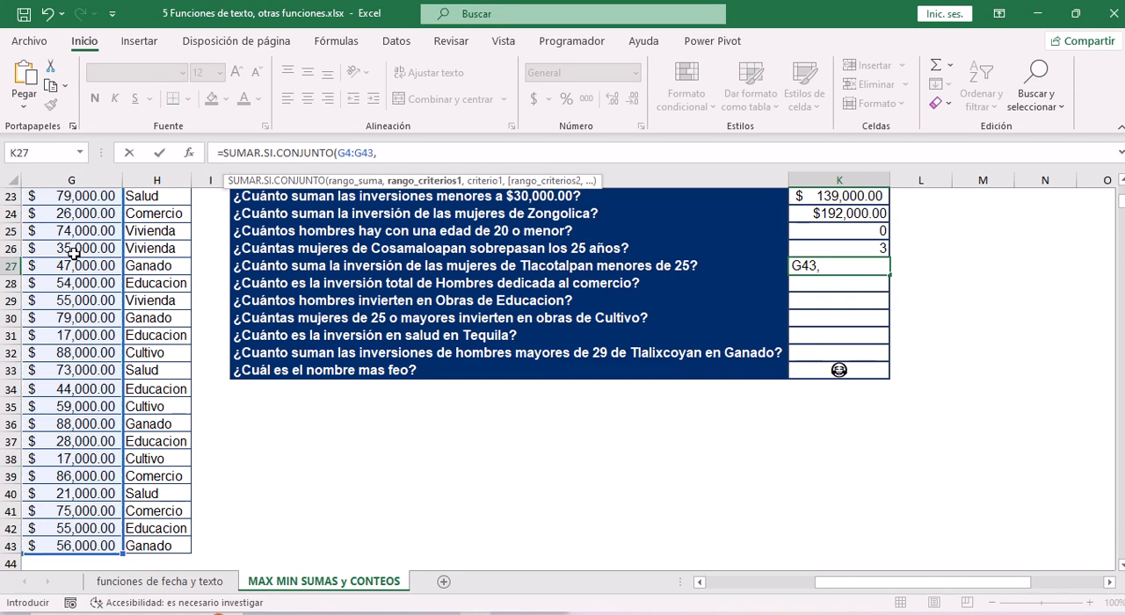
Give the K27 formula the sexo values C4:C43 as first criteria range and "femenino" as its criterion.
left_click(79, 321)
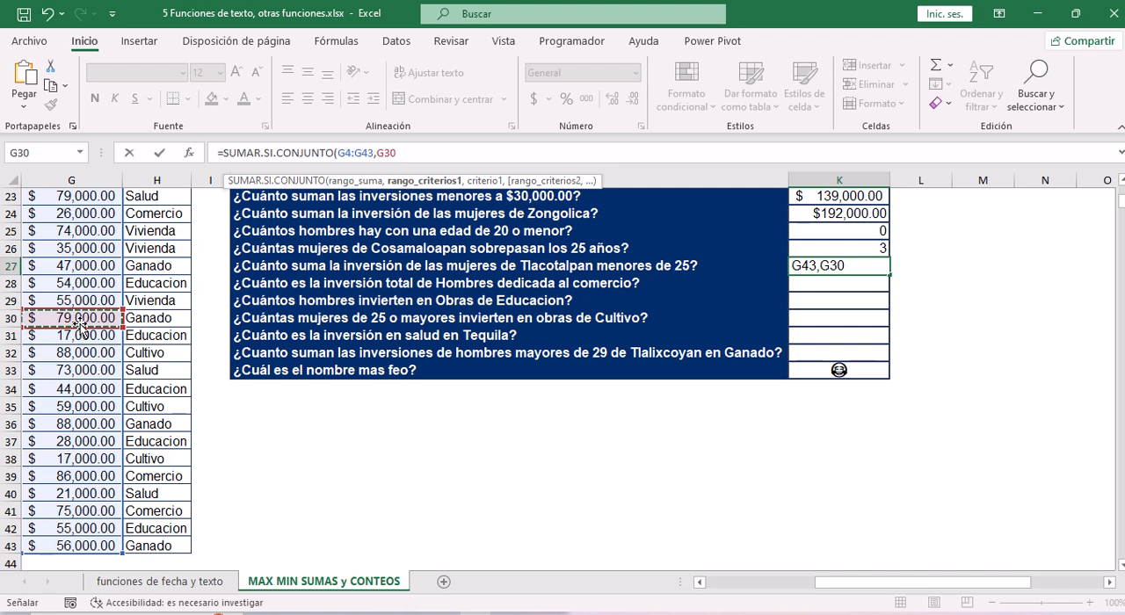
key("Left")
key("Left")
key("Left")
key("Left")
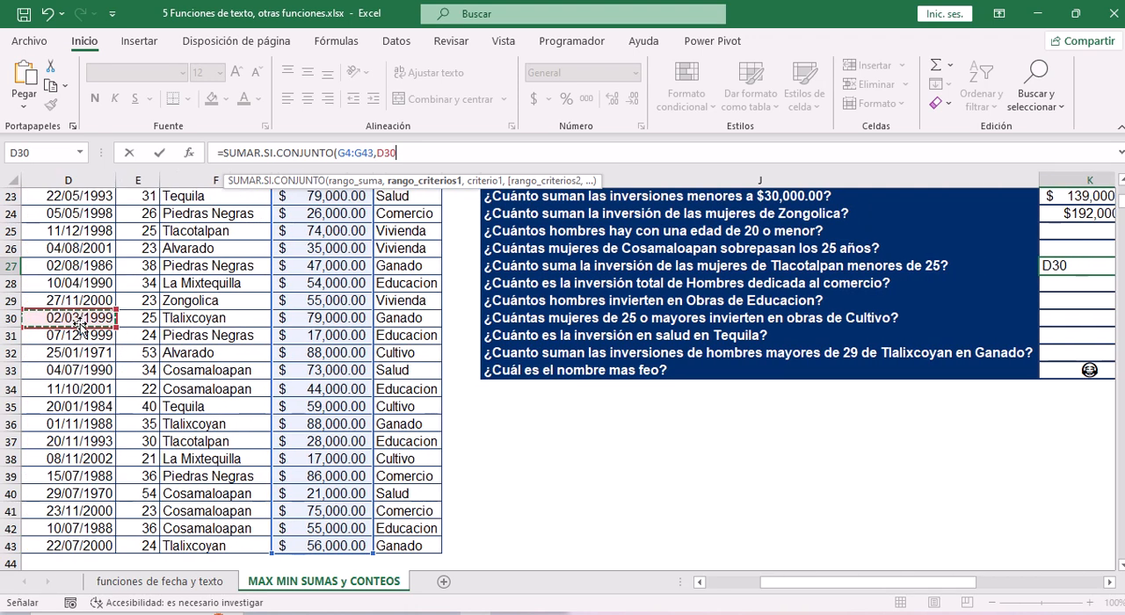
key("ctrl+Up")
key("Down")
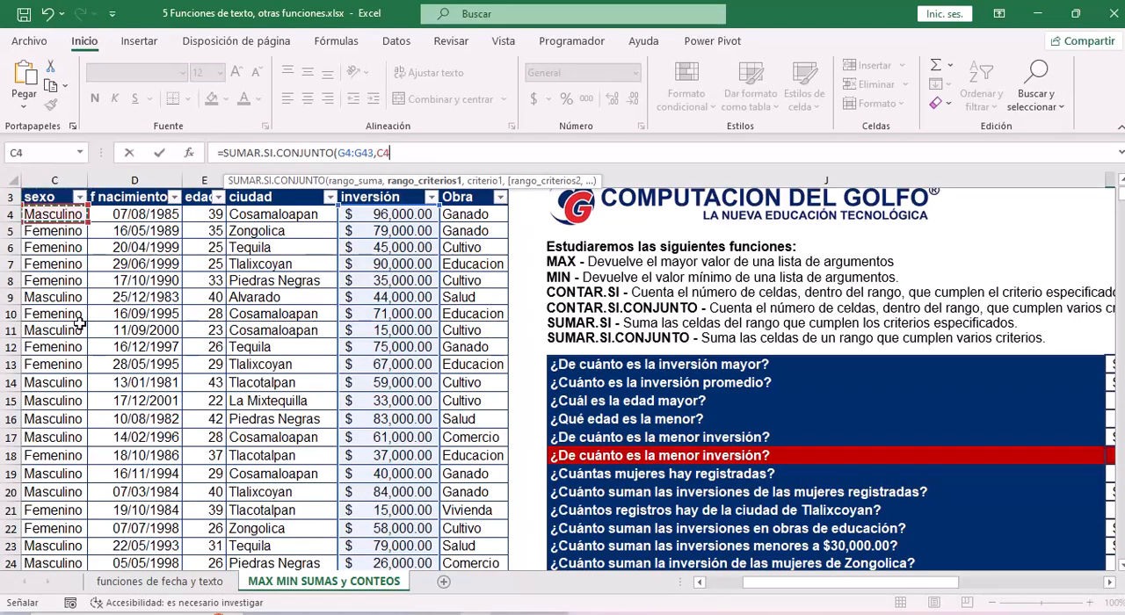
key("ctrl+shift+Down")
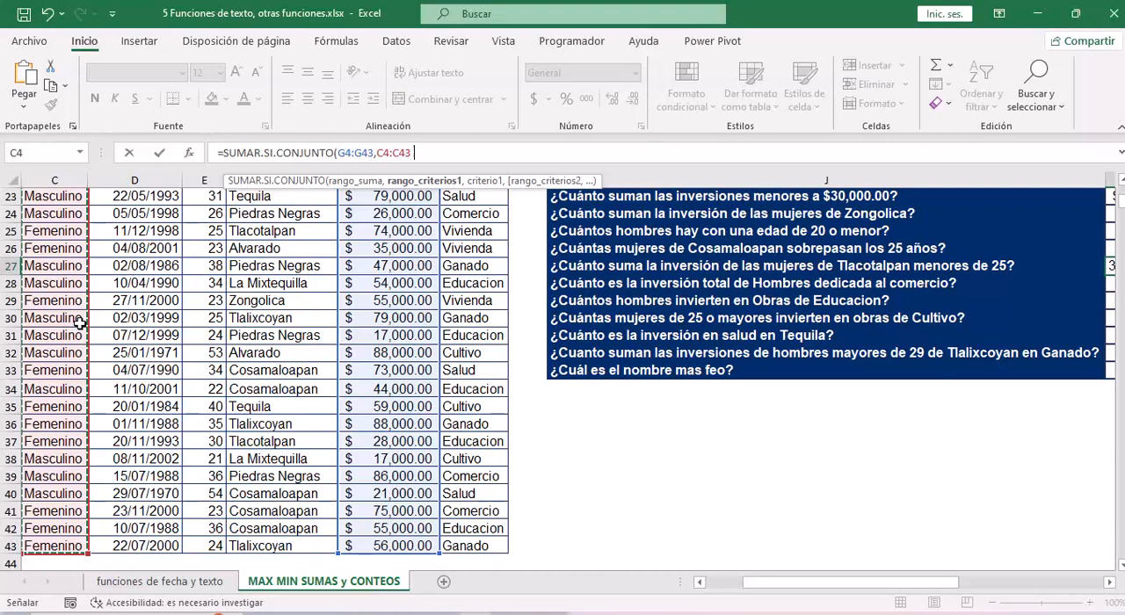
type(",\"fe")
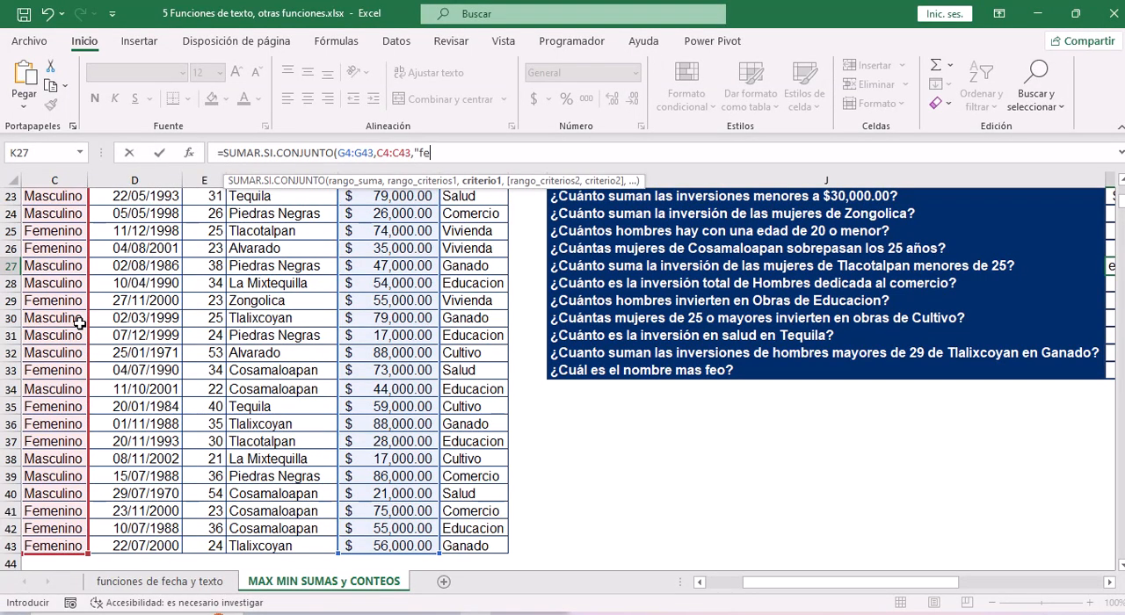
type("menino\",")
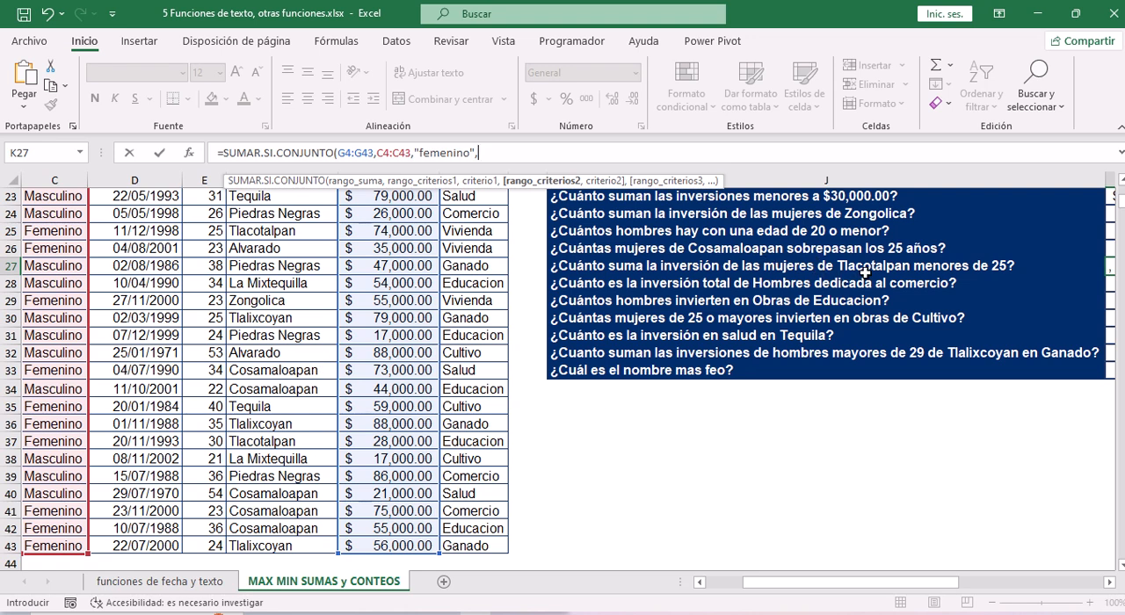
Give the K27 formula the ciudad values F4:F43 as second criteria range and "Tlacotalpan" as its criterion.
left_click(280, 252)
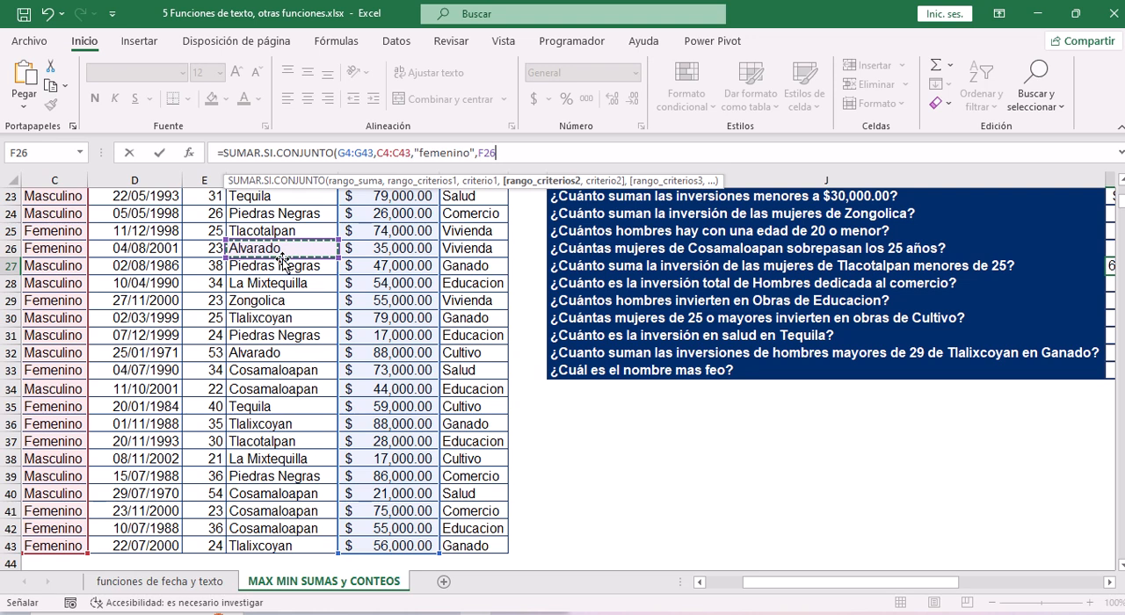
key("ctrl+Up")
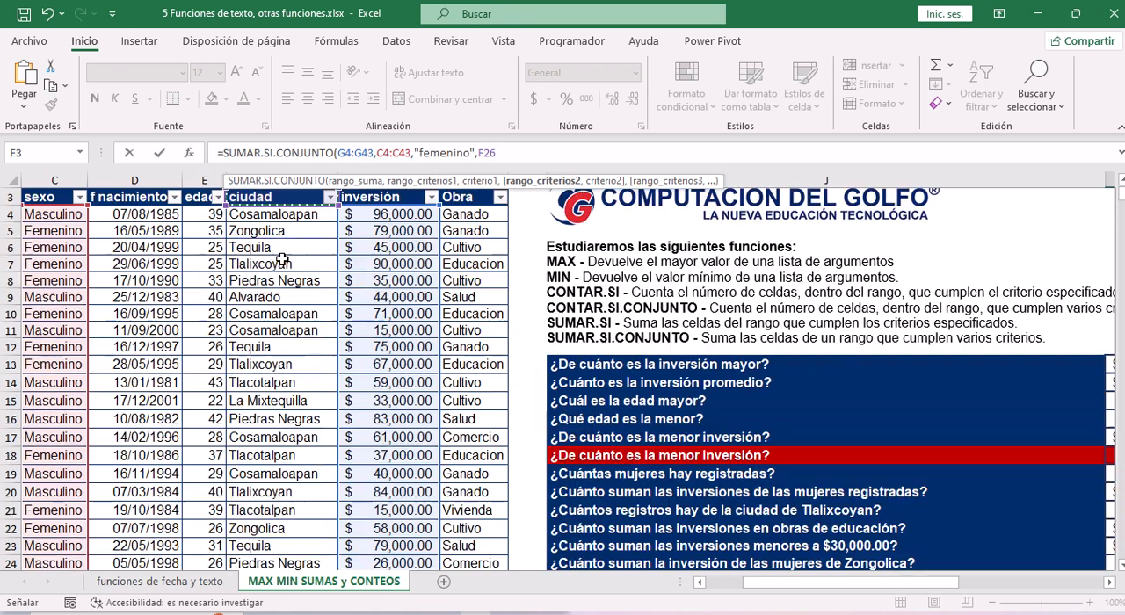
key("Down")
key("ctrl+shift+Down")
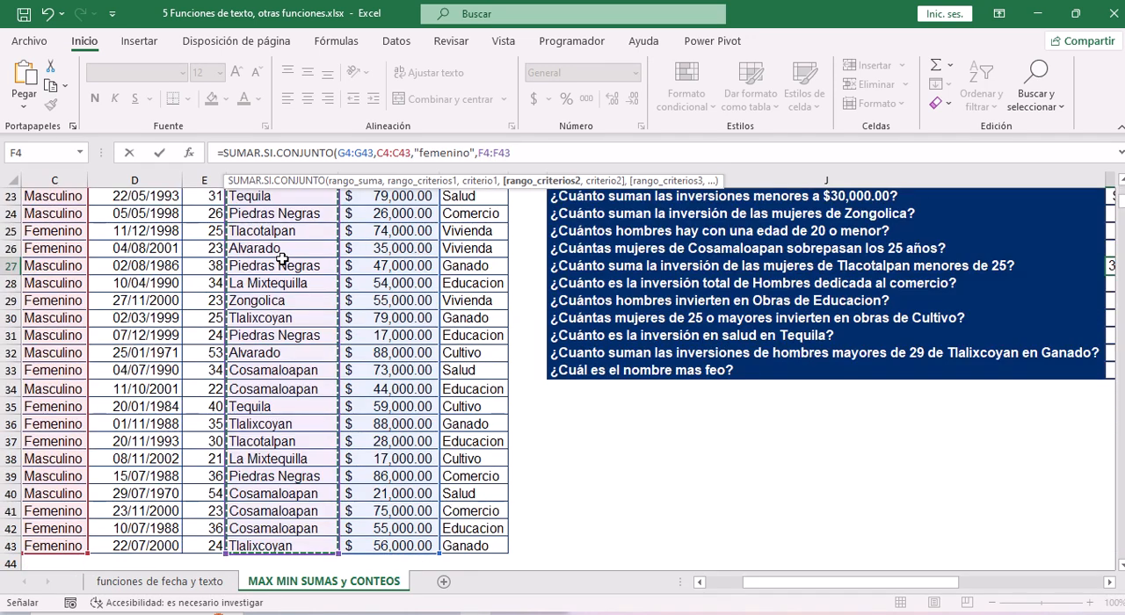
type(",\"")
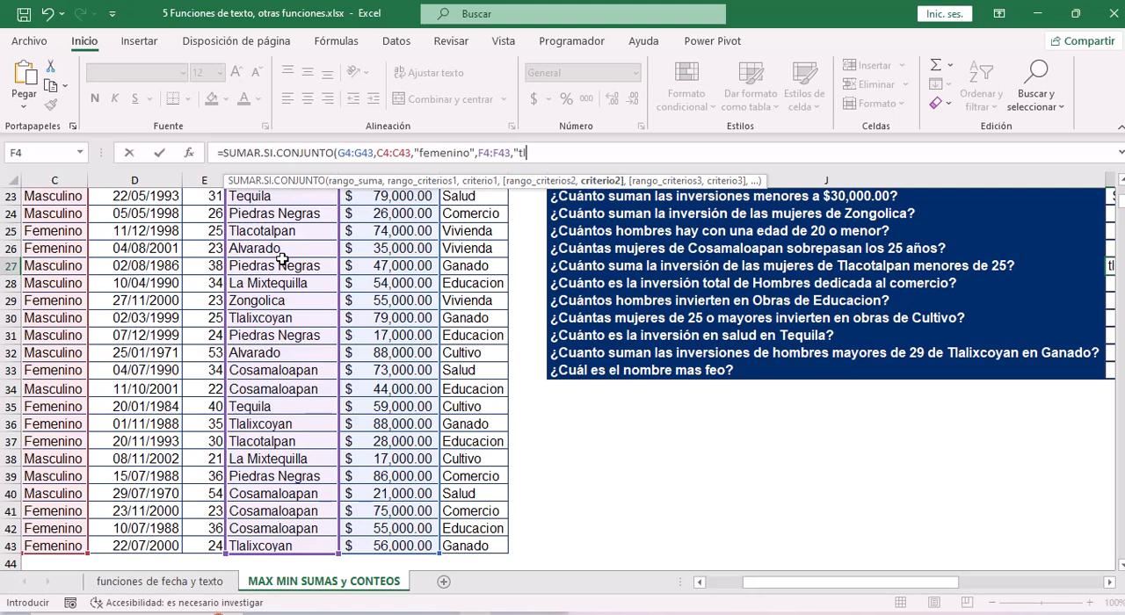
type("Tlacotalpan\",")
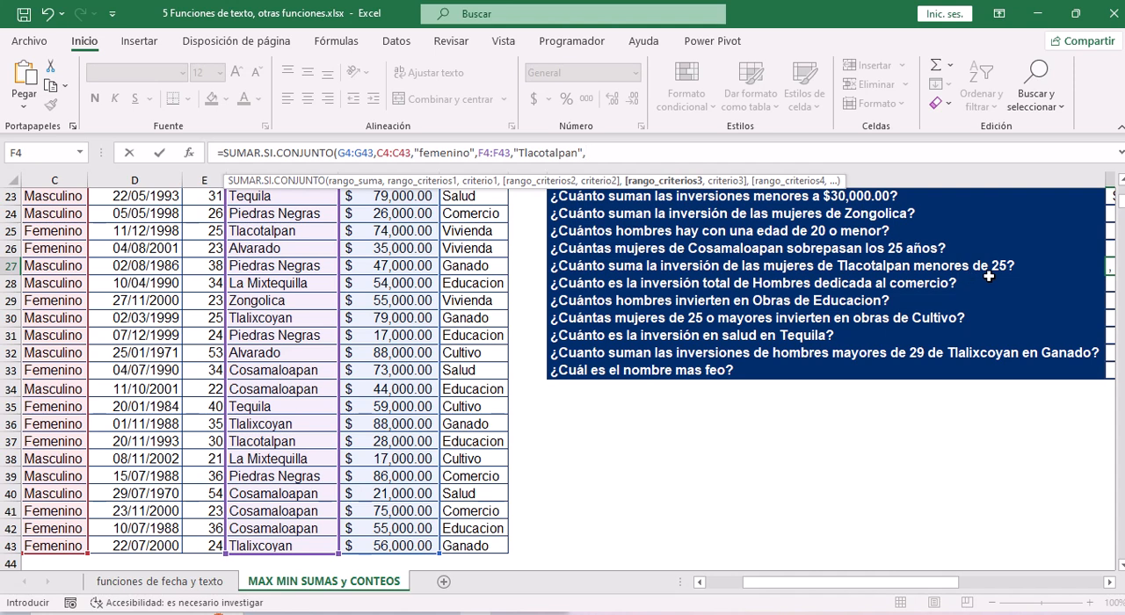
Add the edad values E4:E43 as the third criteria range of the K27 formula.
left_click(216, 249)
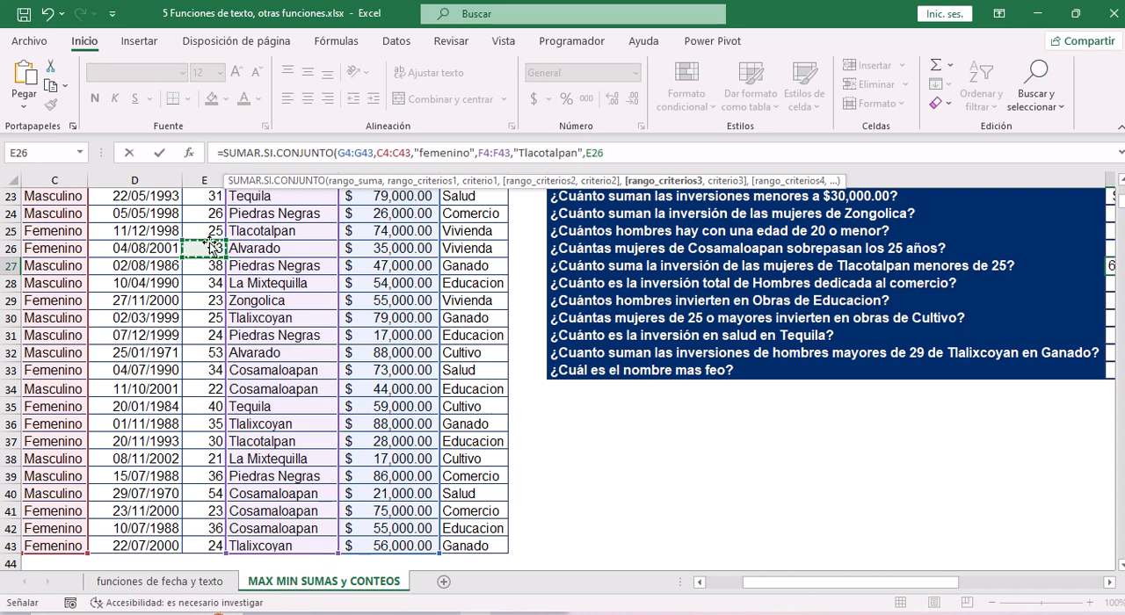
key("ctrl+Up")
key("Down")
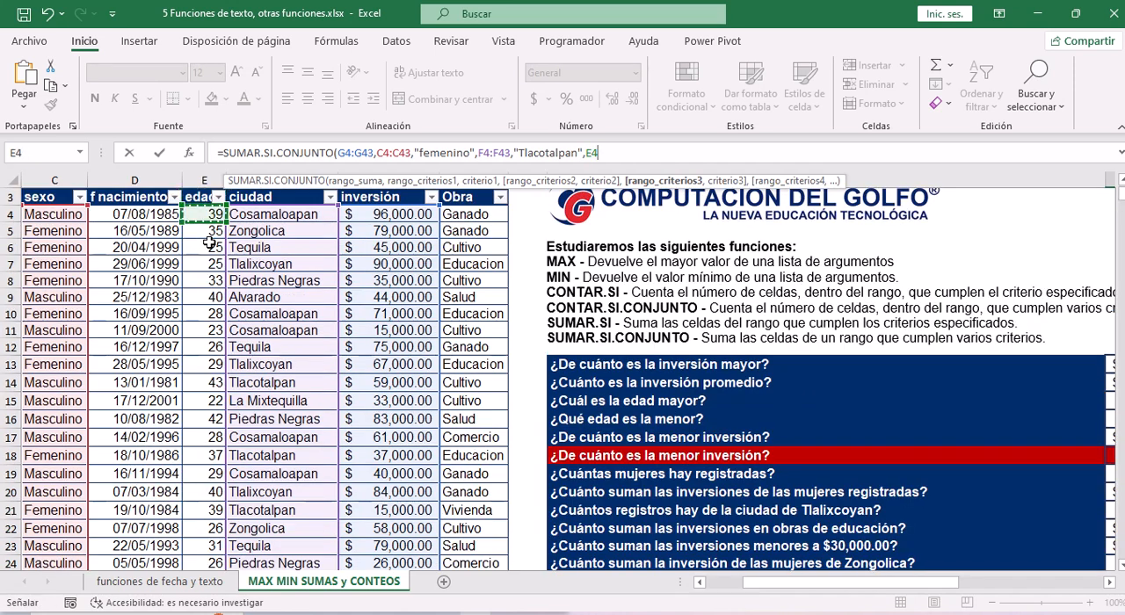
key("ctrl+shift+Down")
type(",\"")
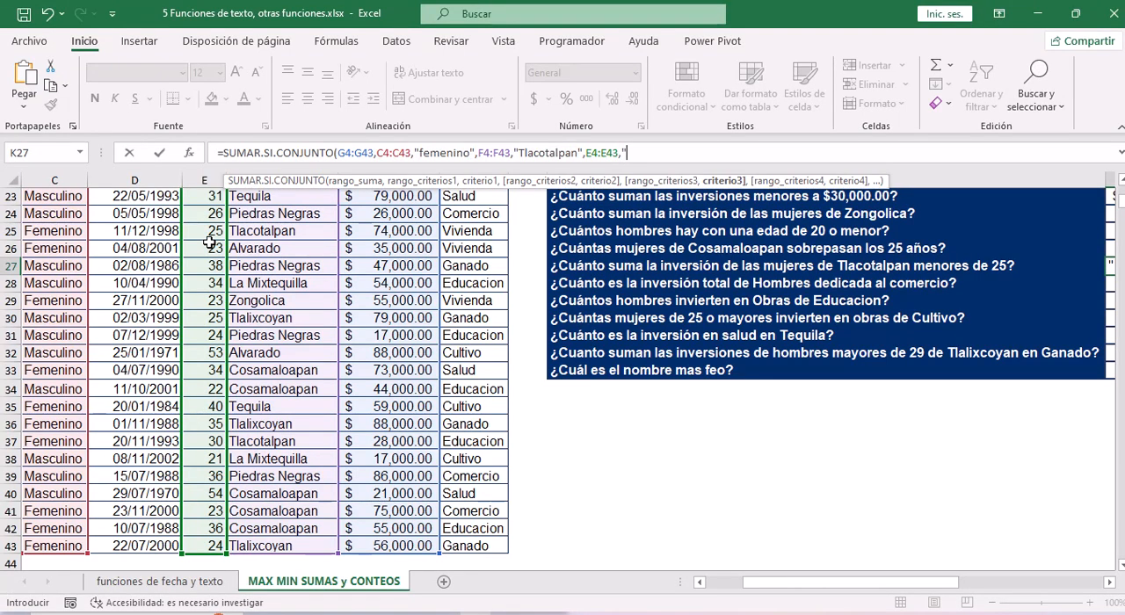
type("<>")
Set the K27 formula's third criterion to "<25" and enter the finished formula.
left_click(643, 153)
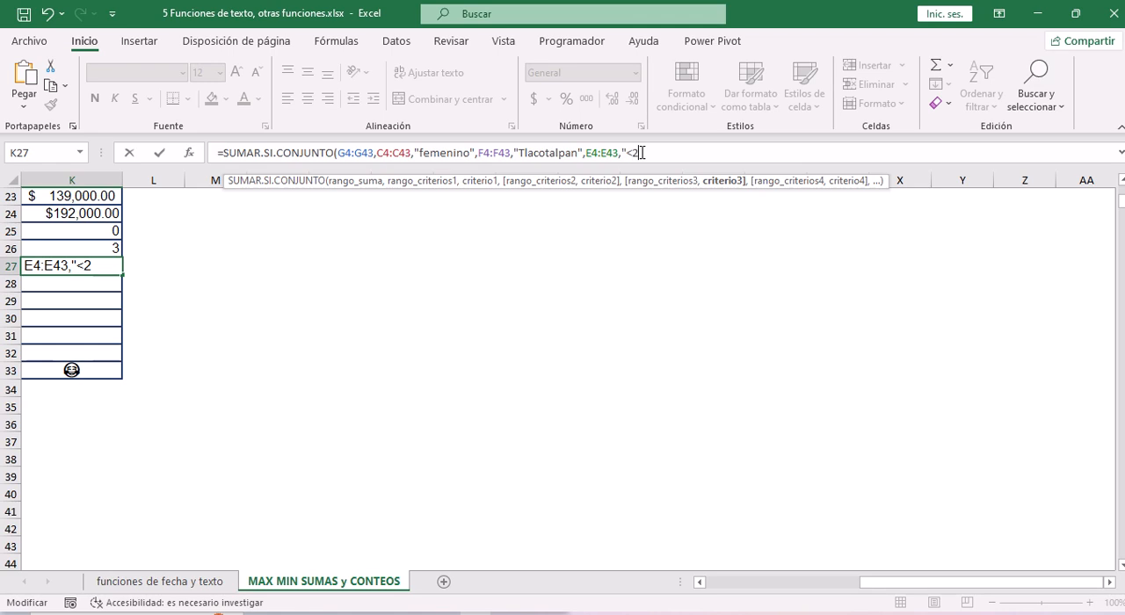
type("5\")")
scroll(930, 339, "down", 2)
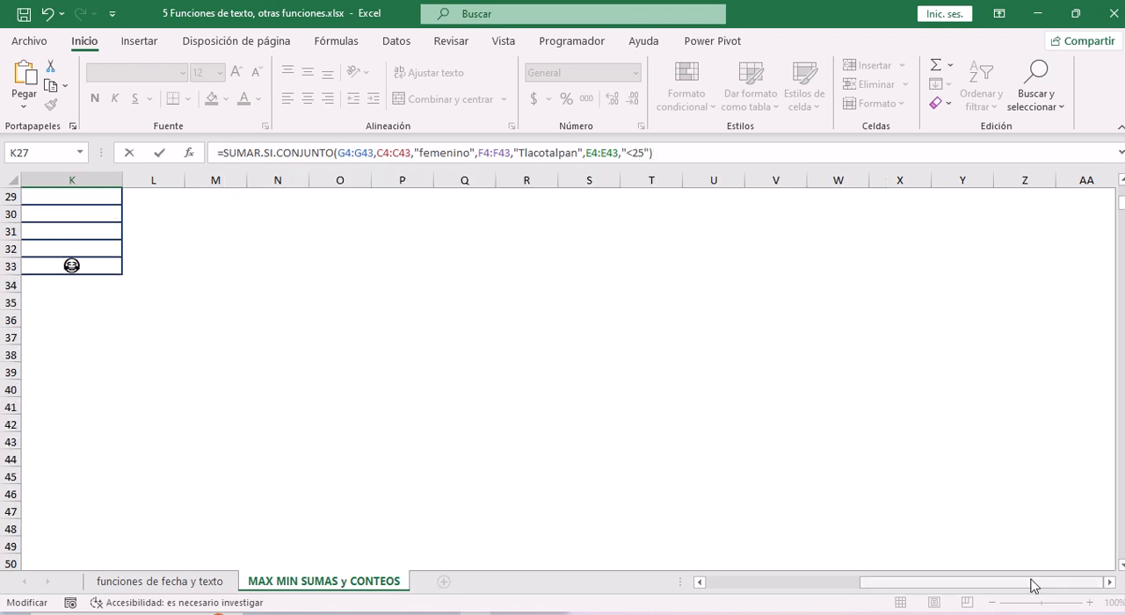
left_click_drag(1032, 585, 884, 565)
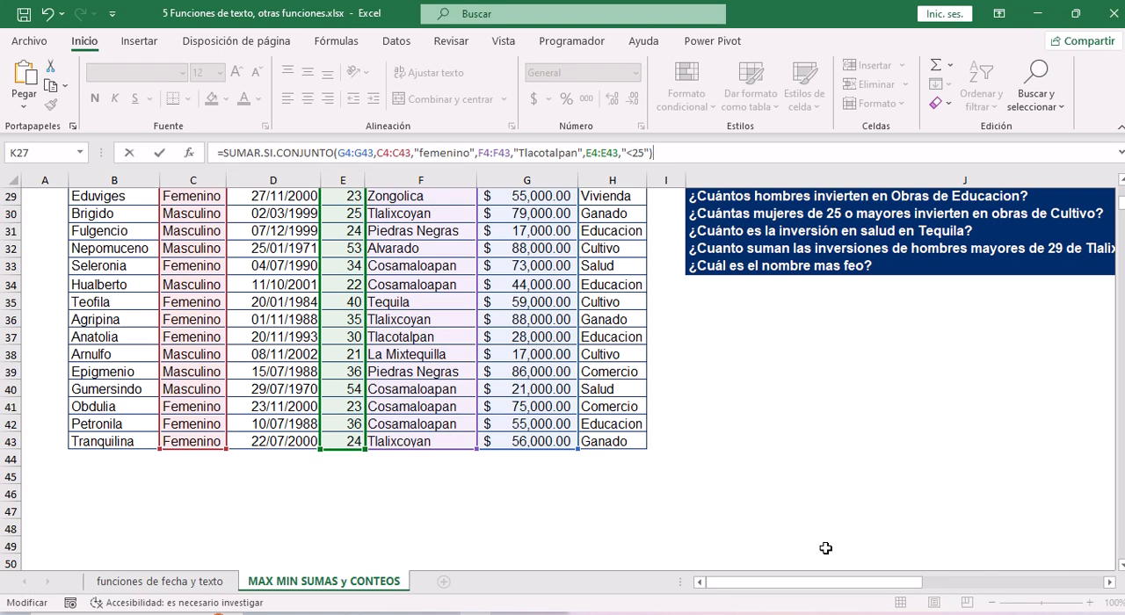
key("Return")
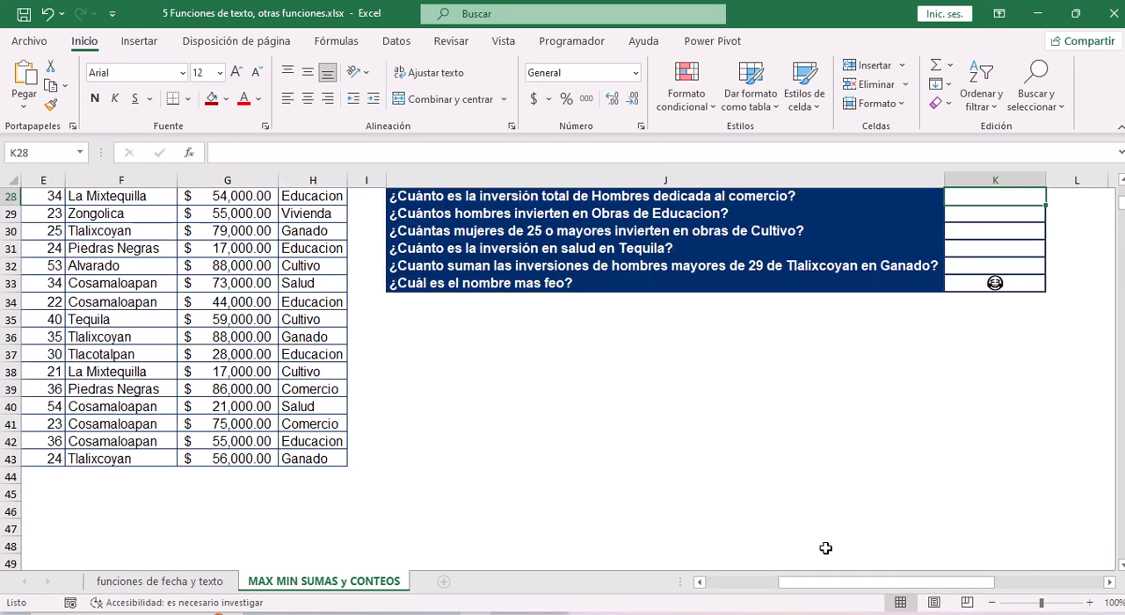
key("Up")
key("Up")
key("Down")
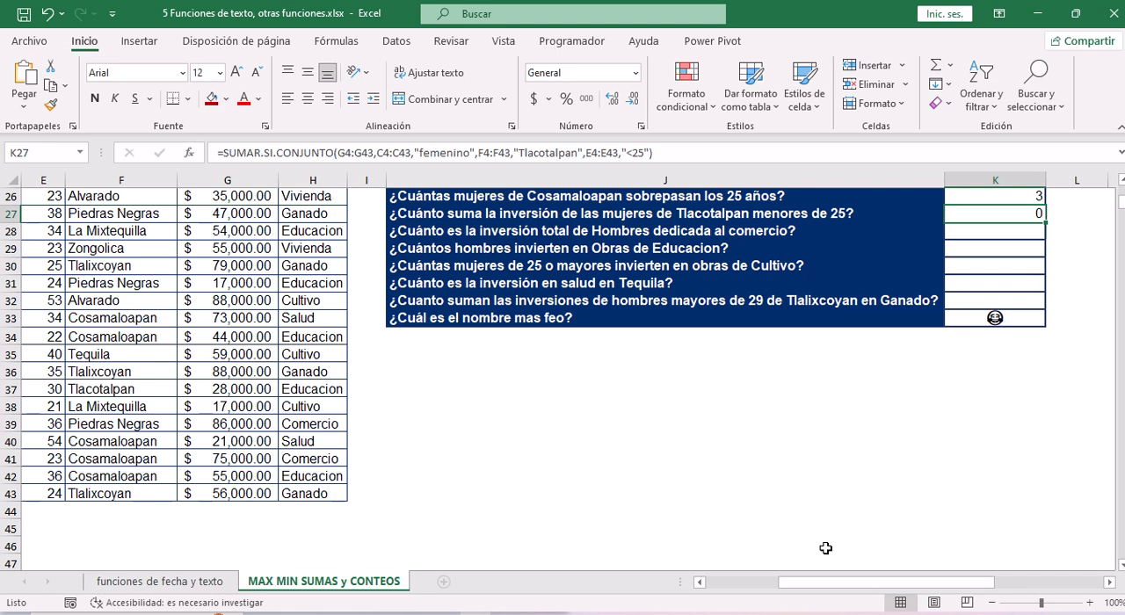
key("Left")
key("Right")
Start a SUMAR.SI.CONJUNTO formula in K28, the answer cell for "¿Cuánto es la inversión total de Hombres dedicada al comercio?".
key("Down")
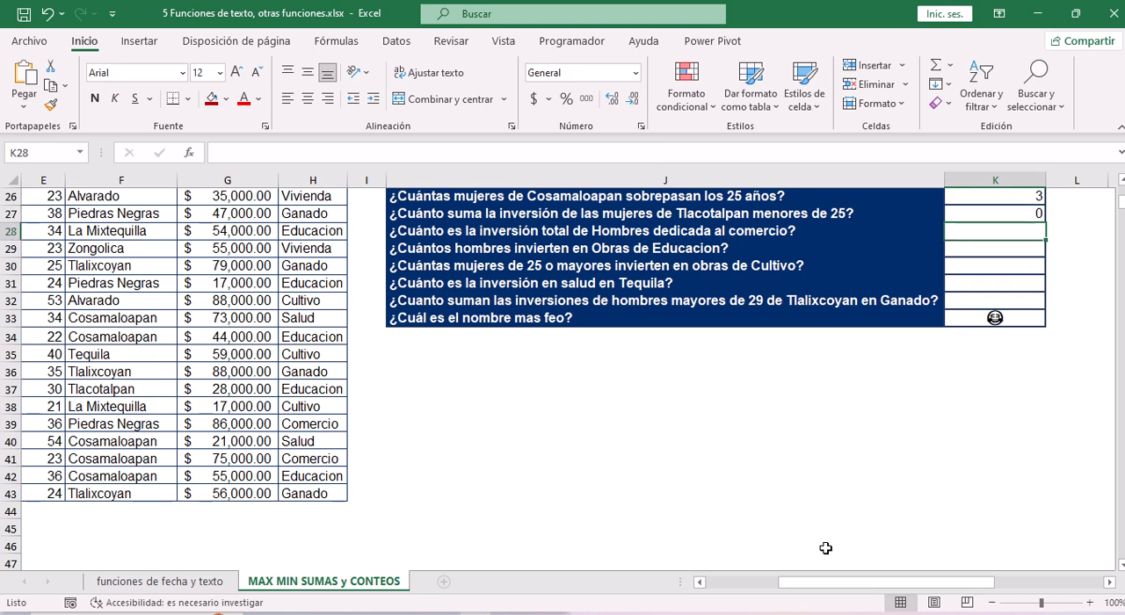
key("Left")
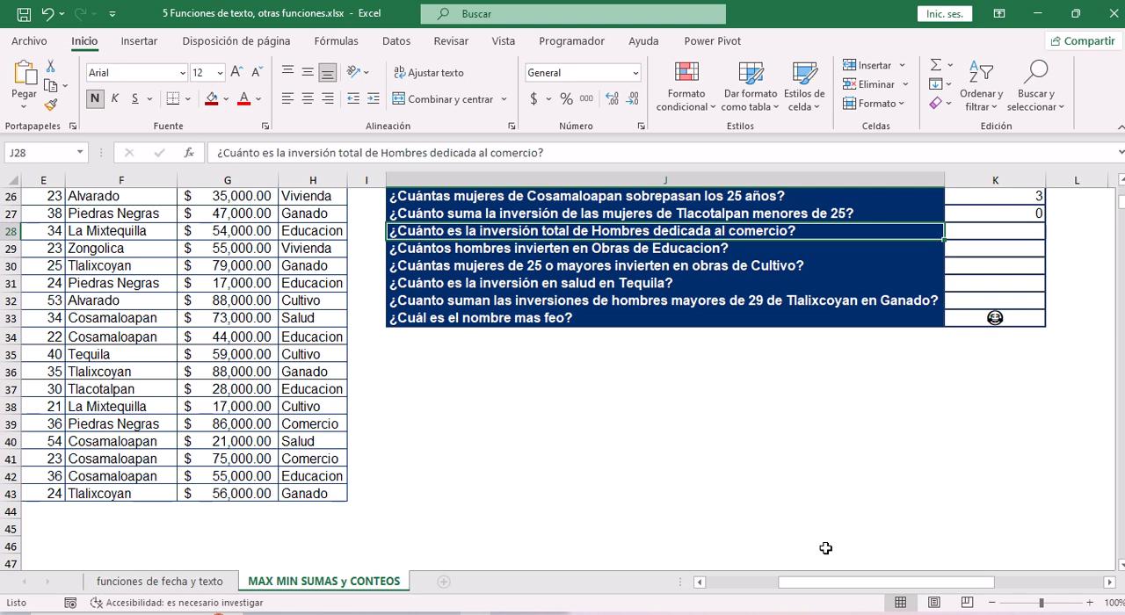
key("Right")
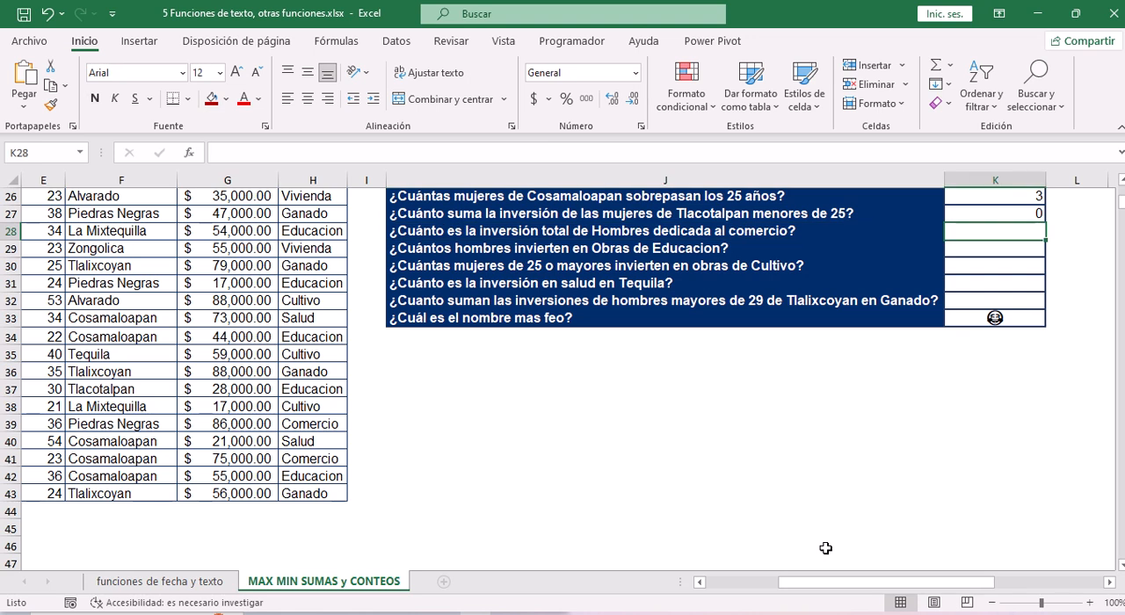
type("=")
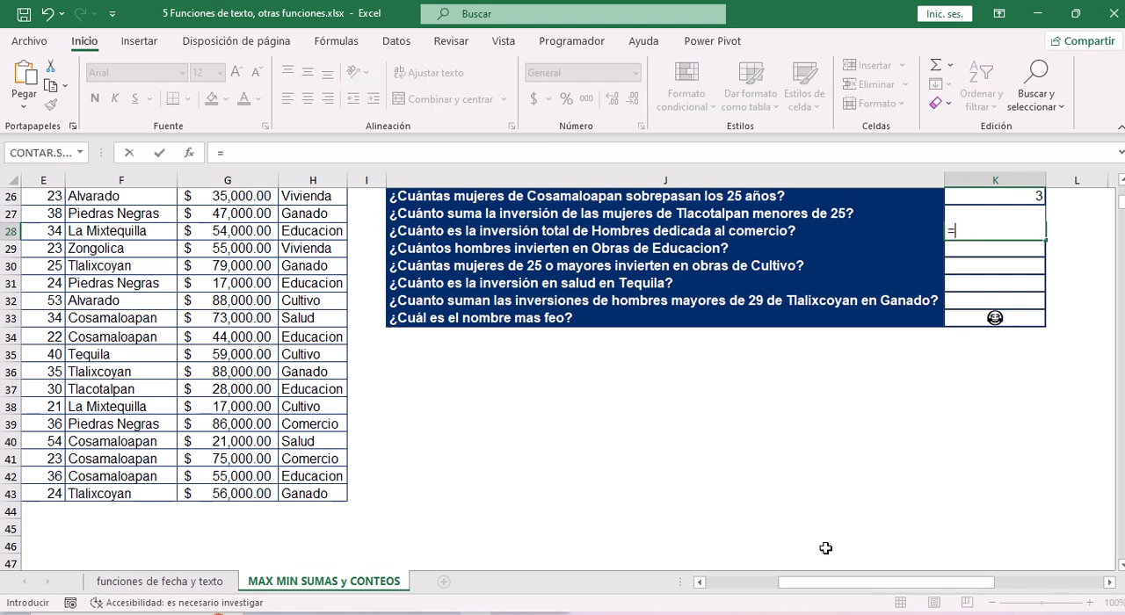
key("BackSpace")
left_click(589, 155)
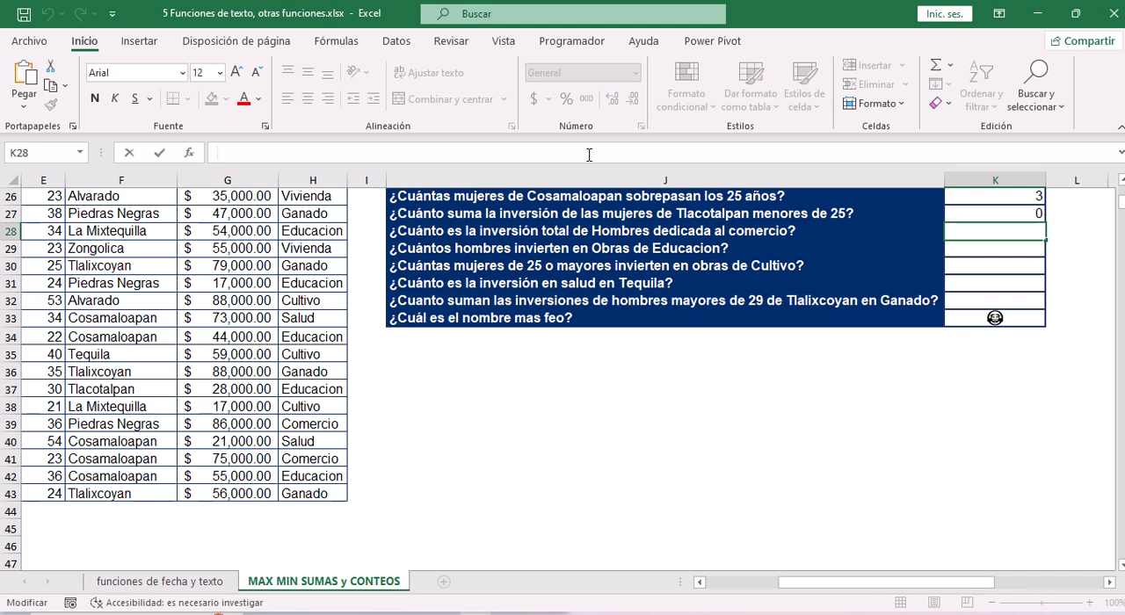
type("=sum")
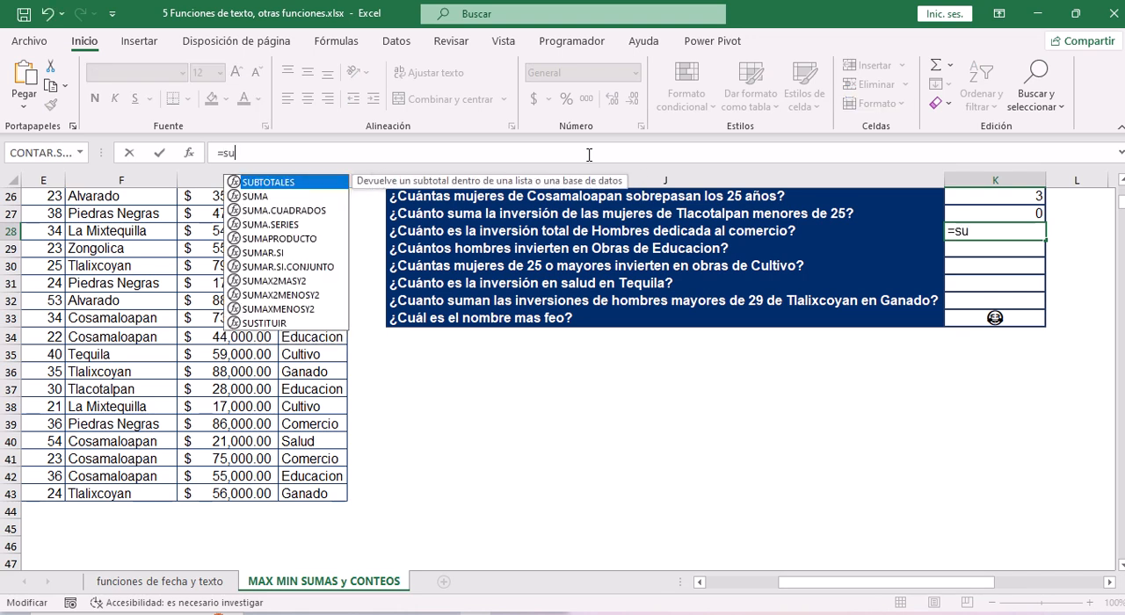
key("Down")
key("Down")
key("Down")
key("Down")
key("Down")
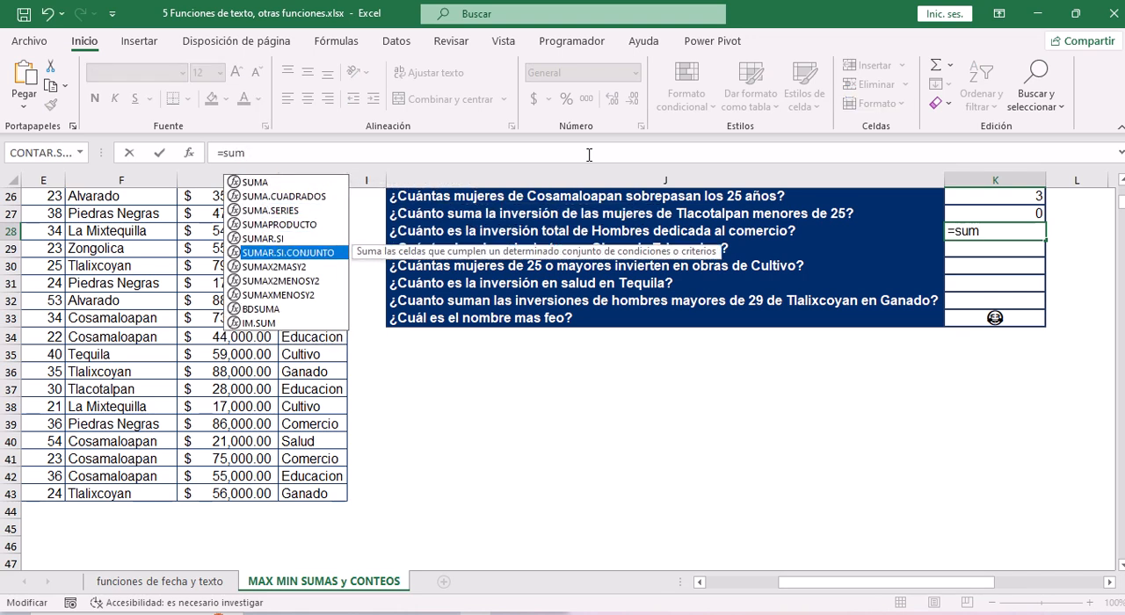
key("Tab")
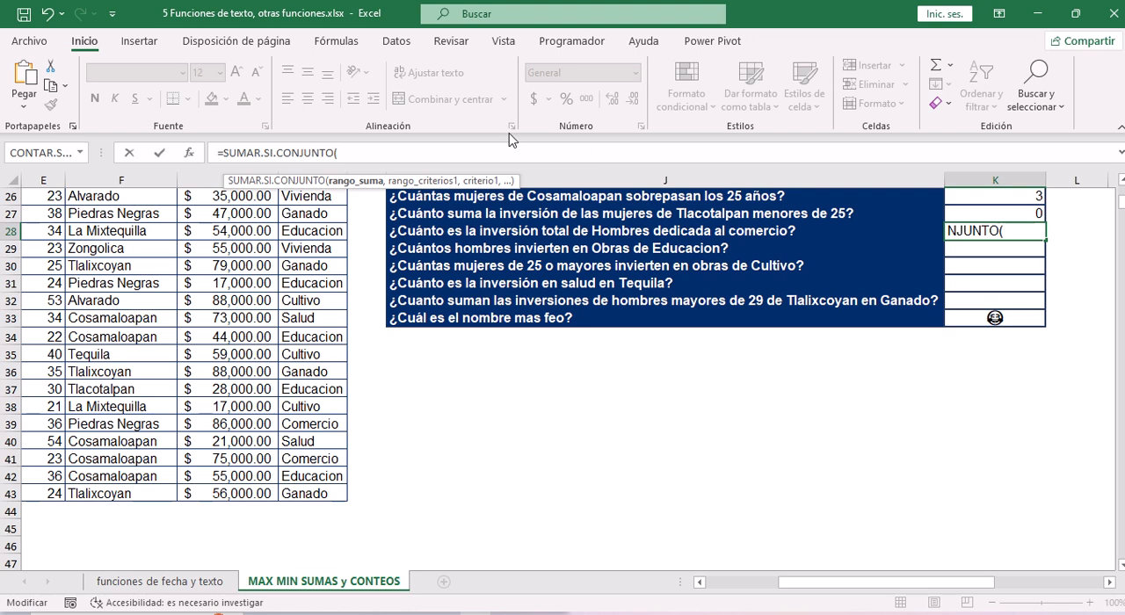
Set the inversión values G4:G43 as the sum range of the K28 formula.
left_click(253, 249)
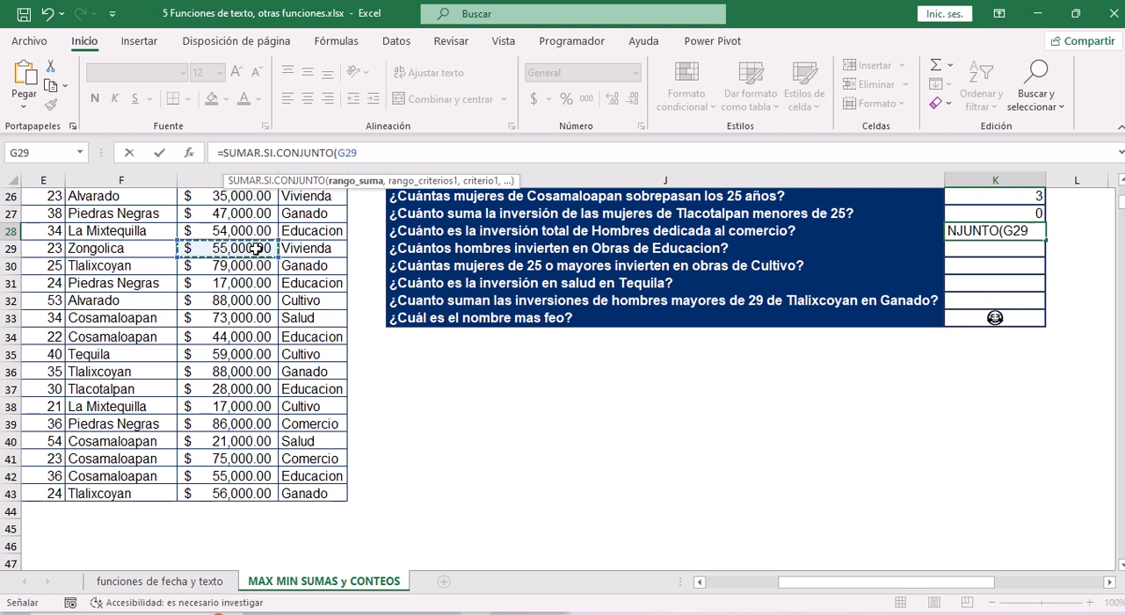
key("ctrl+shift+Up")
key("ctrl+shift+Down")
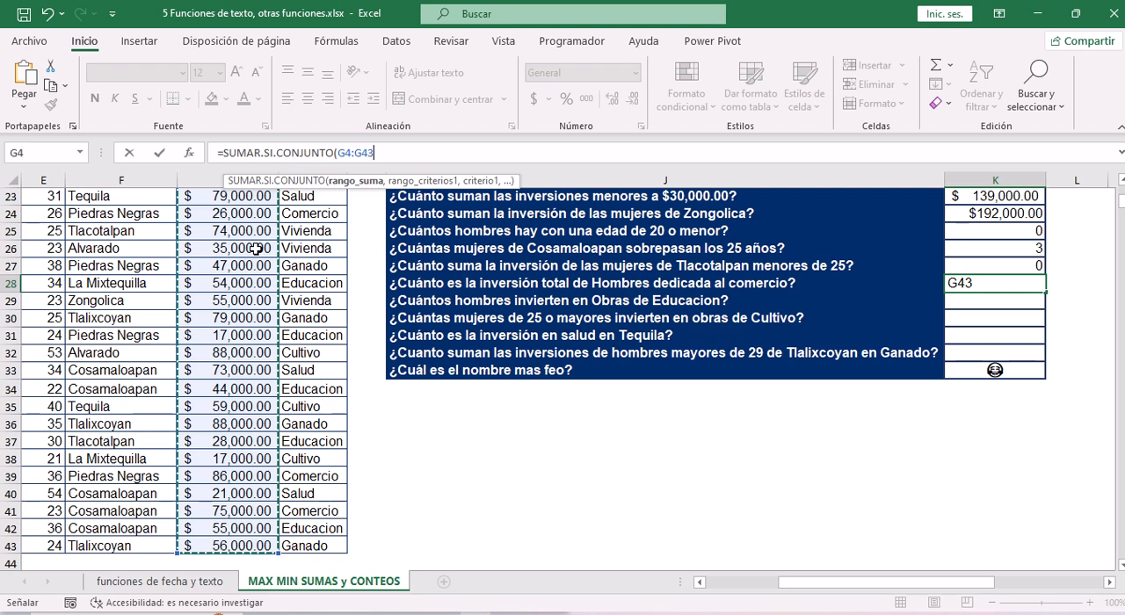
type(",")
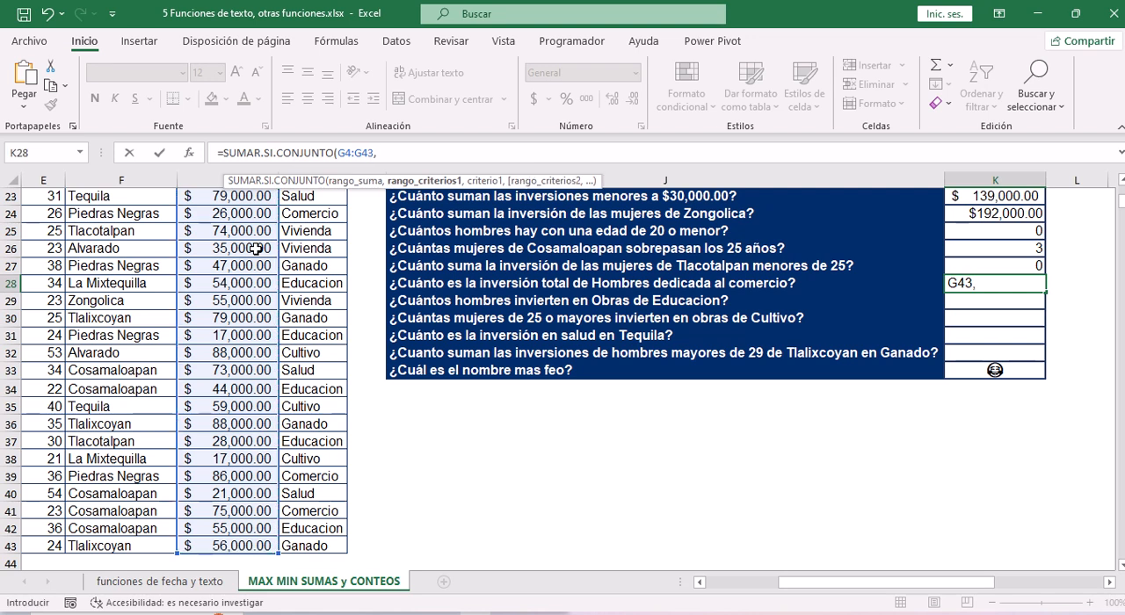
Give the K28 formula the sexo values C4:C43 as first criteria range and "masculino" as its criterion.
left_click(86, 316)
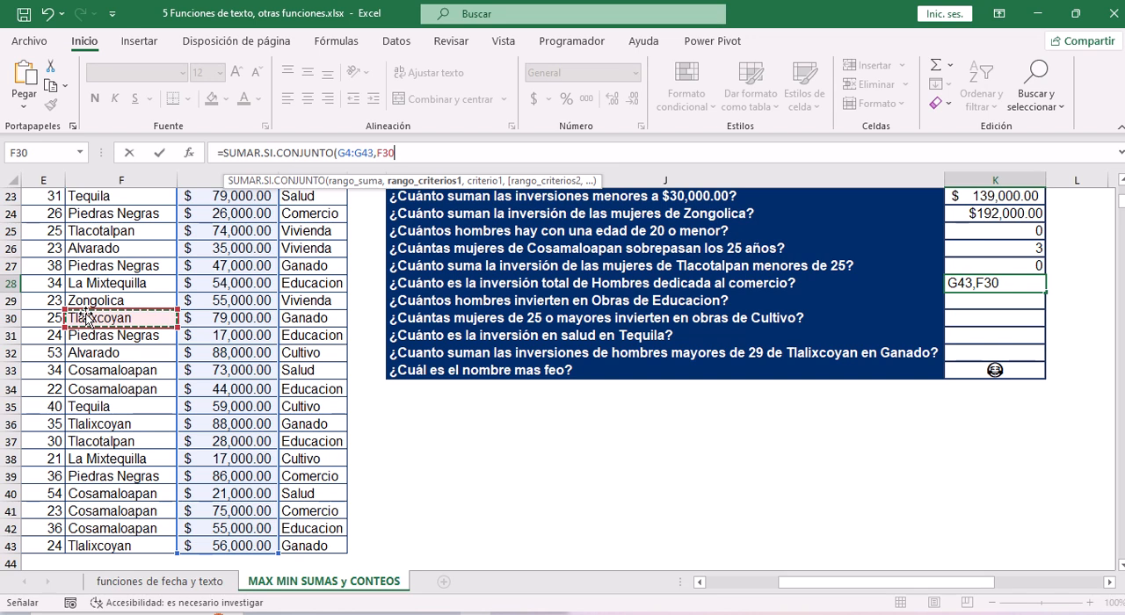
key("Left")
key("Left")
key("Left")
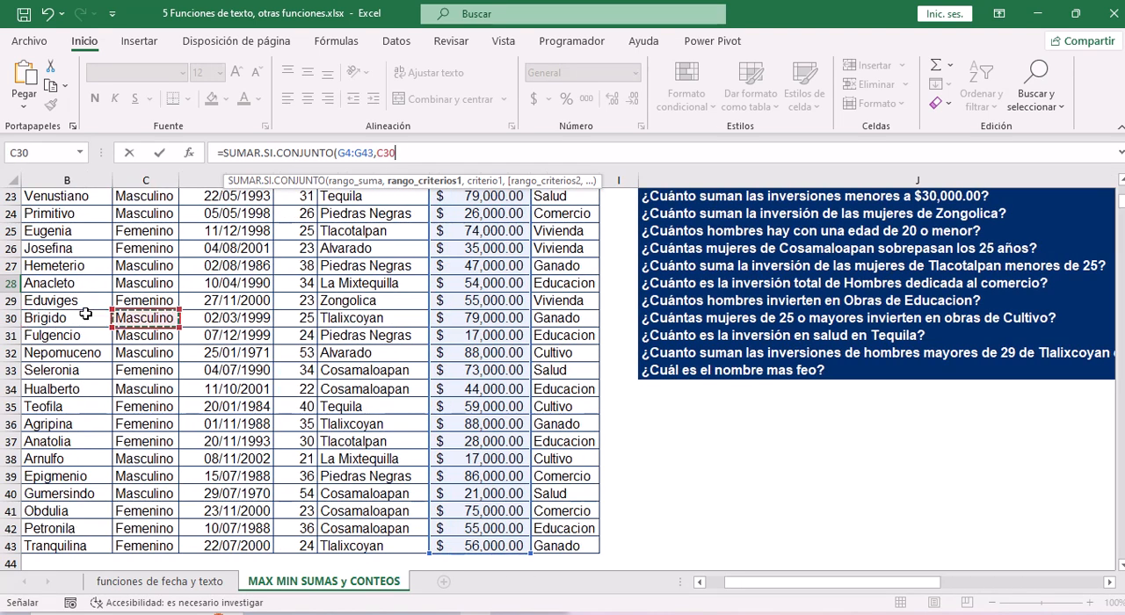
key("ctrl+Up")
key("ctrl+shift+Down")
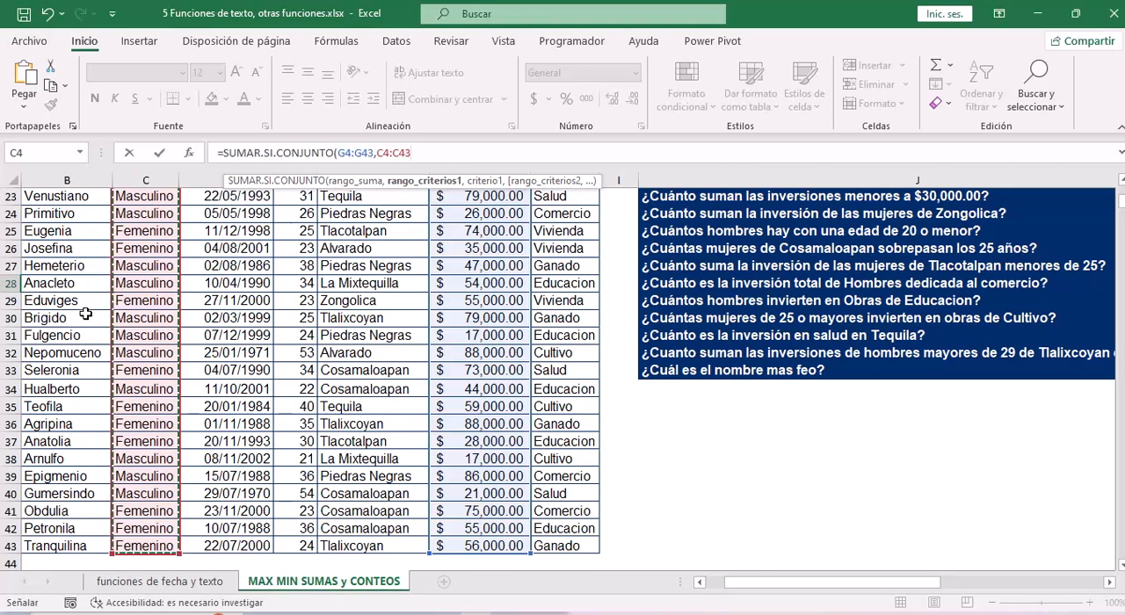
type(",\"")
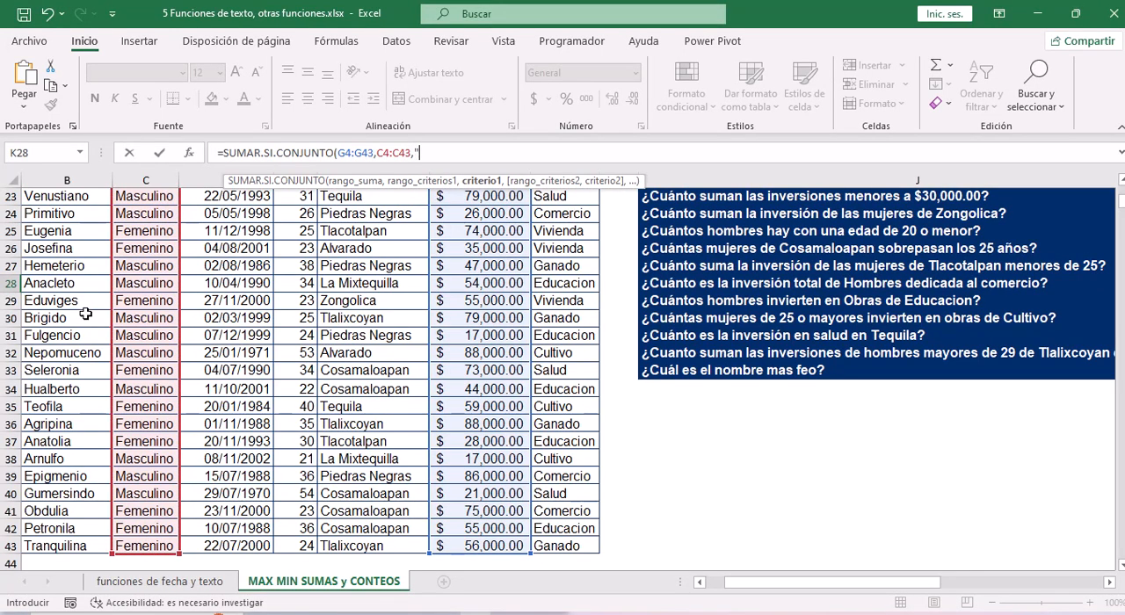
type("masculino\",")
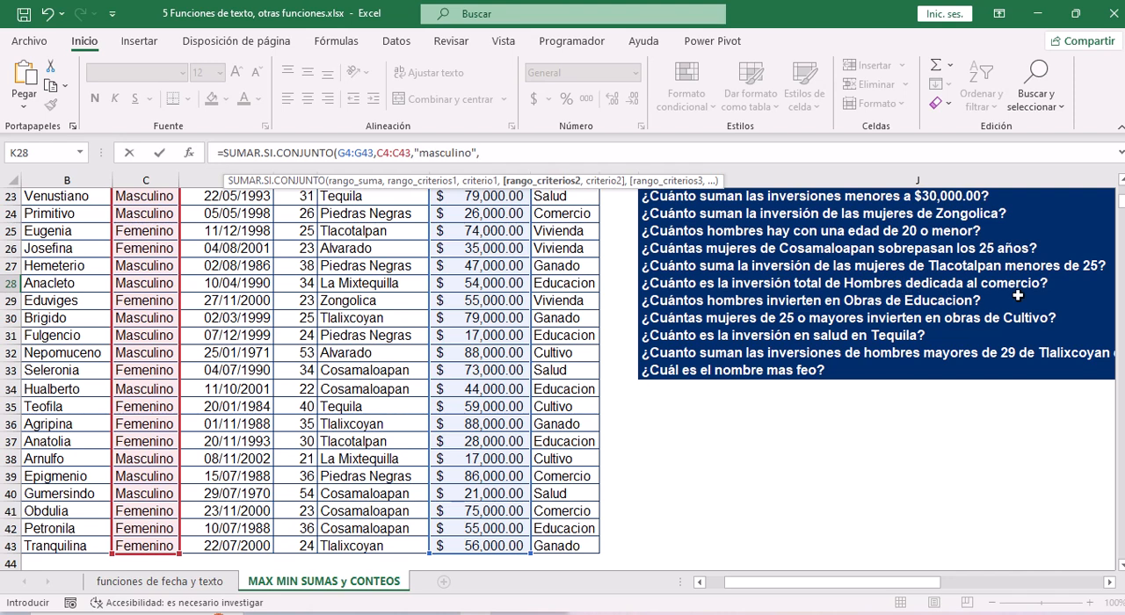
Add the Obra values H4:H43 as the second criteria range of the K28 formula.
left_click(572, 248)
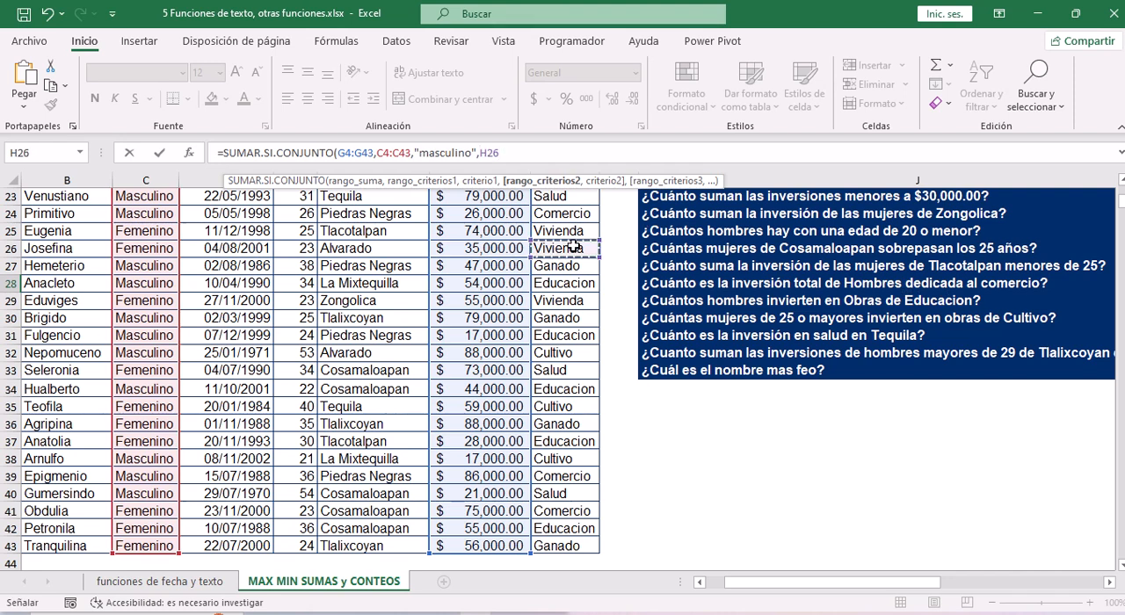
key("ctrl+Up")
key("Down")
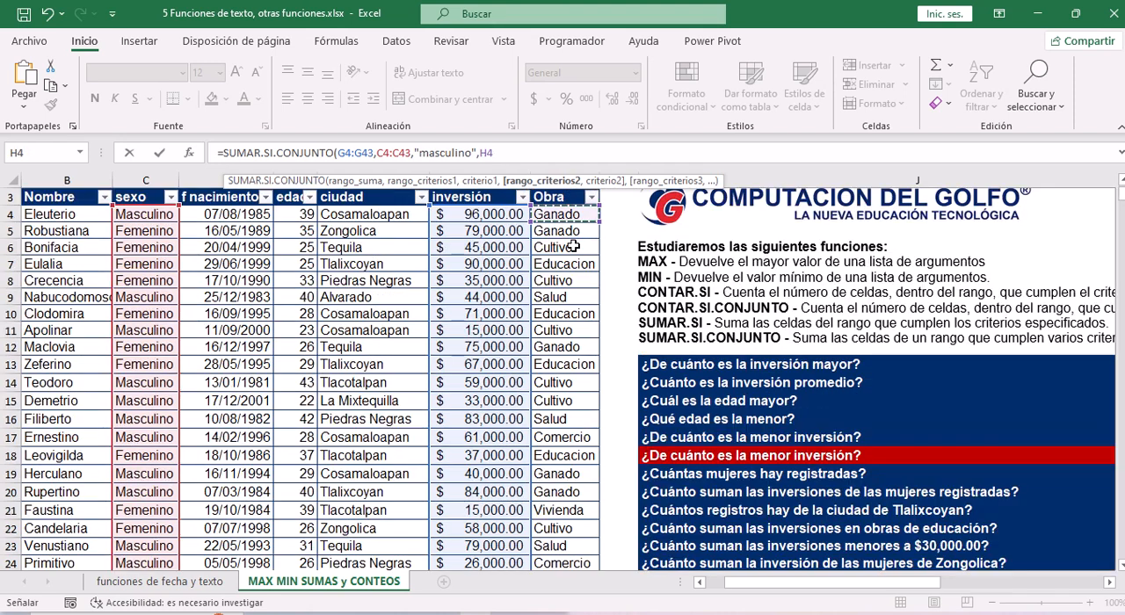
key("ctrl+shift+Down")
type(",\"")
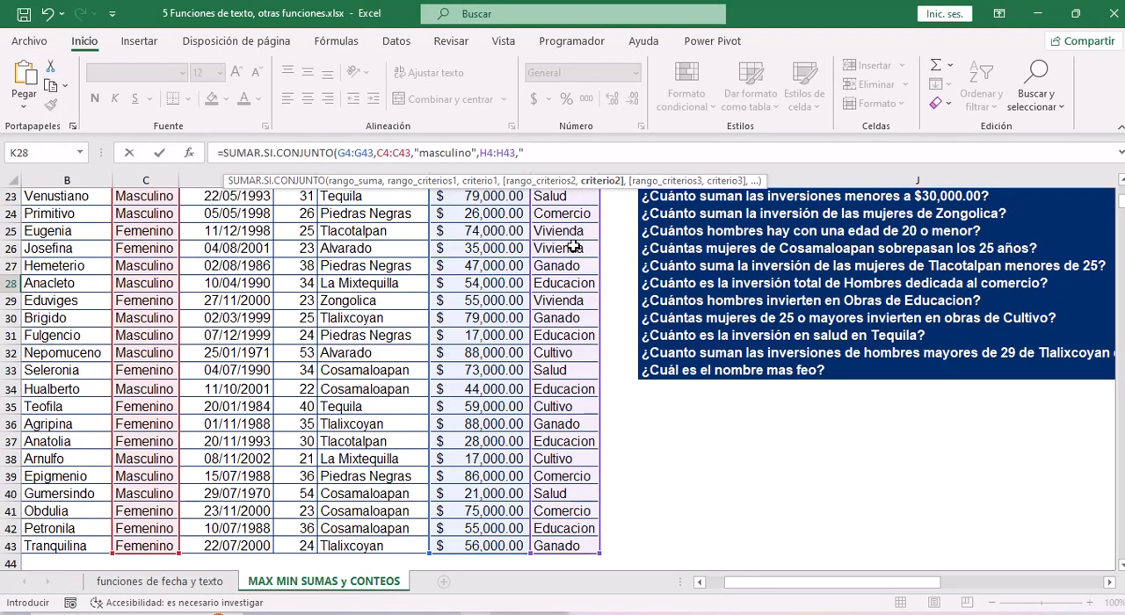
type("comercio\")")
Complete the K28 formula with "comercio" as its second criterion and format the cell as currency (Moneda).
key("Return")
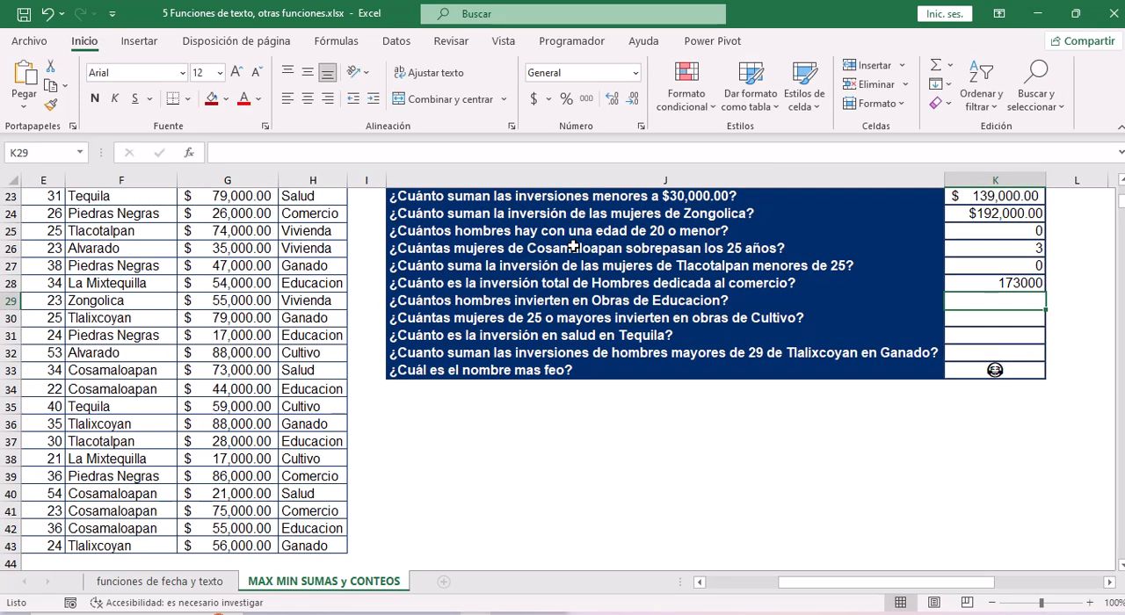
key("Up")
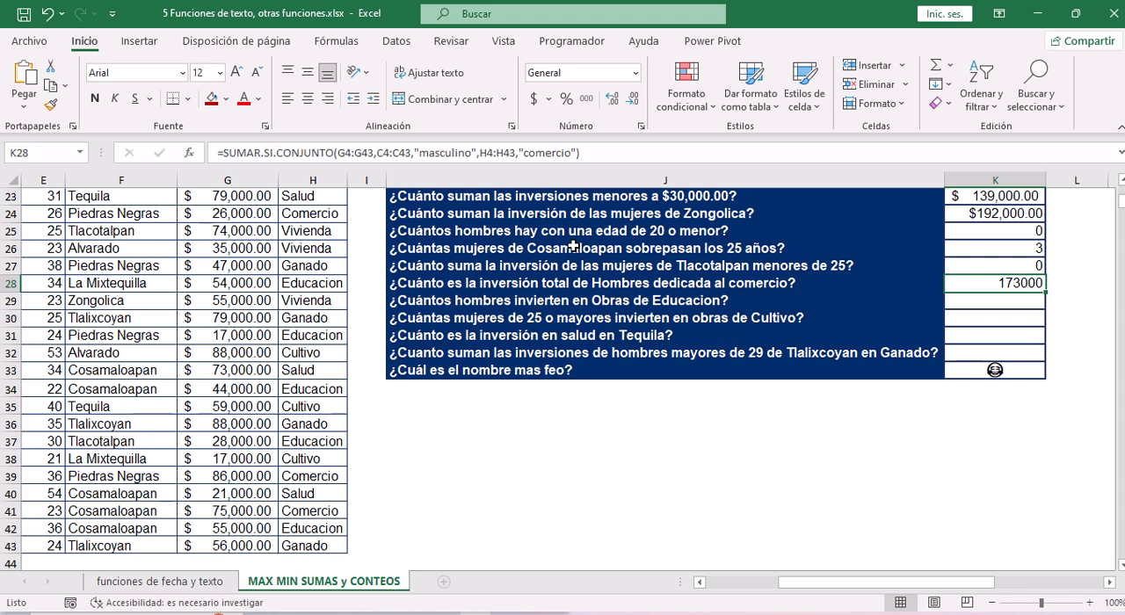
key("ctrl+shift+4")
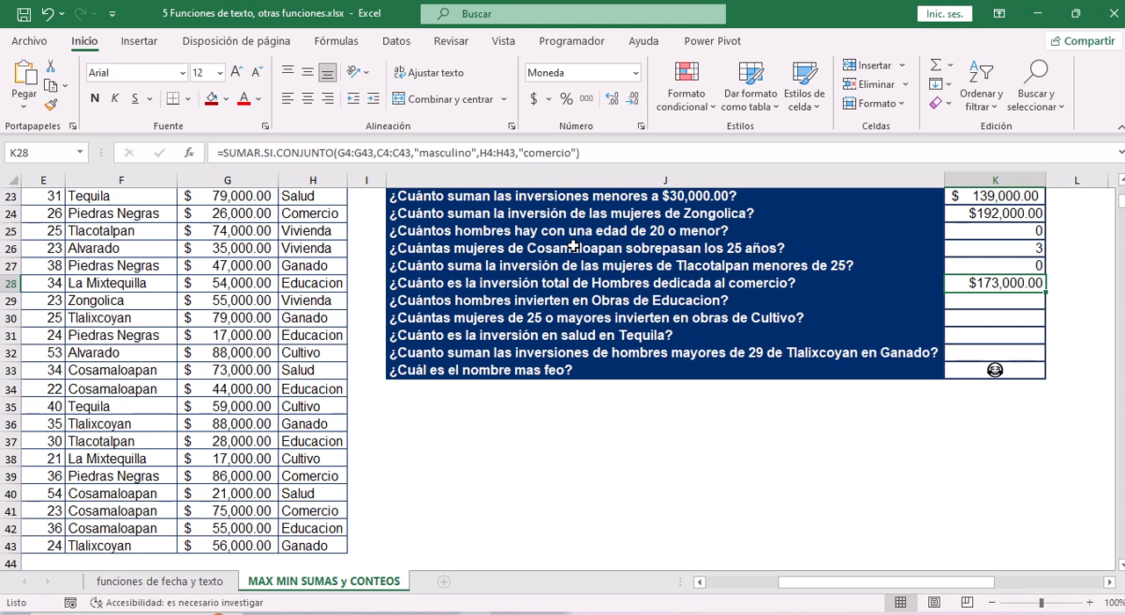
Start a CONTAR.SI.CONJUNTO formula in K29, the answer cell for "¿Cuántos hombres invierten en Obras de Educacion?".
key("Down")
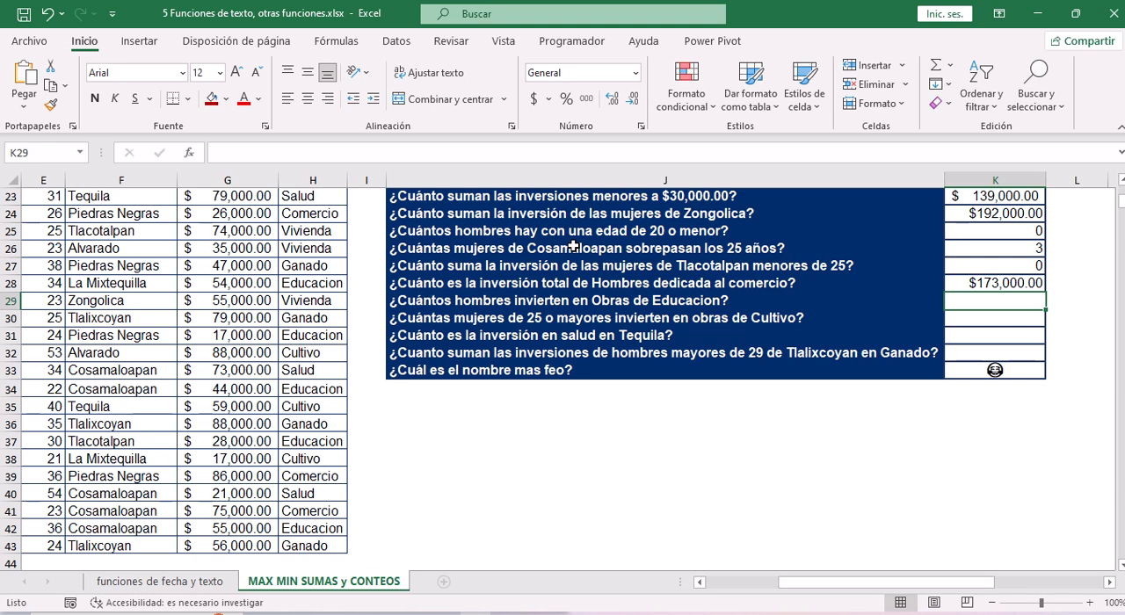
left_click(327, 152)
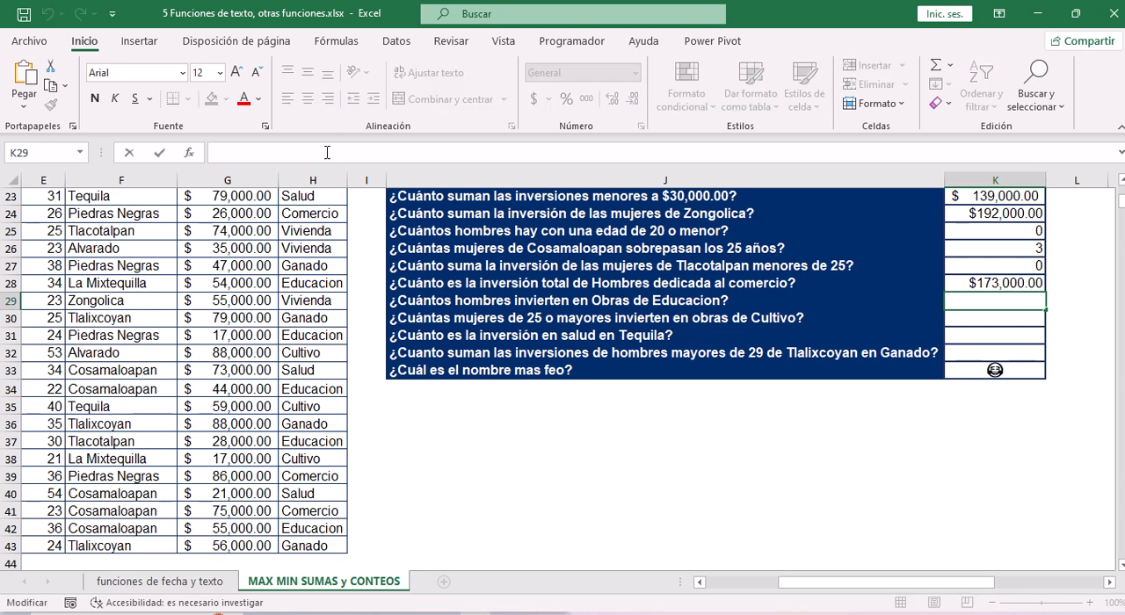
type("=con")
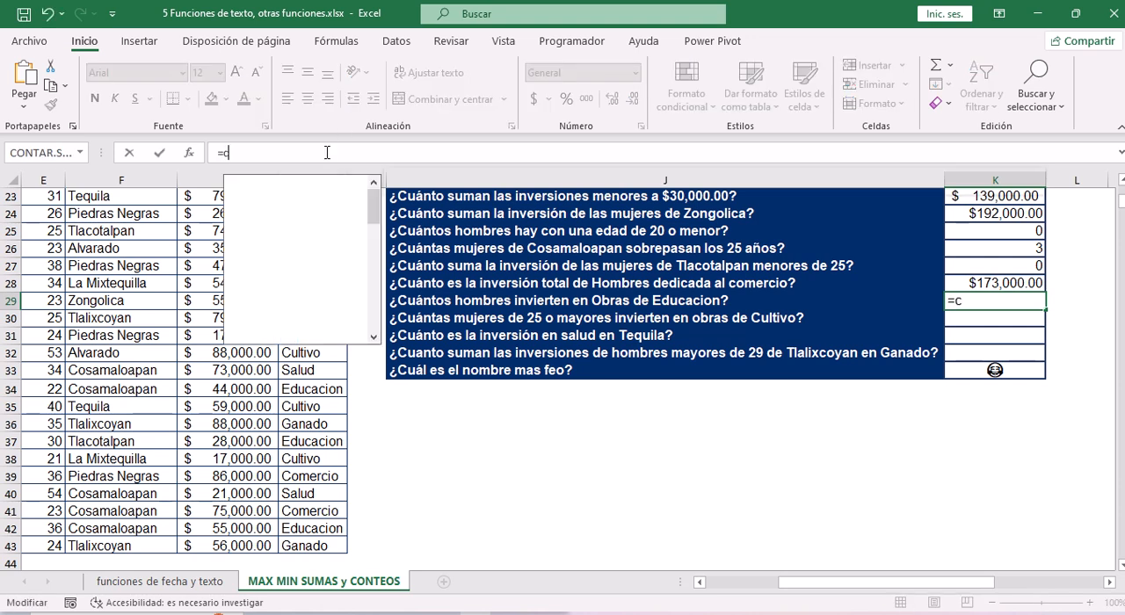
key("Down")
key("Down")
key("Down")
key("Down")
key("Down")
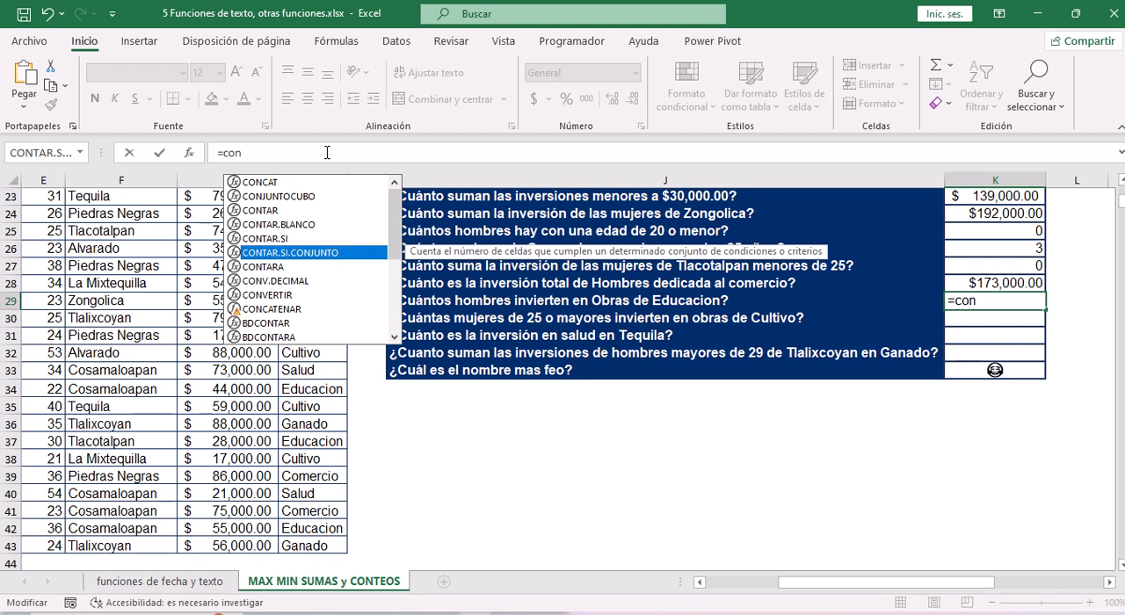
key("Tab")
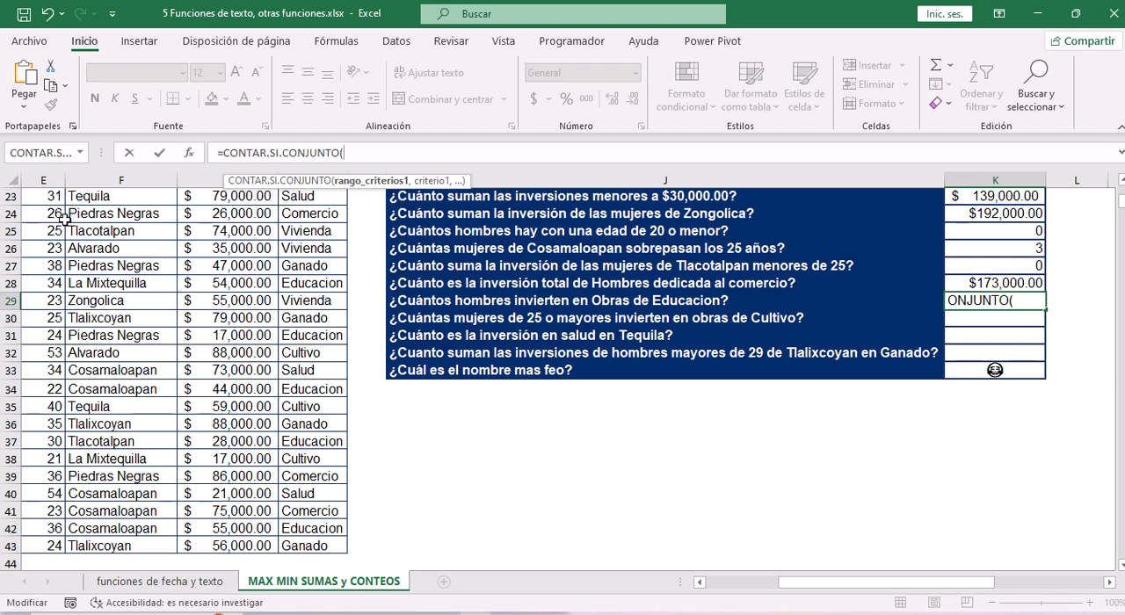
Set the sexo values C4:C43 as the first criteria range of the K29 formula.
left_click(102, 232)
key("Left")
key("Left")
key("Left")
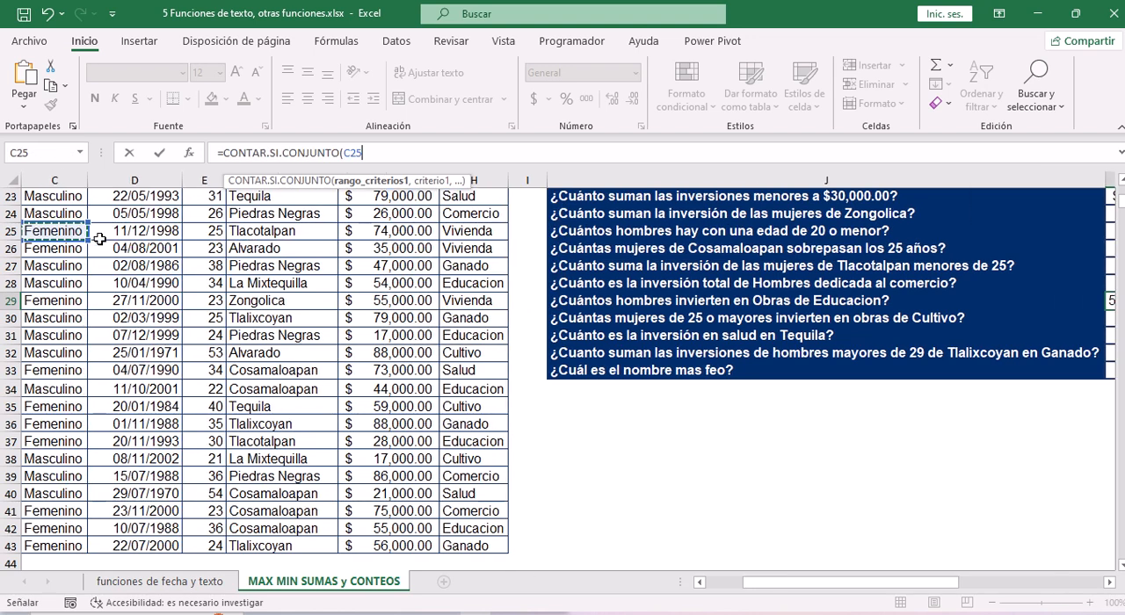
key("ctrl+Up")
key("Down")
key("ctrl+shift+Down")
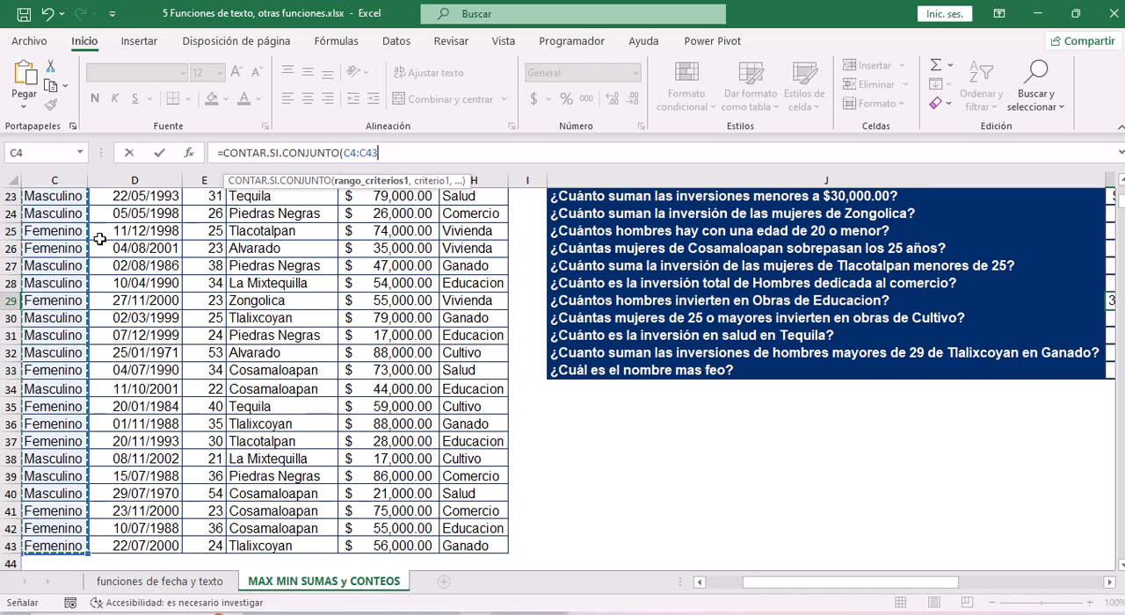
Enter "masculino" as the first criterion of the K29 formula.
type(",")
key("BackSpace")
type("\"fe")
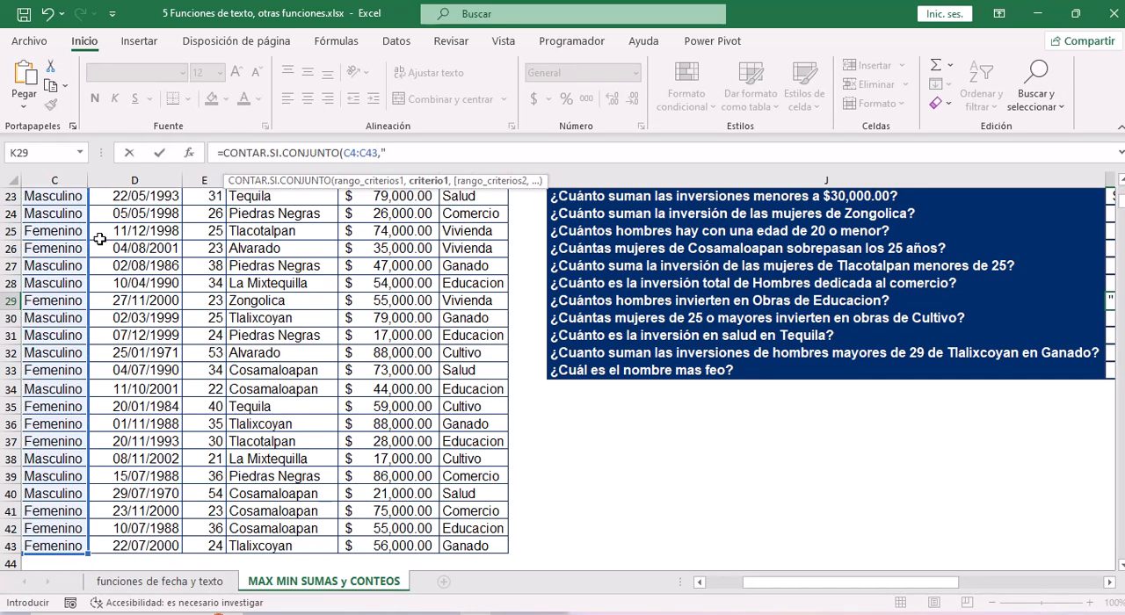
key("BackSpace")
key("BackSpace")
type("masculino\",")
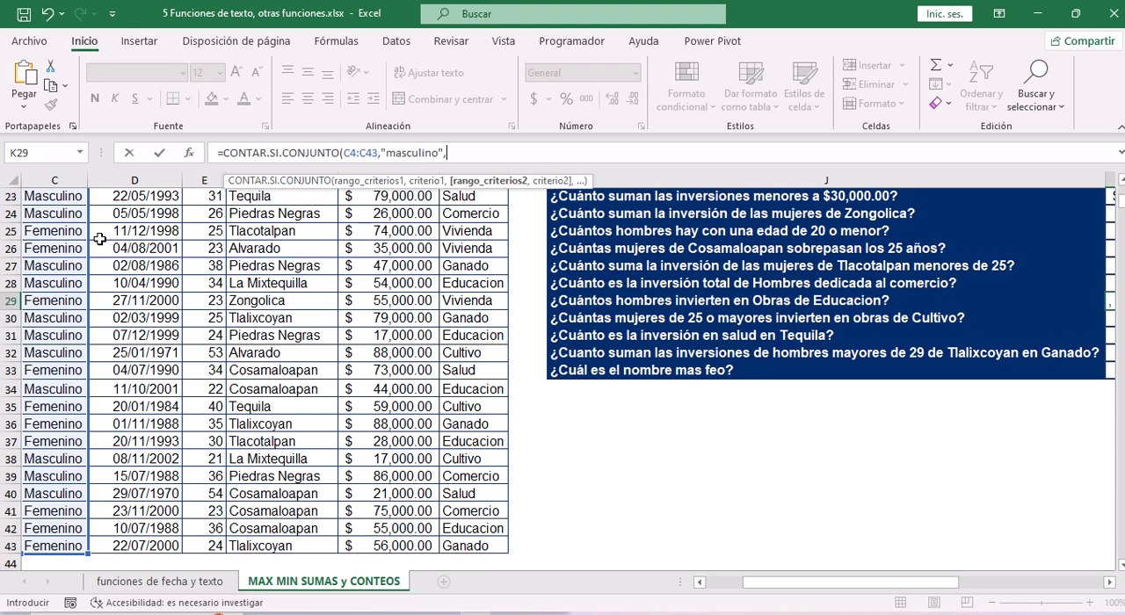
Complete the K29 formula with the Obra values H4:H43 as second criteria range and "educacion" as its criterion.
left_click(483, 229)
key("ctrl+Up")
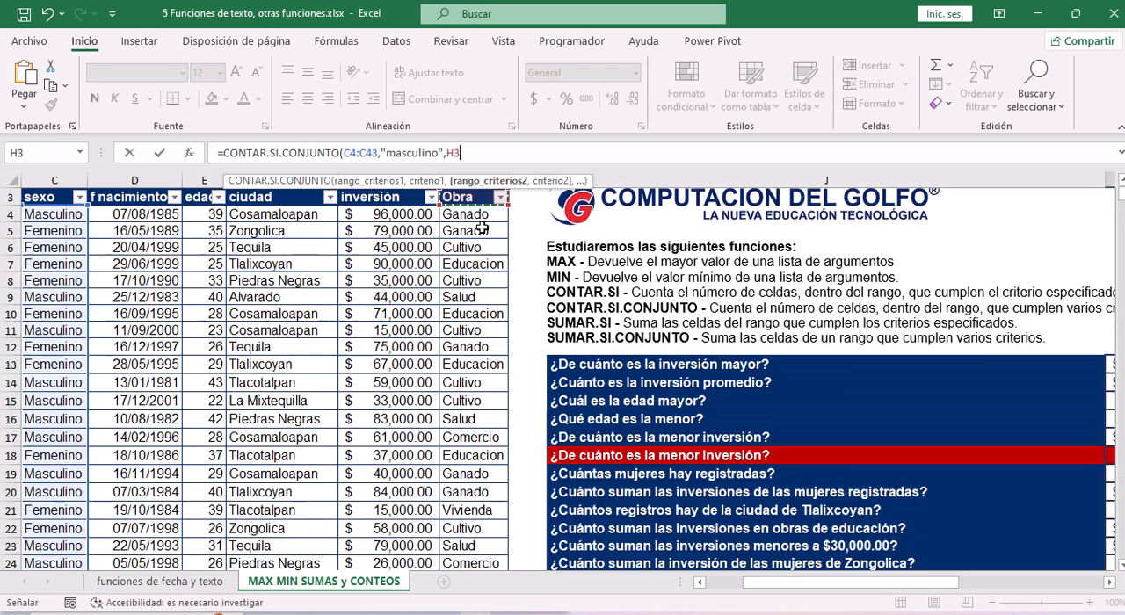
key("ctrl+shift+Down")
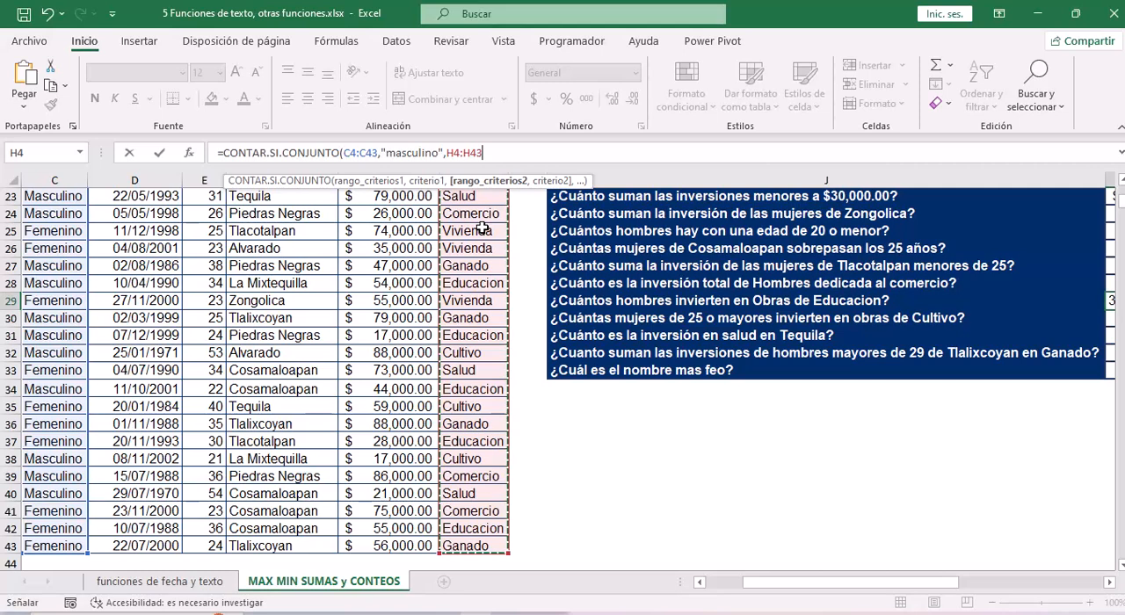
type(",\"")
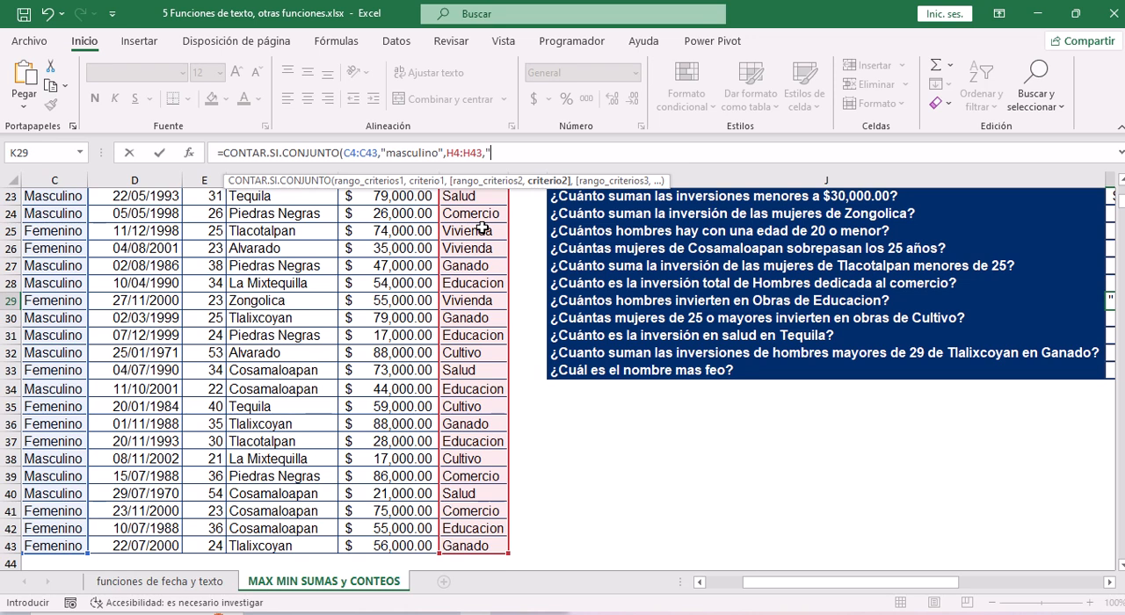
type("educacion\"")
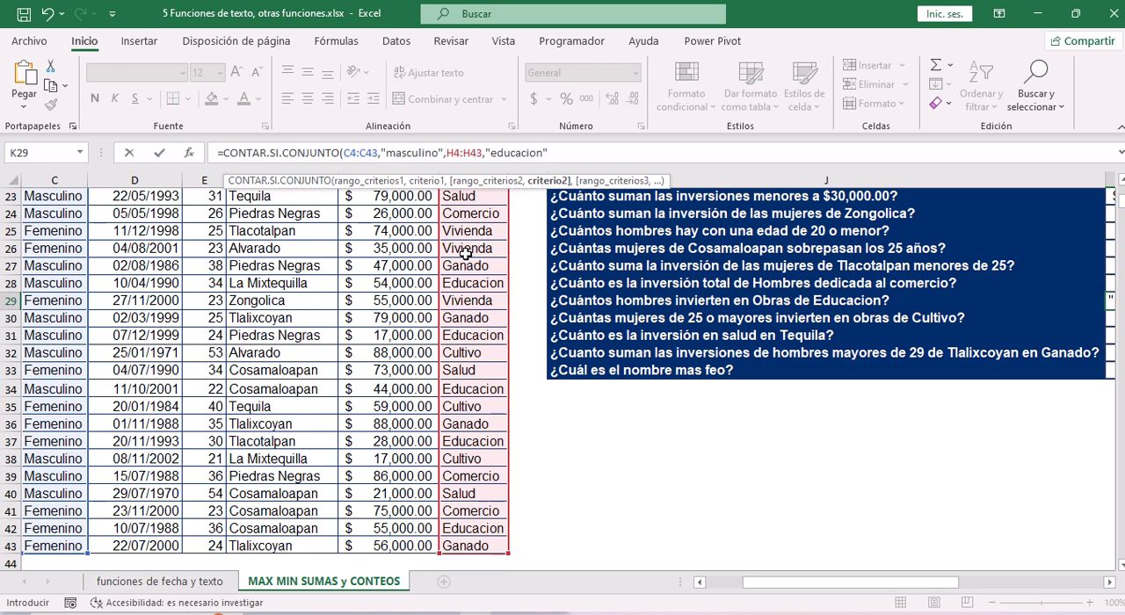
left_click_drag(804, 582, 840, 582)
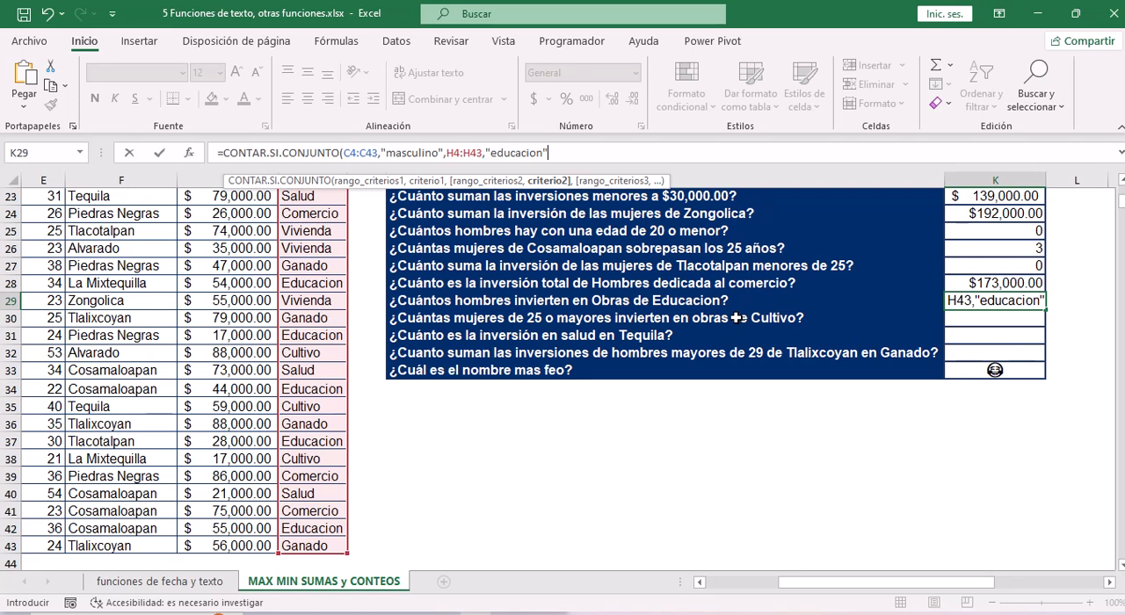
type(")")
key("Return")
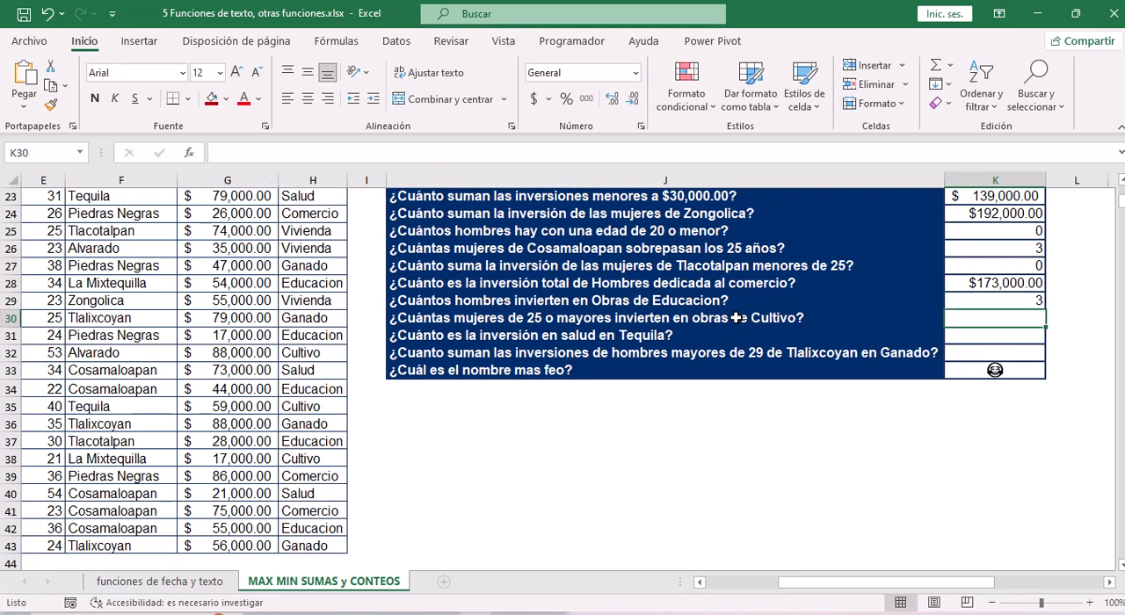
key("Up")
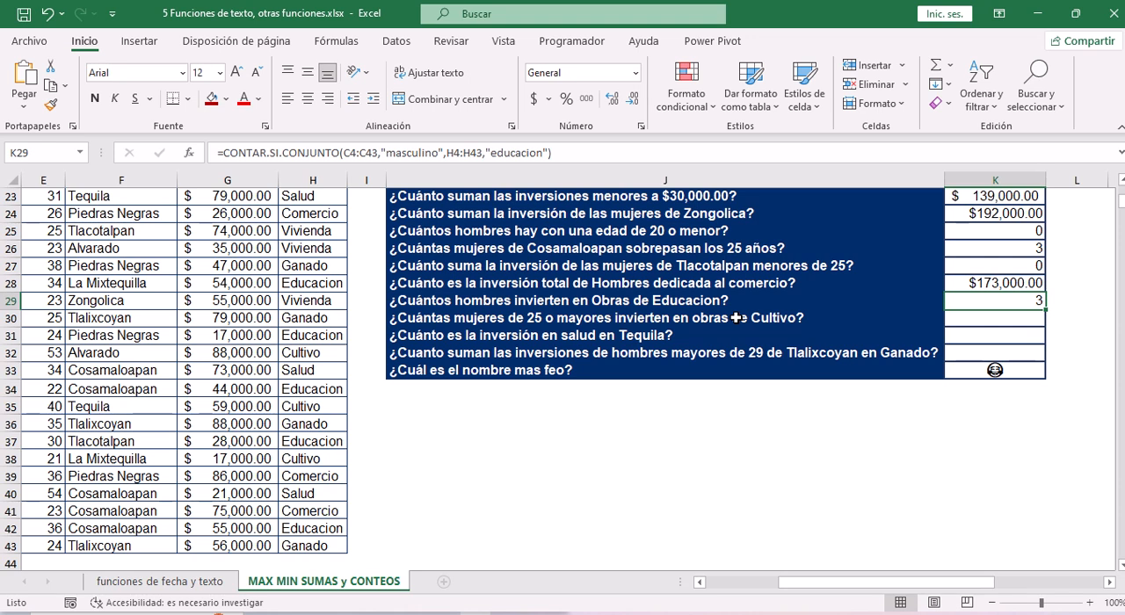
Start a CONTAR.SI.CONJUNTO formula in K30, the answer cell for "¿Cuántas mujeres de 25 o mayores invierten en obras de Cultivo?".
key("Down")
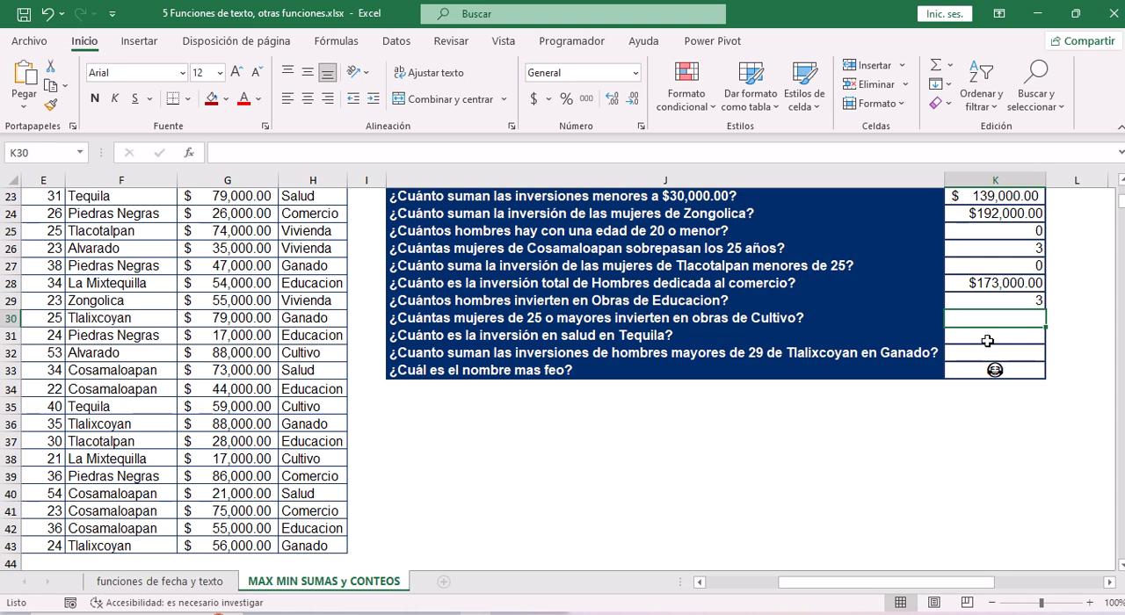
left_click(591, 153)
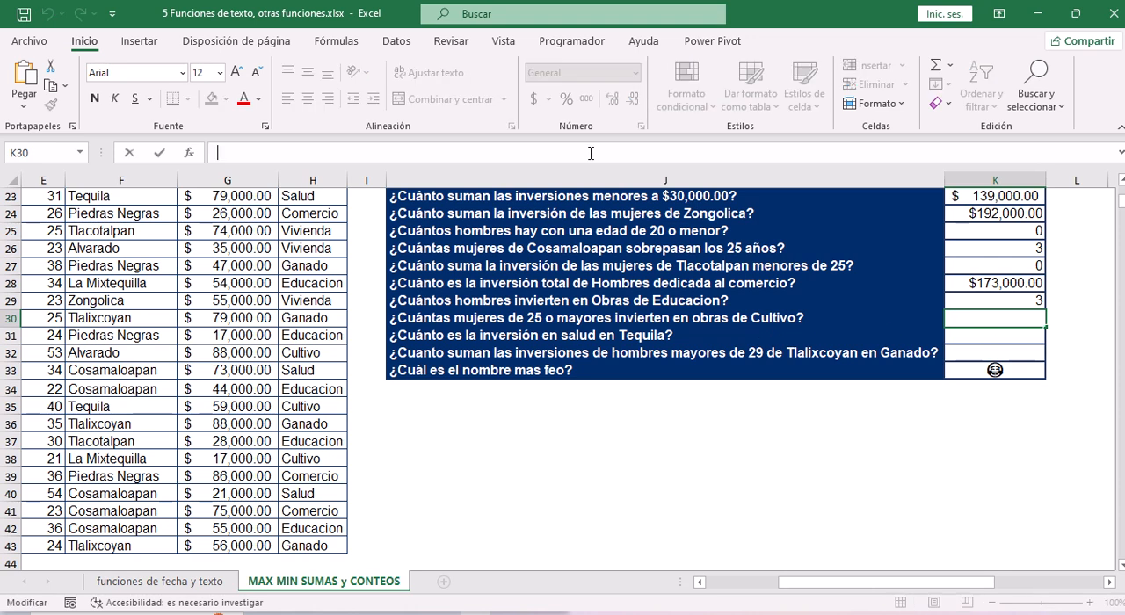
type("=")
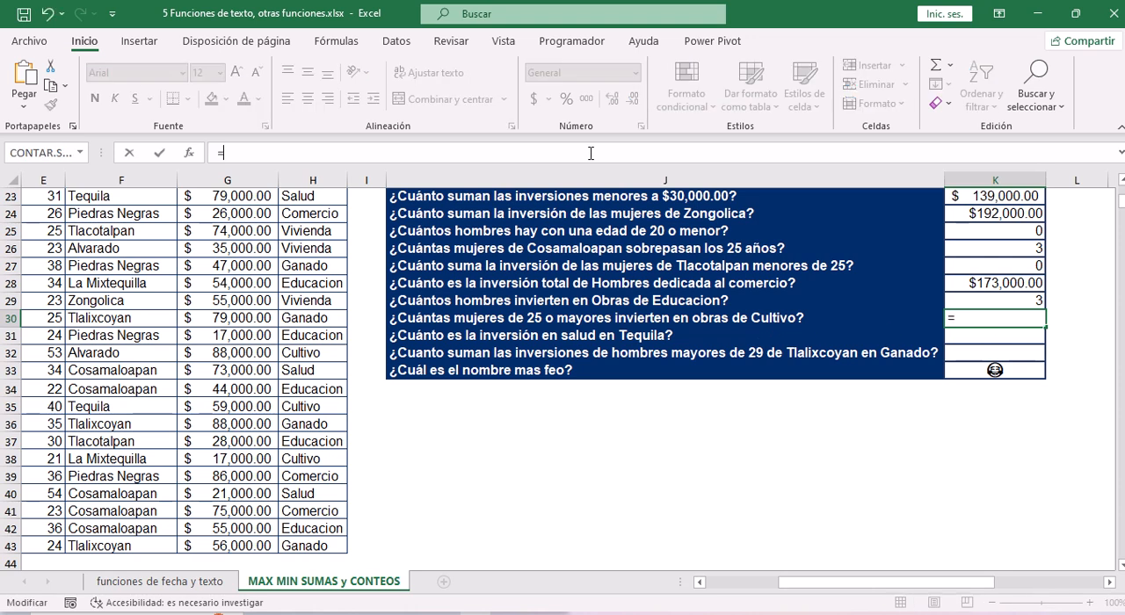
type("con")
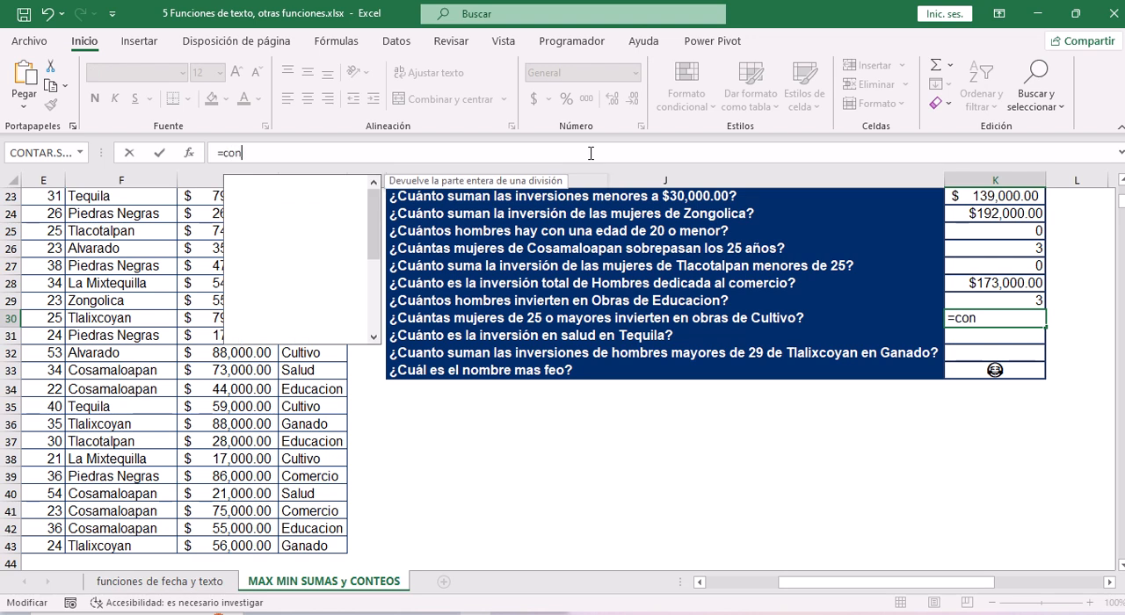
key("Down")
key("Down")
key("Down")
key("Down")
key("Down")
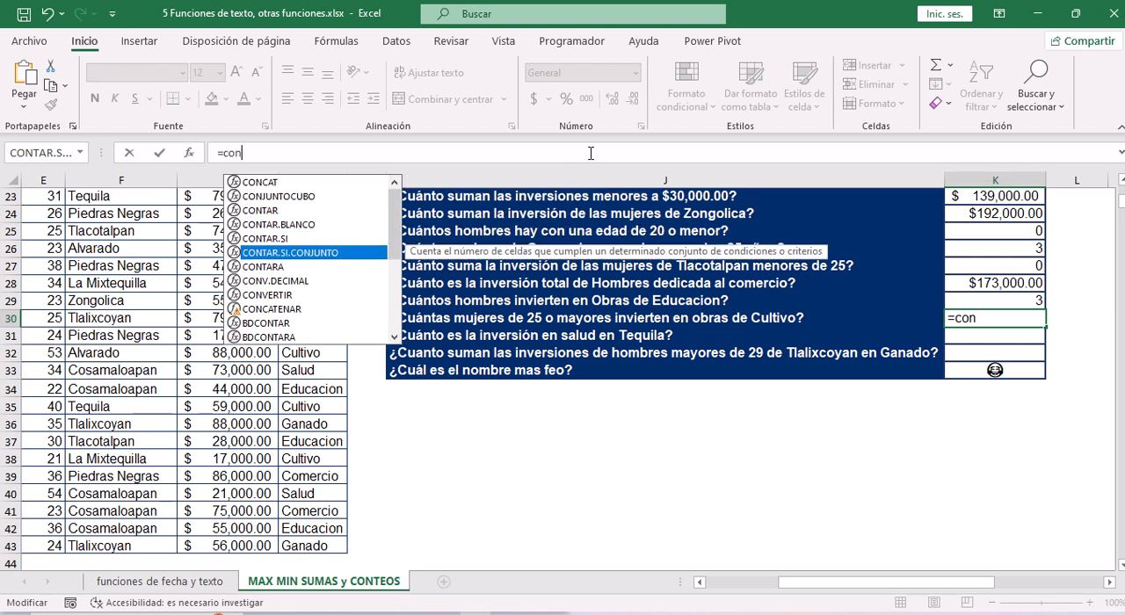
key("Tab")
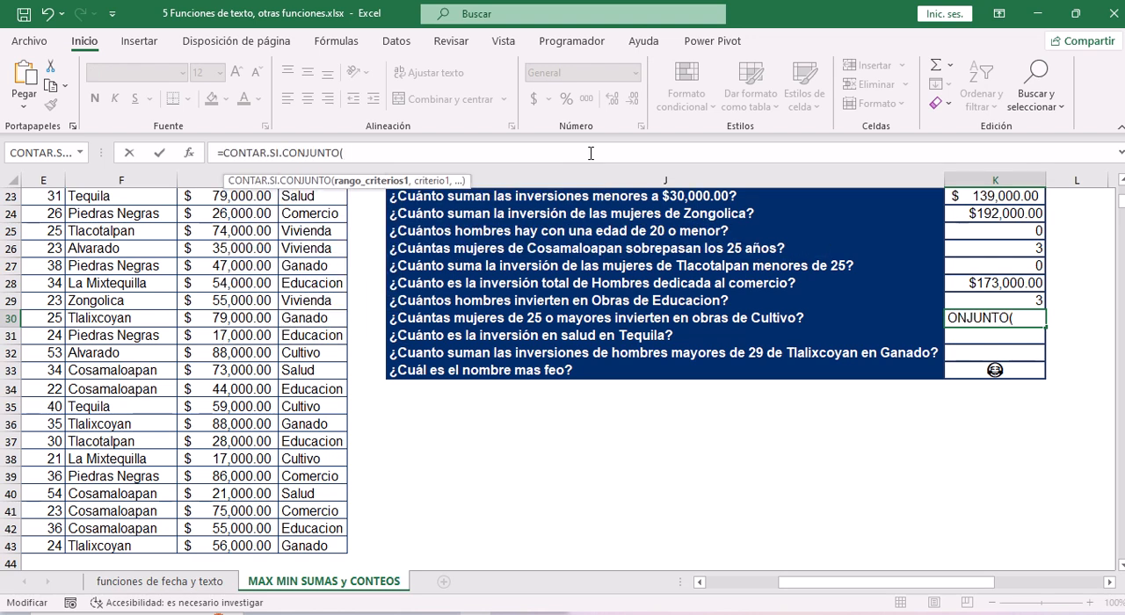
Give the K30 formula the sexo values C4:C43 as first criteria range and "femenino" as its criterion.
left_click(166, 247)
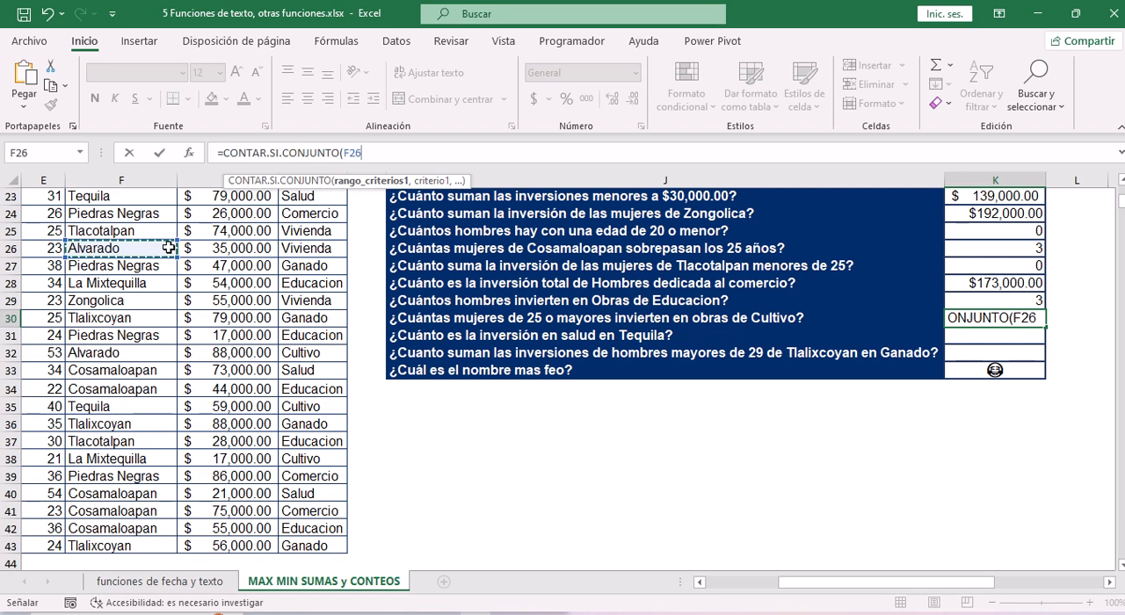
key("Left")
key("Left")
key("Left")
key("Left")
key("Right")
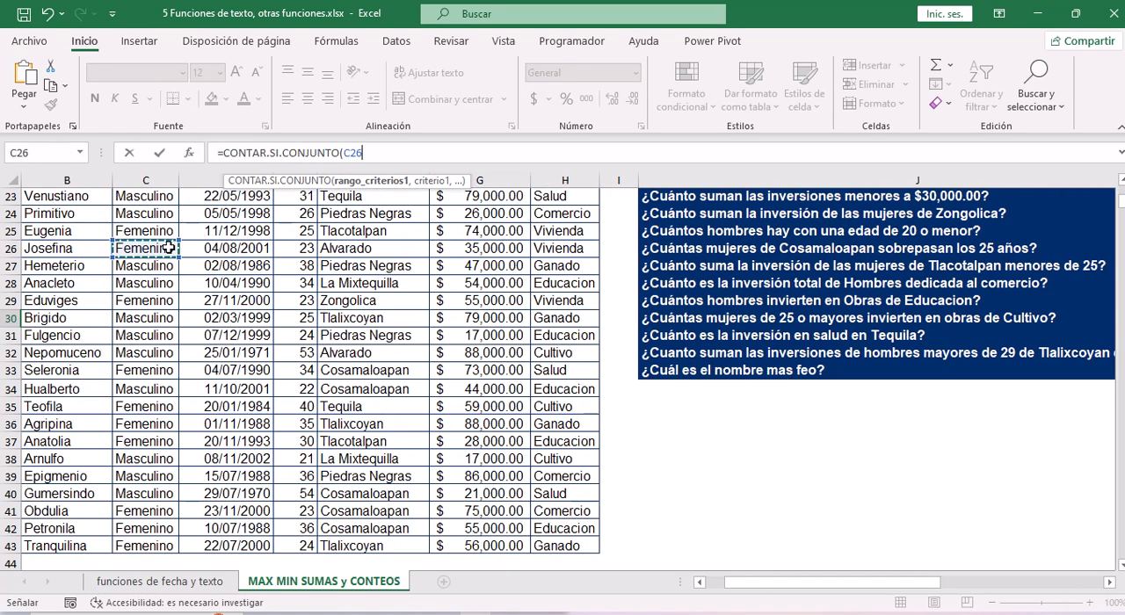
key("ctrl+Up")
key("ctrl+shift+Down")
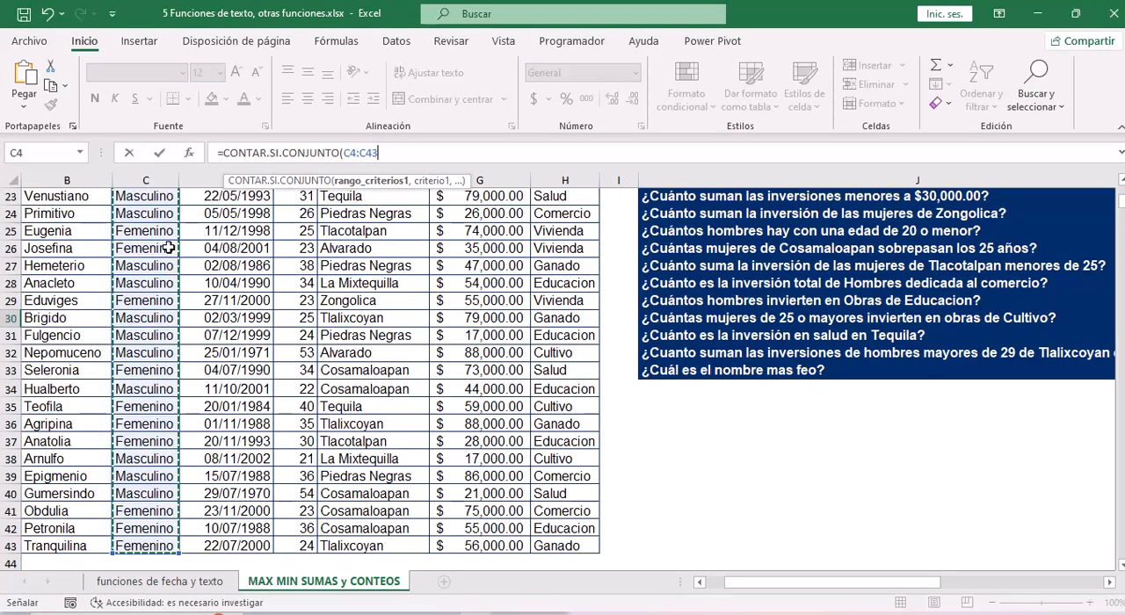
type(",\"f")
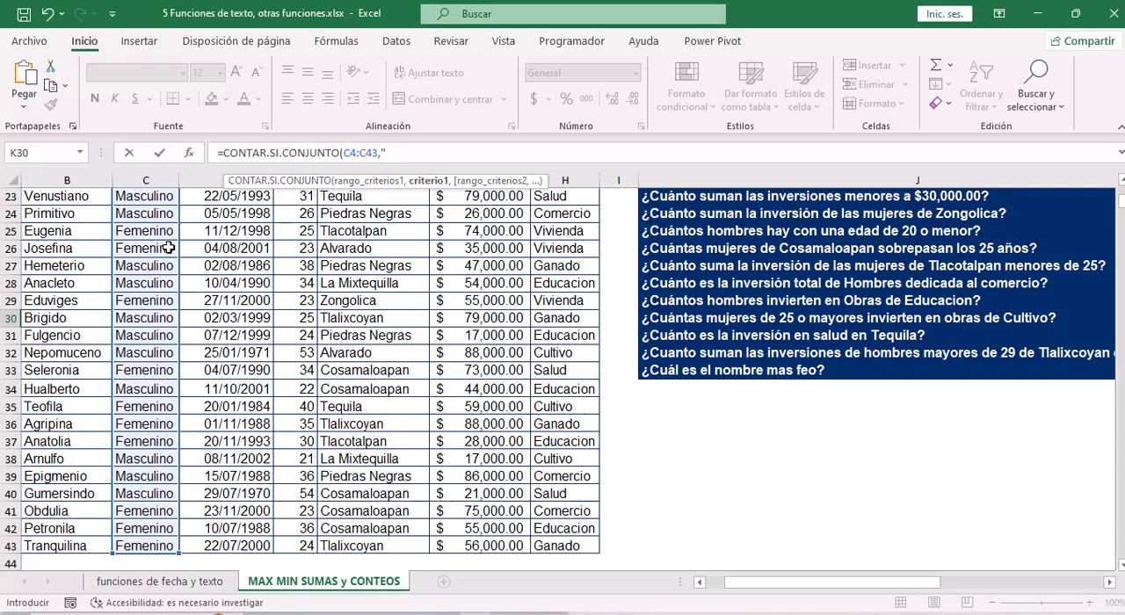
type("emenino\",")
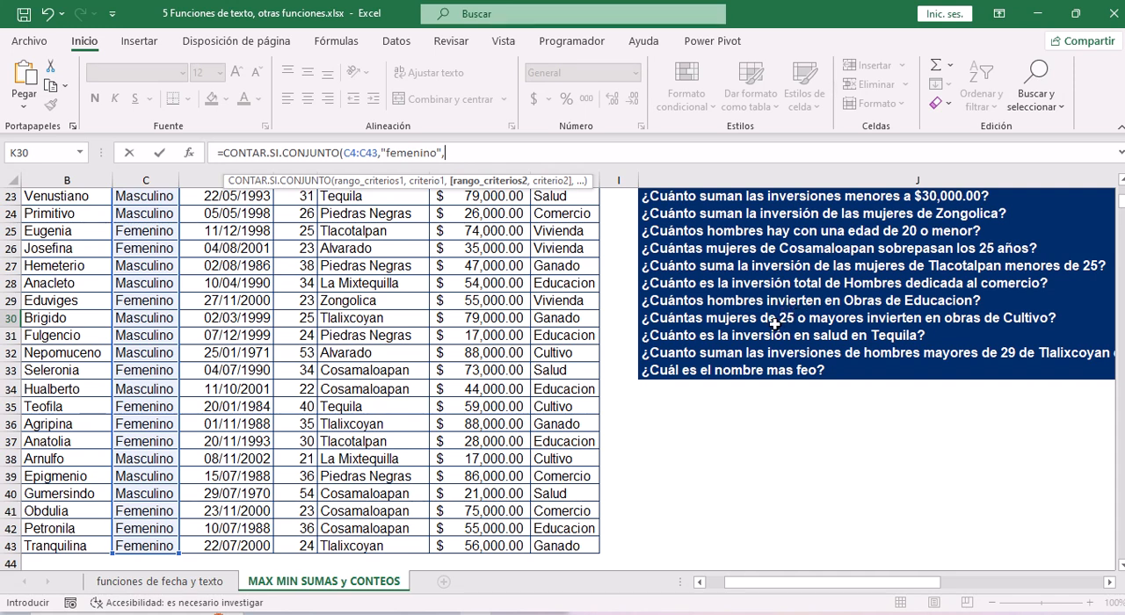
left_click(304, 248)
key("ctrl+Up")
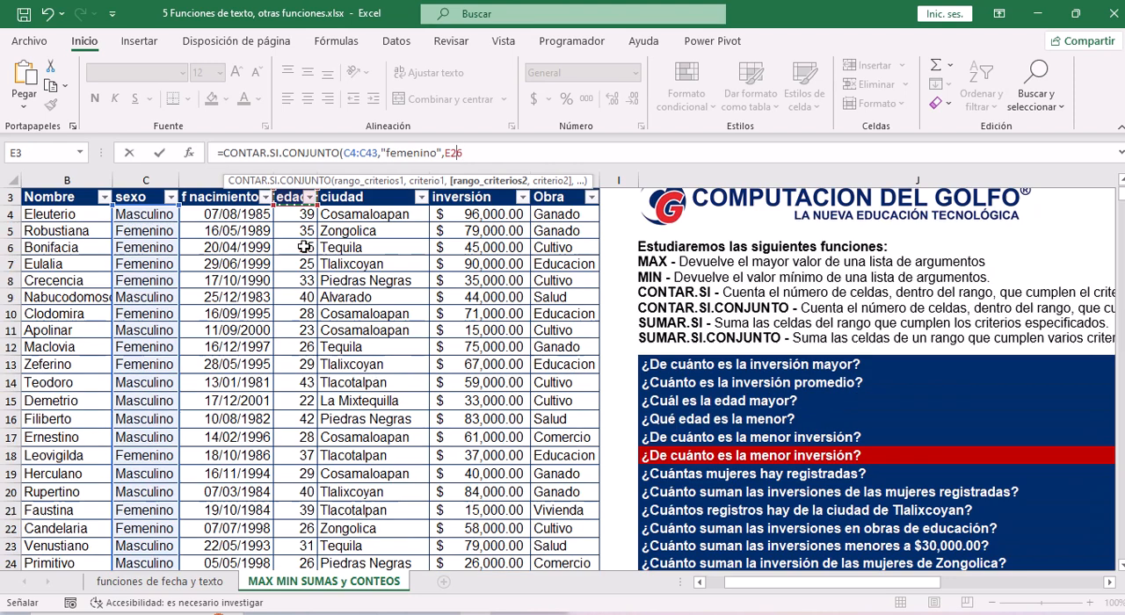
key("ctrl+shift+Down")
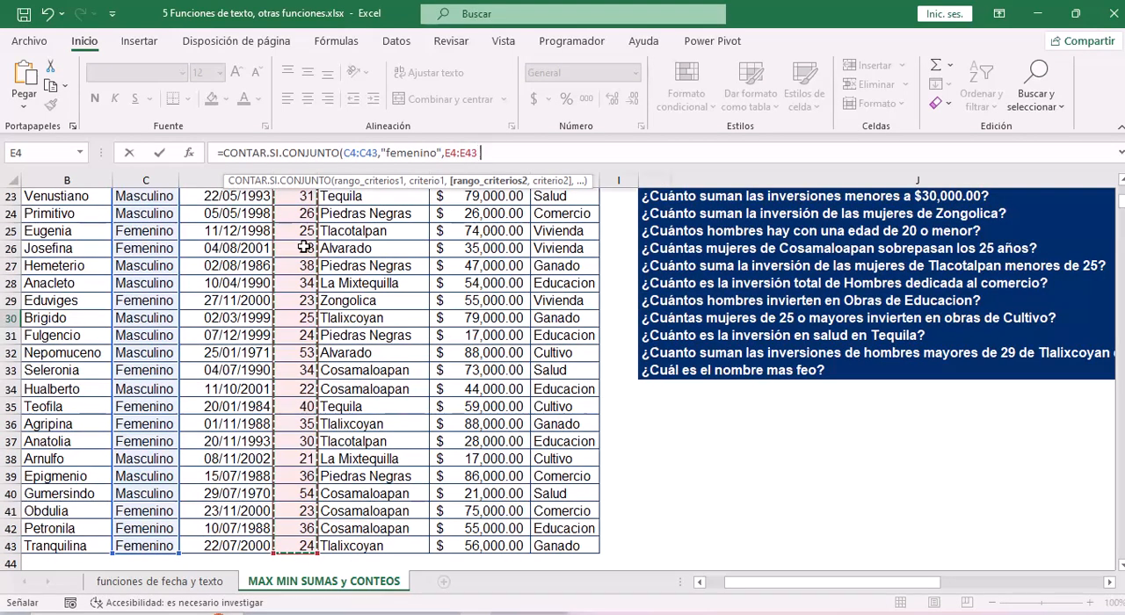
type(",")
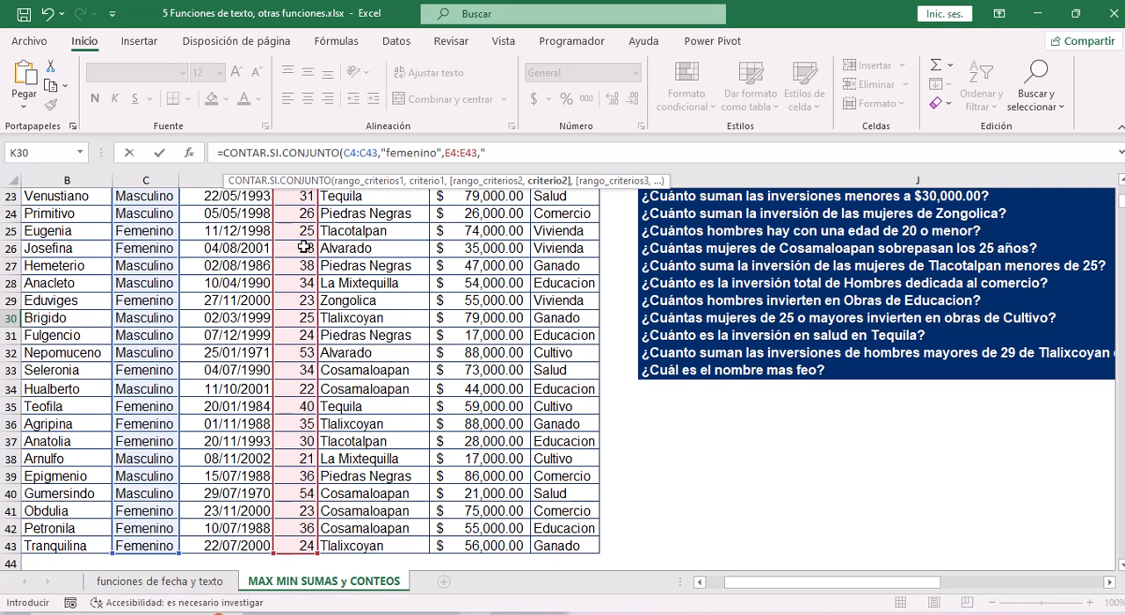
key("ctrl+z")
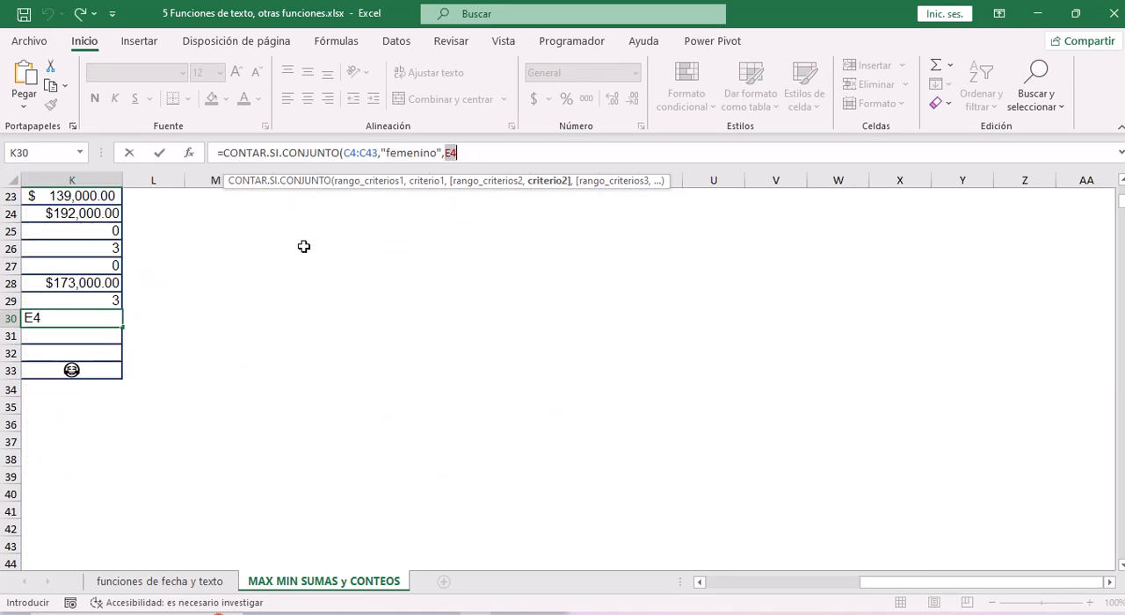
key("ctrl+z")
type("<>")
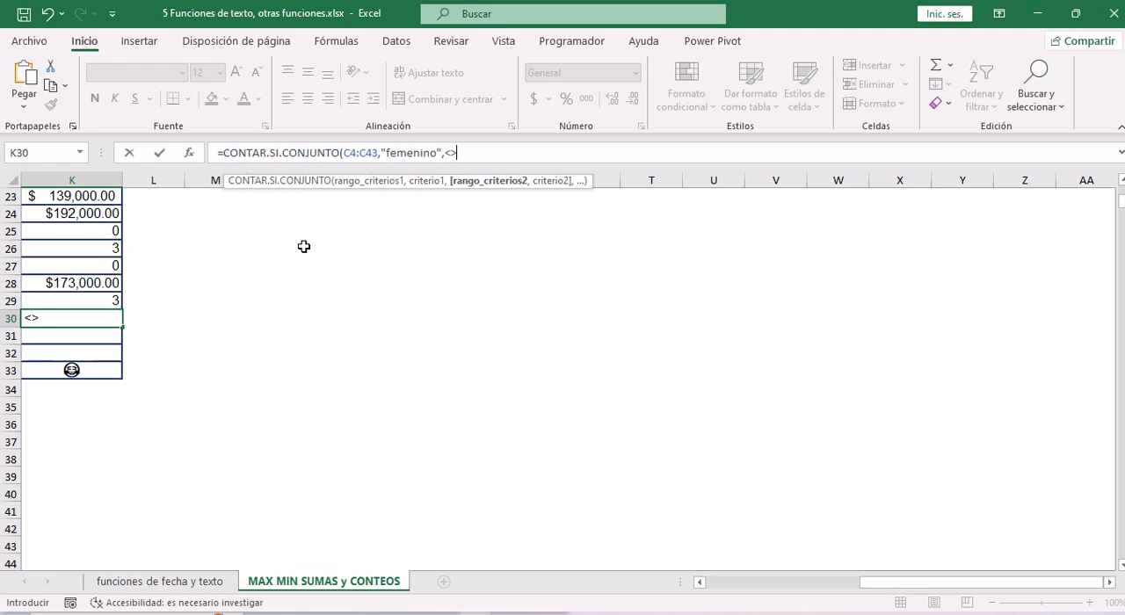
left_click(458, 151)
key("BackSpace")
left_click_drag(886, 583, 817, 582)
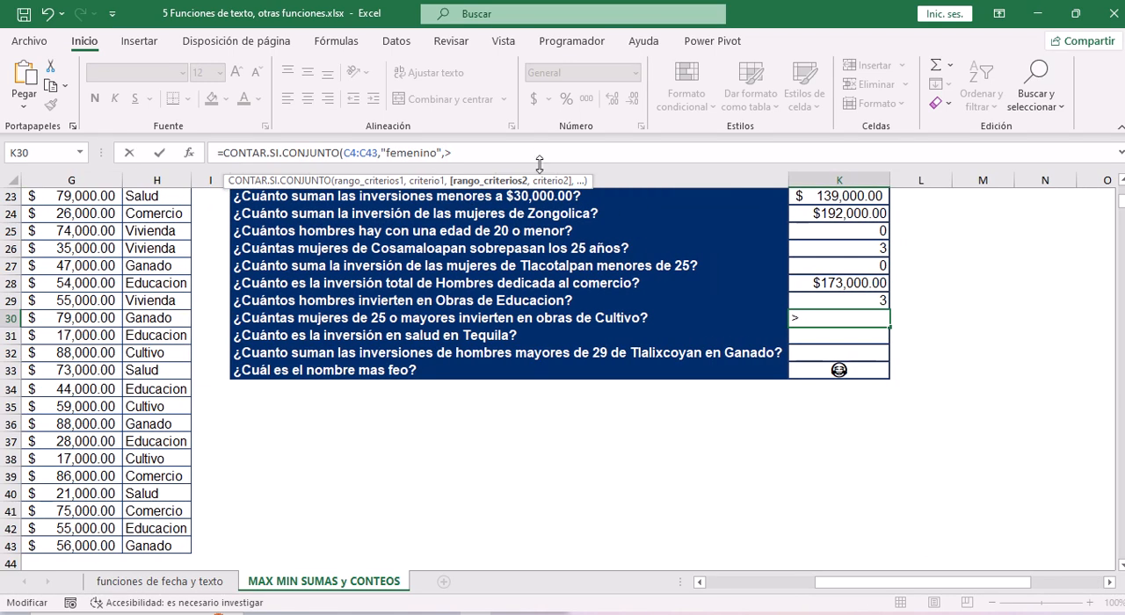
key("BackSpace")
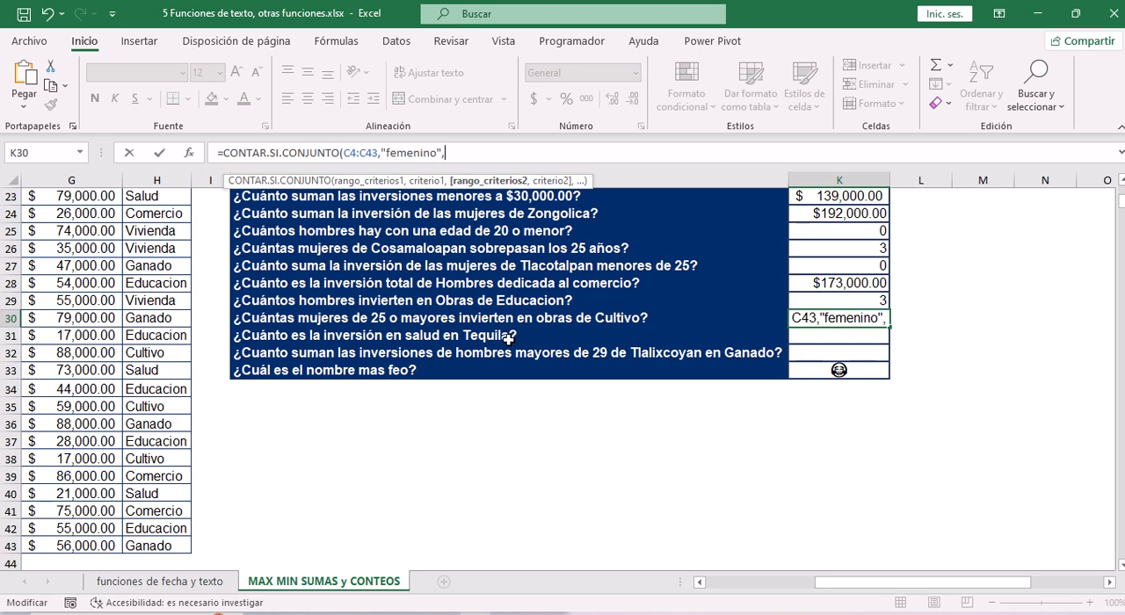
Add the edad values E4:E43 as the second criteria range of the K30 formula.
left_click(107, 273)
key("Left")
key("Left")
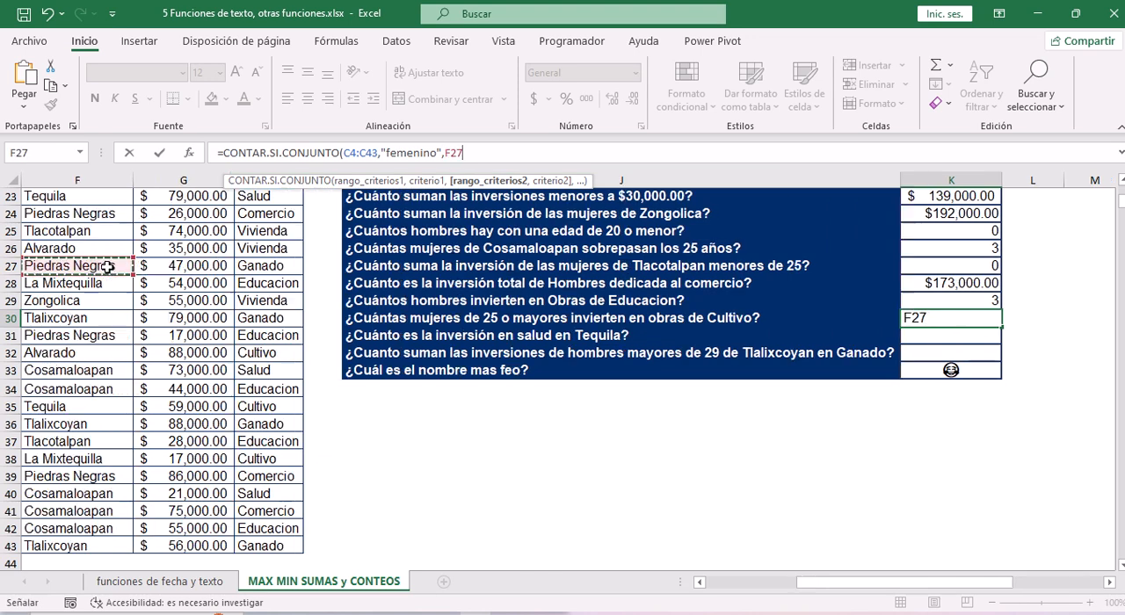
key("ctrl+Up")
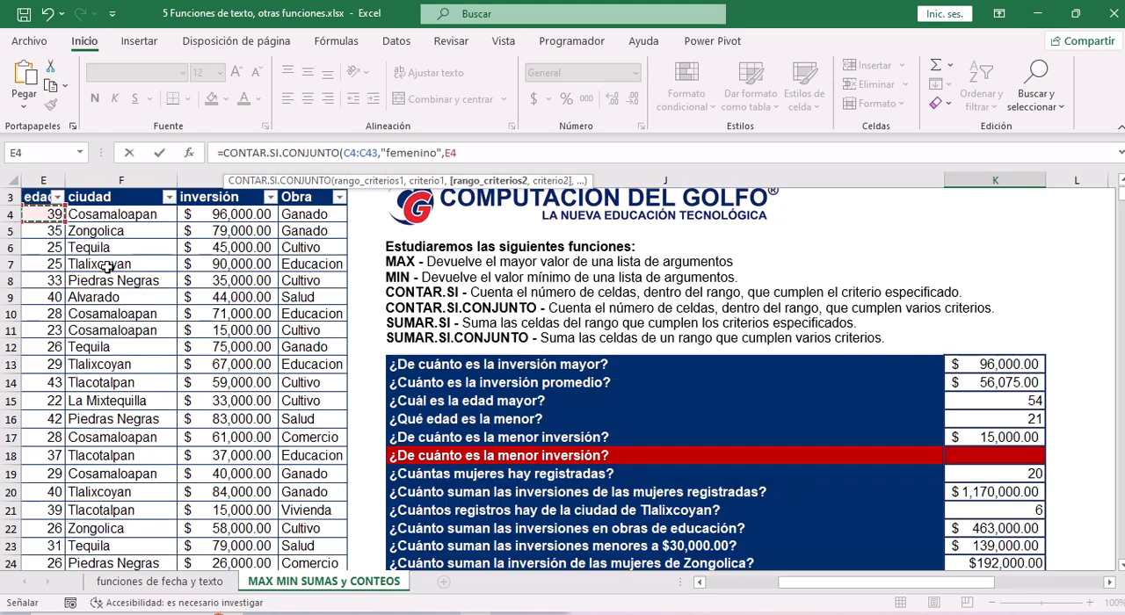
key("ctrl+shift+Down")
type(",")
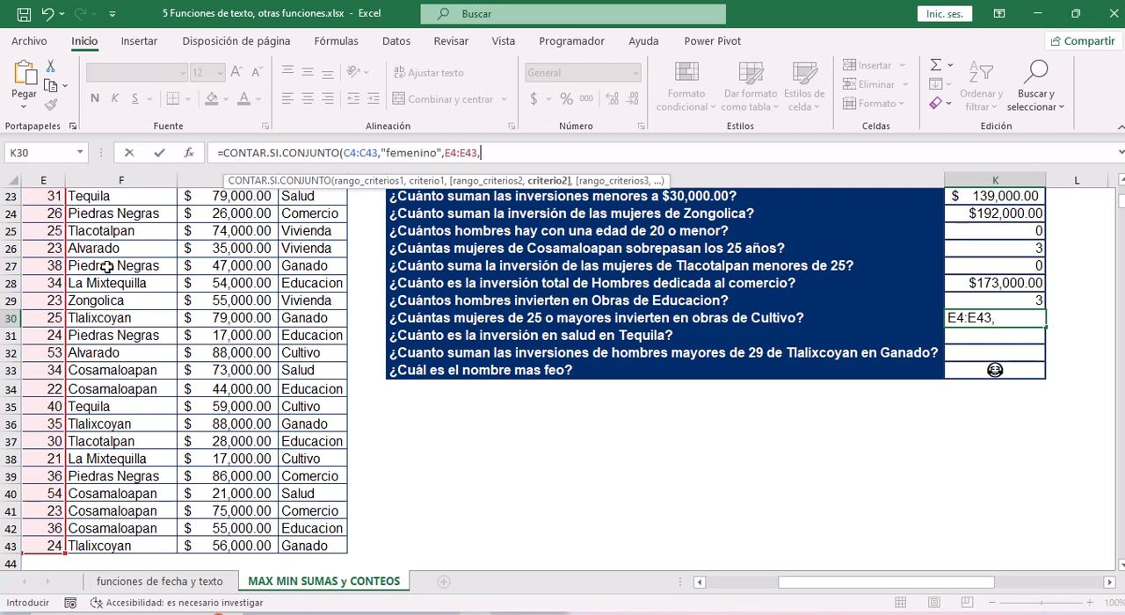
type("\"<>")
Enter ">=25" as the second criterion of the K30 formula.
left_click(493, 153)
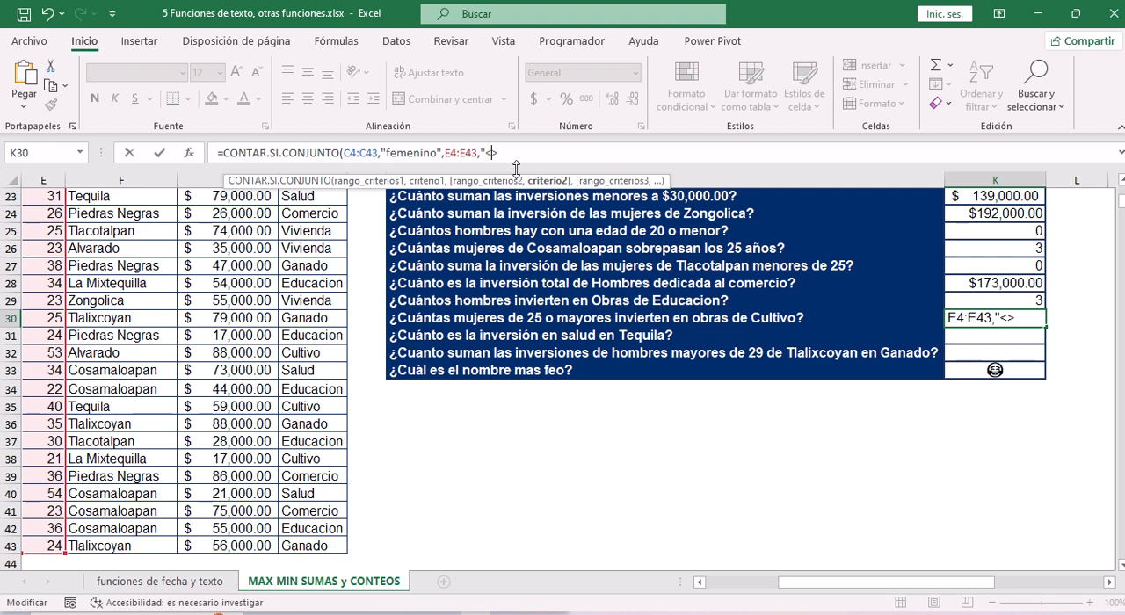
key("BackSpace")
type("=25\",")
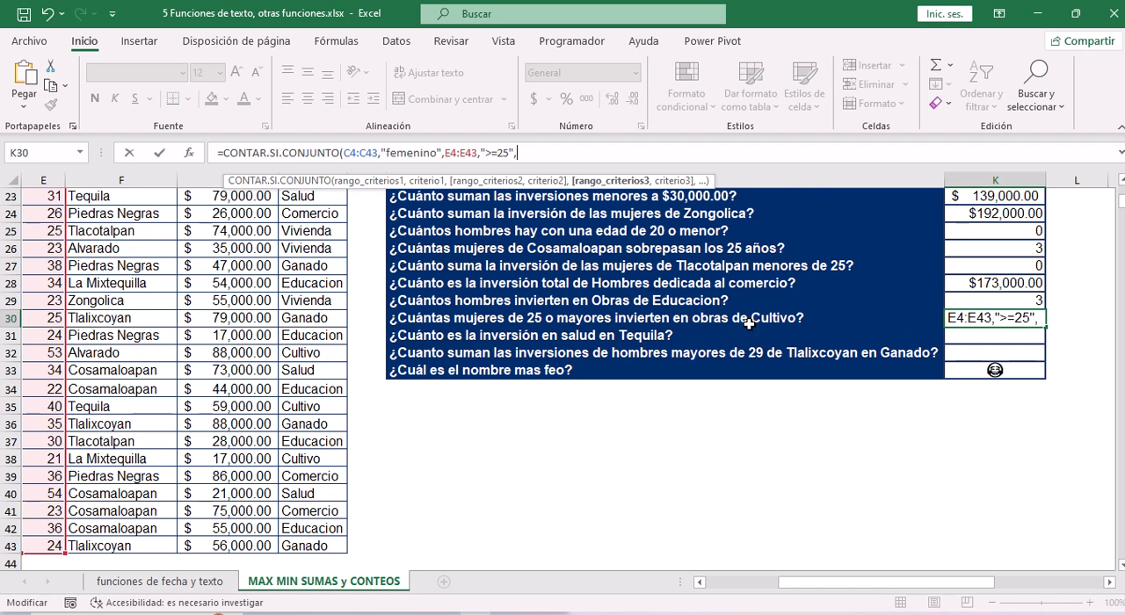
Complete the K30 formula with the Obra values H4:H43 as third criteria range and "cultivo" as its criterion.
left_click(326, 283)
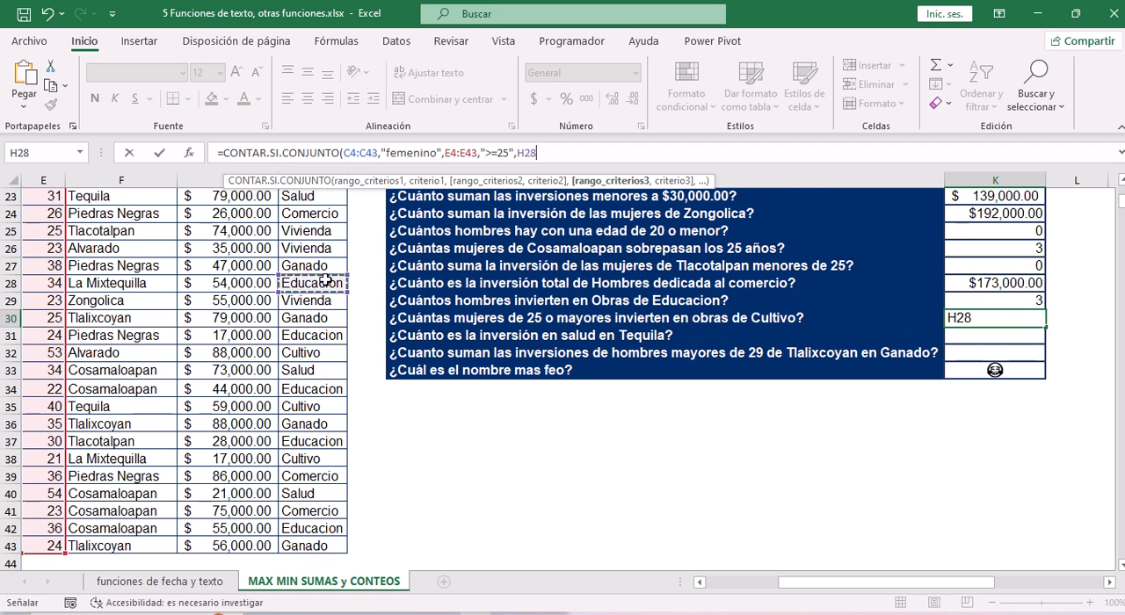
key("ctrl+Up")
key("Down")
key("ctrl+shift+Down")
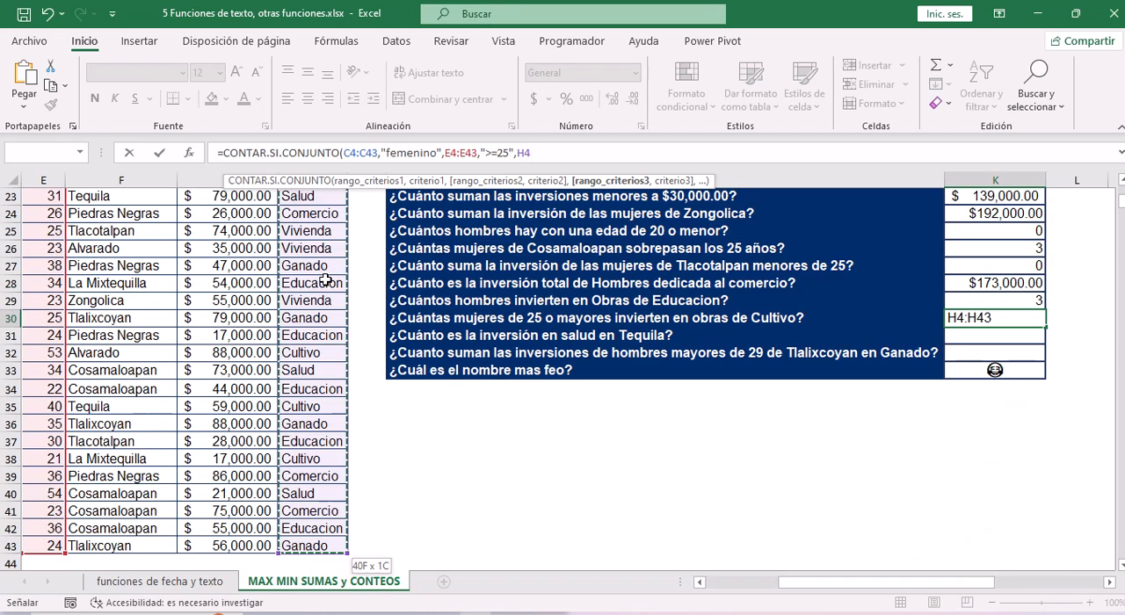
type(",\"c")
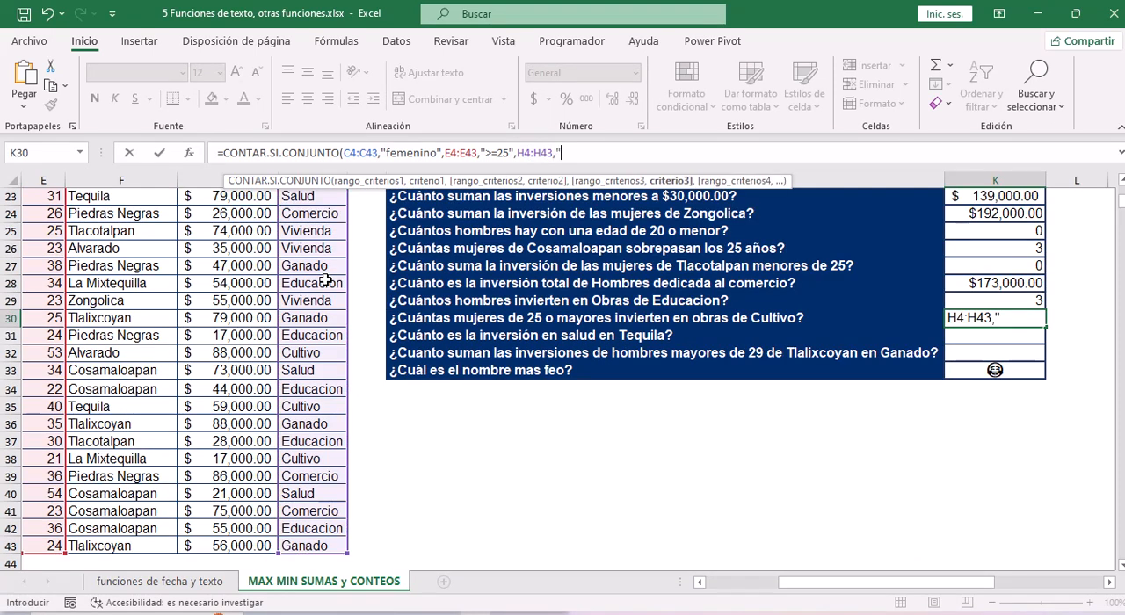
type("ultivo\")")
key("Return")
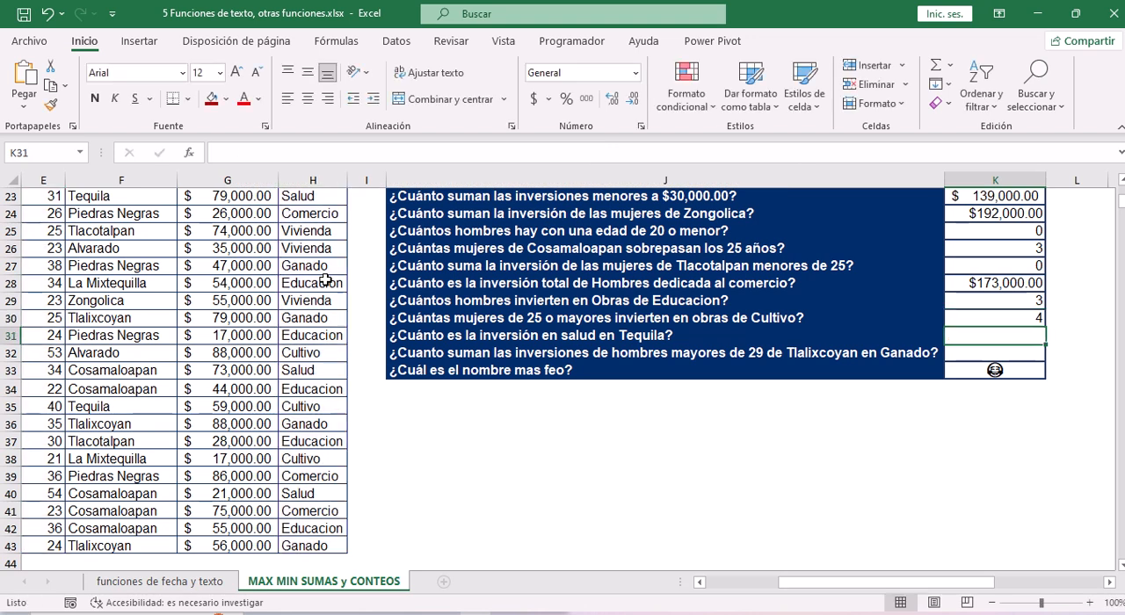
left_click(1002, 318)
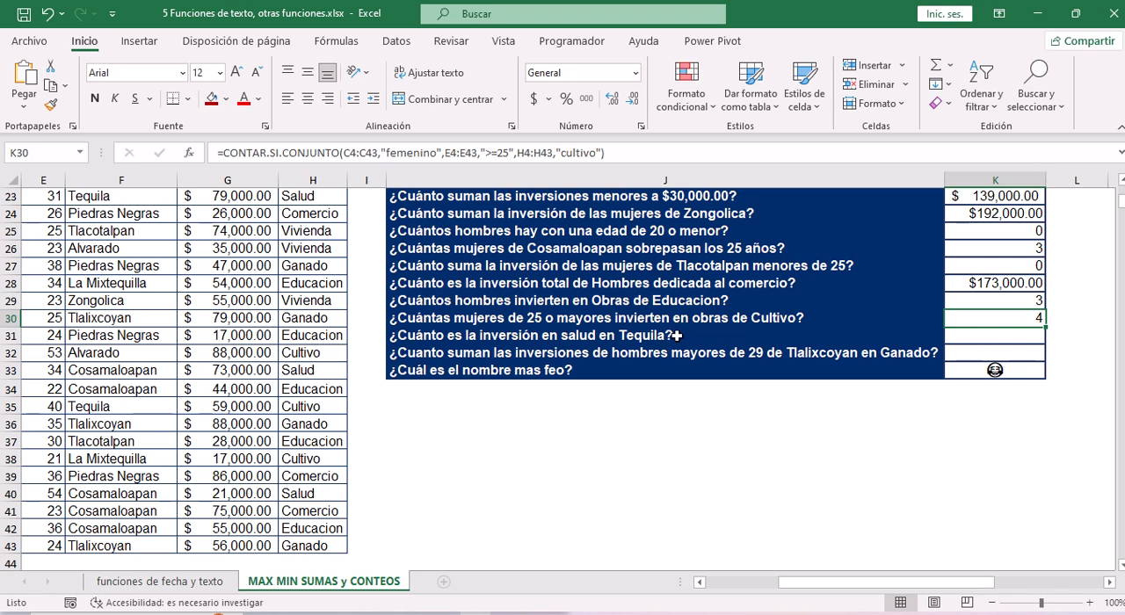
Start a SUMAR.SI.CONJUNTO formula in K31, the answer cell for "¿Cuánto es la inversión en salud en Tequila?".
left_click(677, 335)
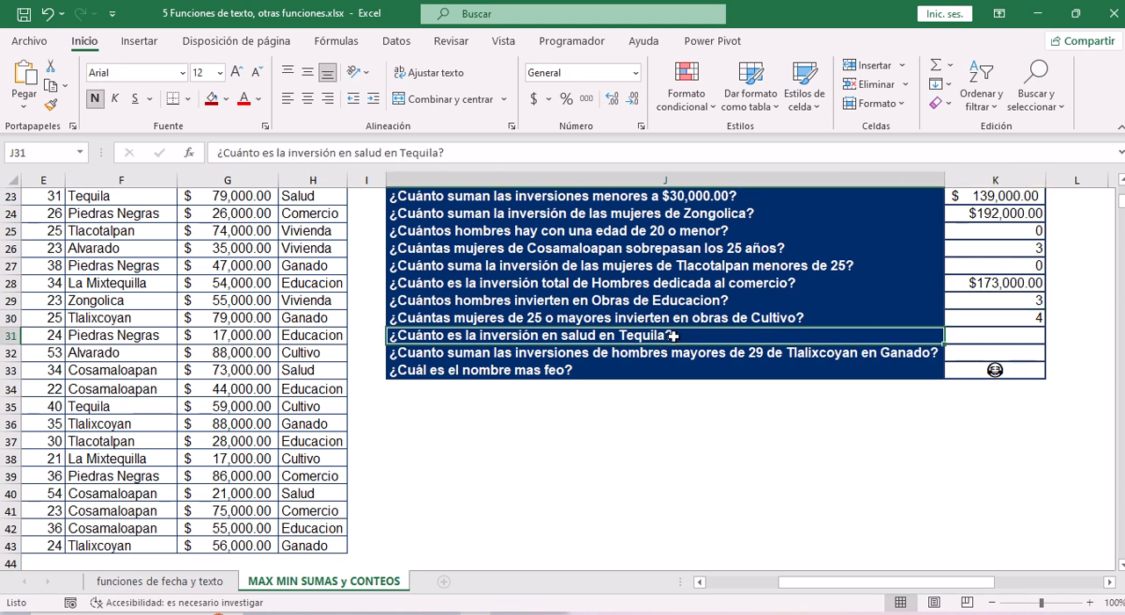
left_click(983, 335)
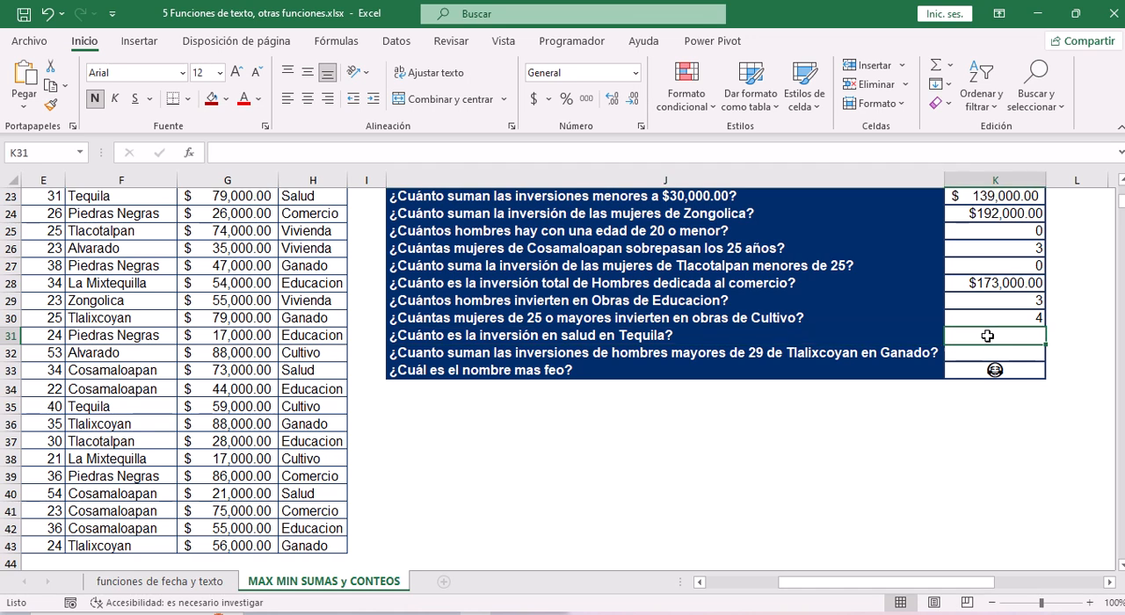
left_click_drag(895, 583, 799, 571)
left_click(468, 152)
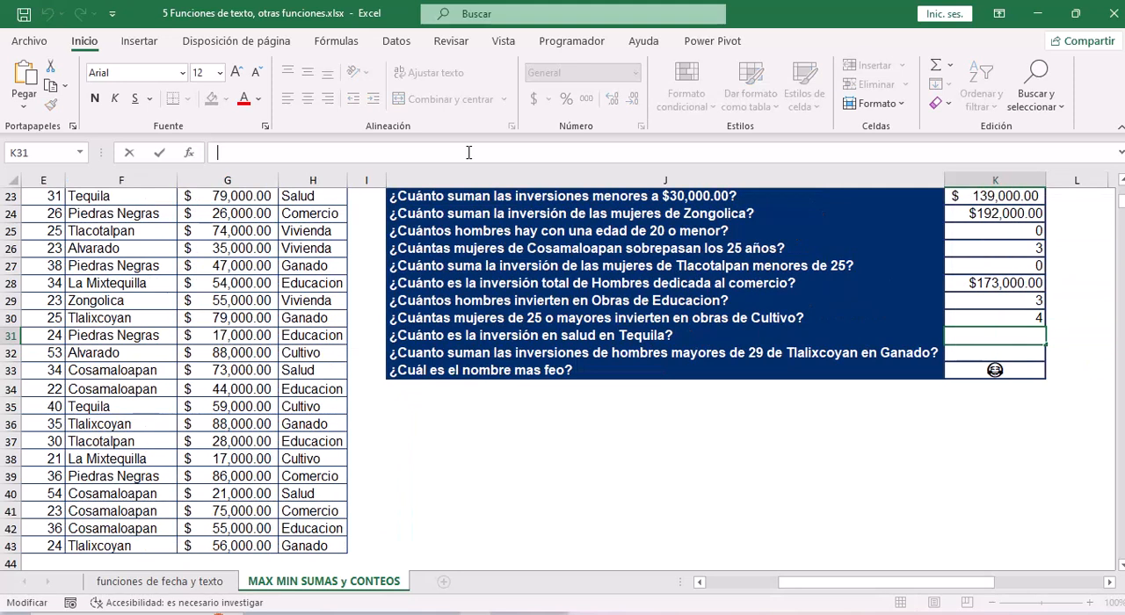
type("=")
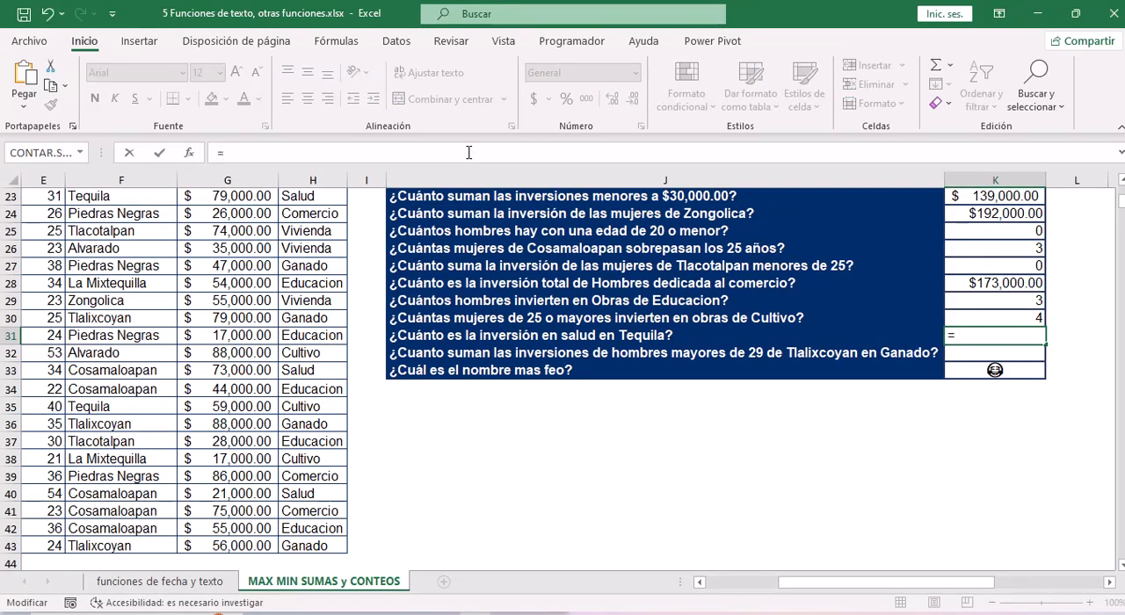
type("sum")
key("Down")
key("Down")
key("Down")
key("Down")
key("Down")
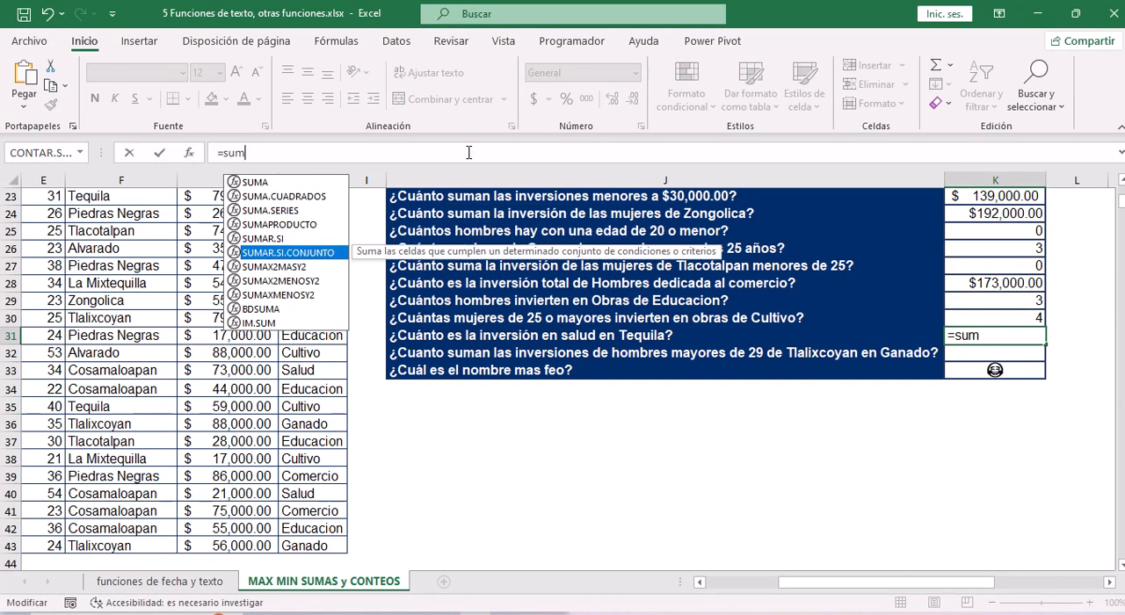
key("Tab")
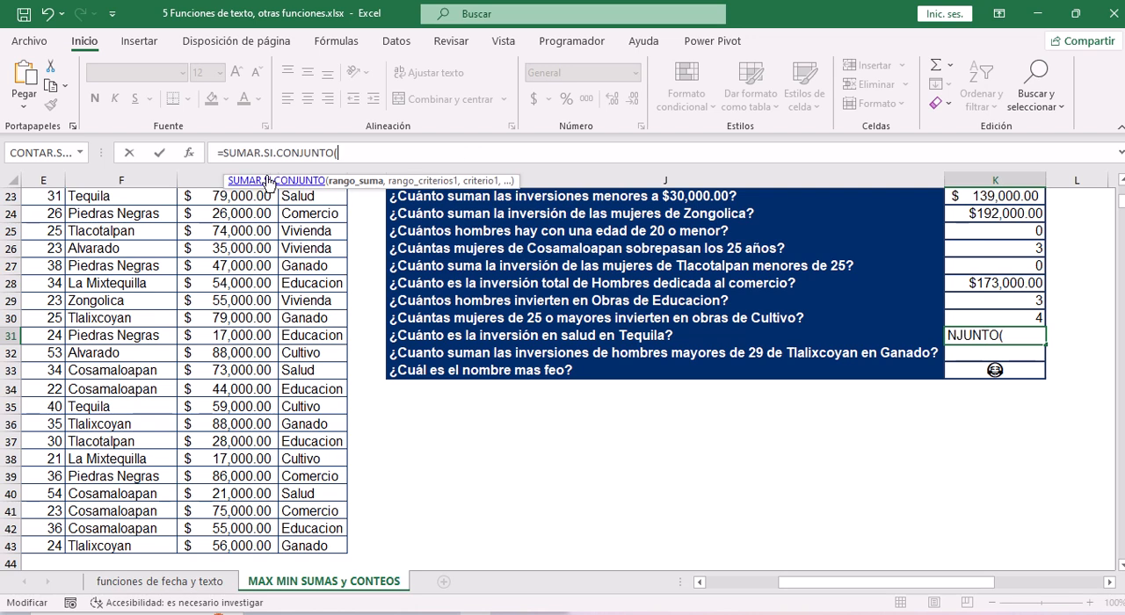
Set the inversión values G4:G43 as the sum range of the K31 formula.
left_click(237, 301)
key("ctrl+Up")
key("Down")
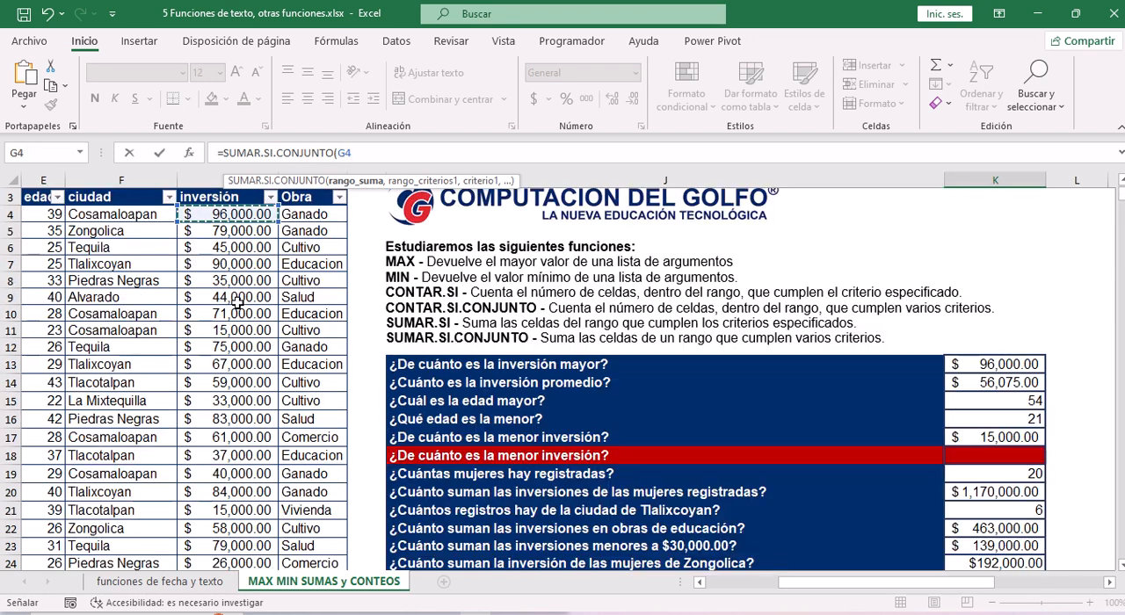
key("ctrl+shift+Down")
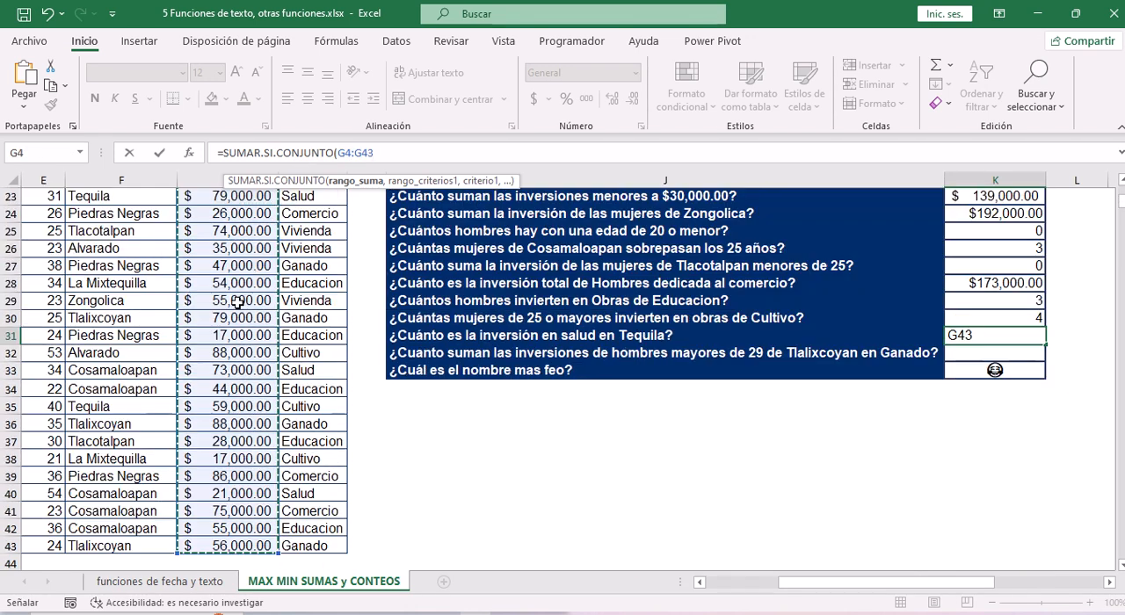
type(",")
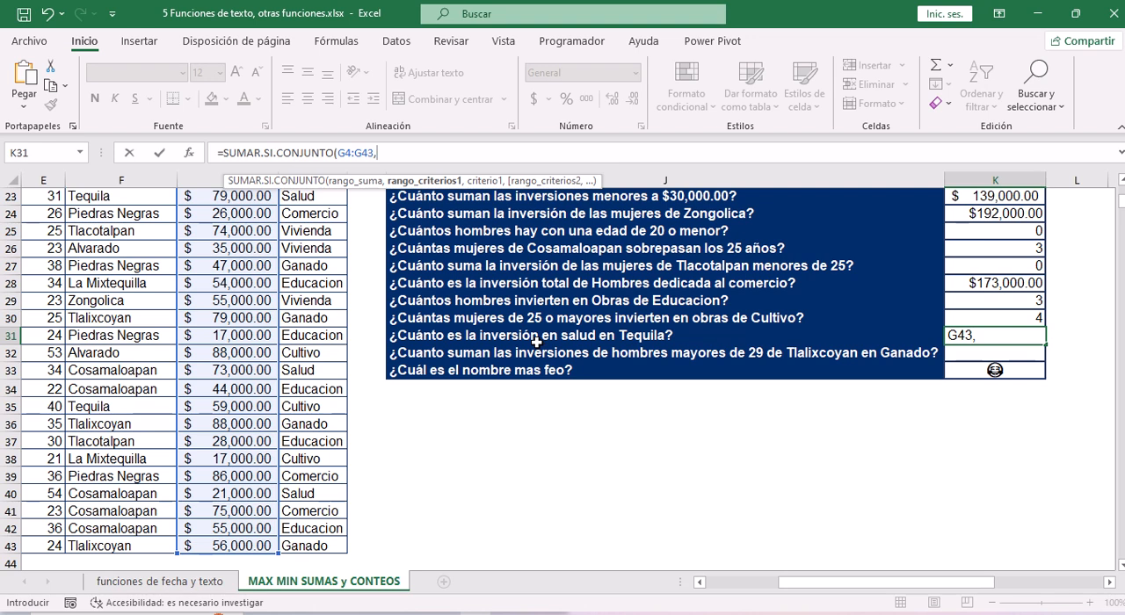
Give the K31 formula the Obra values H4:H43 as first criteria range and "Salud" as its criterion.
left_click(338, 322)
key("ctrl+Up")
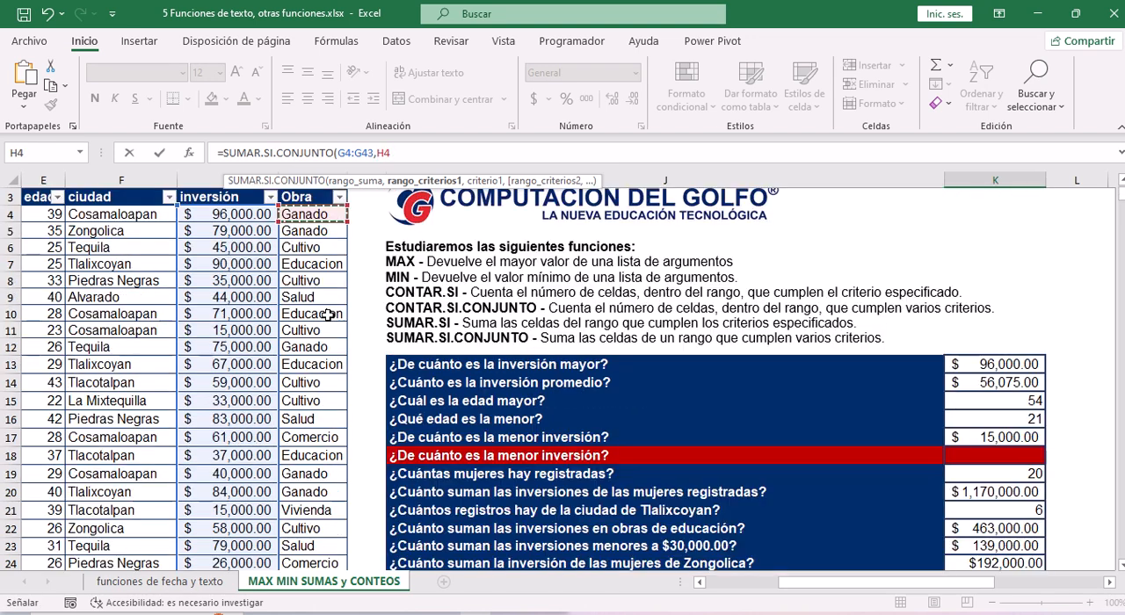
key("ctrl+shift+Down")
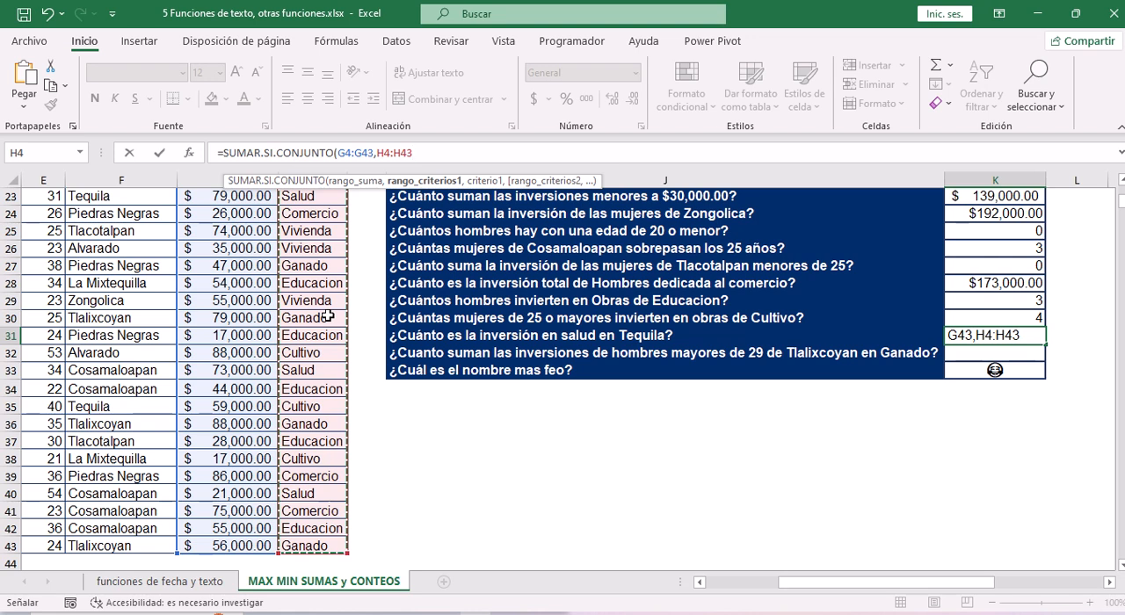
type(",")
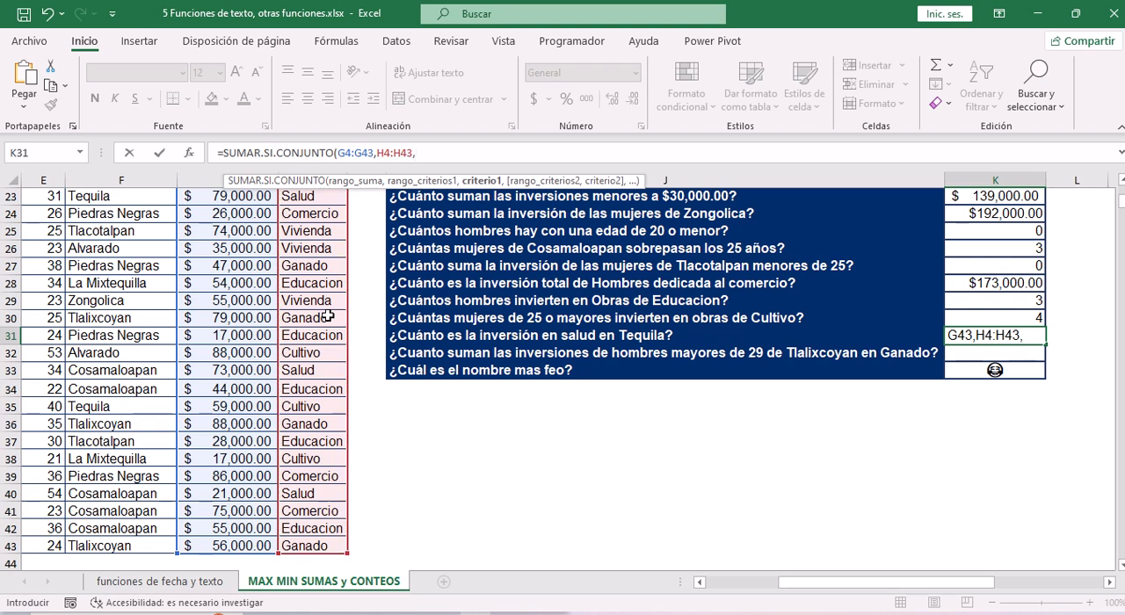
type("\"Sal")
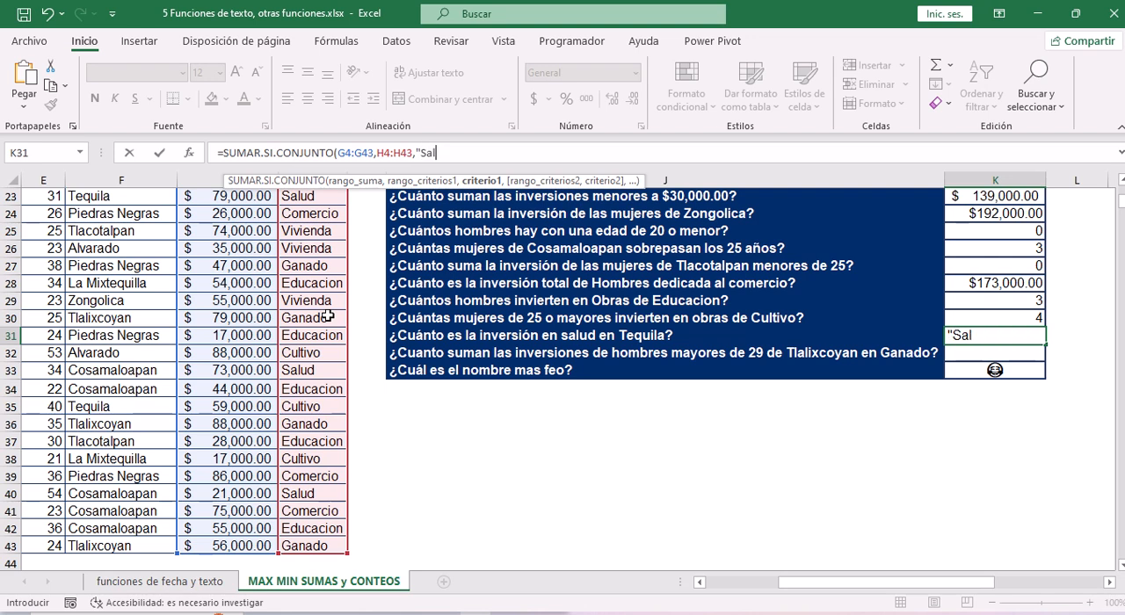
type("ud\",")
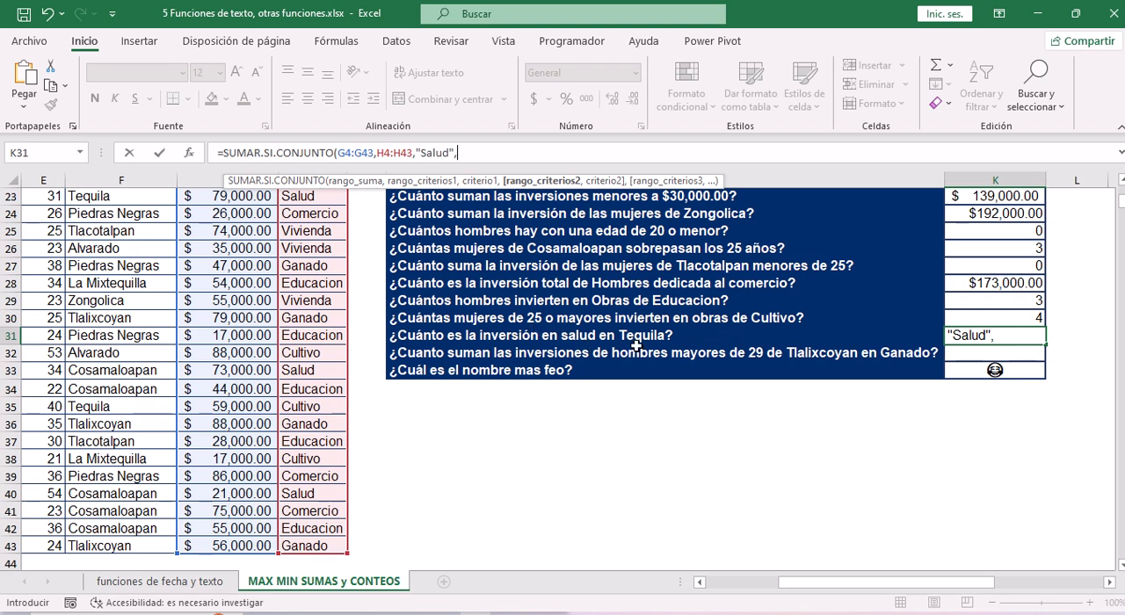
Complete the K31 formula with the ciudad values F4:F43 and the criterion "Tequila", and format K31 as currency.
left_click_drag(787, 583, 710, 587)
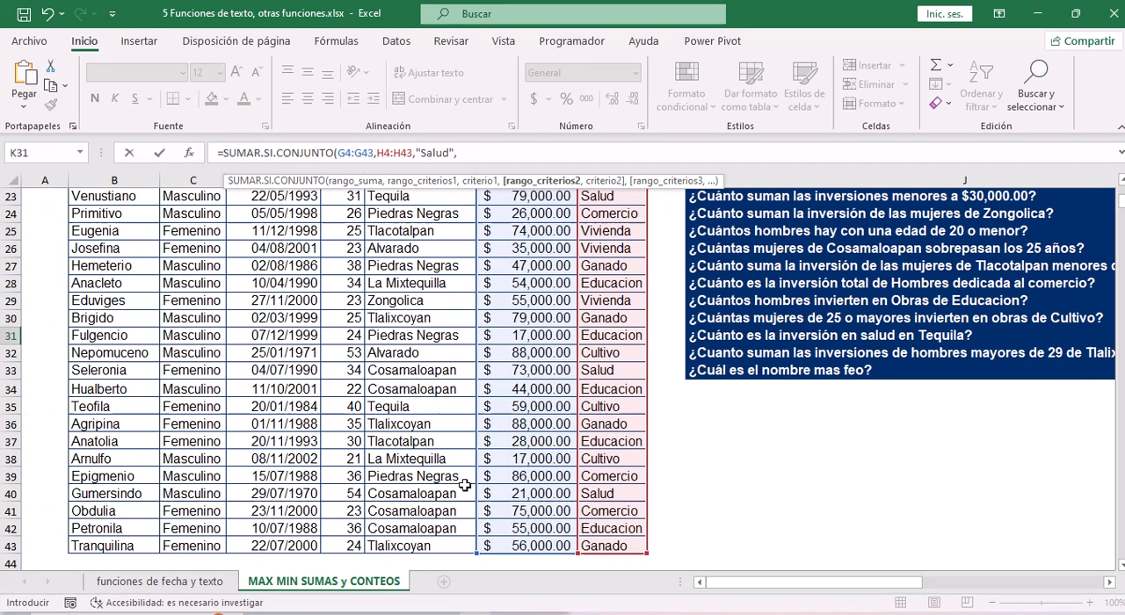
left_click(397, 362)
key("ctrl+Up")
key("Down")
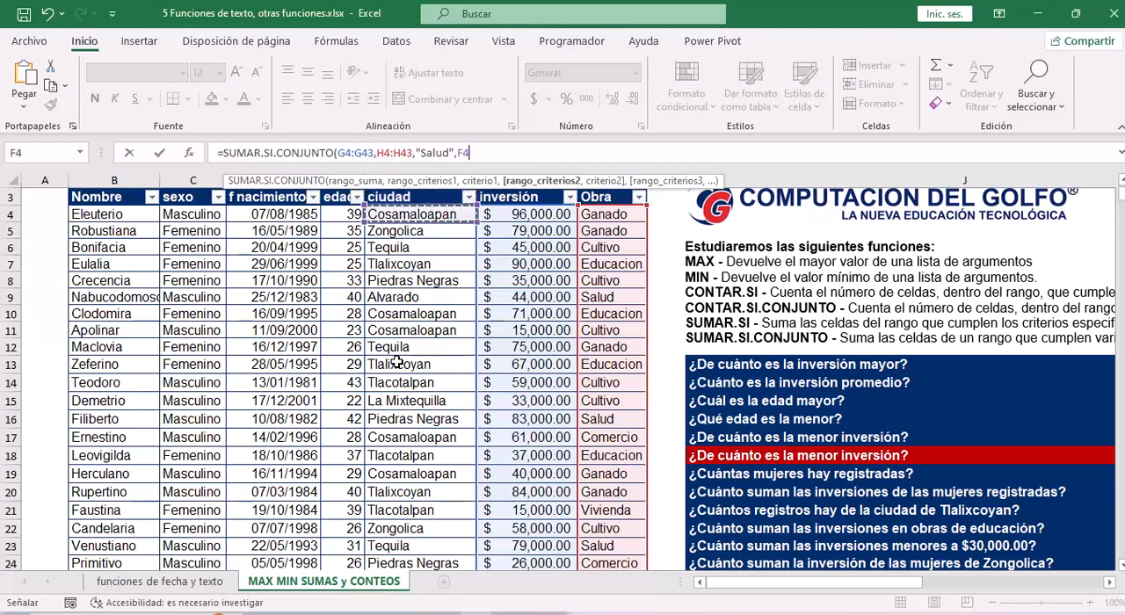
key("ctrl+shift+Down")
type(",\"")
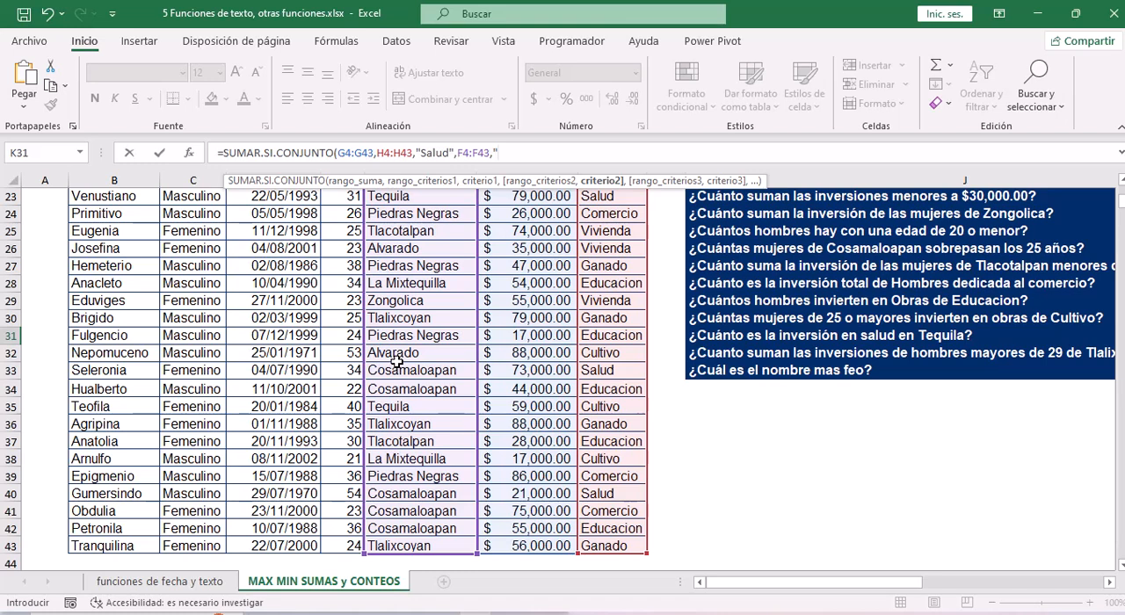
type("Tequila\")")
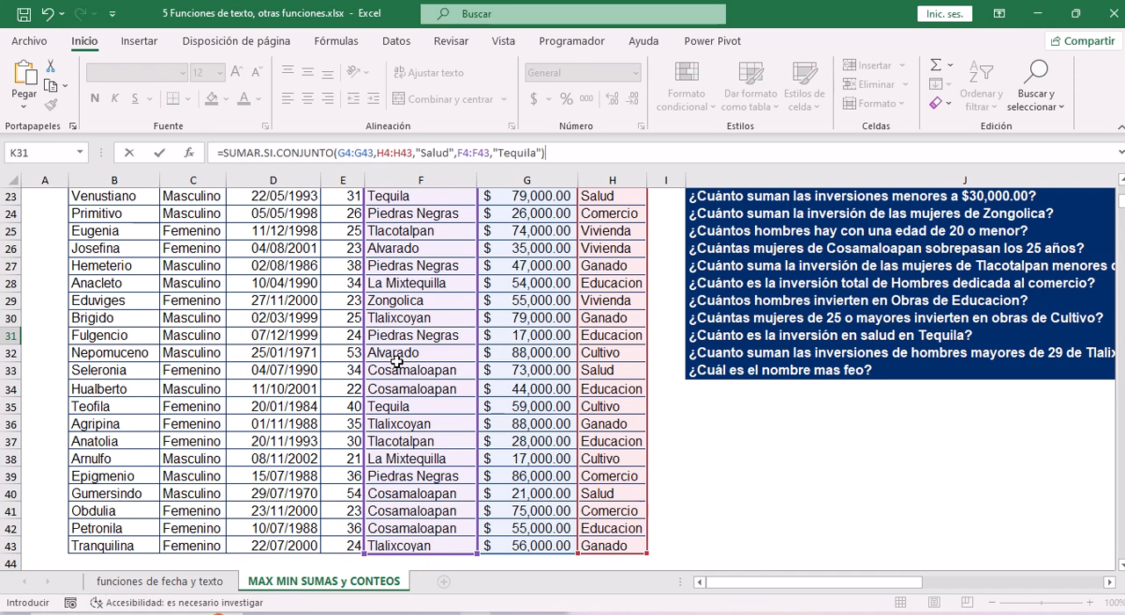
key("Return")
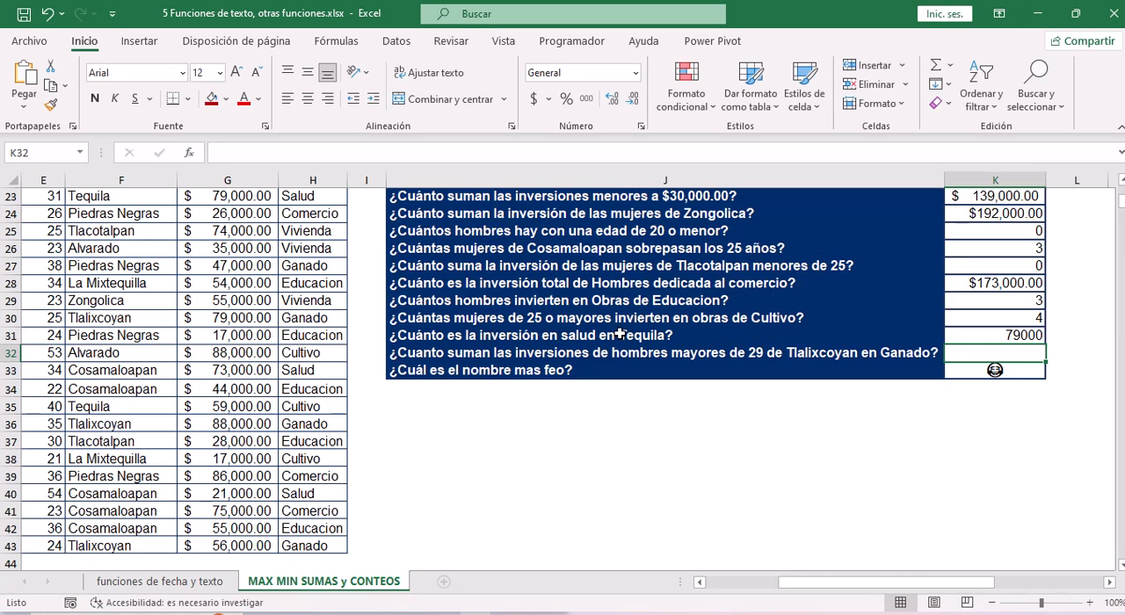
left_click(992, 339)
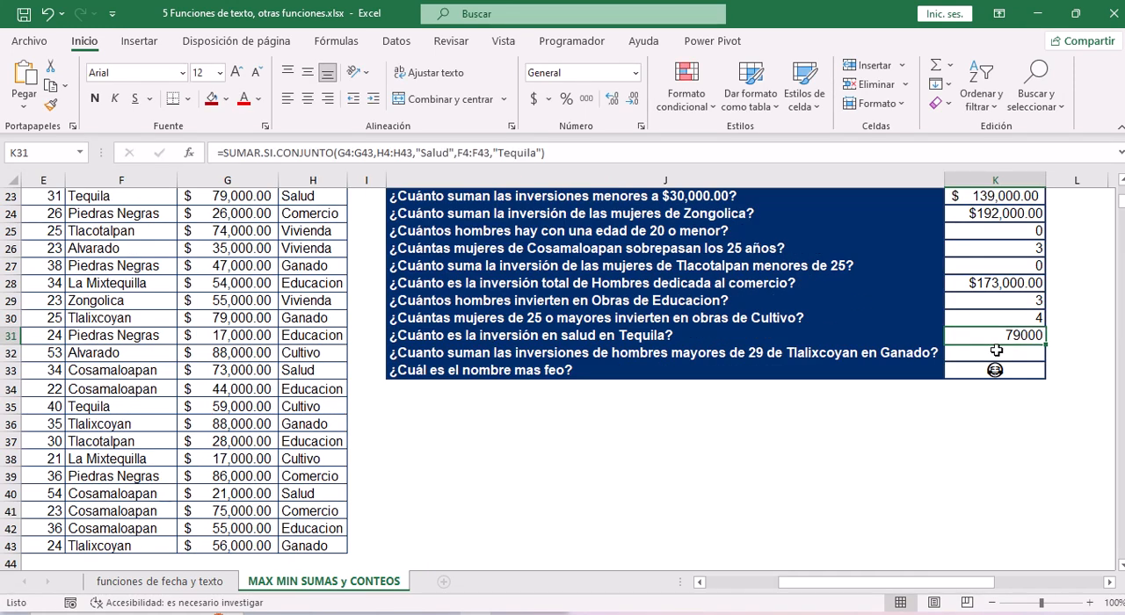
key("ctrl+shift+4")
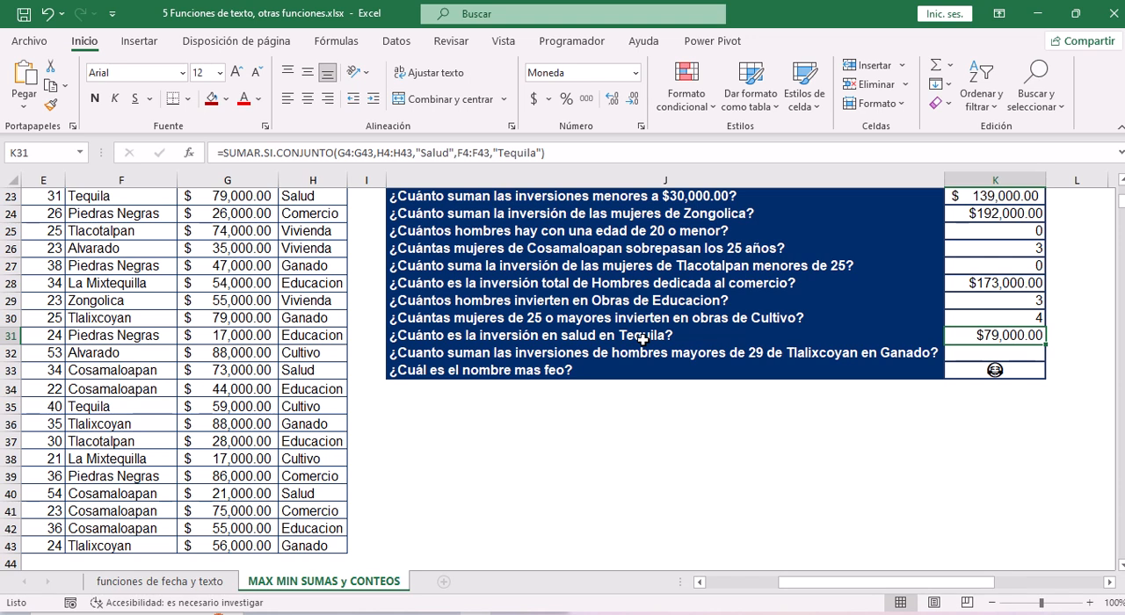
Start a SUMAR.SI.CONJUNTO formula in K32 for the investments of men over 29 from Tlalixcoyan in Ganado.
left_click(1027, 354)
left_click(847, 355)
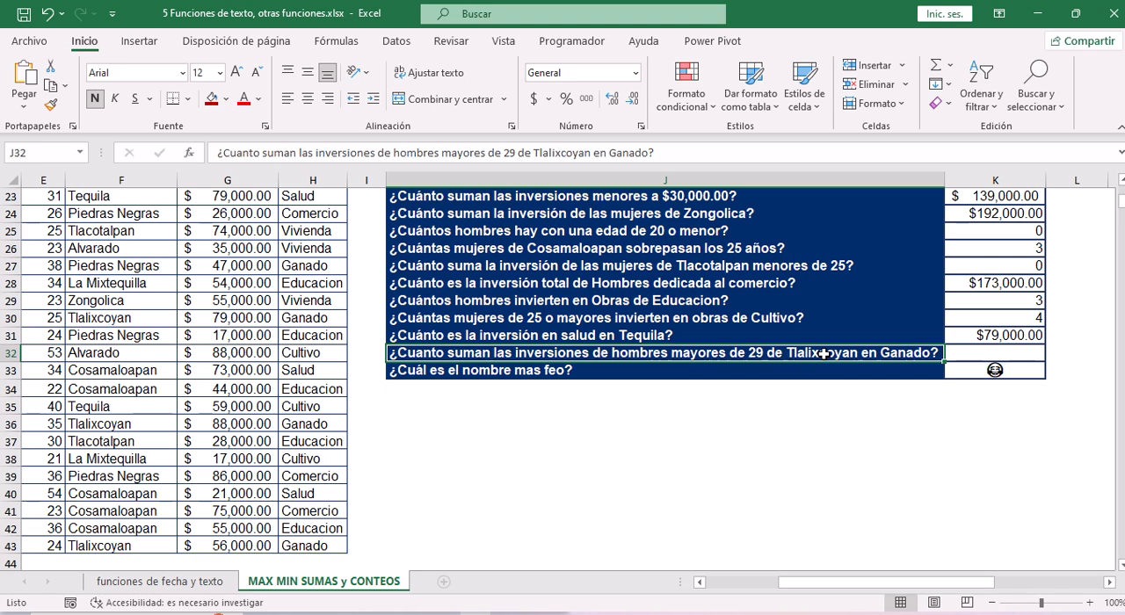
left_click(983, 352)
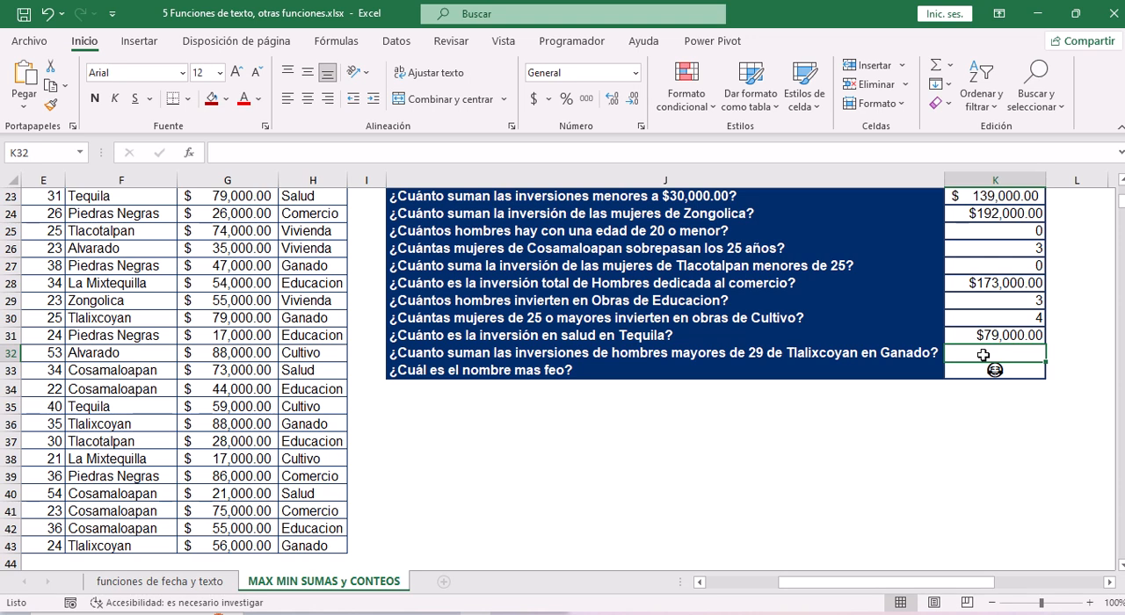
left_click(394, 154)
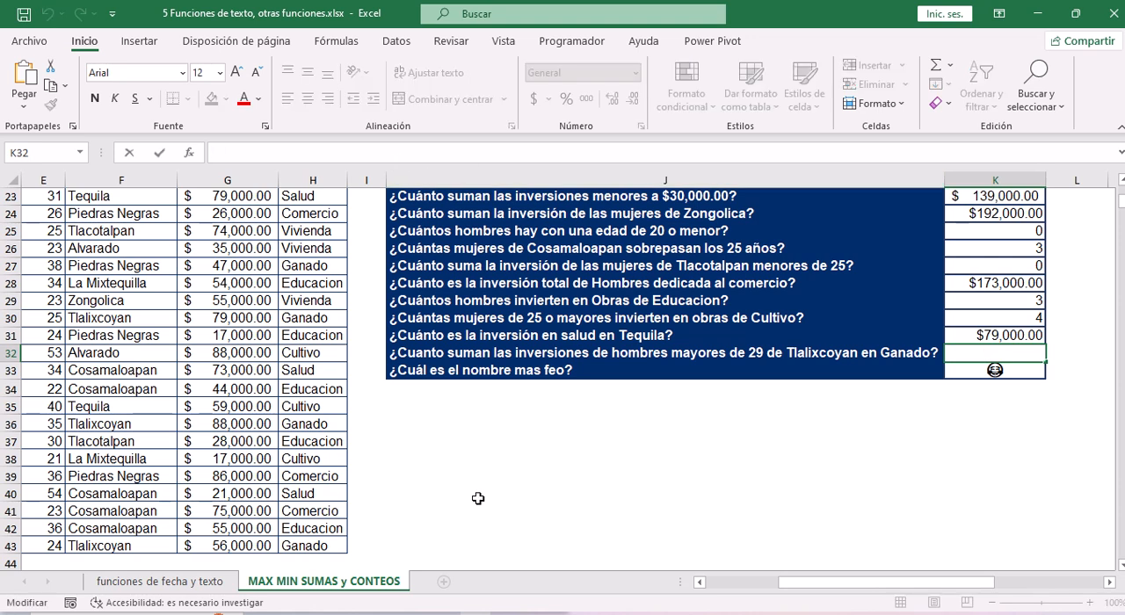
type("=s")
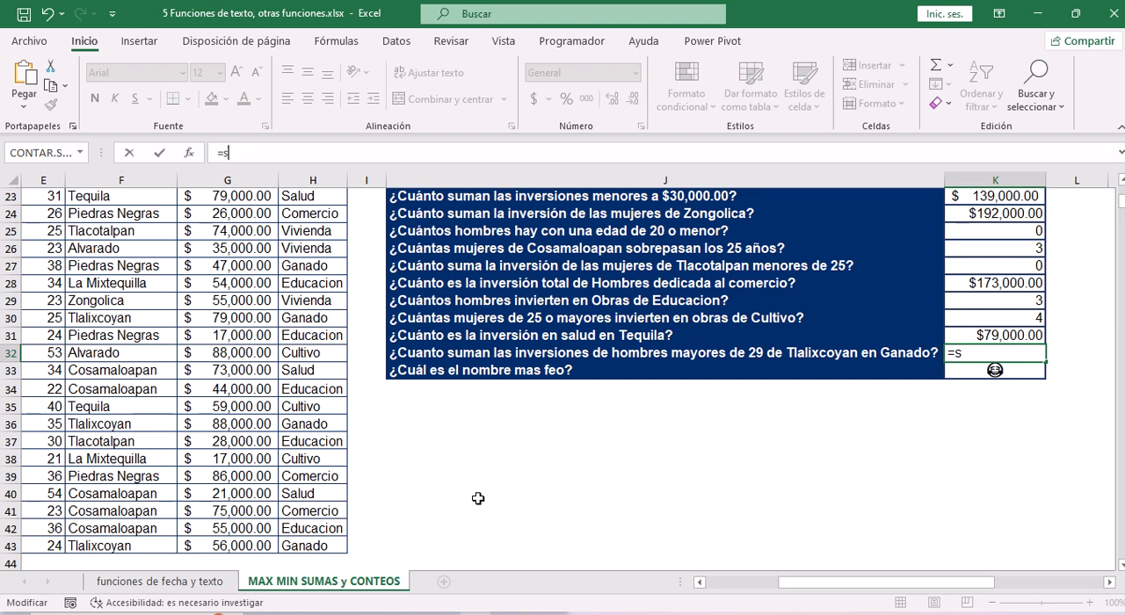
type("um")
key("Down")
key("Down")
key("Down")
key("Down")
key("Down")
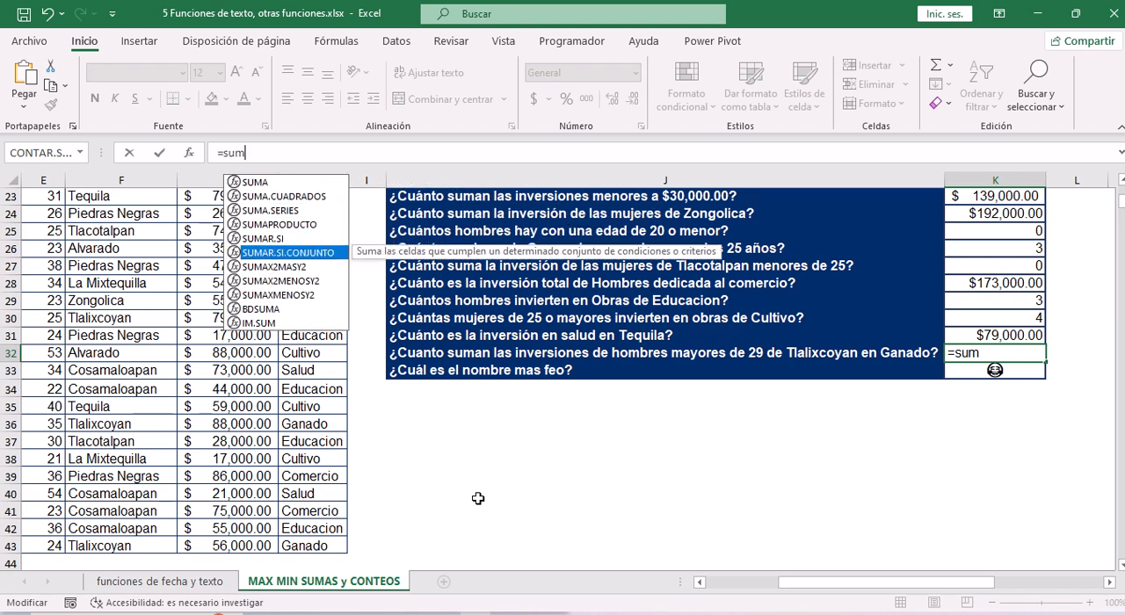
key("Tab")
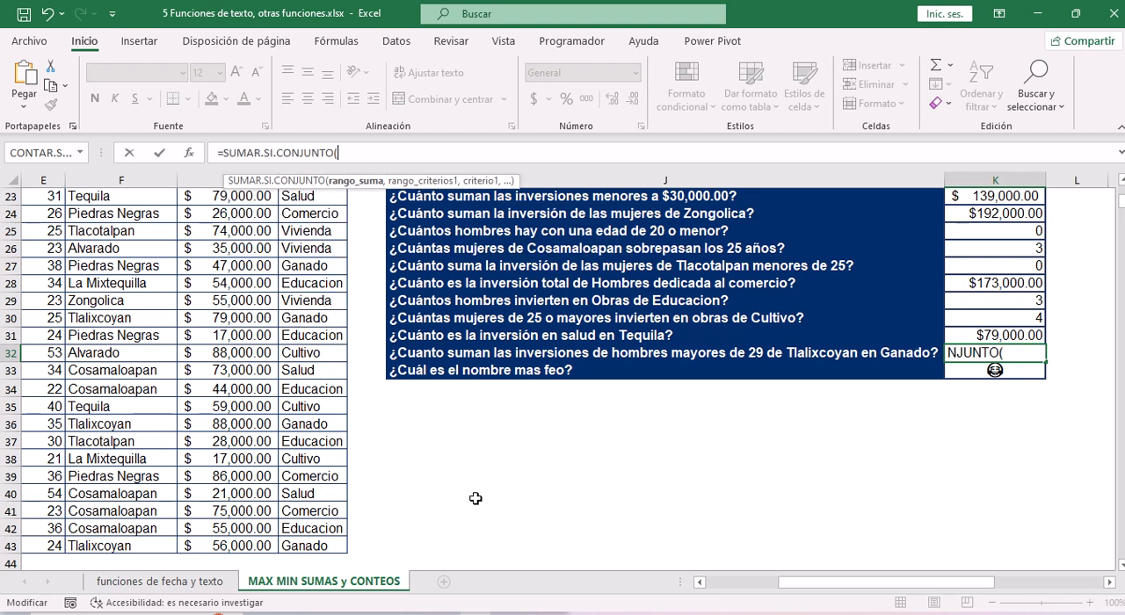
Set the inversión values G4:G43 as the sum range of the K32 formula.
left_click(246, 318)
key("ctrl+Up")
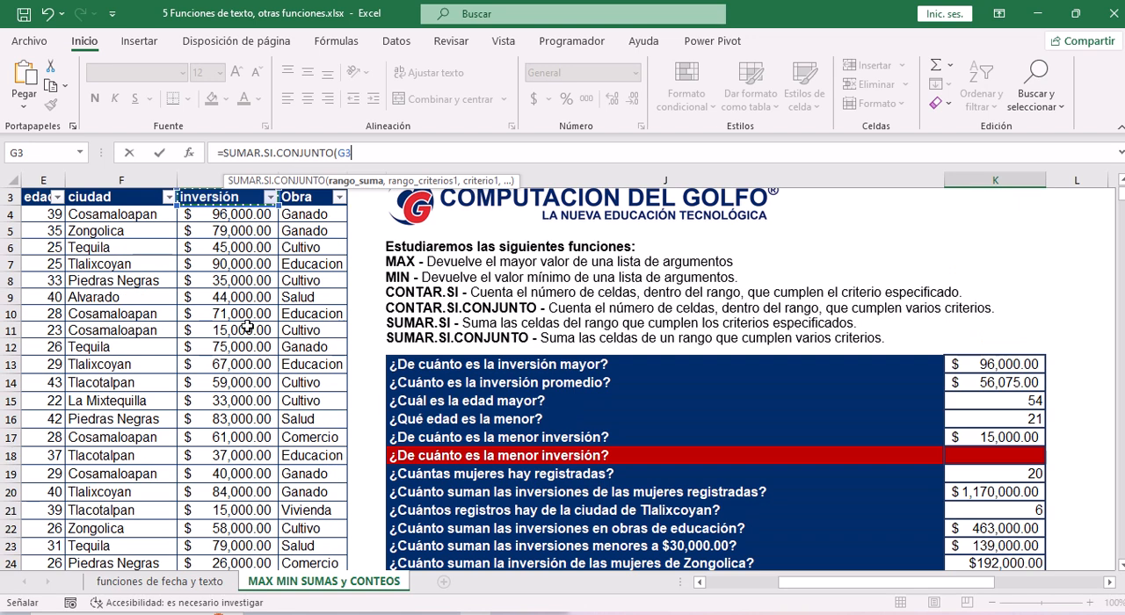
key("Down")
key("ctrl+shift+Down")
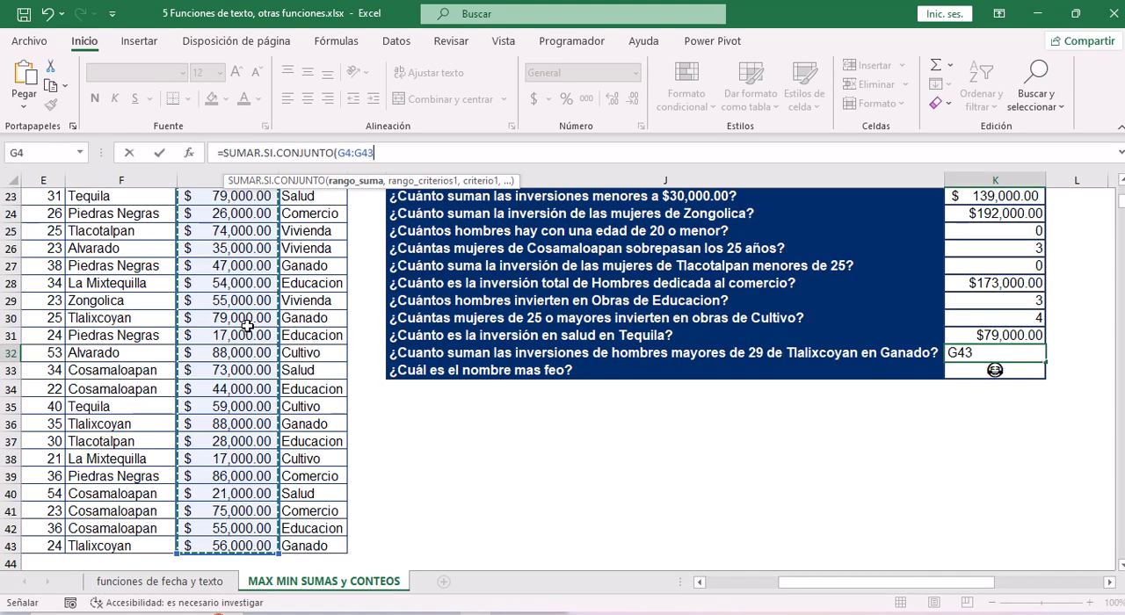
type(",")
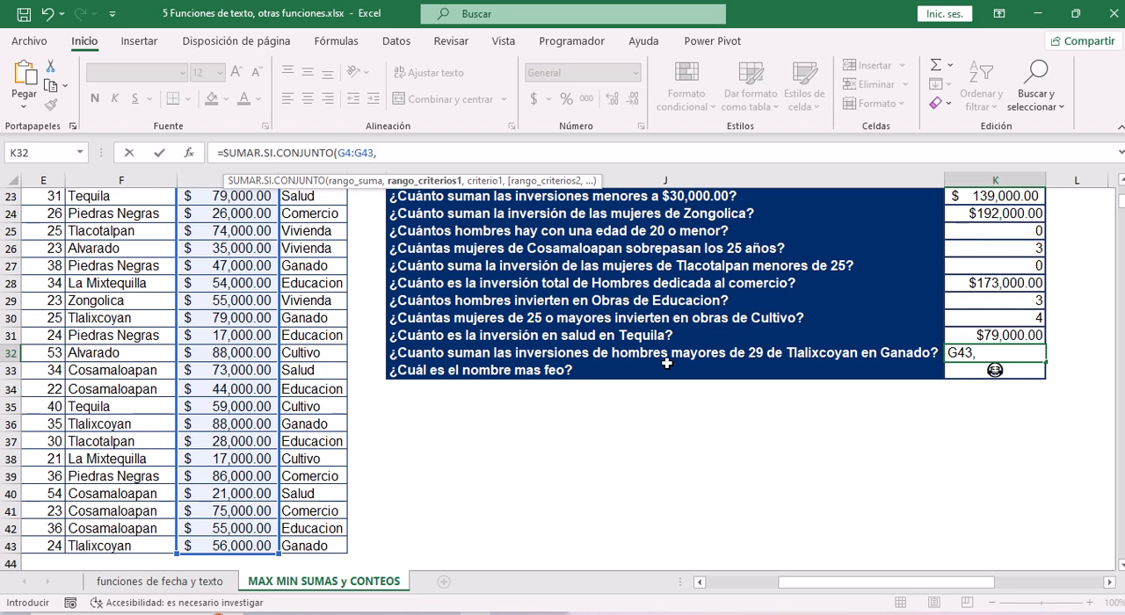
Set the sexo values C4:C43 as the first criteria range of the K32 formula.
left_click(136, 316)
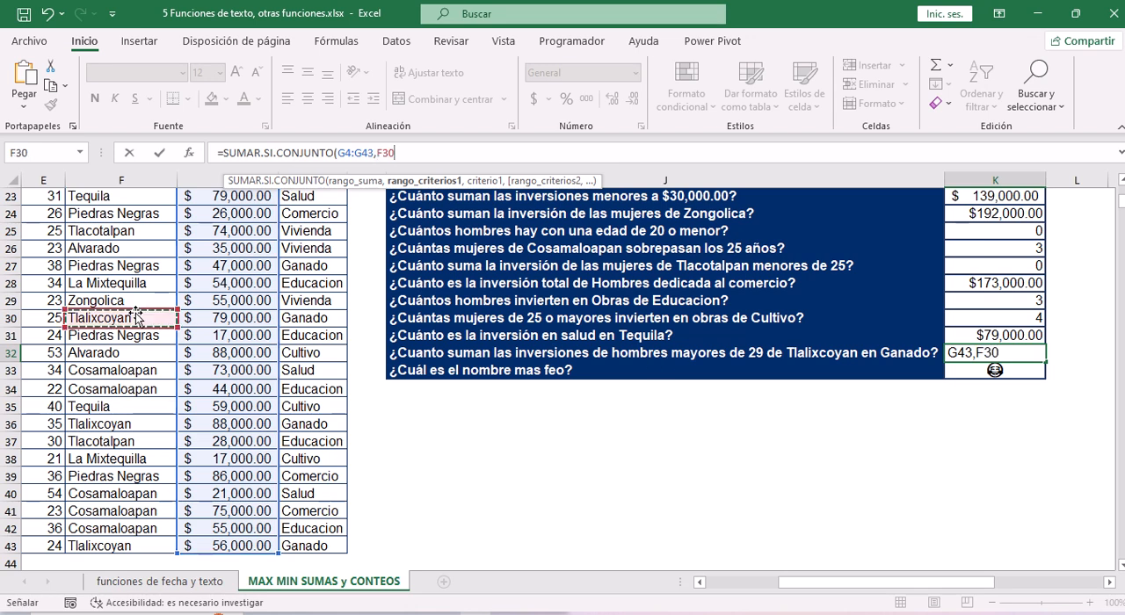
key("Left")
key("Left")
key("Left")
key("Left")
key("Right")
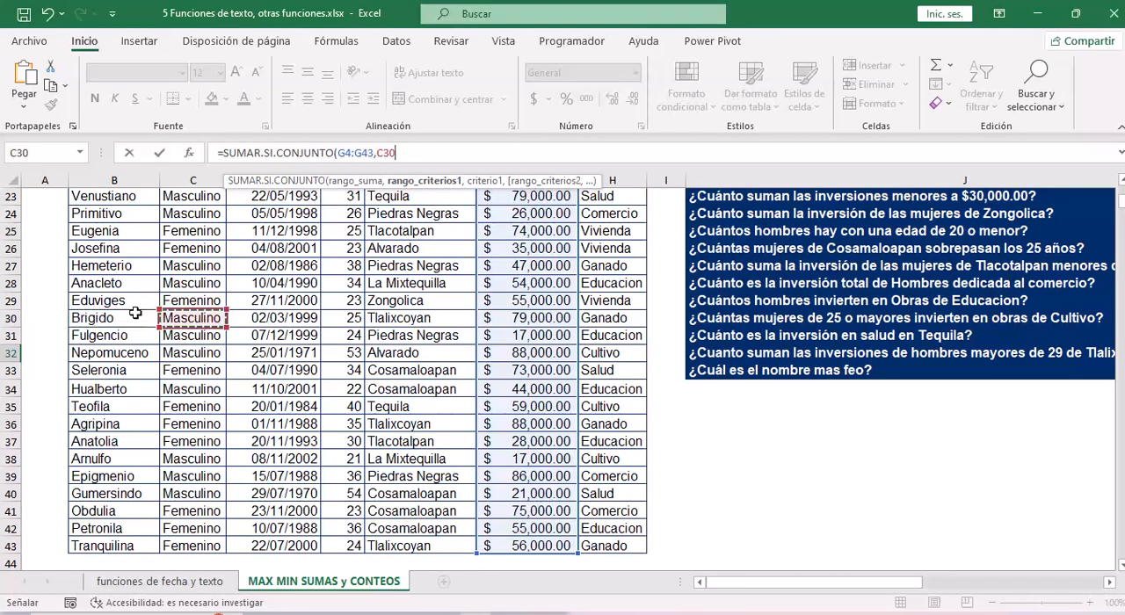
key("ctrl+Up")
key("Down")
key("ctrl+shift+Down")
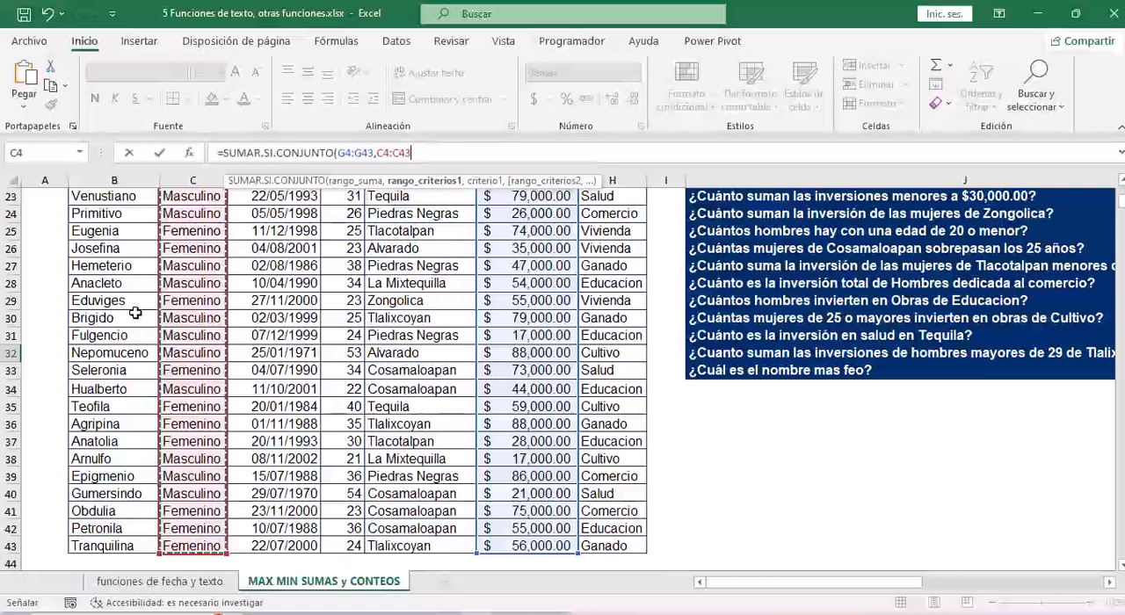
Enter "masculino" as the first criterion of the K32 formula.
type(",")
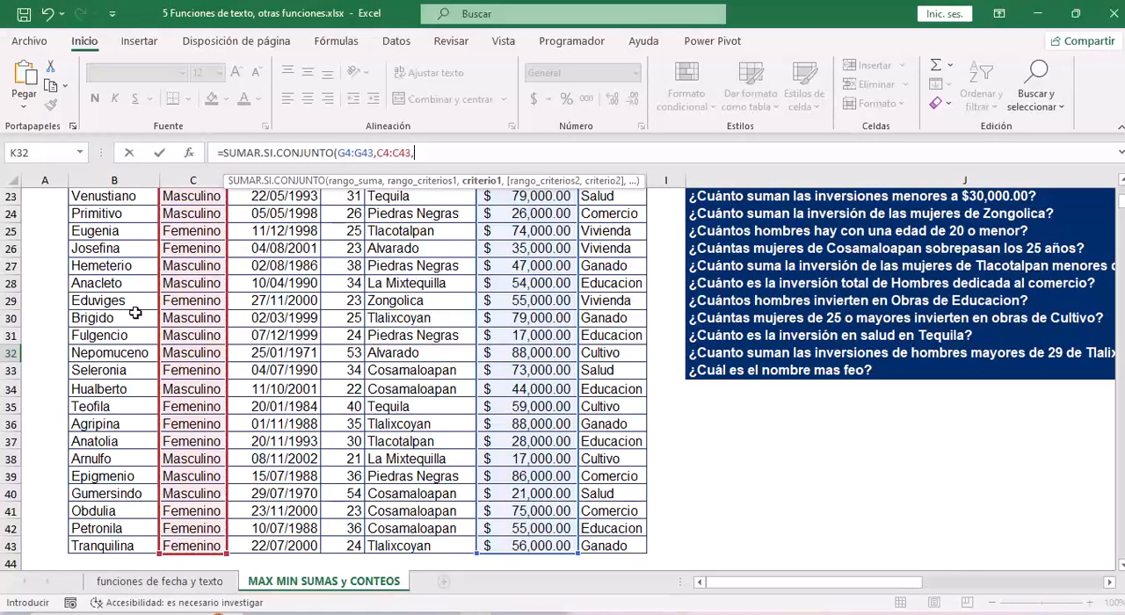
type("\"masculino\",")
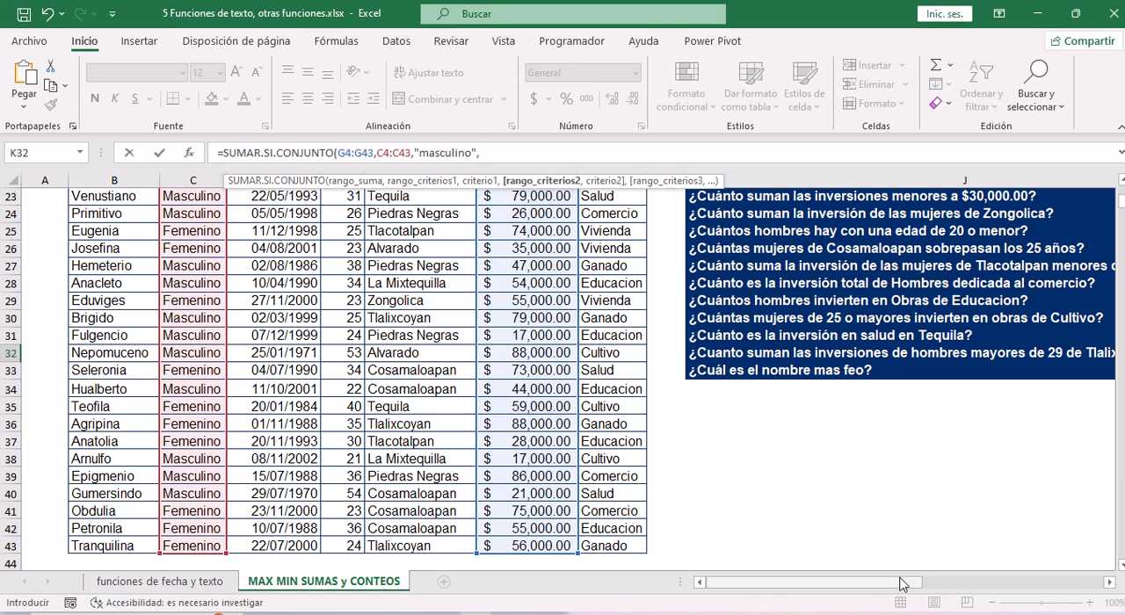
Add the edad values E4:E43 as the second criteria range of the K32 formula.
left_click_drag(900, 584, 843, 575)
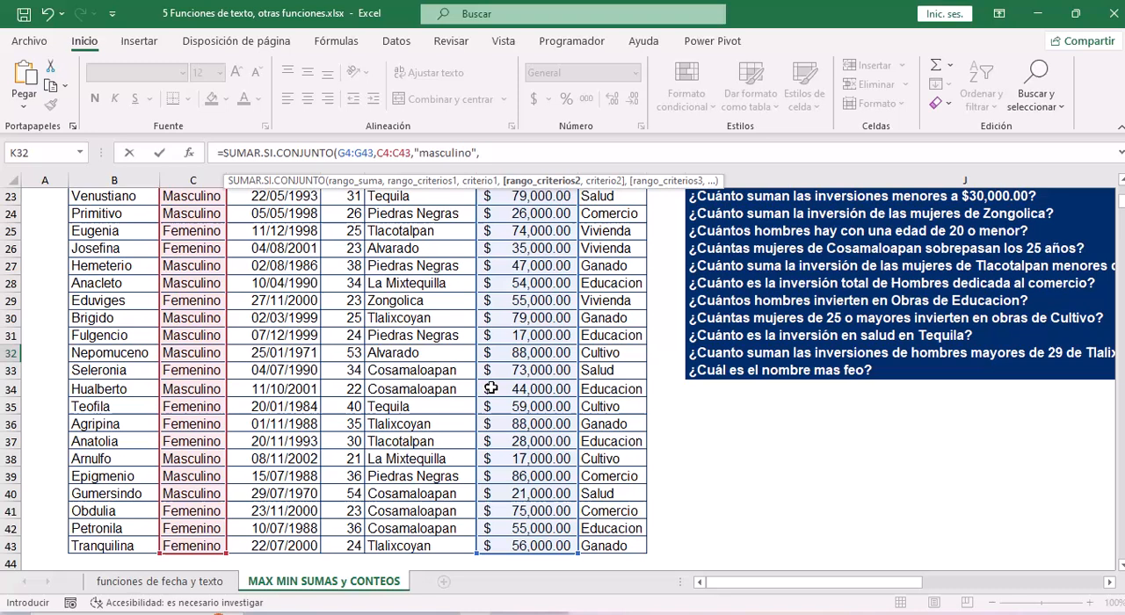
left_click(356, 265)
key("ctrl+Up")
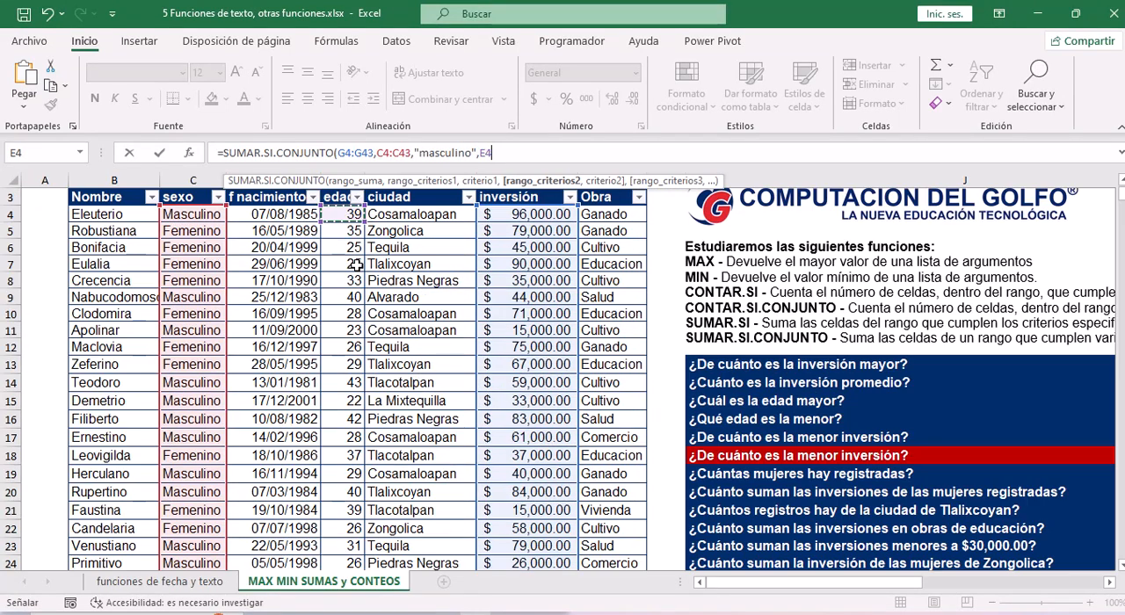
key("ctrl+shift+Down")
Enter ">29" as the age criterion of the K32 formula.
type(",")
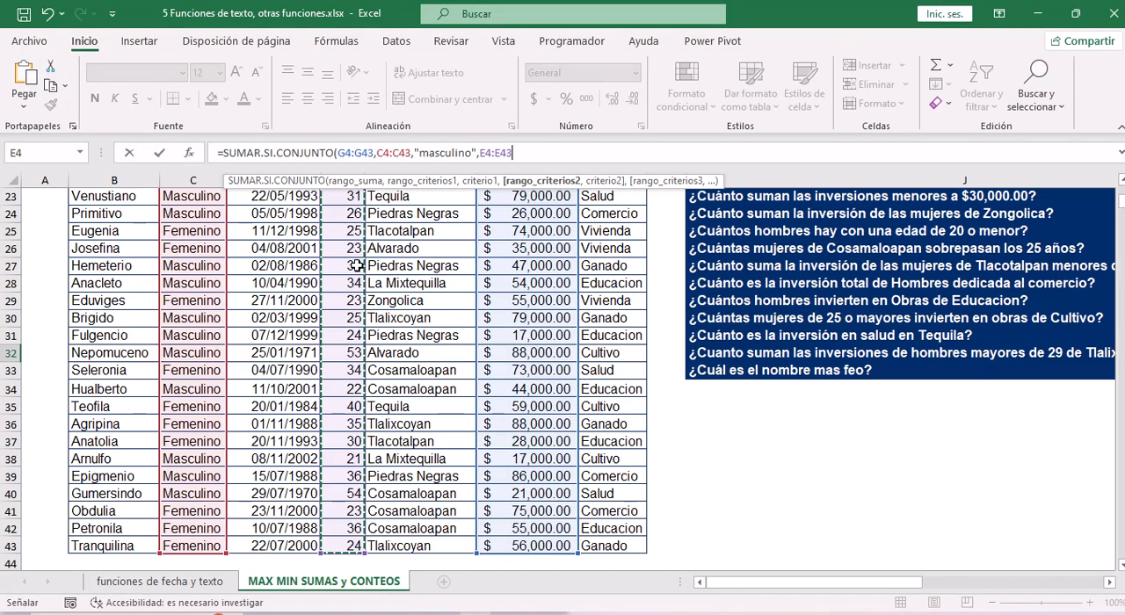
type("\"")
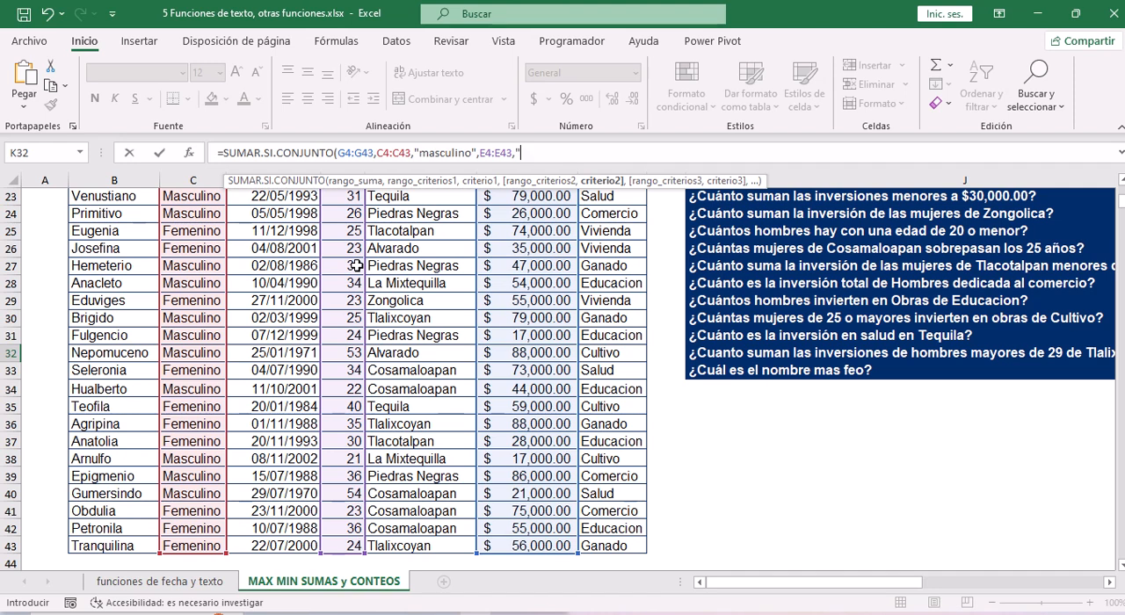
type("<>")
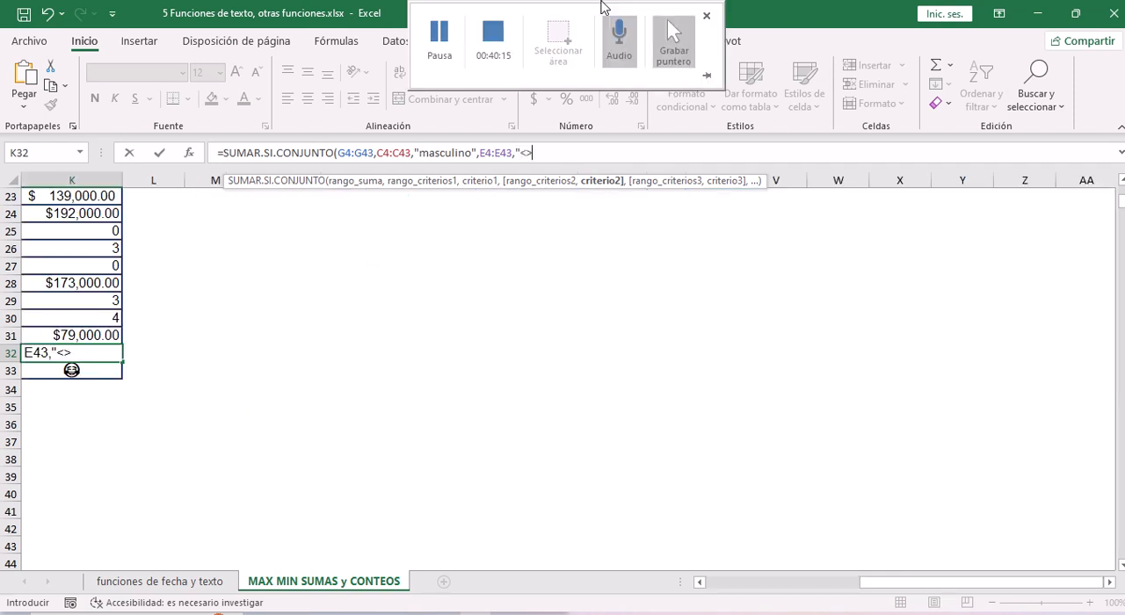
left_click(532, 153)
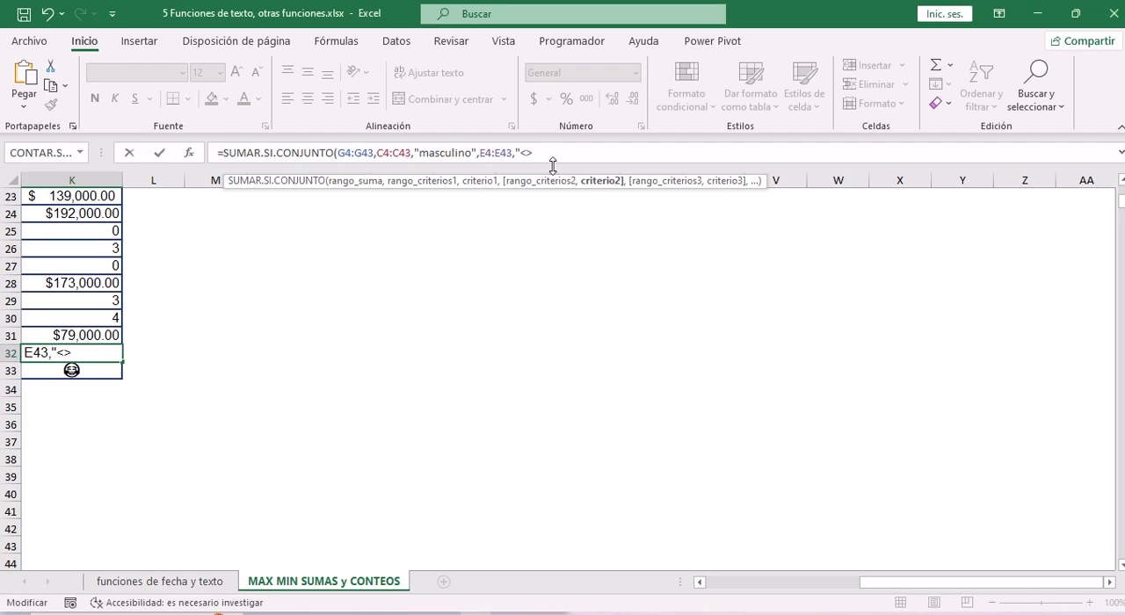
key("Left")
key("BackSpace")
type("29\"")
Add the ciudad values F4:F43 as the third criteria range of the K32 formula.
left_click_drag(879, 594, 849, 594)
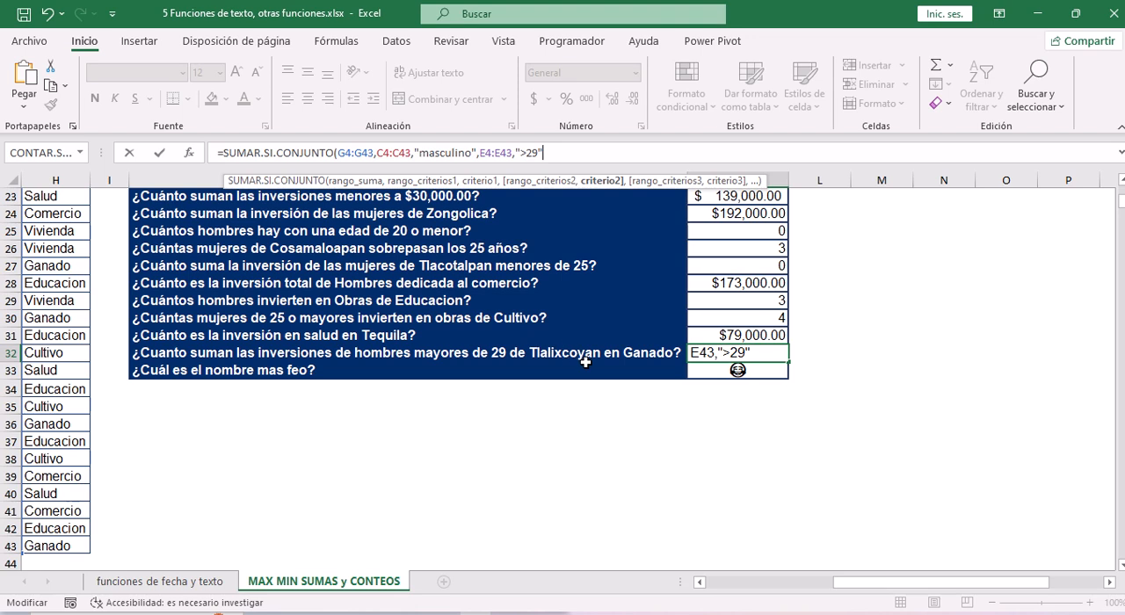
type(",")
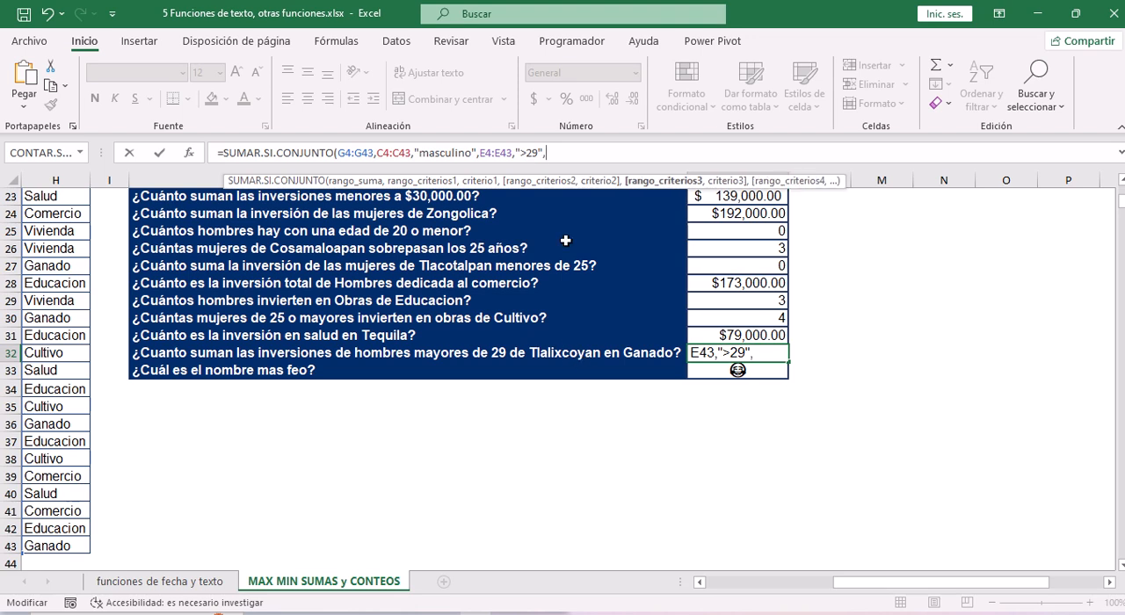
left_click(40, 277)
key("Left")
key("Left")
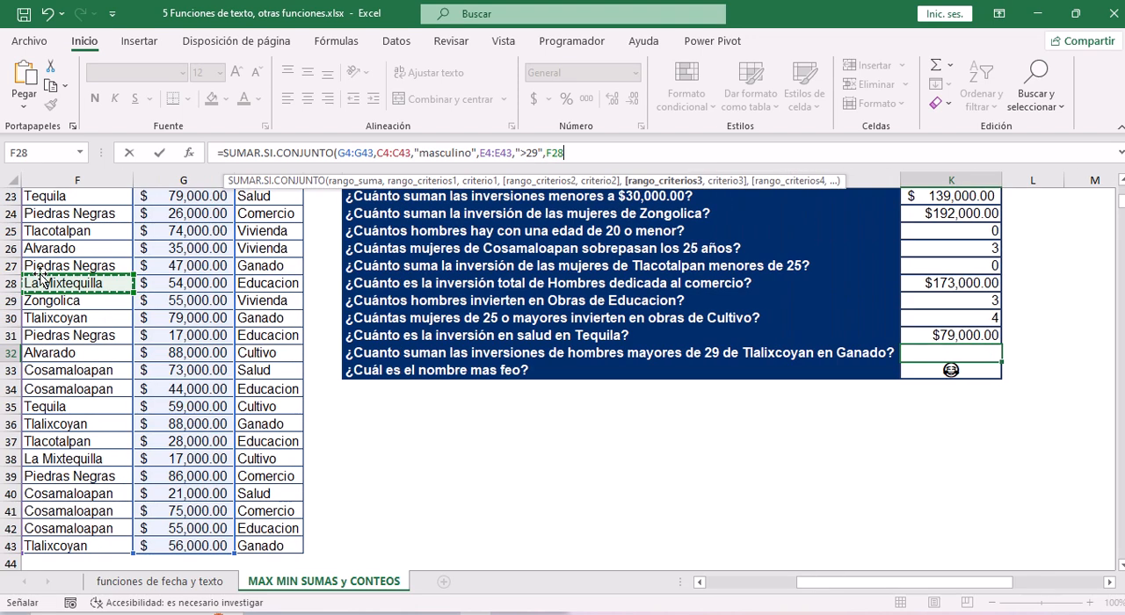
key("ctrl+Up")
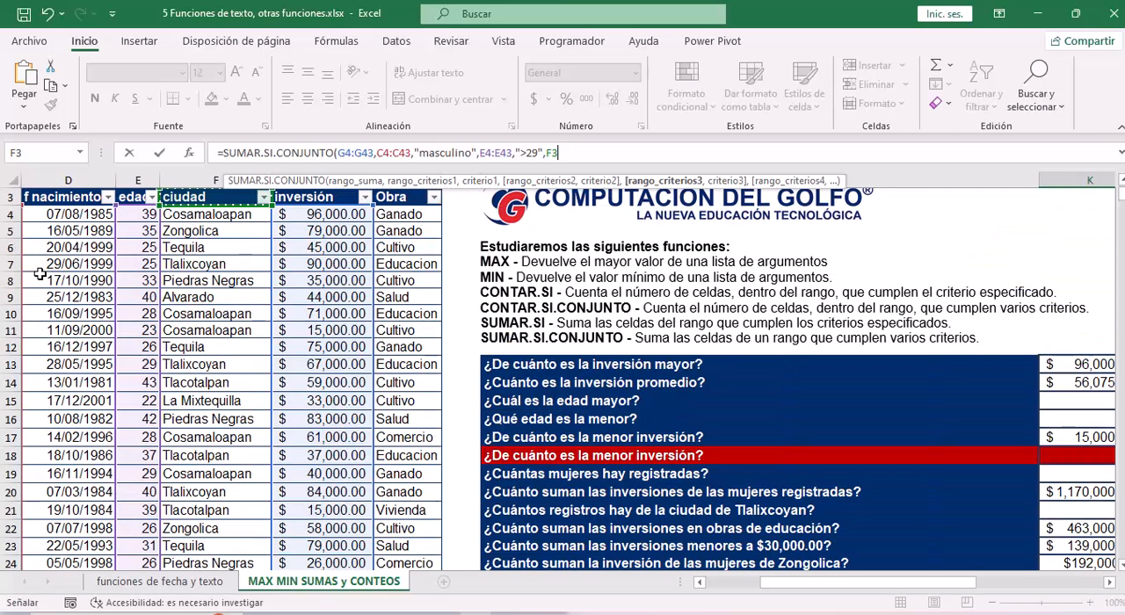
key("Down")
key("ctrl+shift+Down")
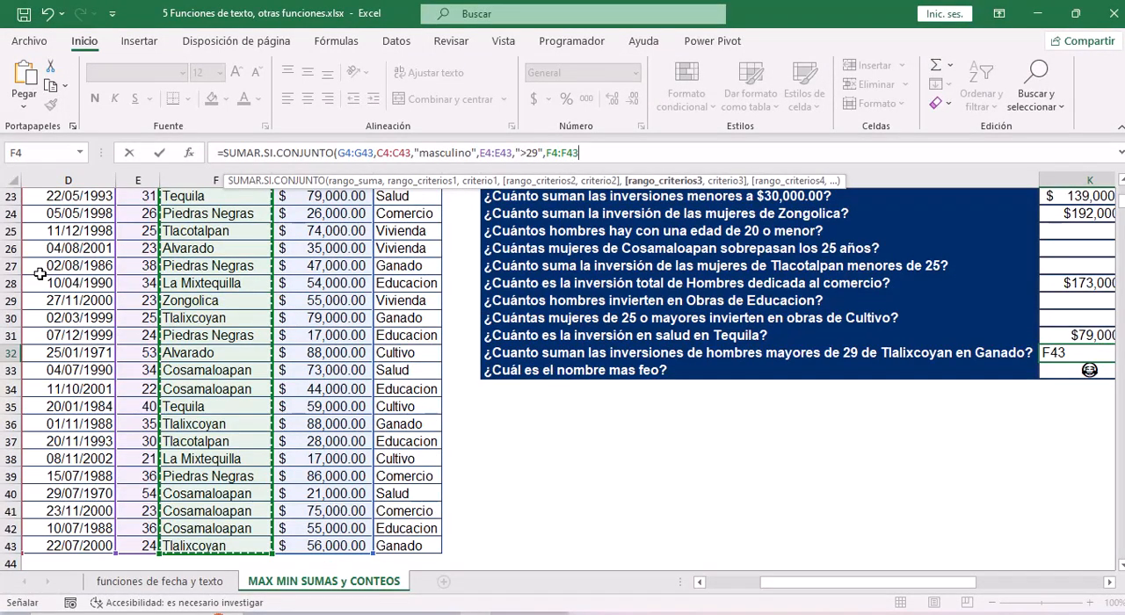
Enter "Tlalixcoyan" as the city criterion of the K32 formula.
type(",\"")
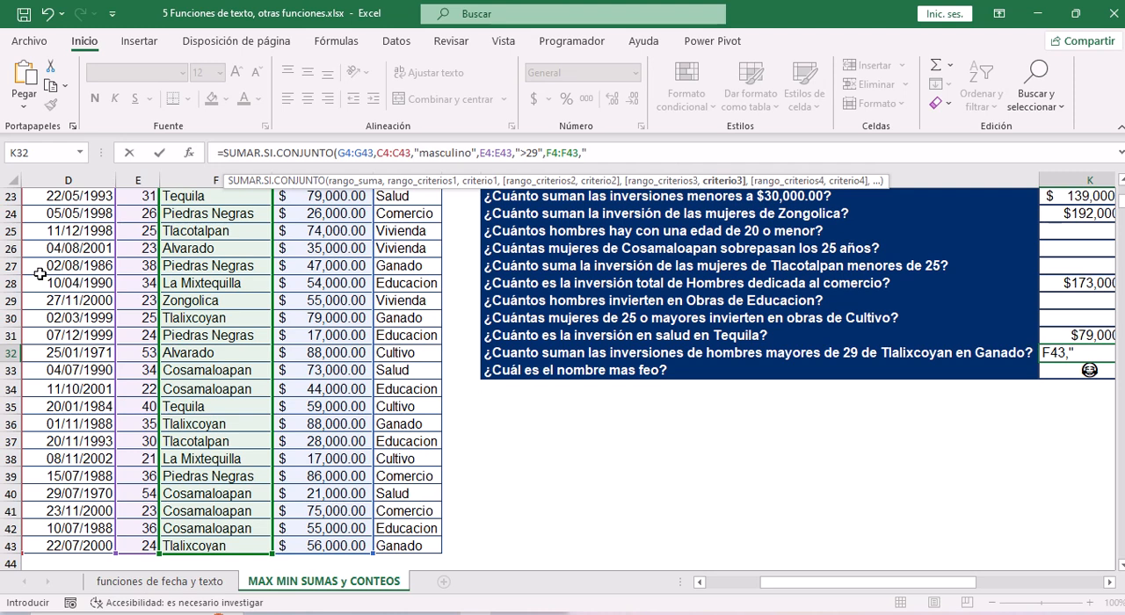
type("Tlalixcoyan")
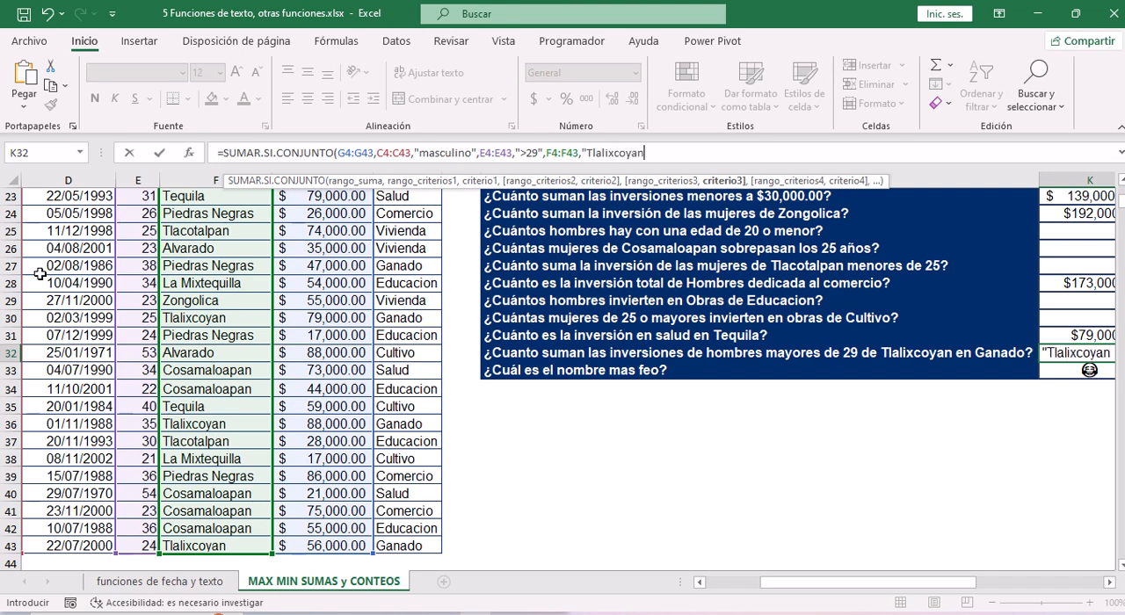
type("\",")
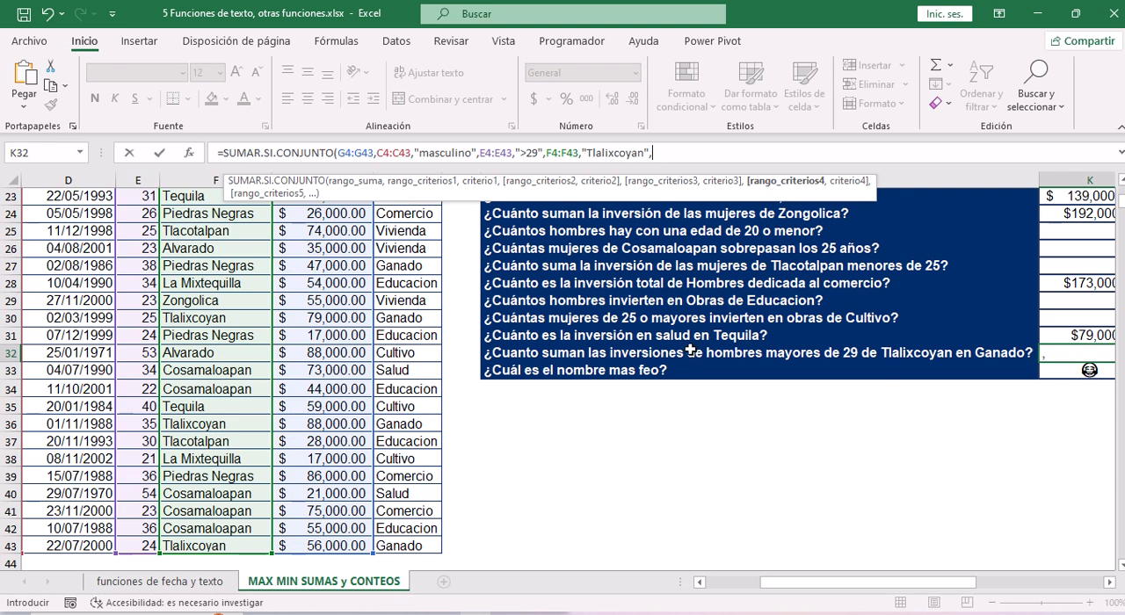
Set the Obra values H4:H43 as the fourth criteria range of the K32 formula.
left_click(413, 263)
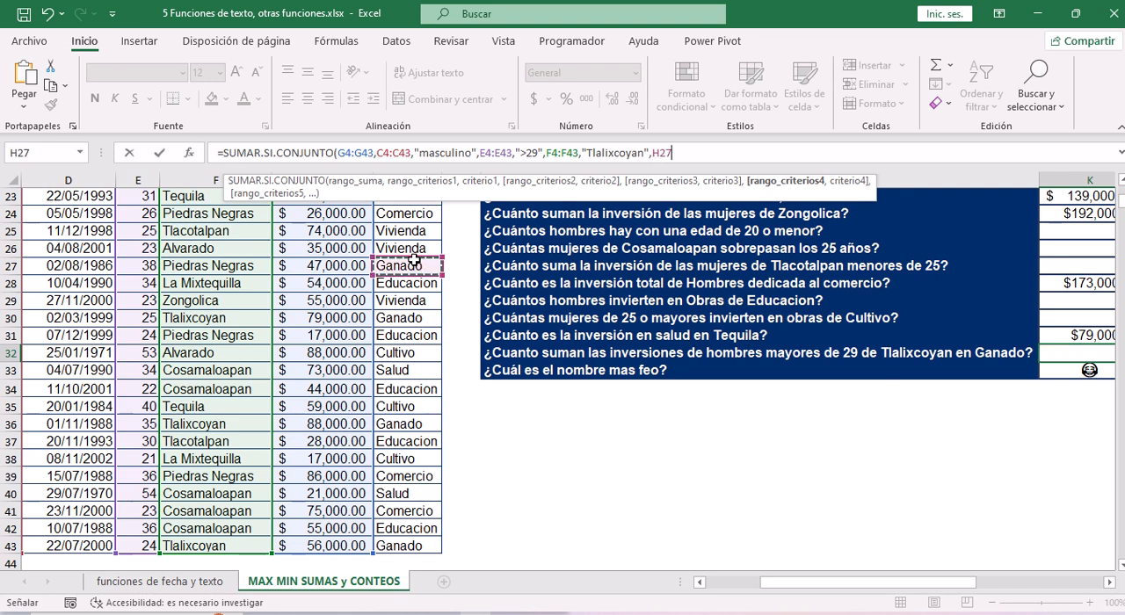
key("ctrl+Up")
key("Down")
key("ctrl+shift+Down")
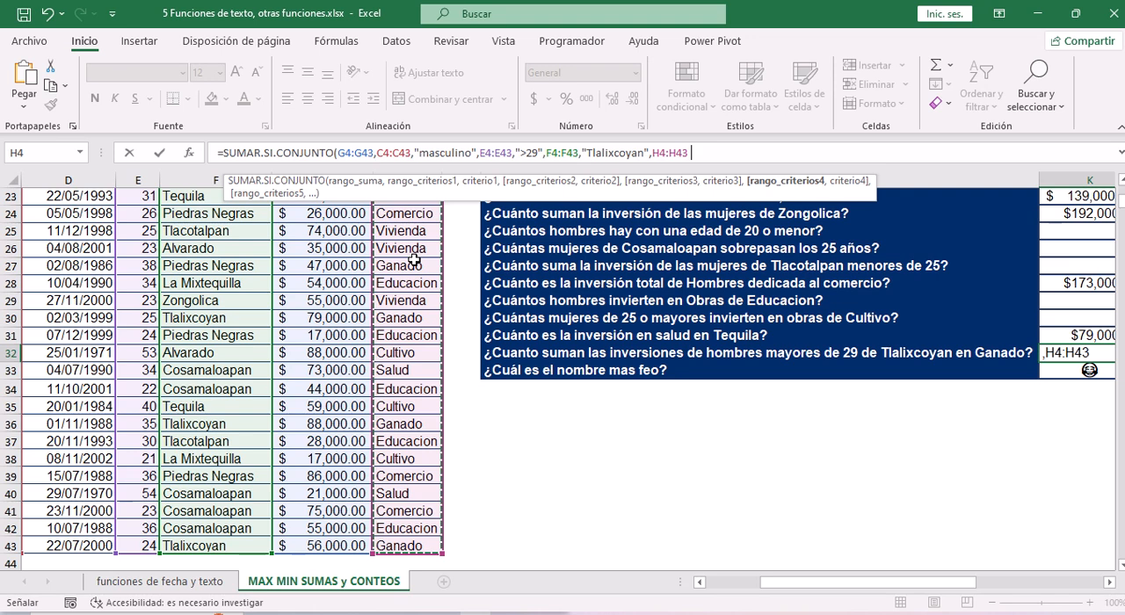
Complete the K32 formula with "Ganado" as the Obra criterion.
type(",\"")
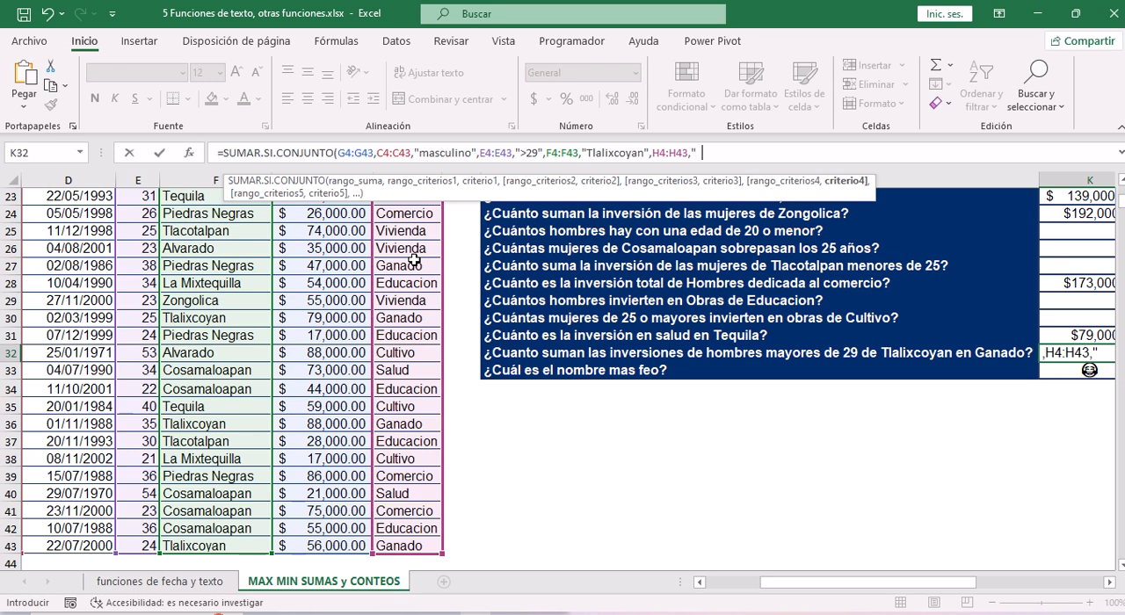
type("Gana")
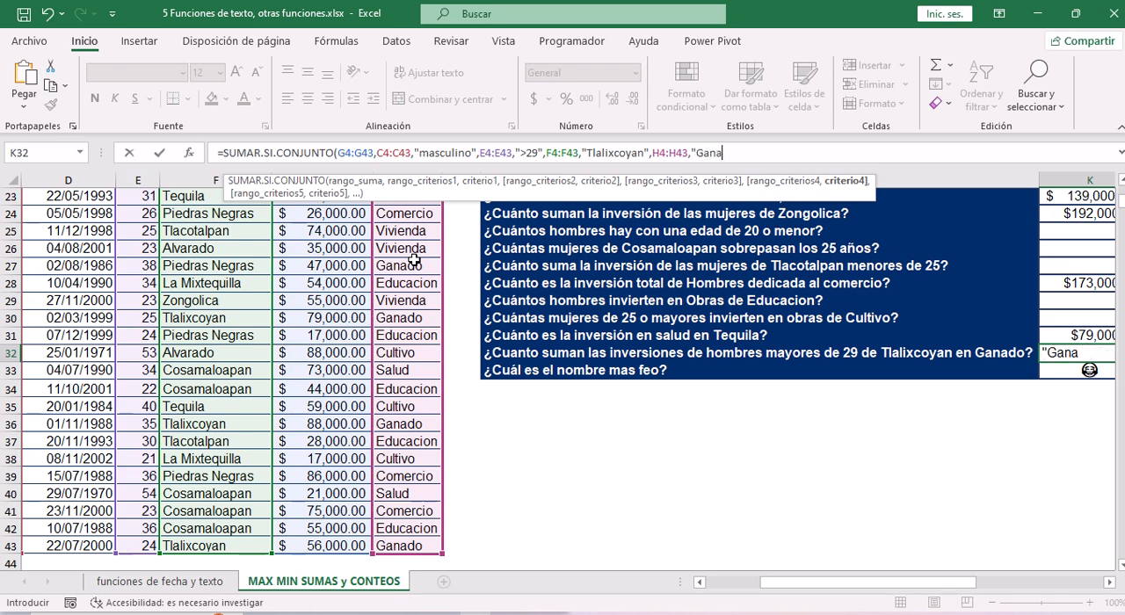
type("do\"")
key("Return")
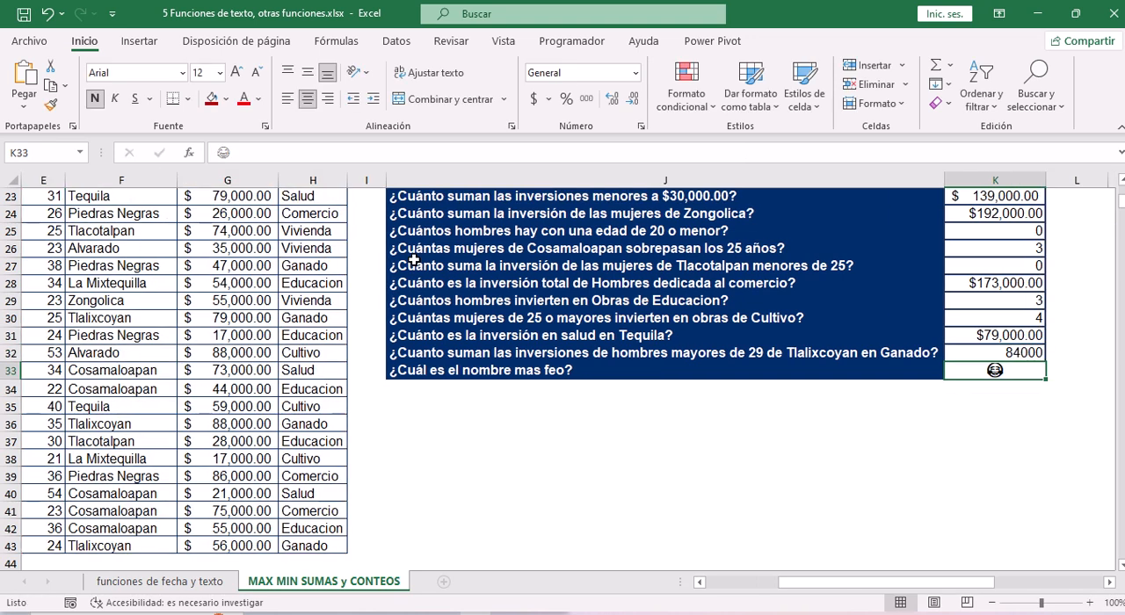
Format the Ganado investment sum in K32 as currency.
left_click(1011, 352)
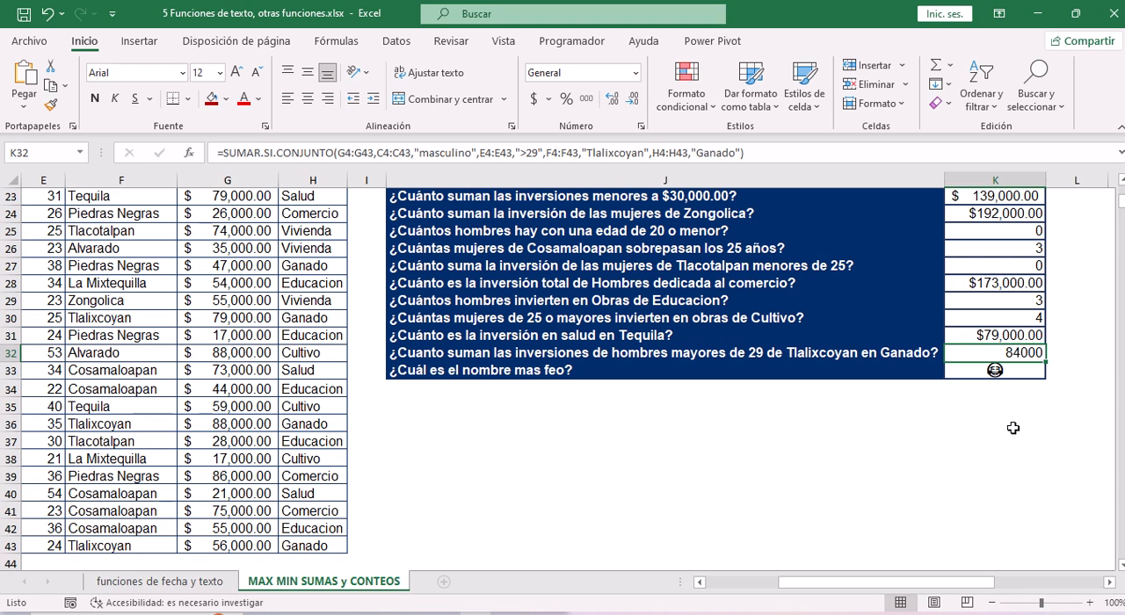
key("ctrl+shift+4")
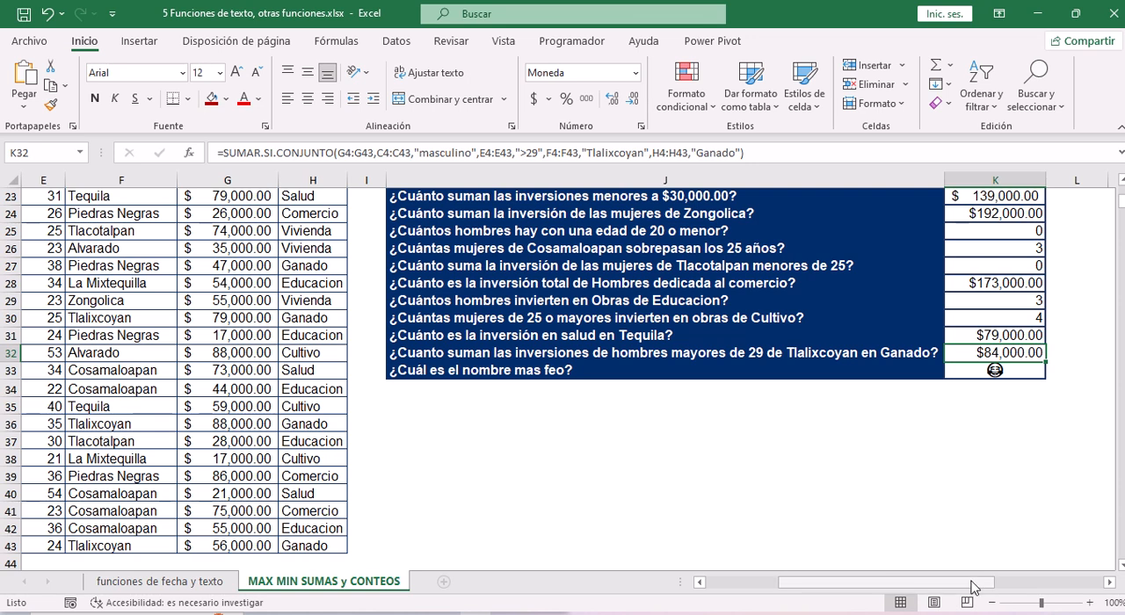
mouse_move(972, 588)
left_mouse_down()
mouse_move(931, 587)
mouse_move(953, 587)
left_mouse_up()
scroll(478, 347, "up", 7)
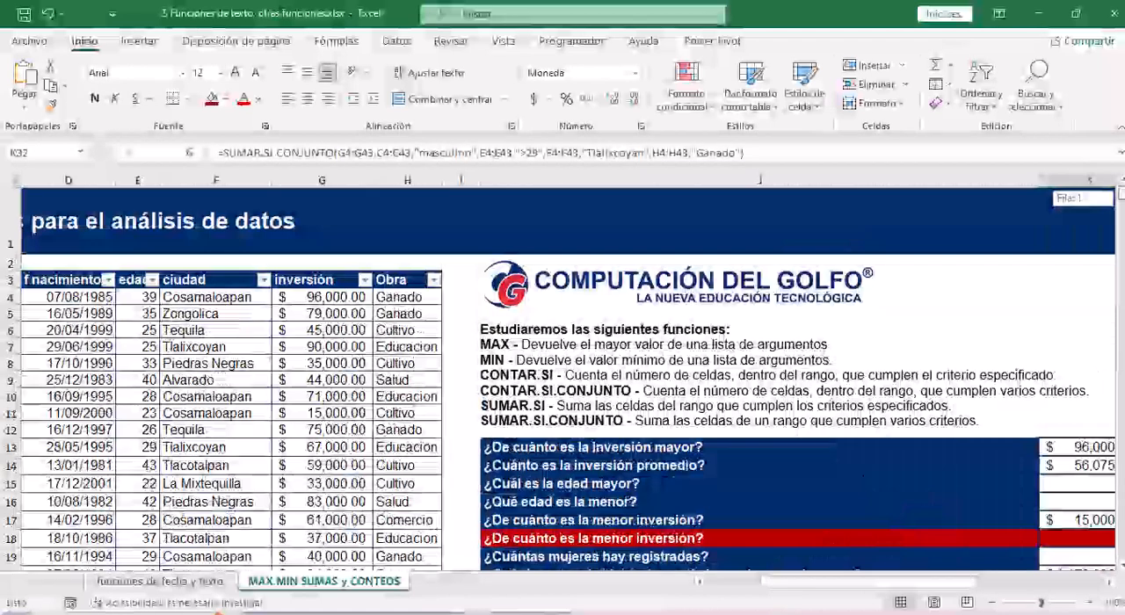